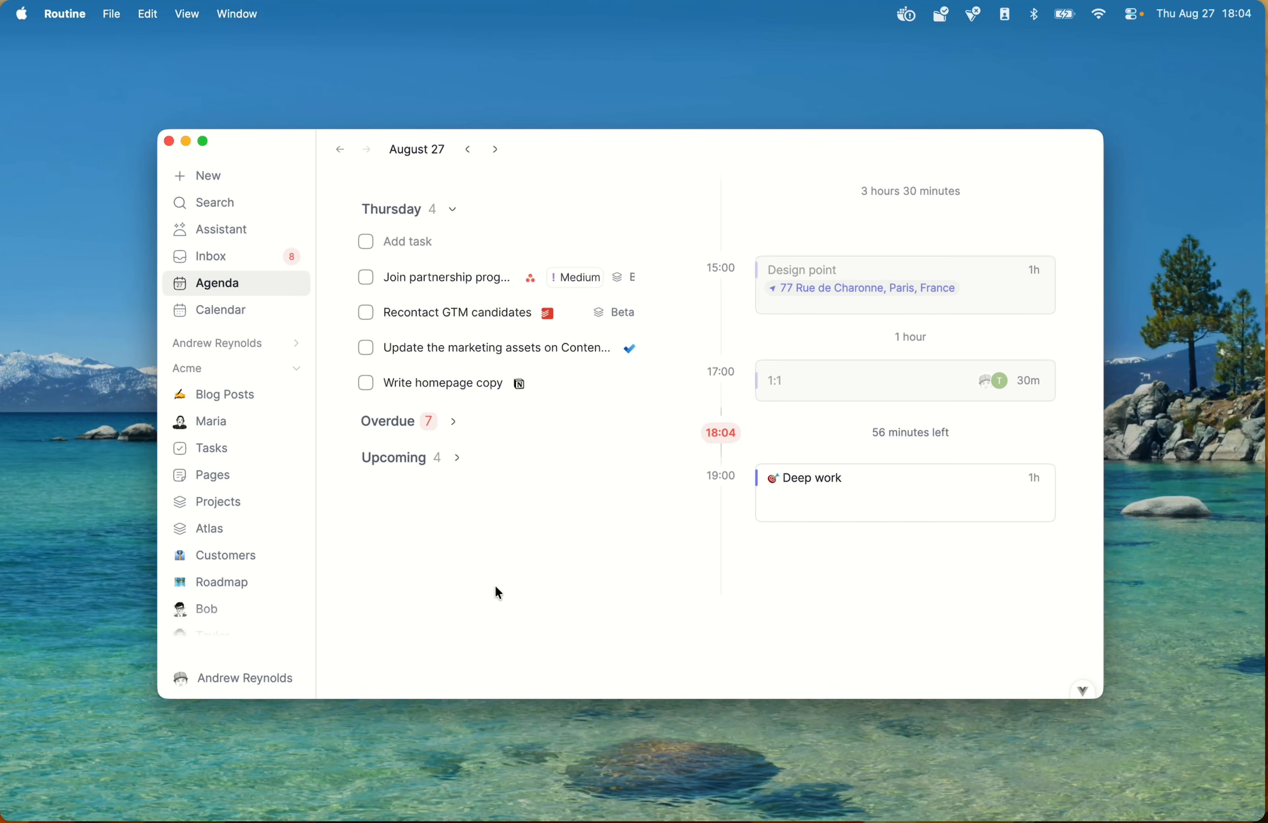
Step: Open the Plugins settings and view the MCP Server's setup details, including its endpoint URL and credentials
left_click(244, 686)
left_click(421, 624)
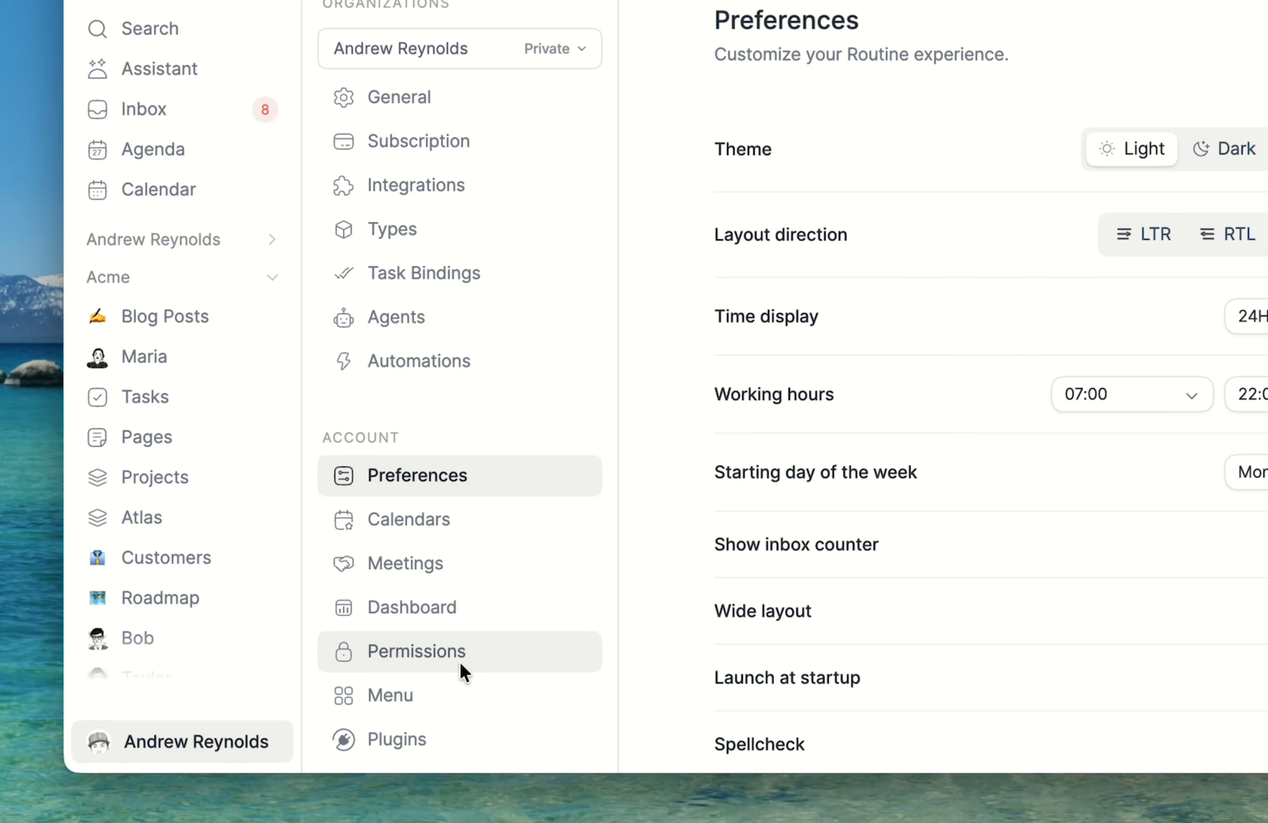
scroll(458, 543, "down", 3)
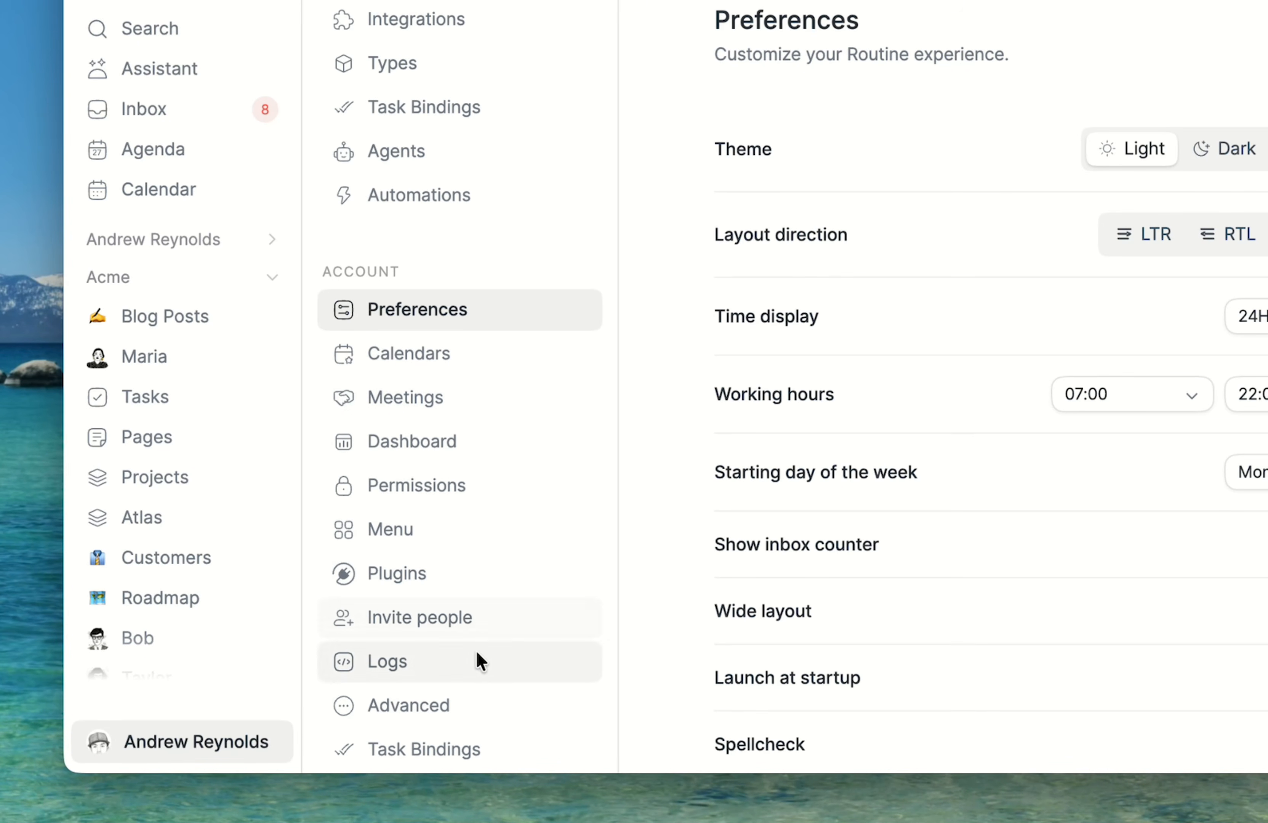
scroll(476, 679, "down", 1)
left_click(450, 519)
scroll(1011, 456, "down", 5)
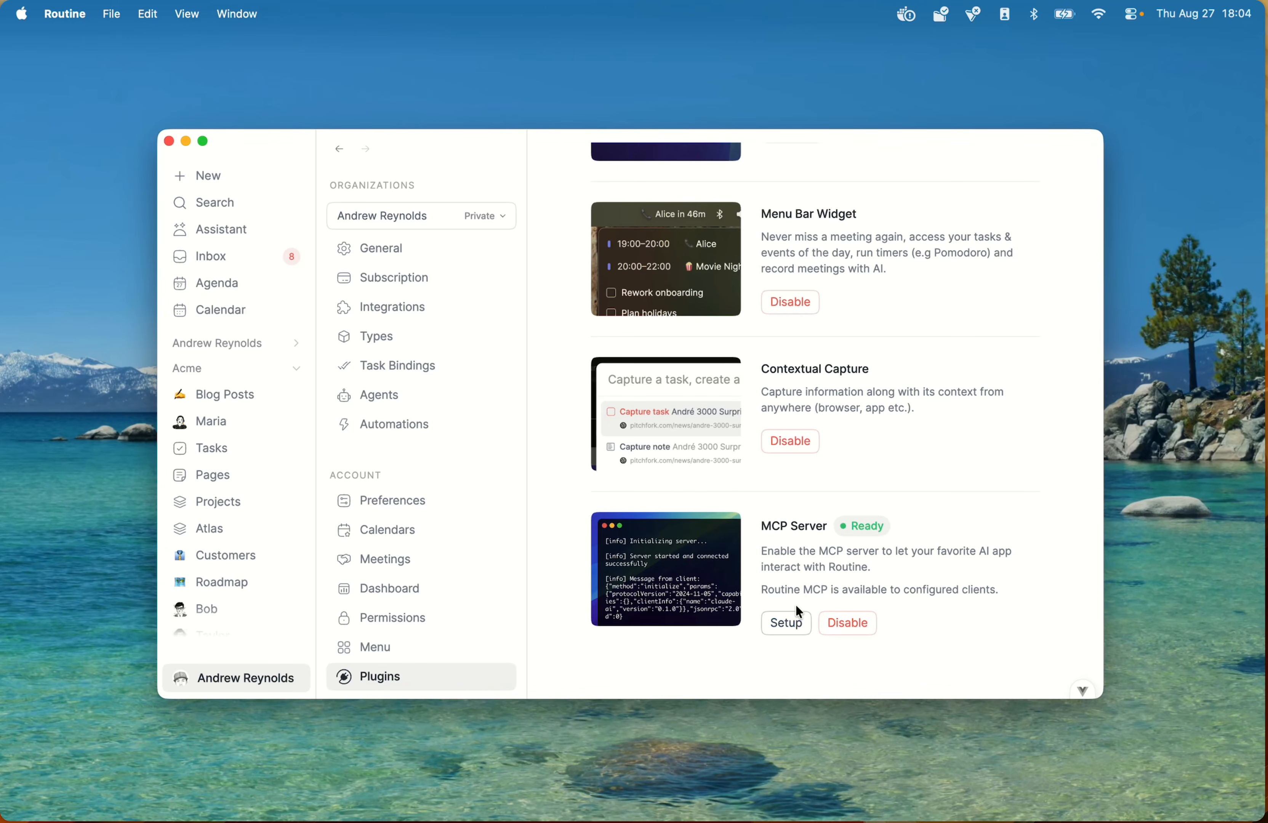
left_click(781, 617)
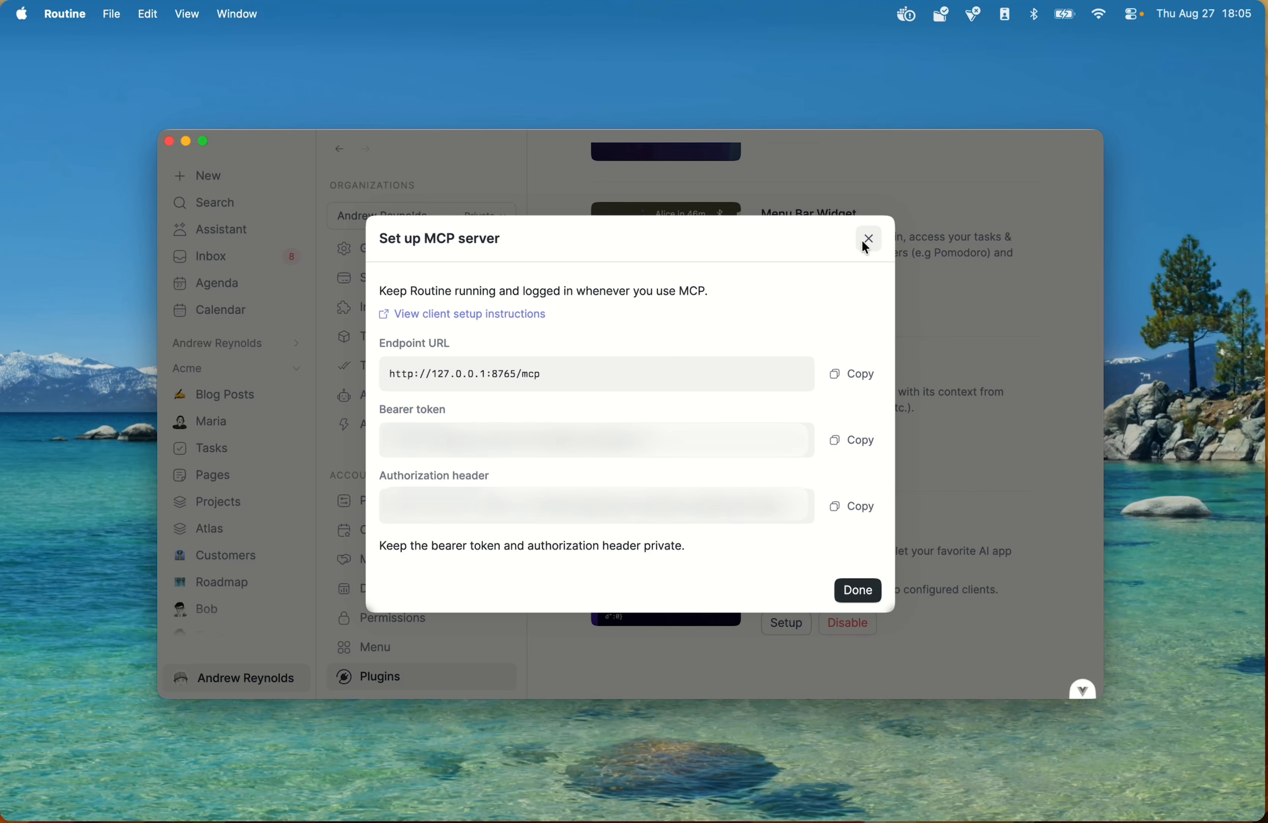
left_click(859, 589)
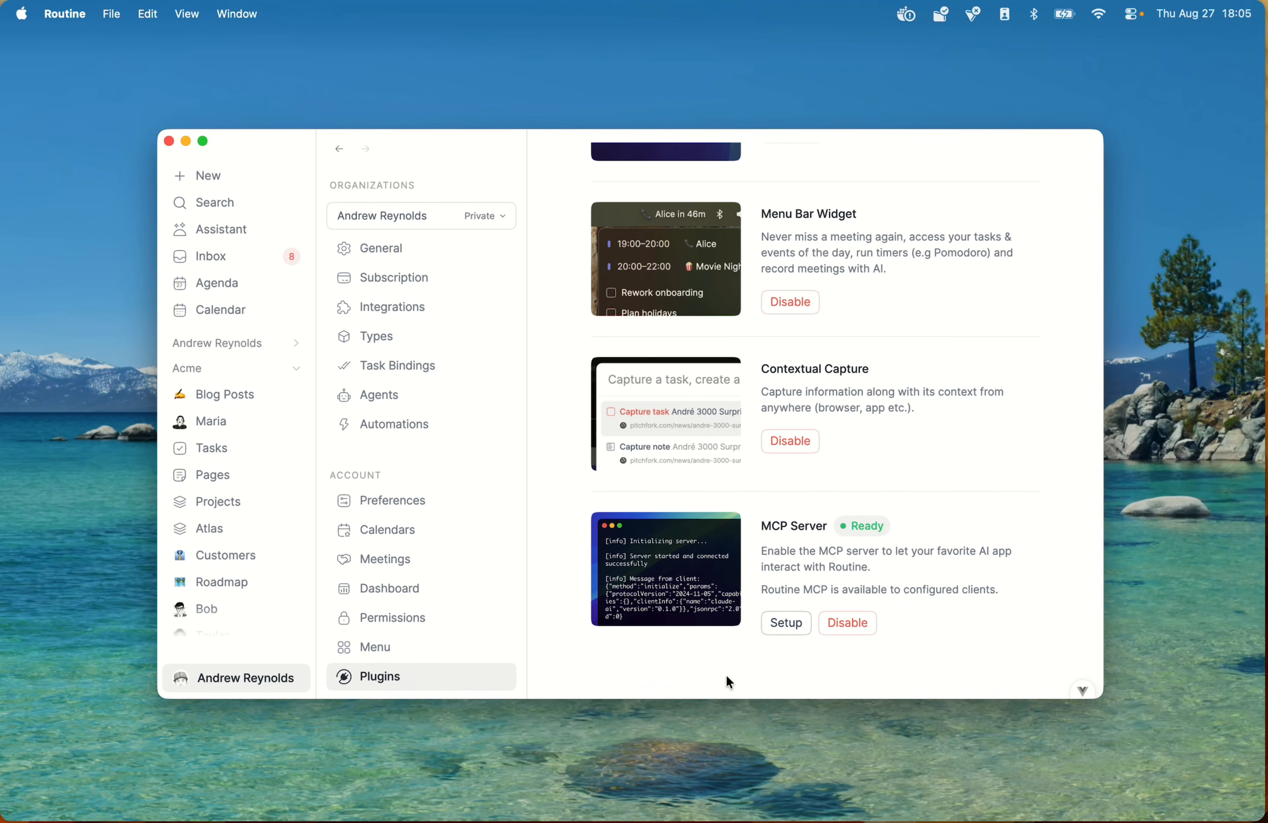
Step: Switch to Claude and check the status of the routine connector in a new chat
key("super+space")
type("claude")
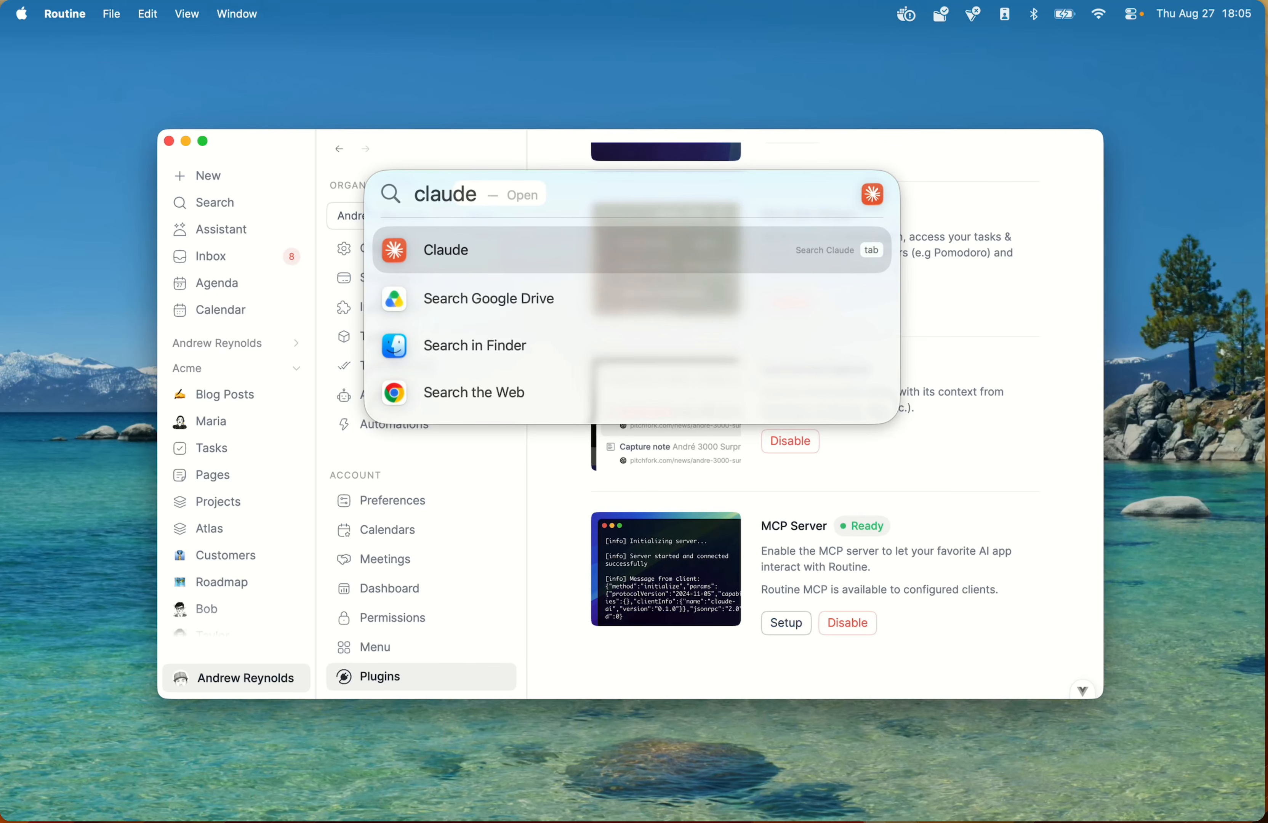
key("Return")
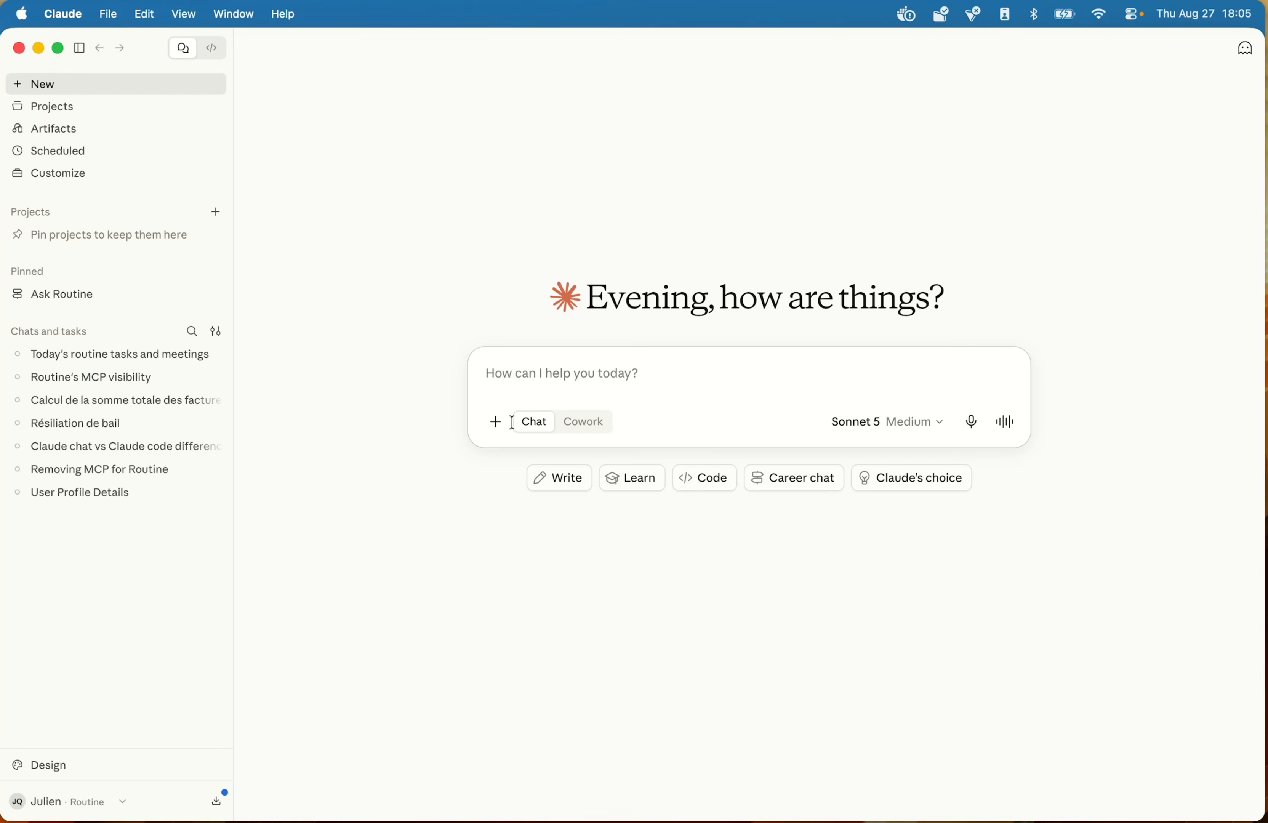
left_click(496, 422)
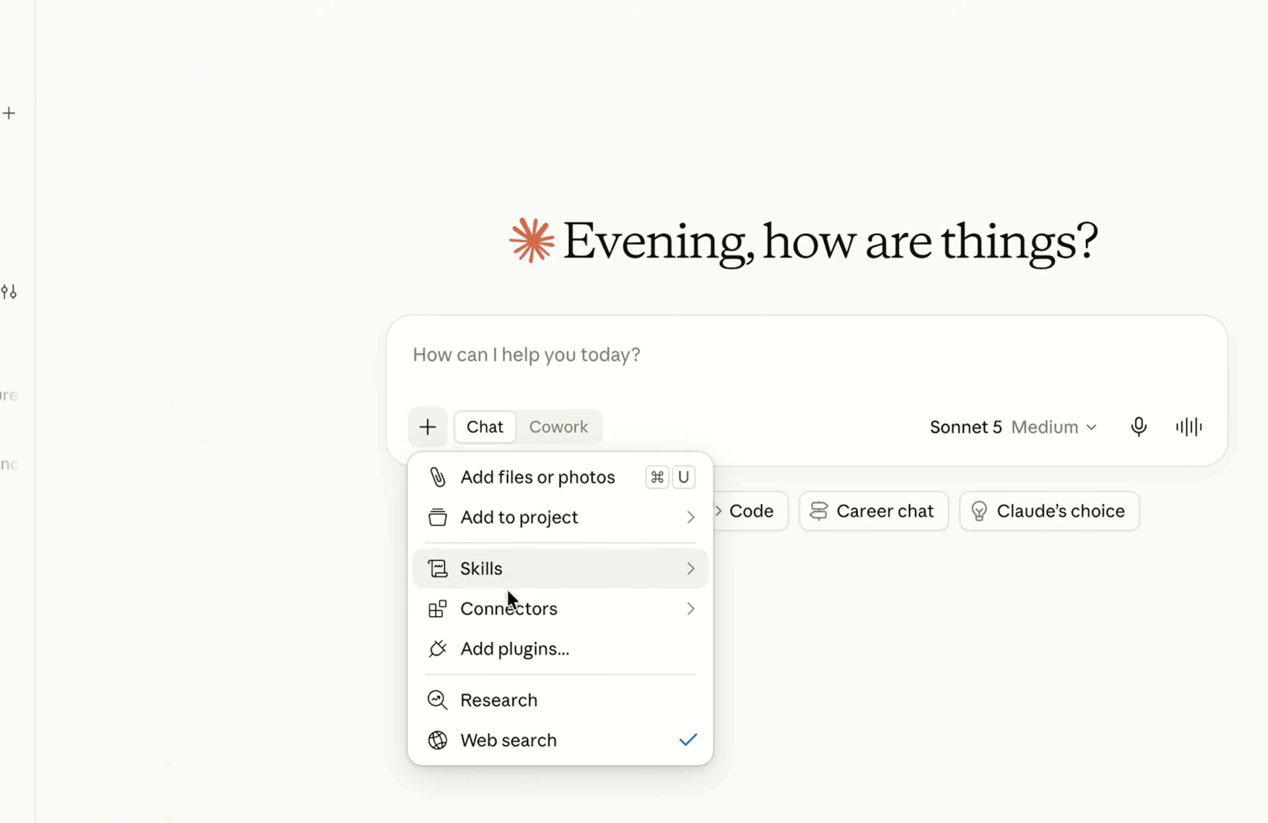
mouse_move(535, 614)
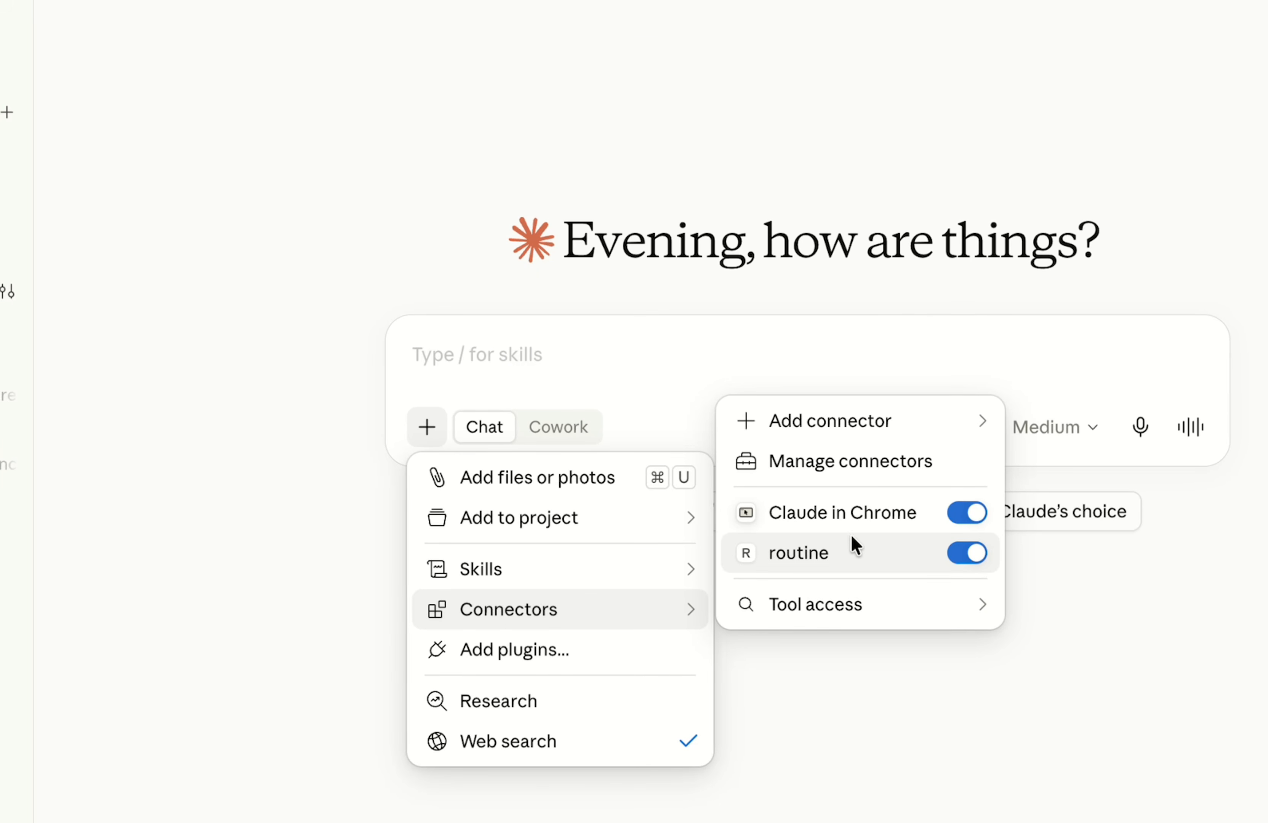
left_click(504, 381)
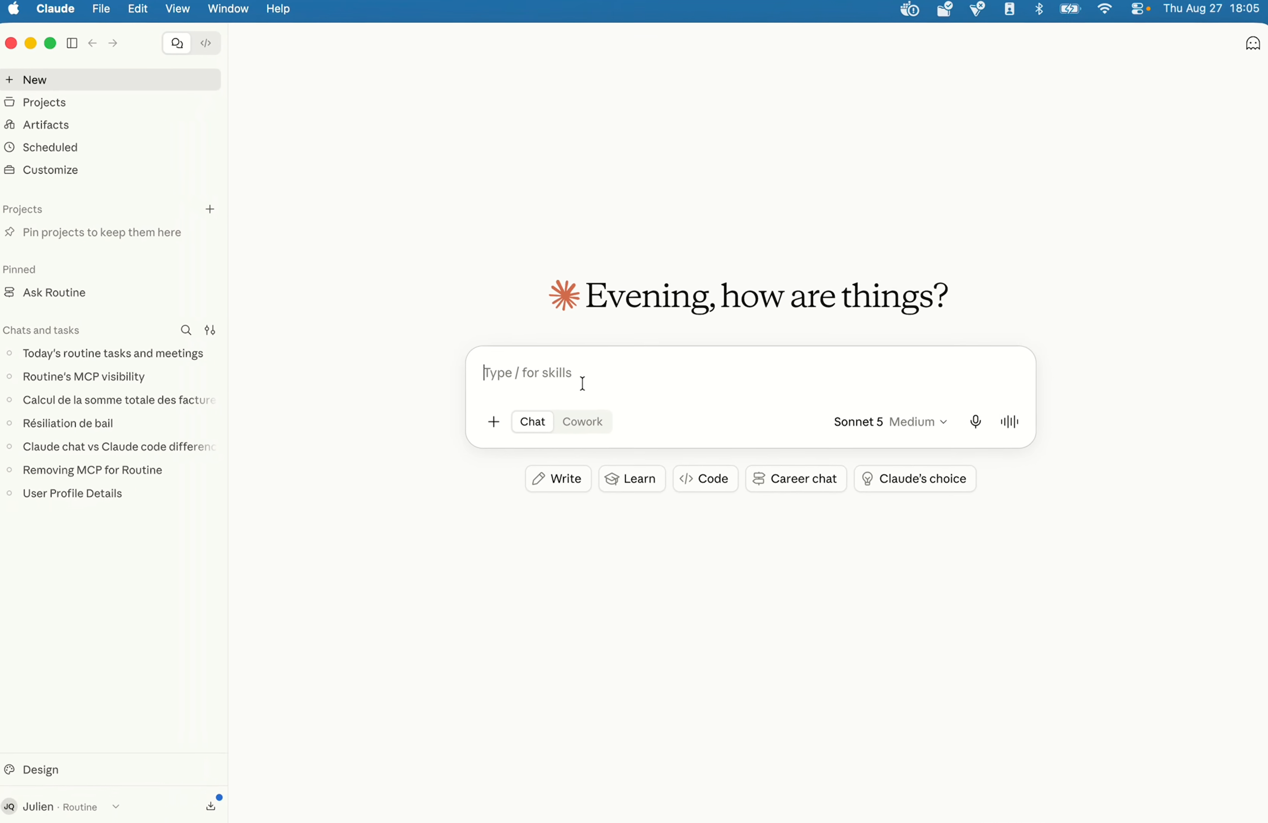
Step: Ask Claude "What tasks do I have to do today from Routine?"
type("What taks")
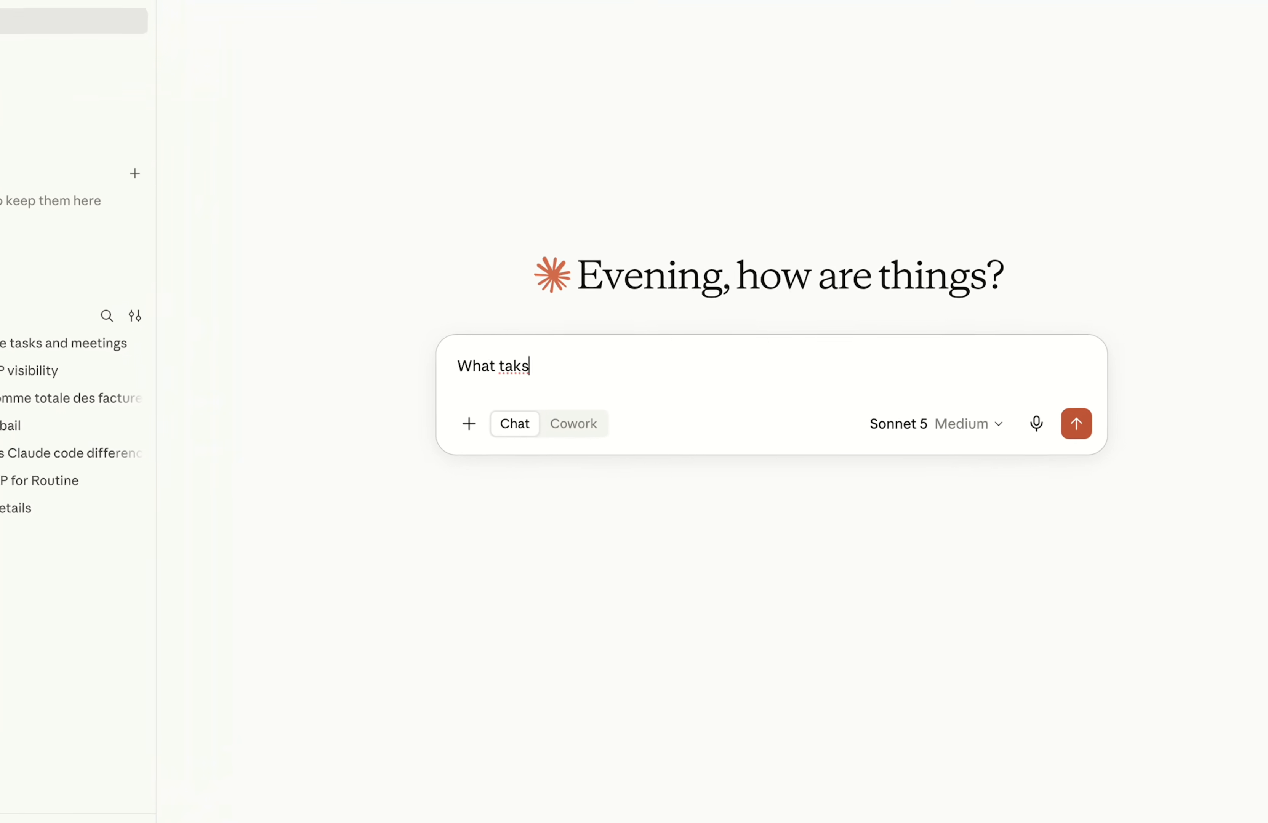
key("BackSpace")
key("BackSpace")
type("sks d")
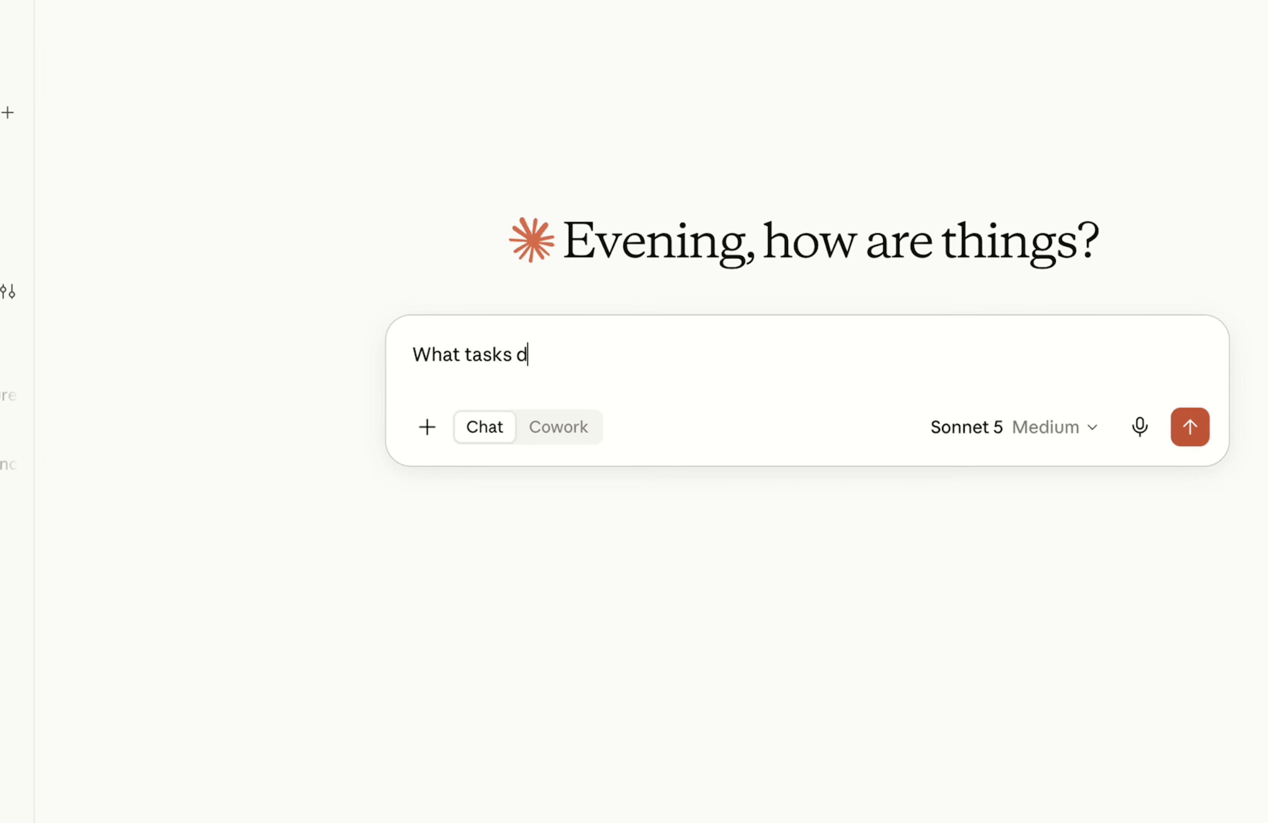
type("o I ahve to")
key("BackSpace")
key("BackSpace")
key("BackSpace")
key("BackSpace")
key("BackSpace")
key("BackSpace")
key("BackSpace")
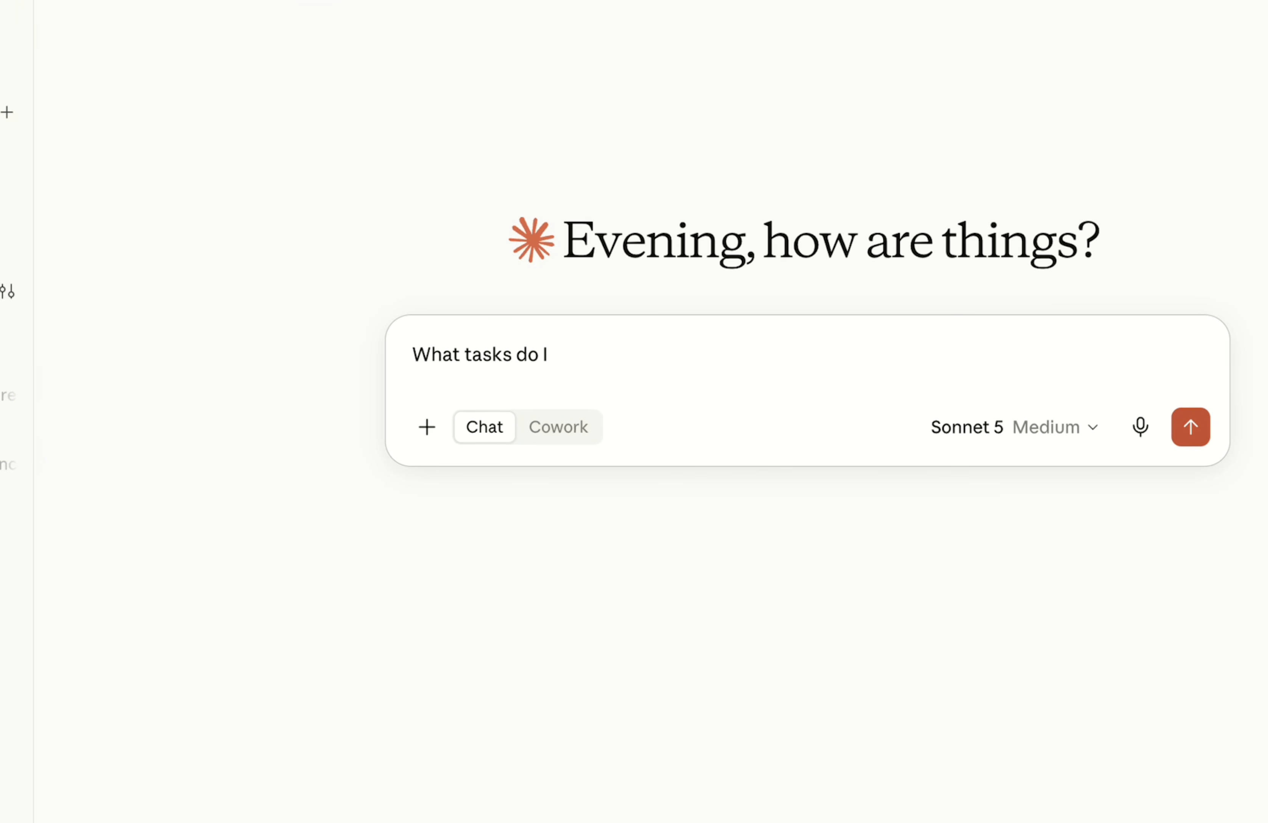
type("have to do today ")
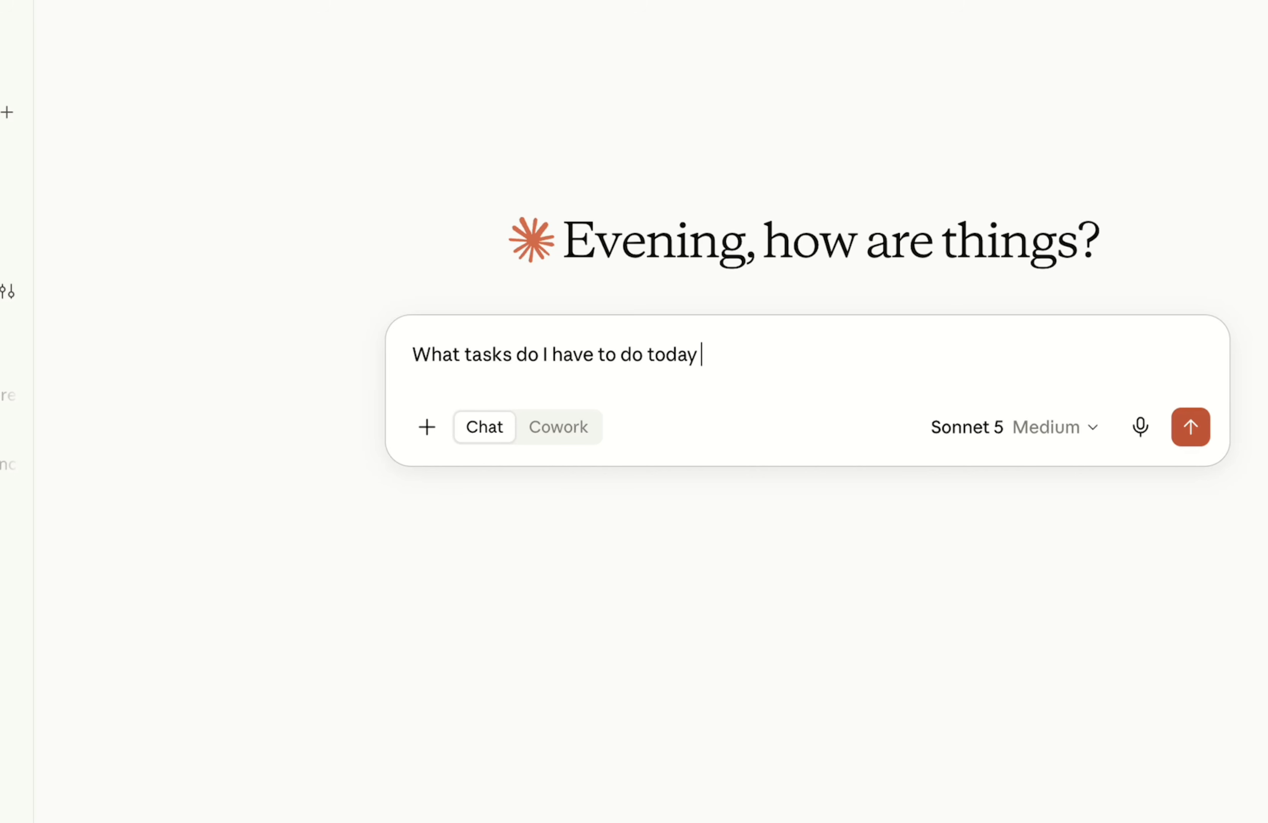
type("from Routines")
key("Return")
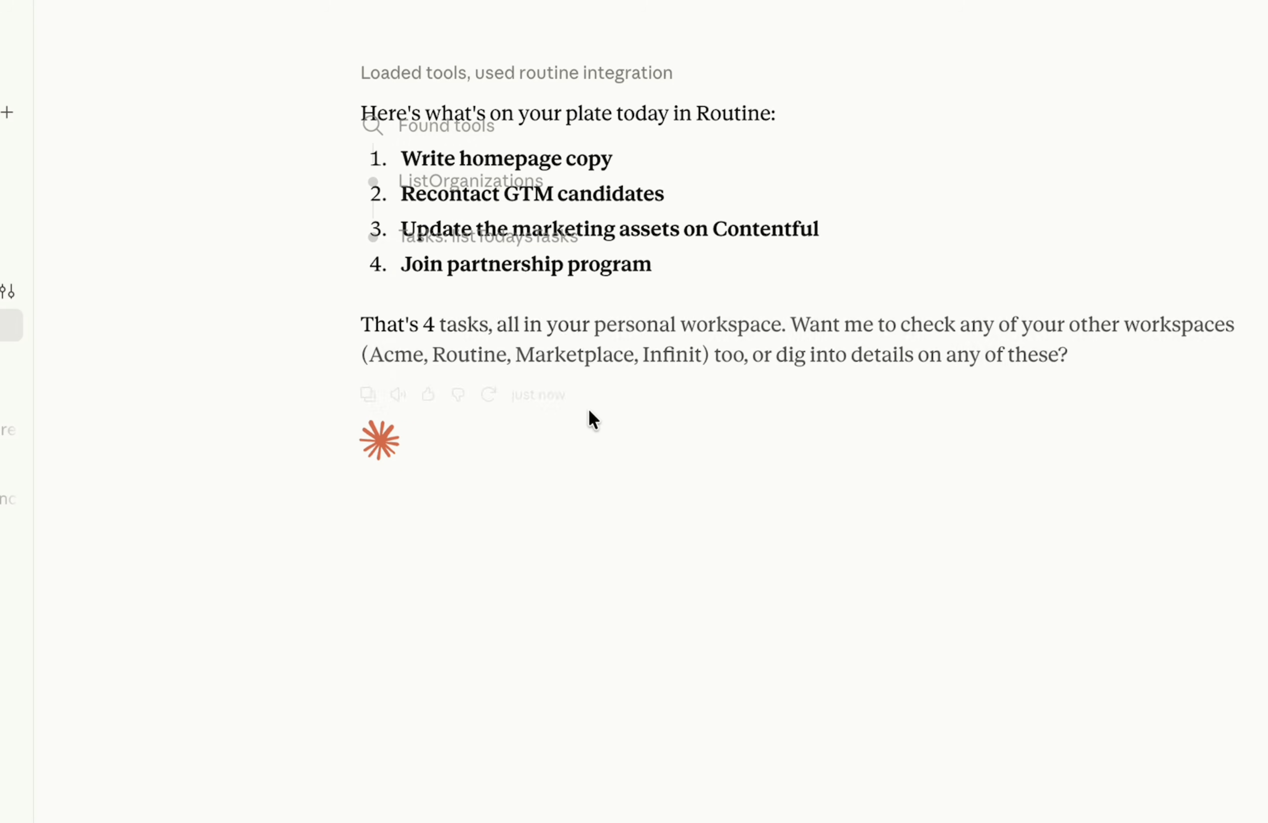
Step: Switch to Routine and move "Write homepage copy" to the top of Thursday's tasks in the agenda
key("ctrl+Up")
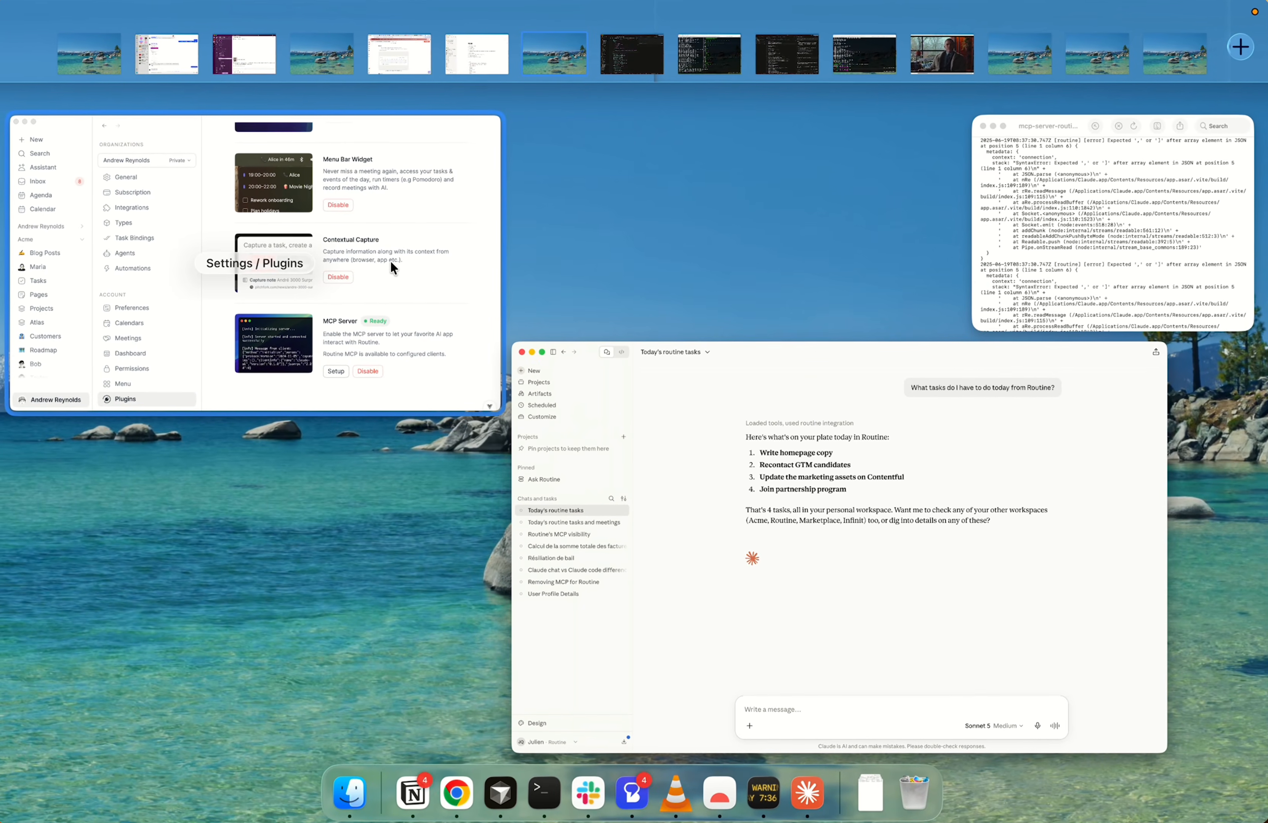
left_click(391, 260)
left_click(222, 284)
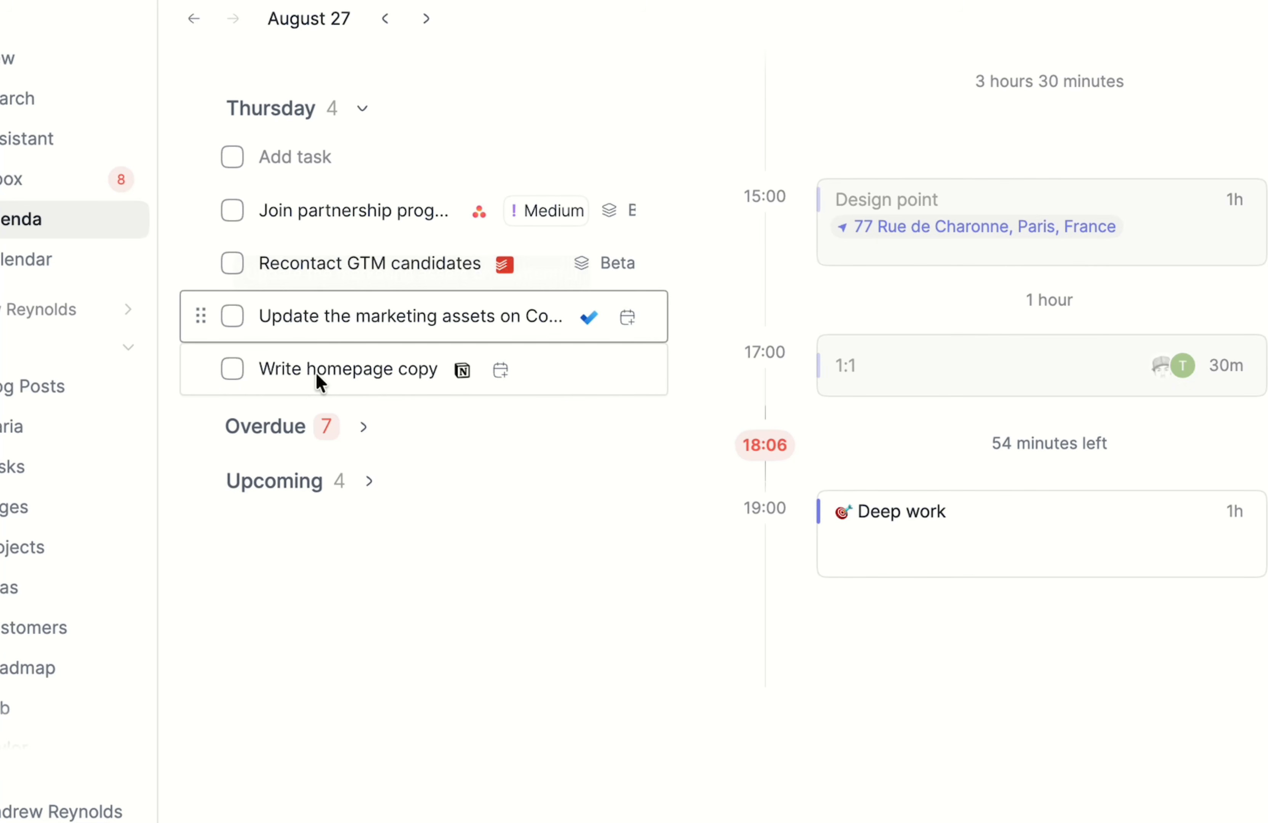
left_click_drag(199, 373, 207, 213)
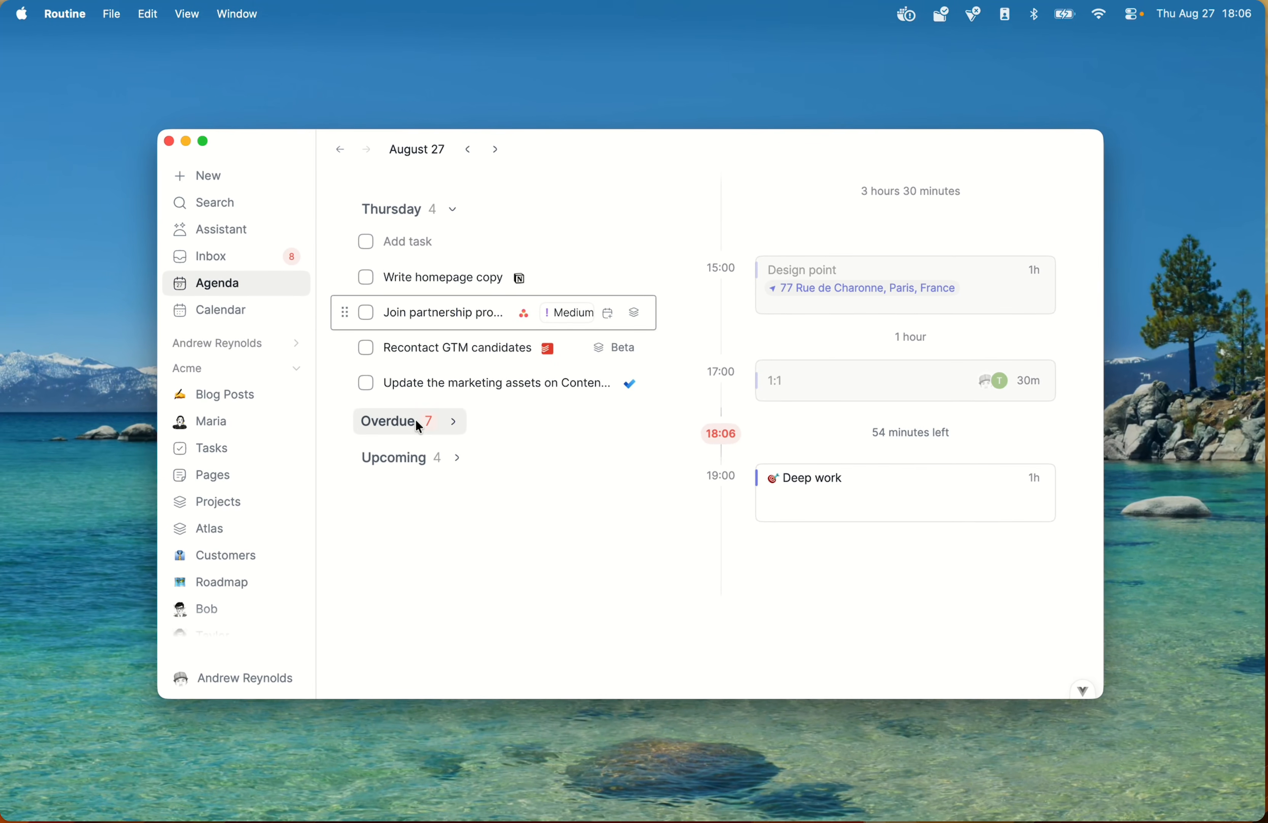
Step: Review the agenda's Overdue tasks and Upcoming tasks, collapsing both groups again
left_click(415, 419)
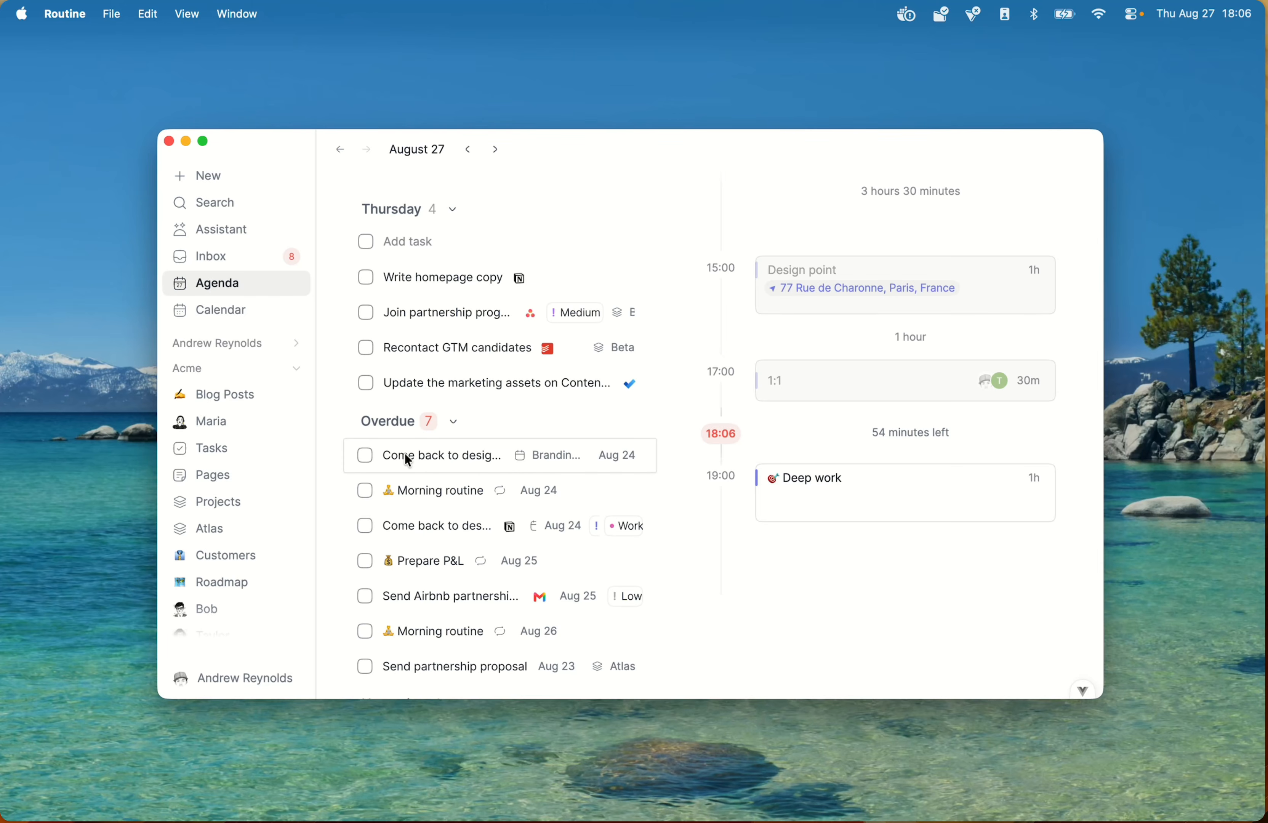
scroll(428, 486, "down", 2)
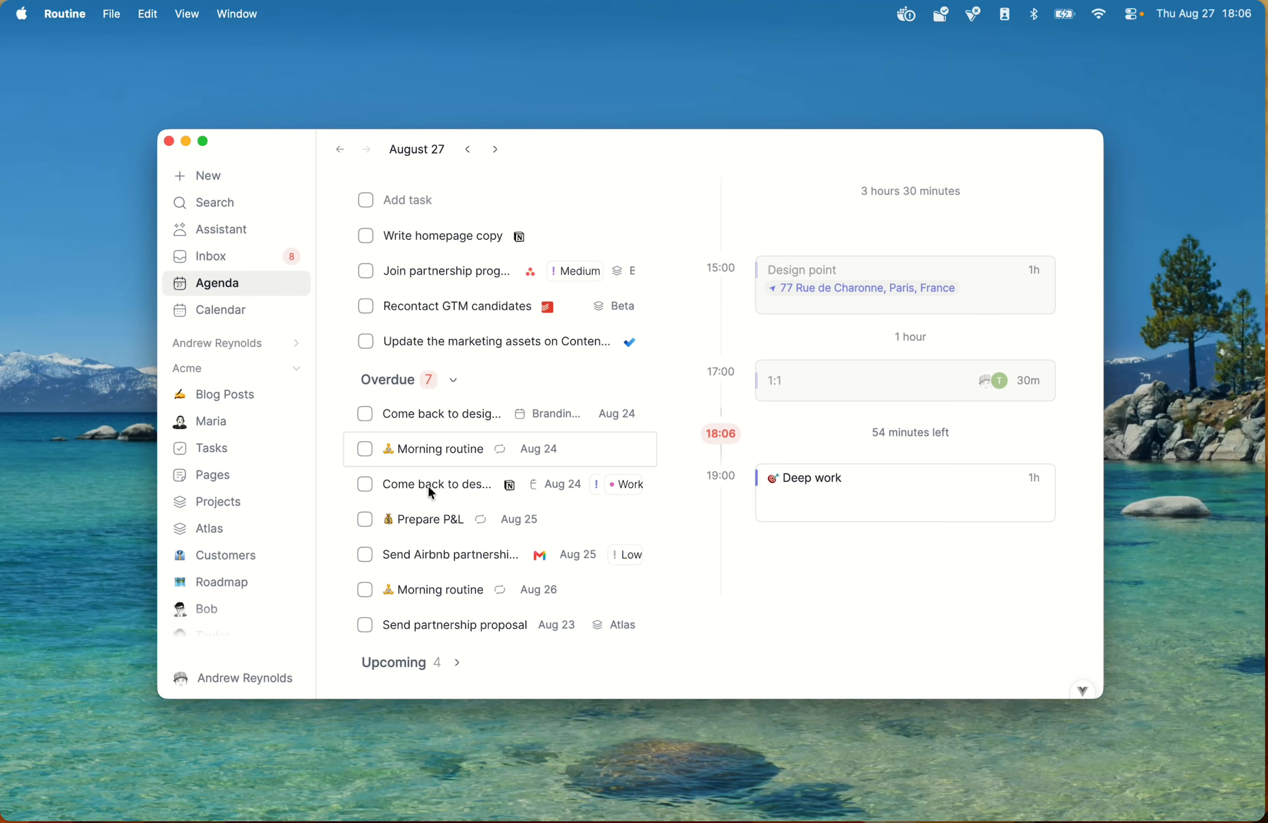
left_click(405, 381)
left_click(406, 455)
left_click(406, 456)
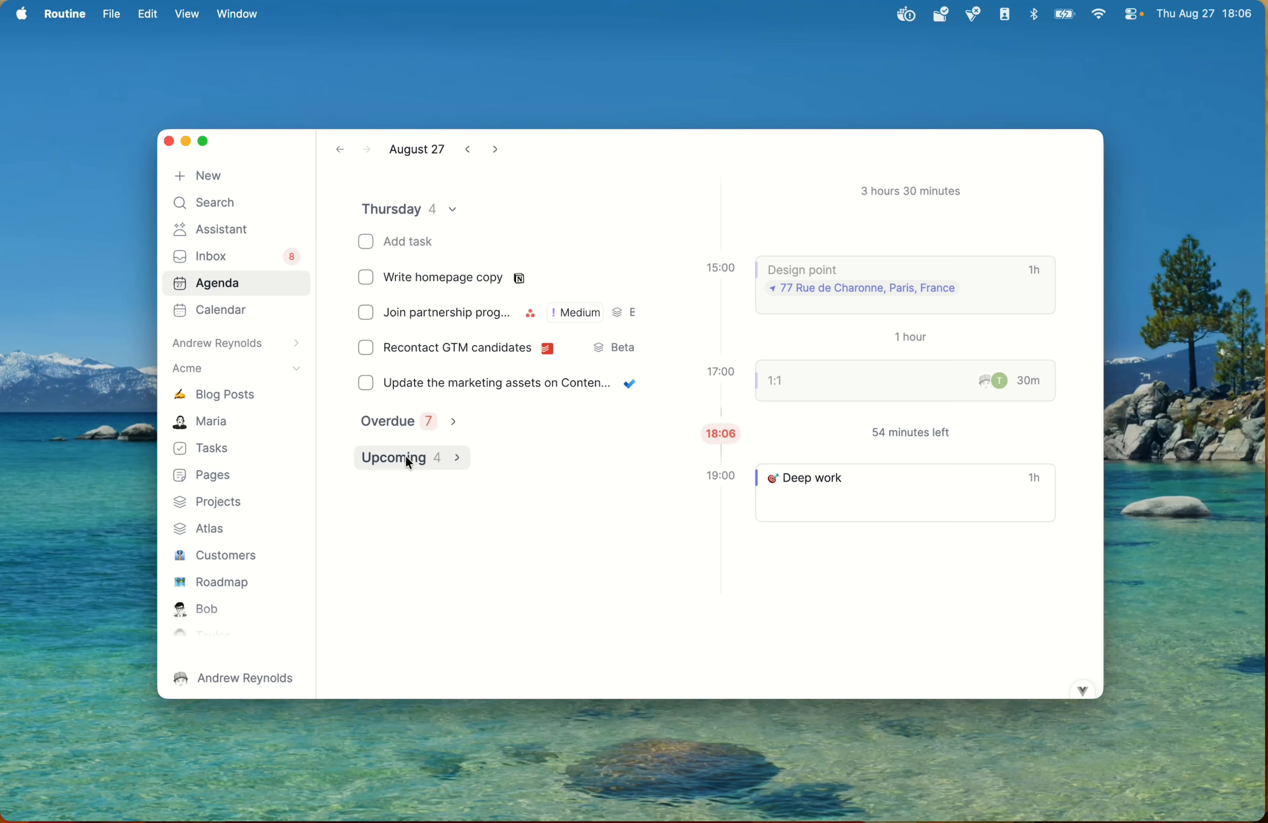
Step: Archive the seven inbox notifications above the Friday, August 28th meeting invitation
left_click(256, 257)
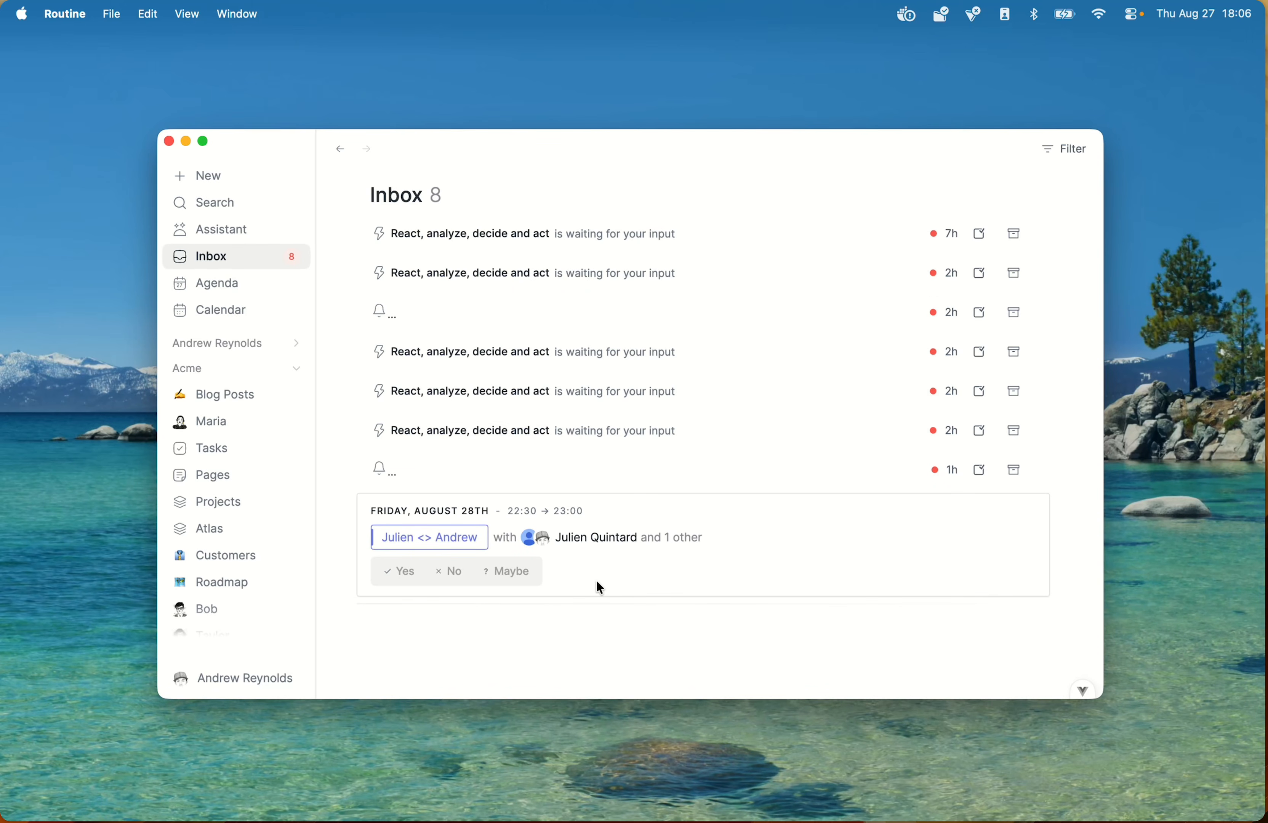
left_click(1014, 233)
left_click(1014, 233)
left_click(1015, 234)
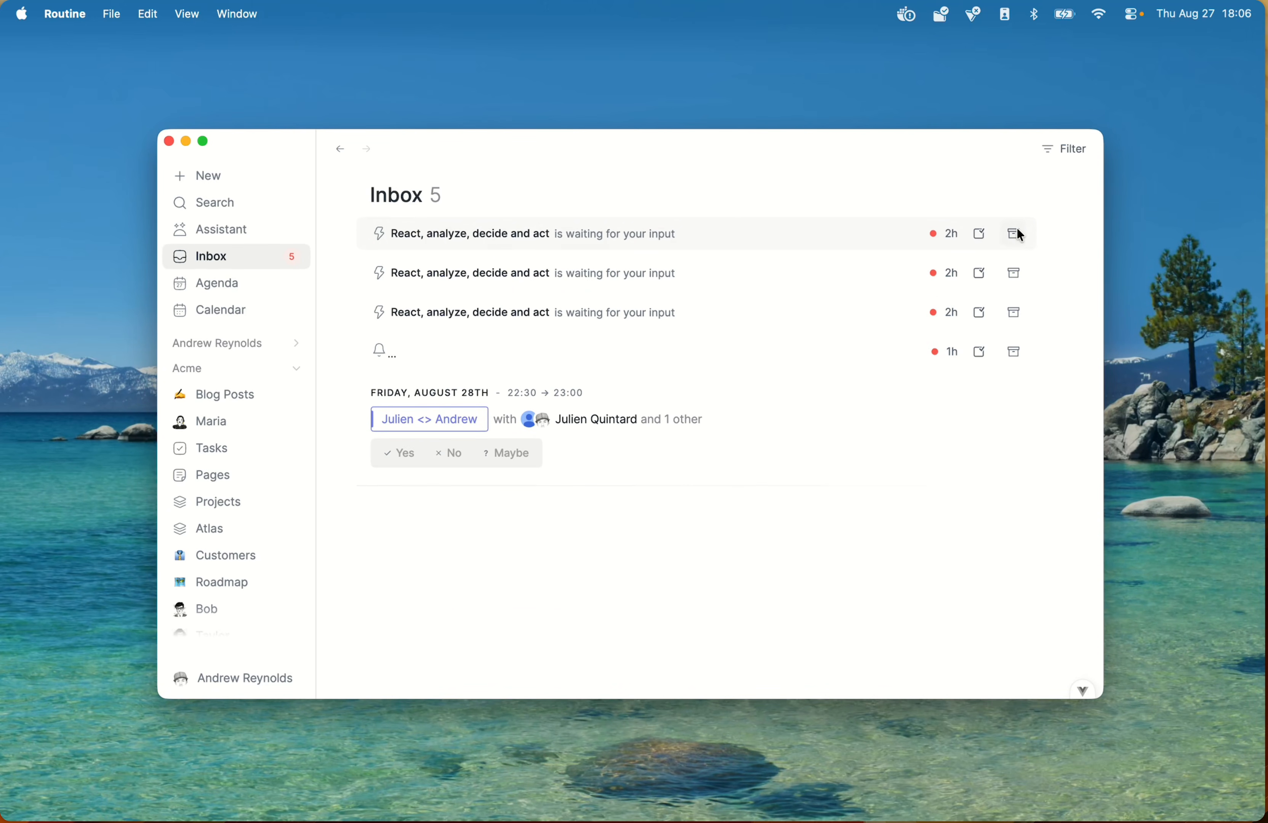
left_click(1018, 229)
left_click(1017, 229)
left_click(1017, 230)
left_click(1018, 230)
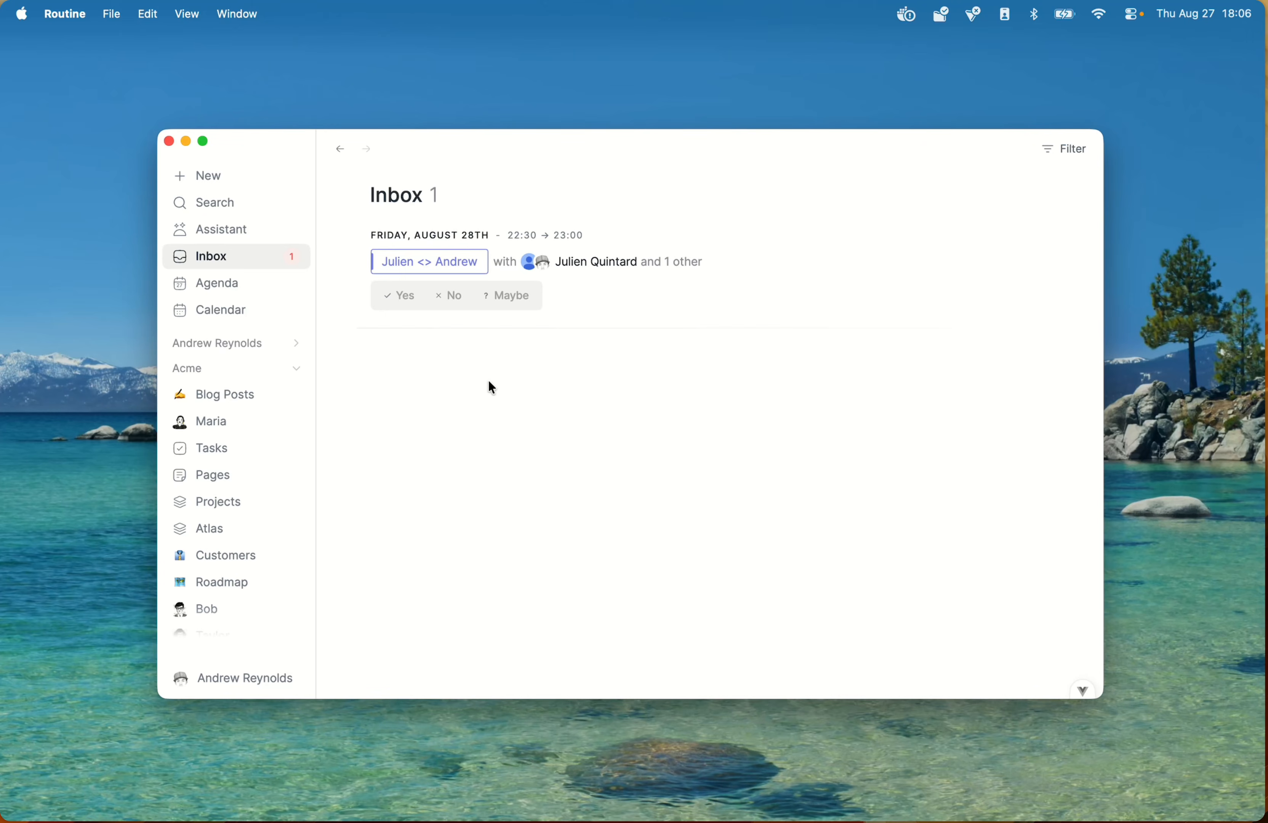
Step: Move "Design homepage" to the end of the Todo group in Acme's Tasks
left_click(233, 284)
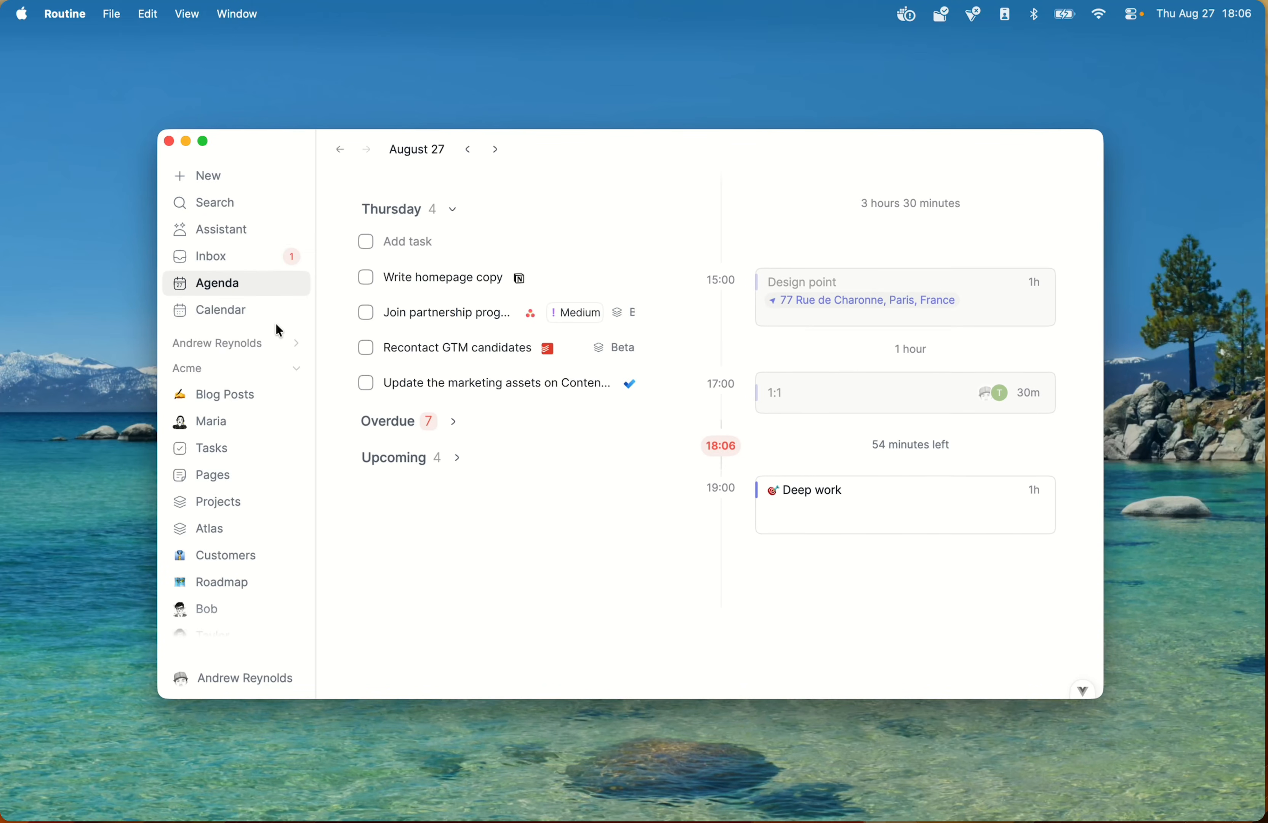
left_click(237, 444)
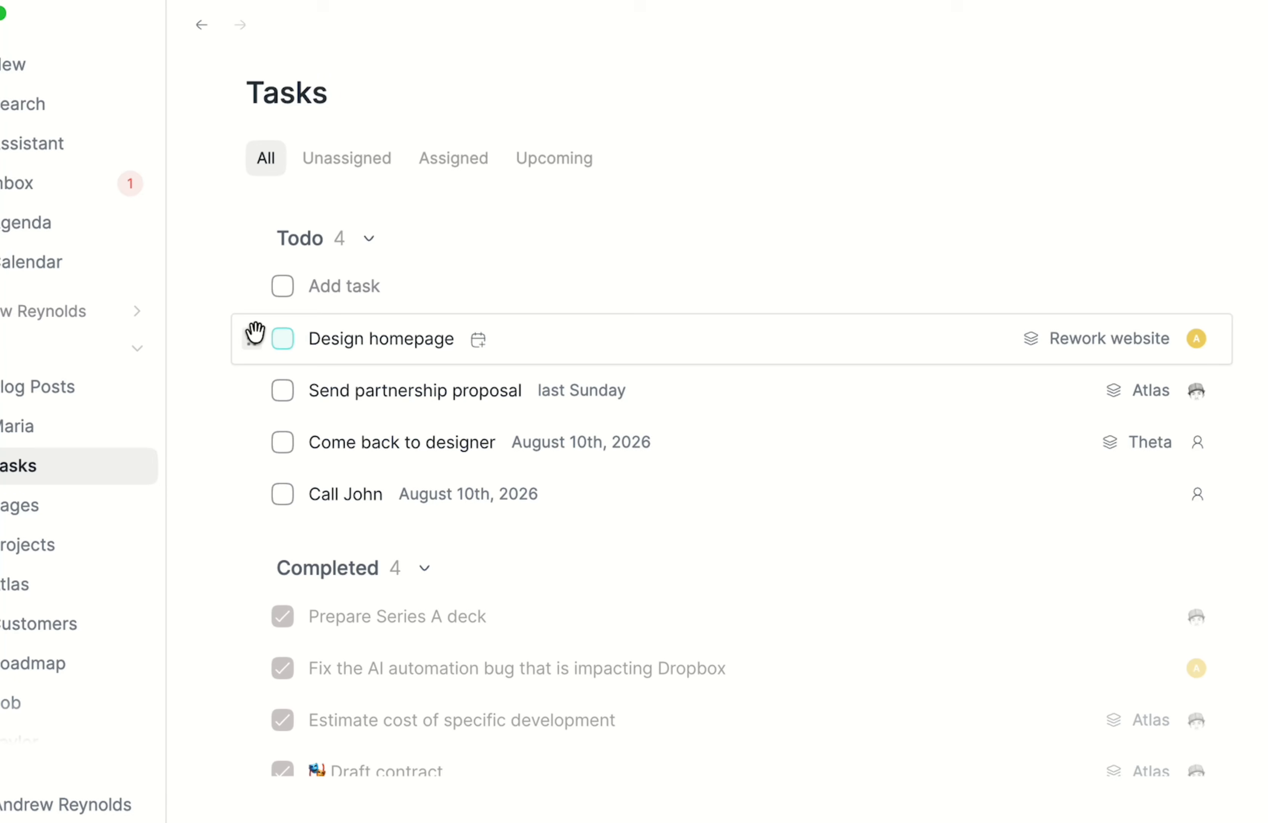
left_click_drag(375, 364, 374, 393)
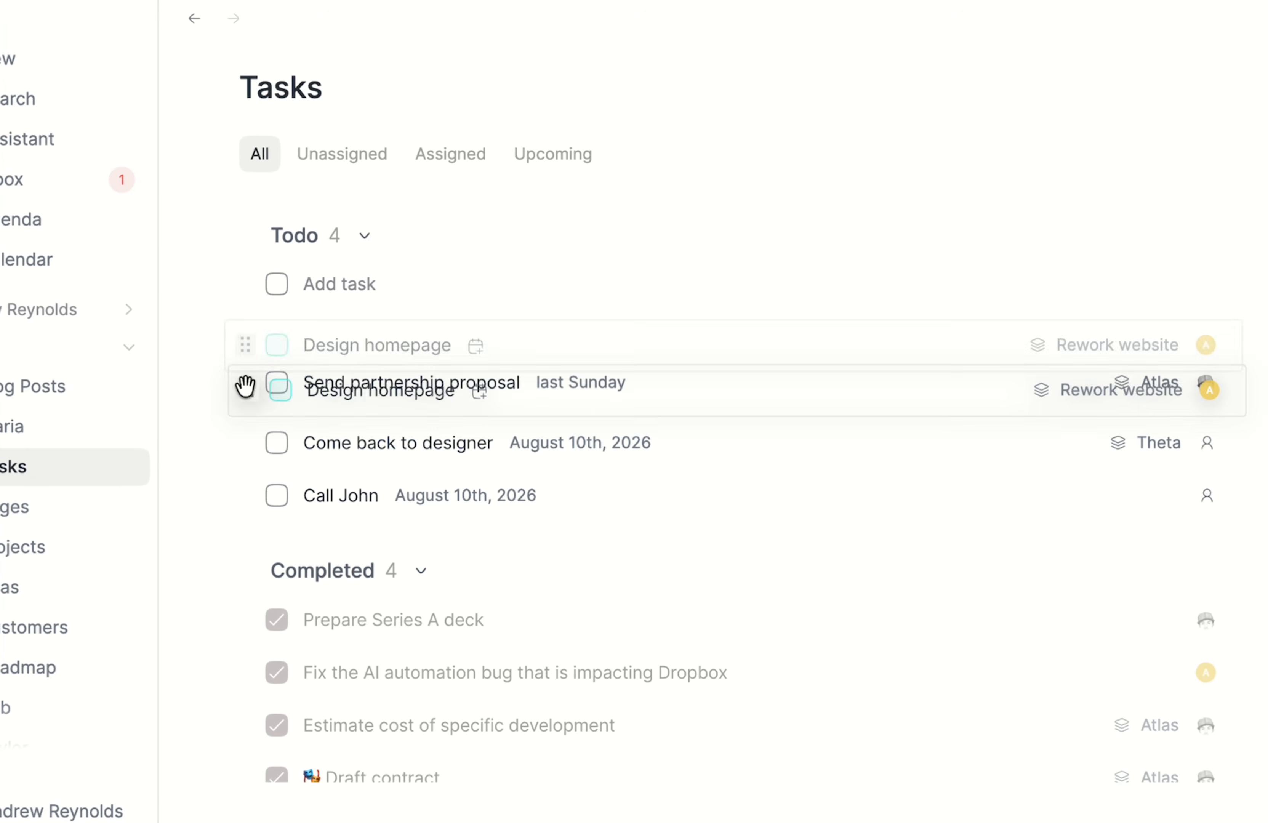
left_click_drag(245, 386, 250, 488)
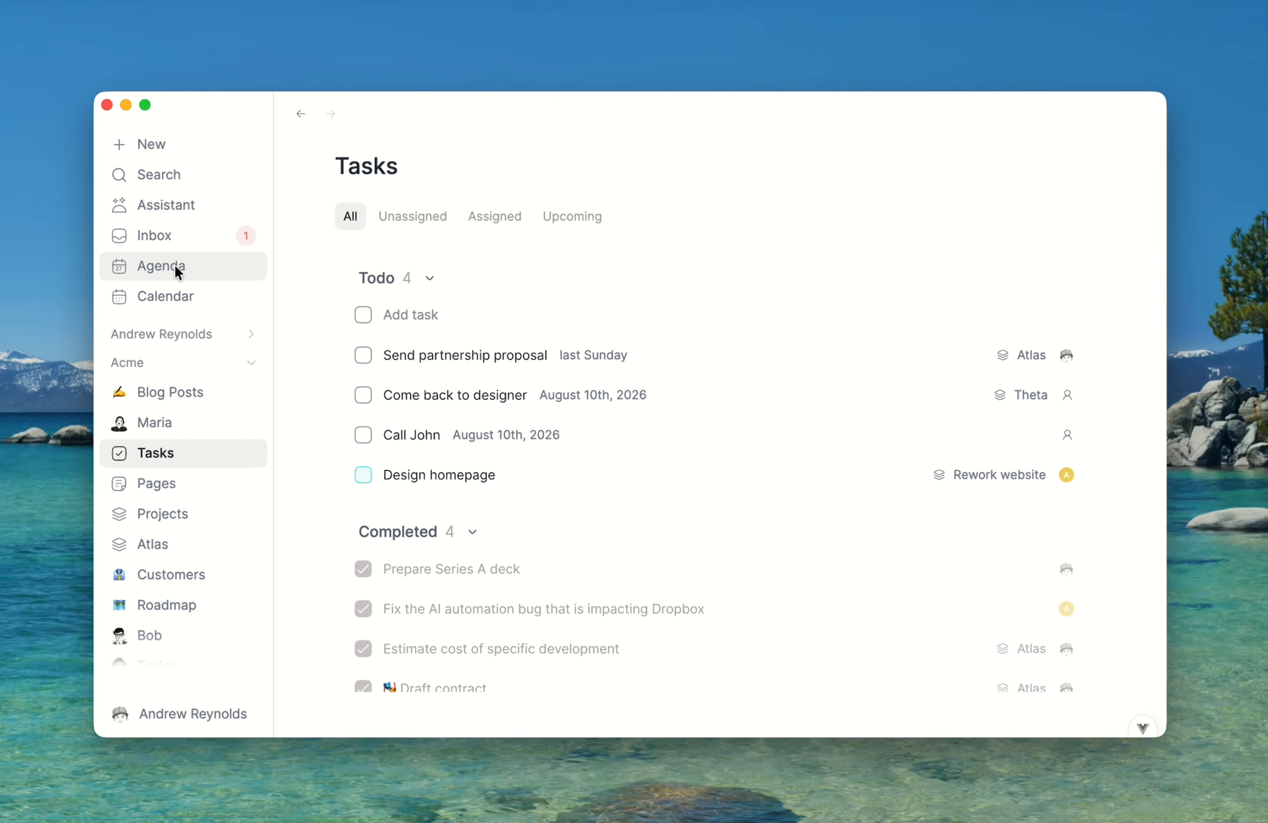
Step: Open the Integrations settings for the private organization and review the available task integrations
left_click(27, 219)
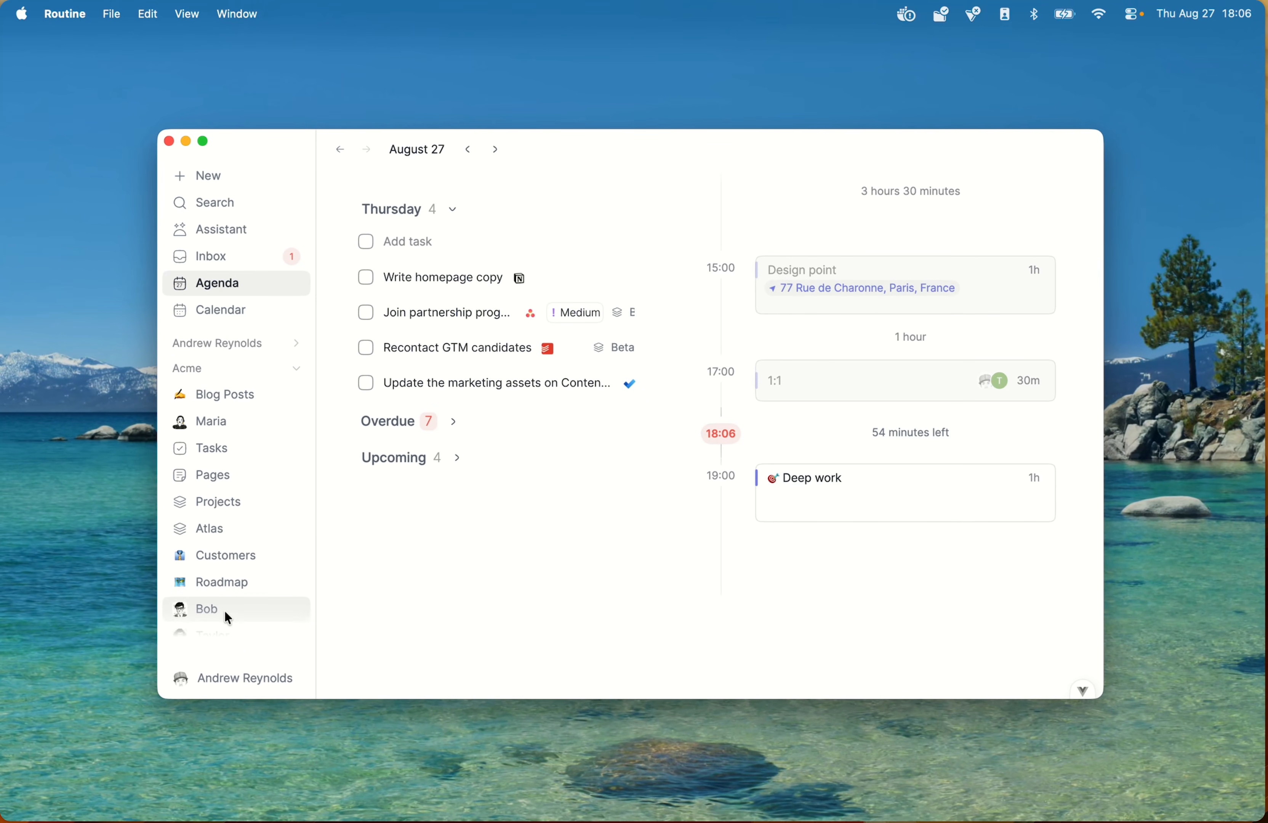
left_click(235, 688)
left_click(395, 629)
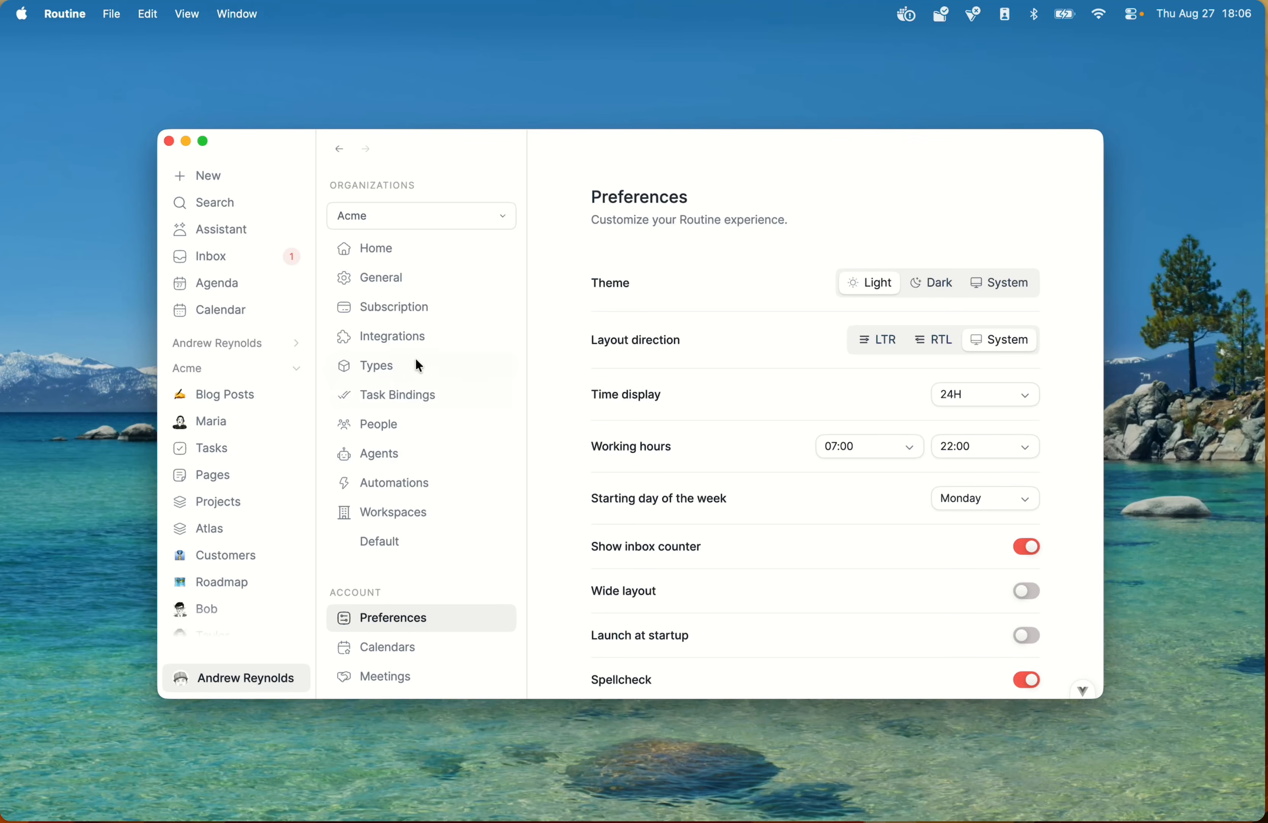
left_click(428, 224)
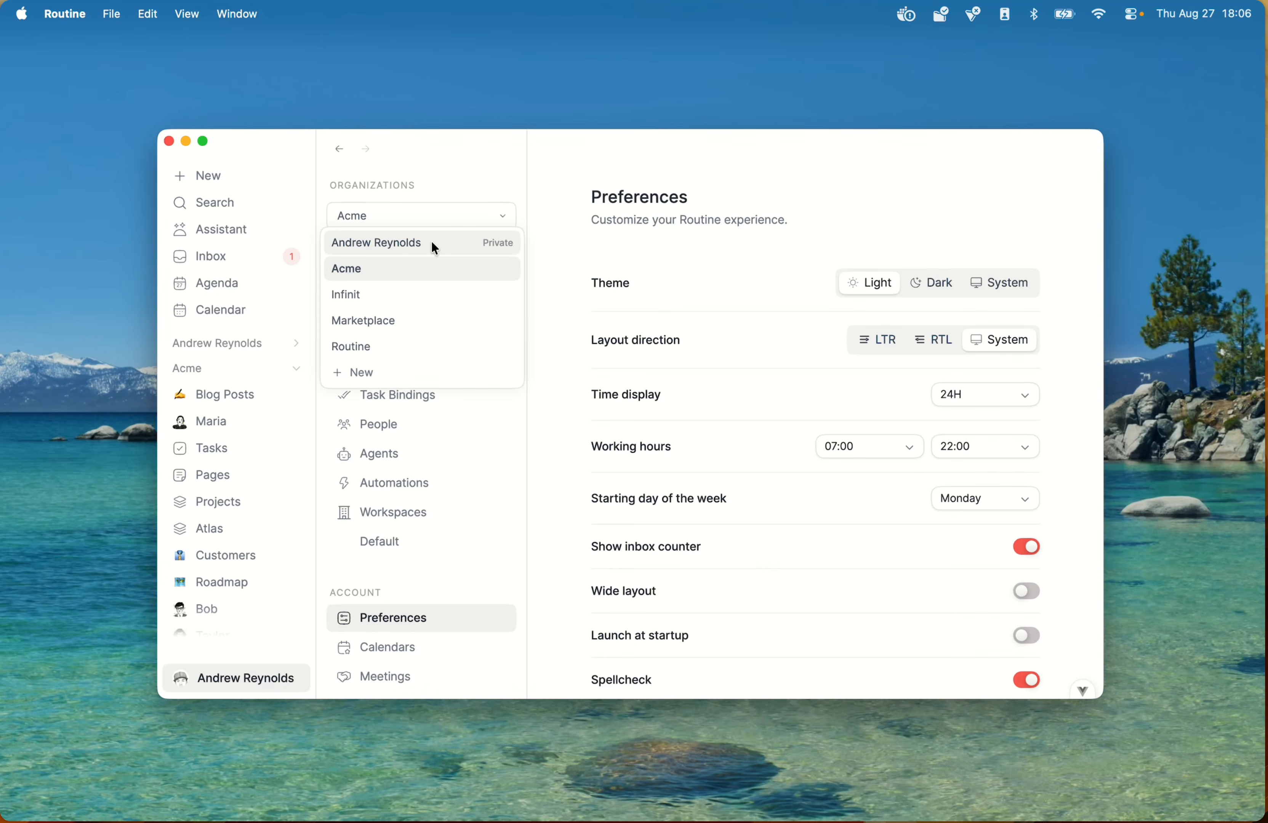
left_click(433, 243)
left_click(431, 306)
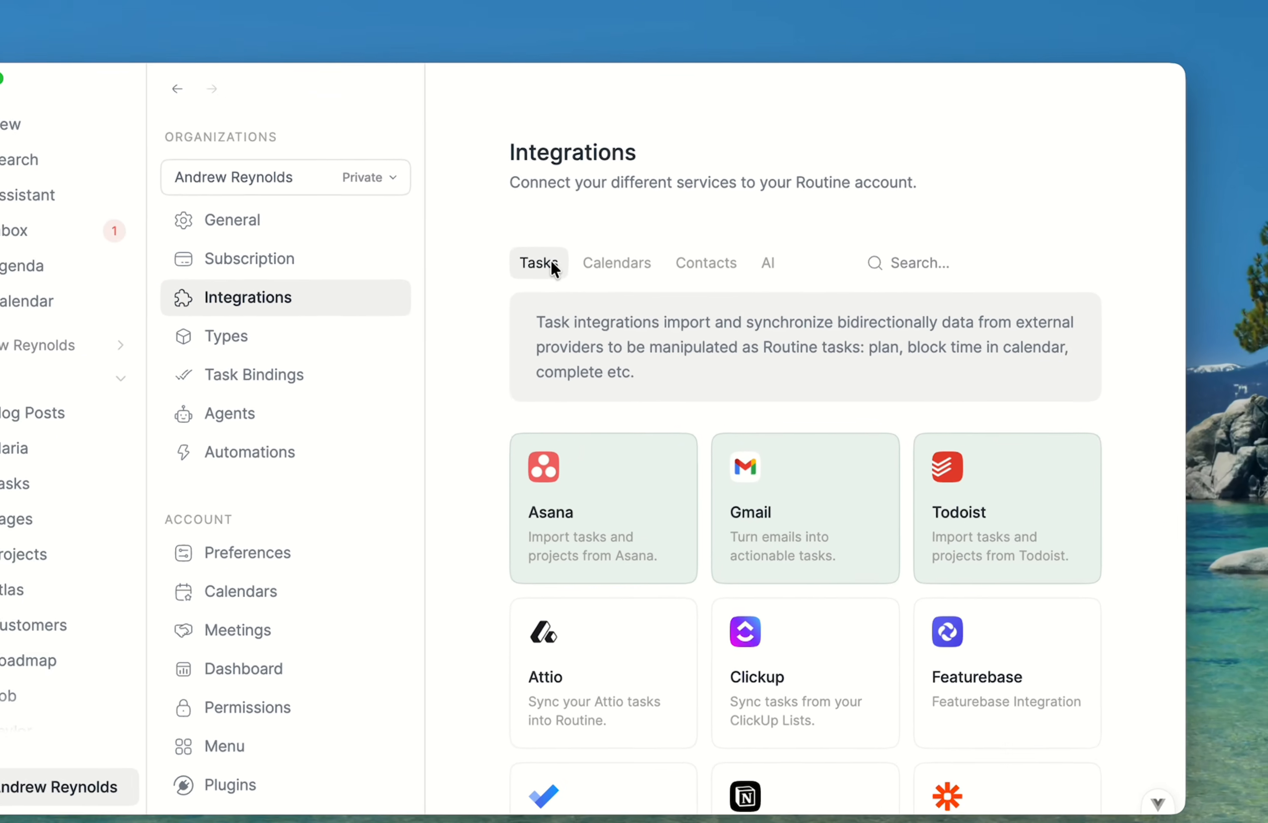
scroll(604, 374, "down", 5)
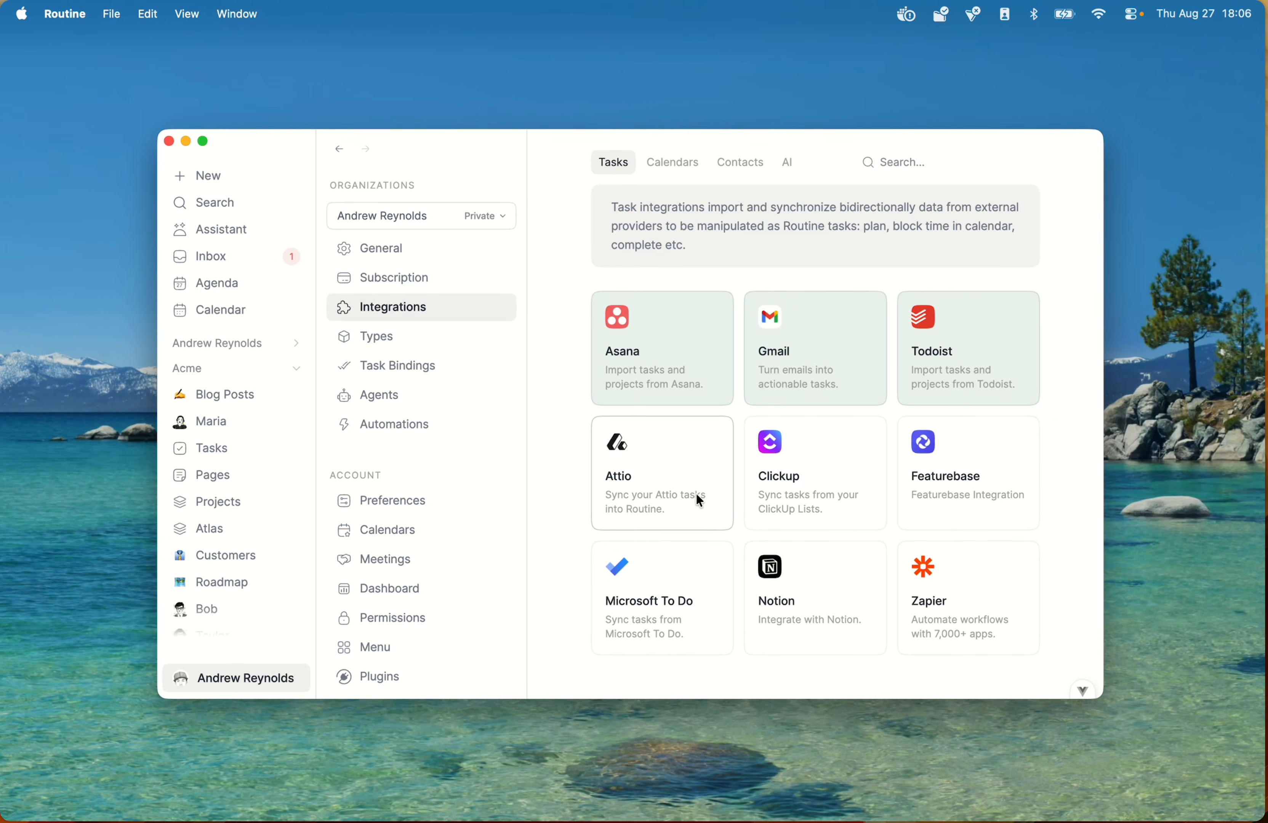
Step: Return to the agenda and open the calendar
left_click(221, 283)
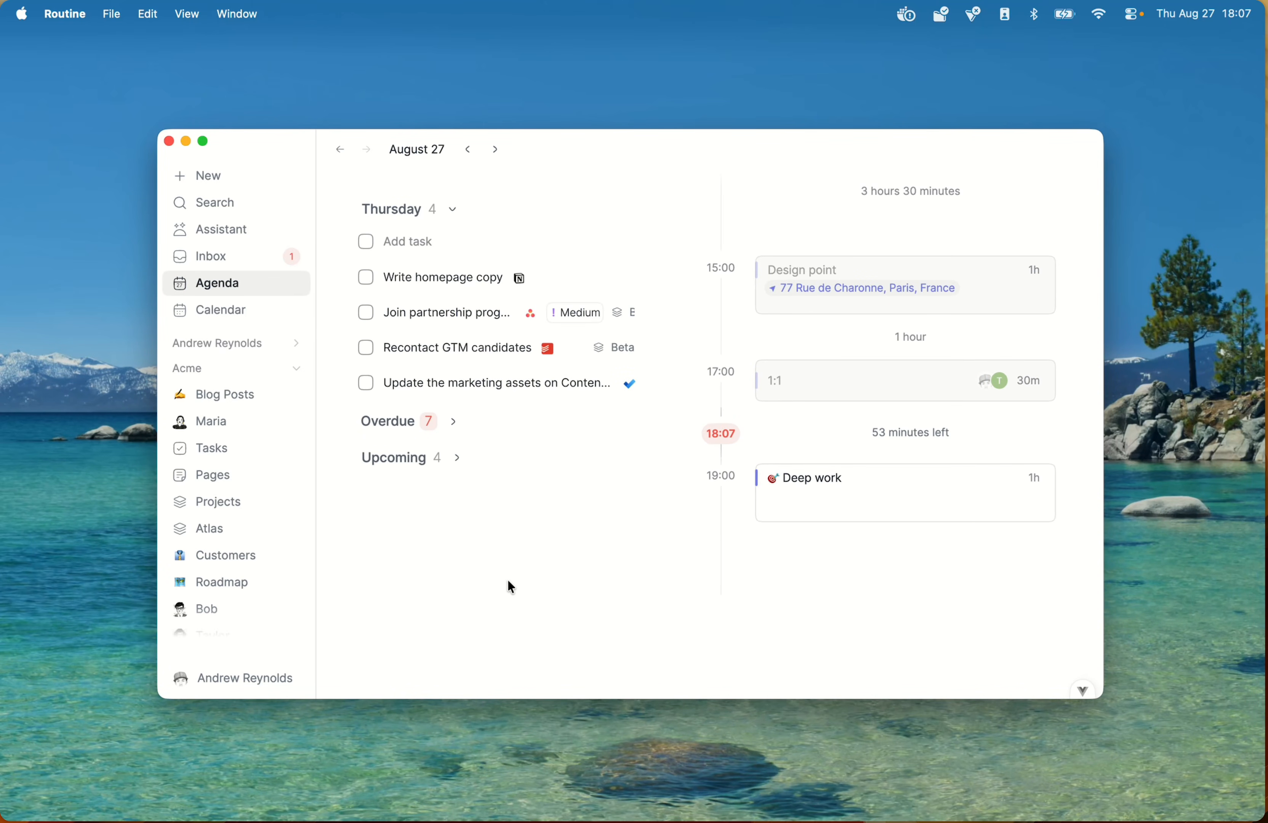
left_click(257, 311)
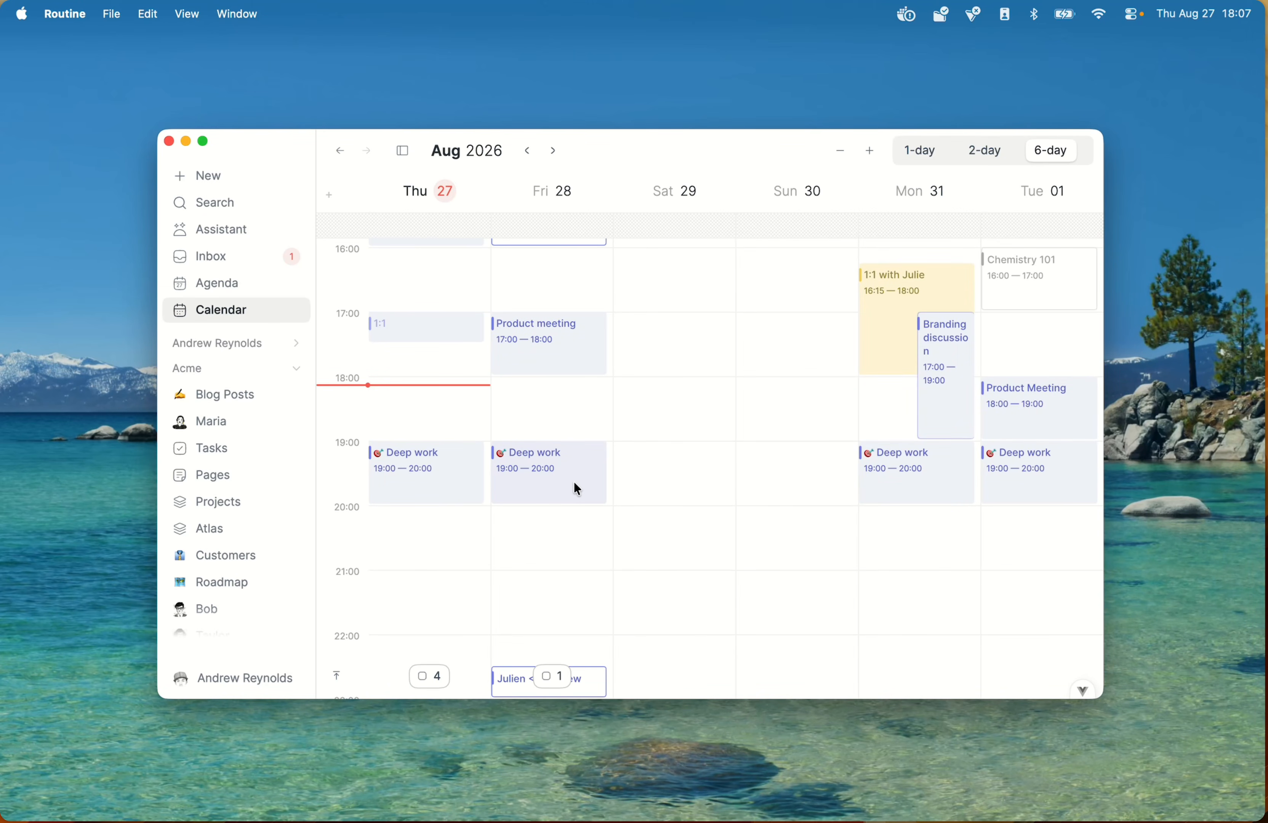
Step: Open the color settings from Friday's Deep work event and color events by Calendar
left_click(574, 457)
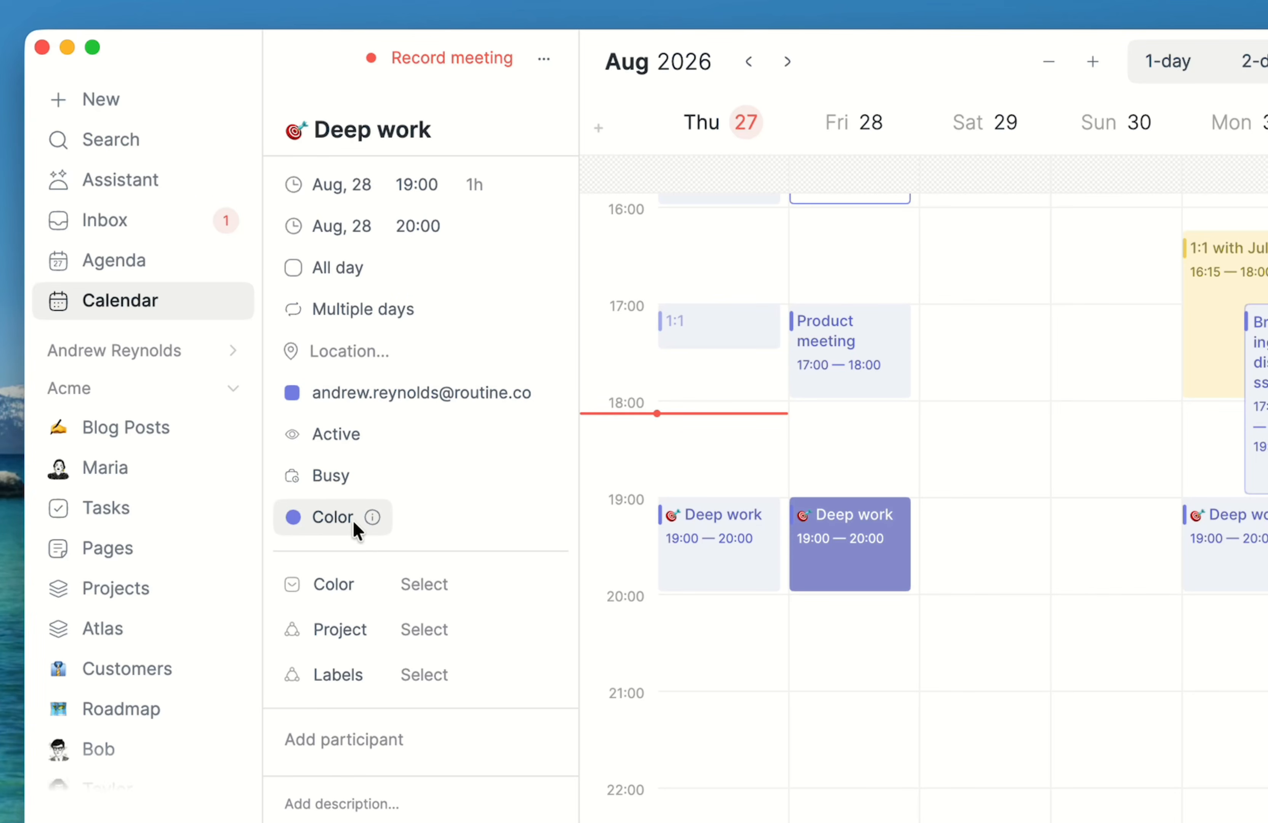
mouse_move(368, 518)
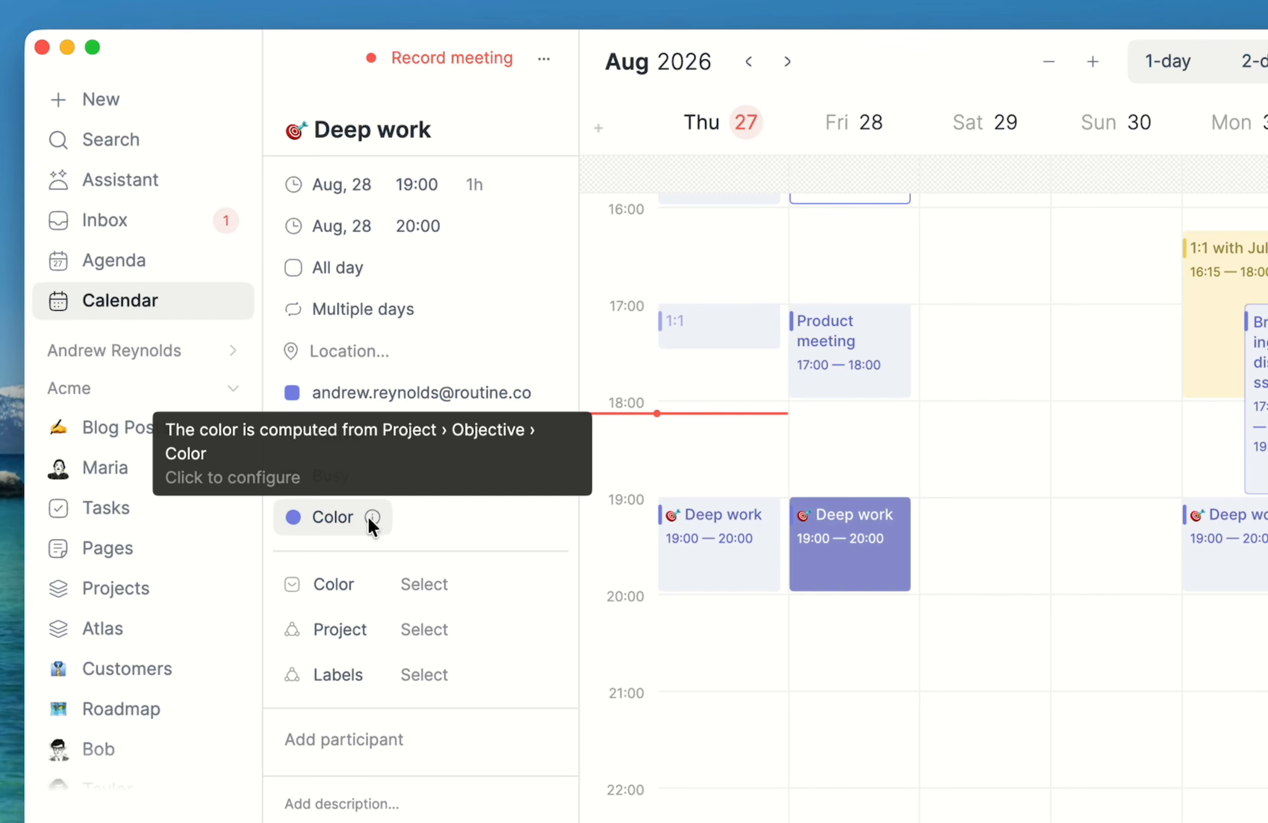
left_click(367, 517)
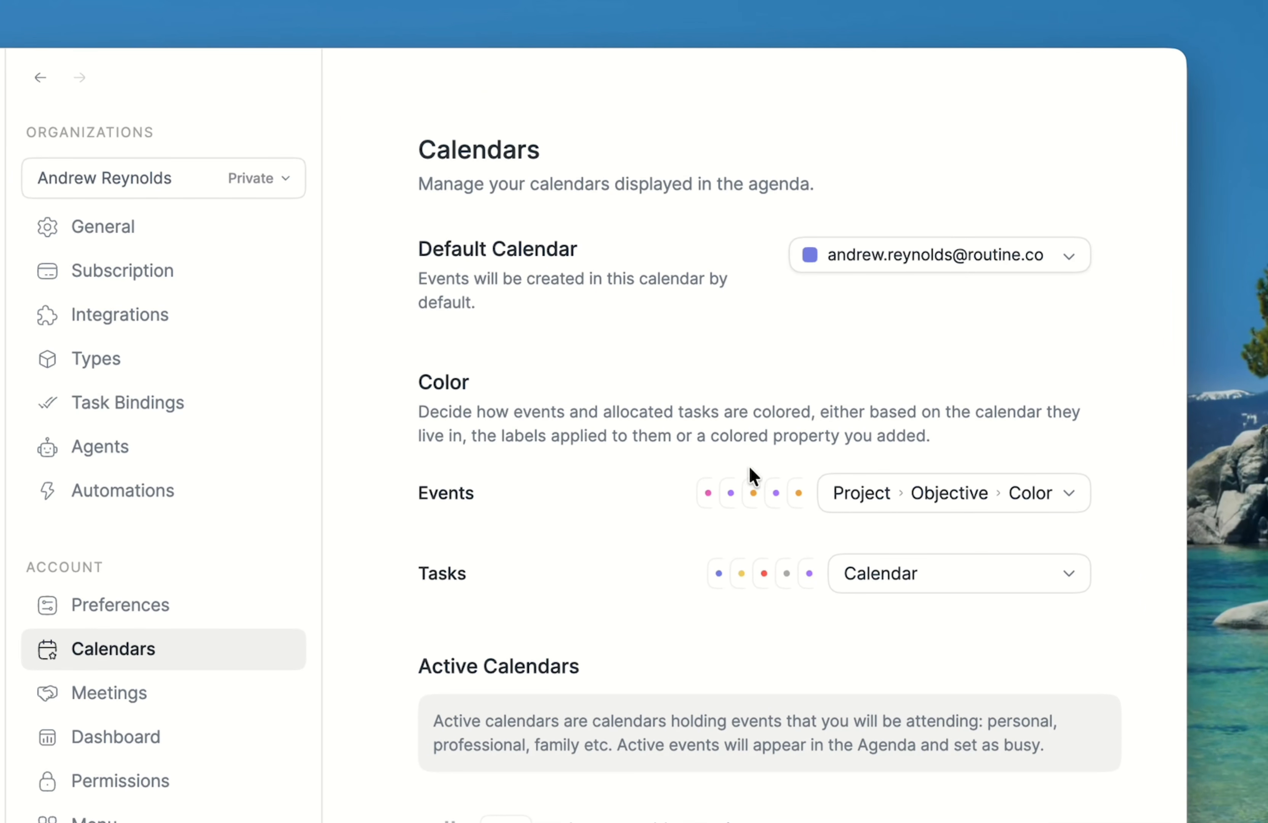
left_click(843, 488)
left_click(880, 551)
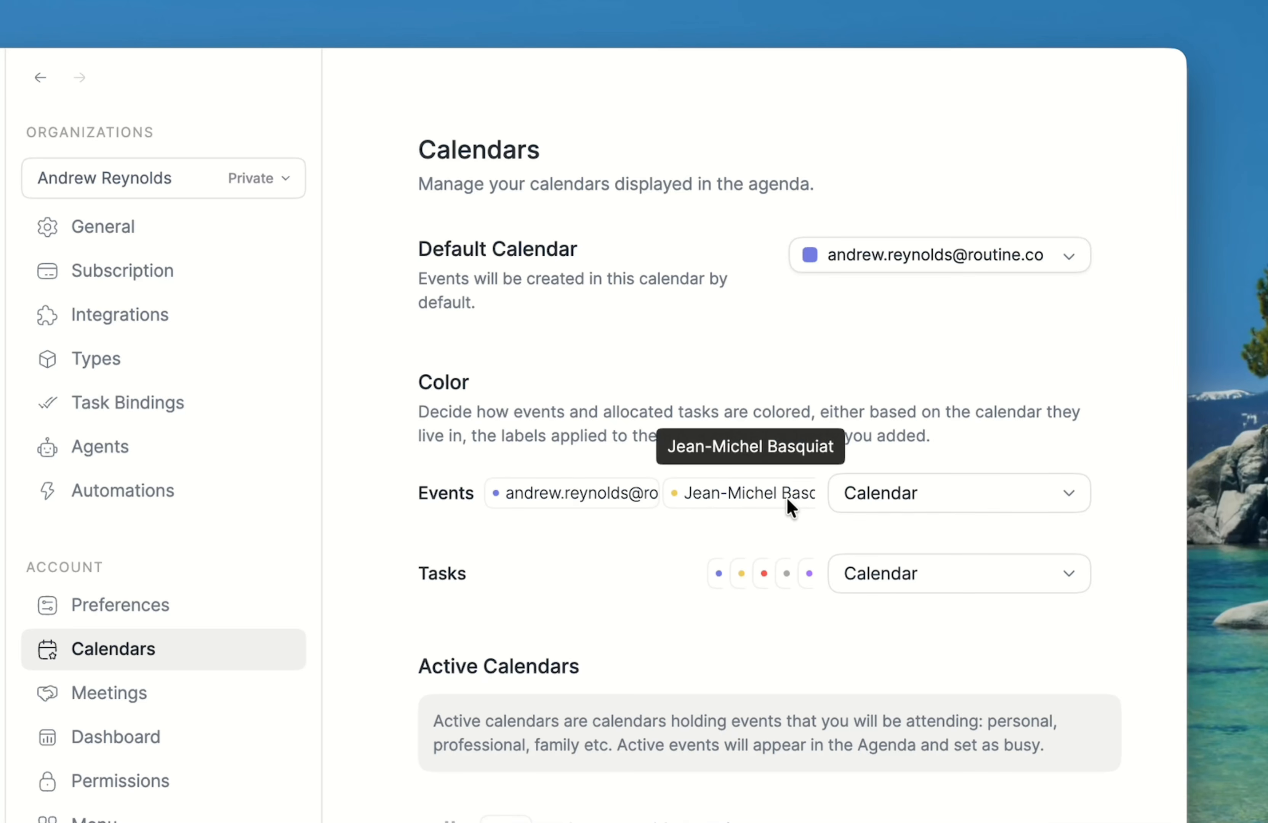
Step: Review the color options for tasks, and color calendar events by Labels
left_click(955, 576)
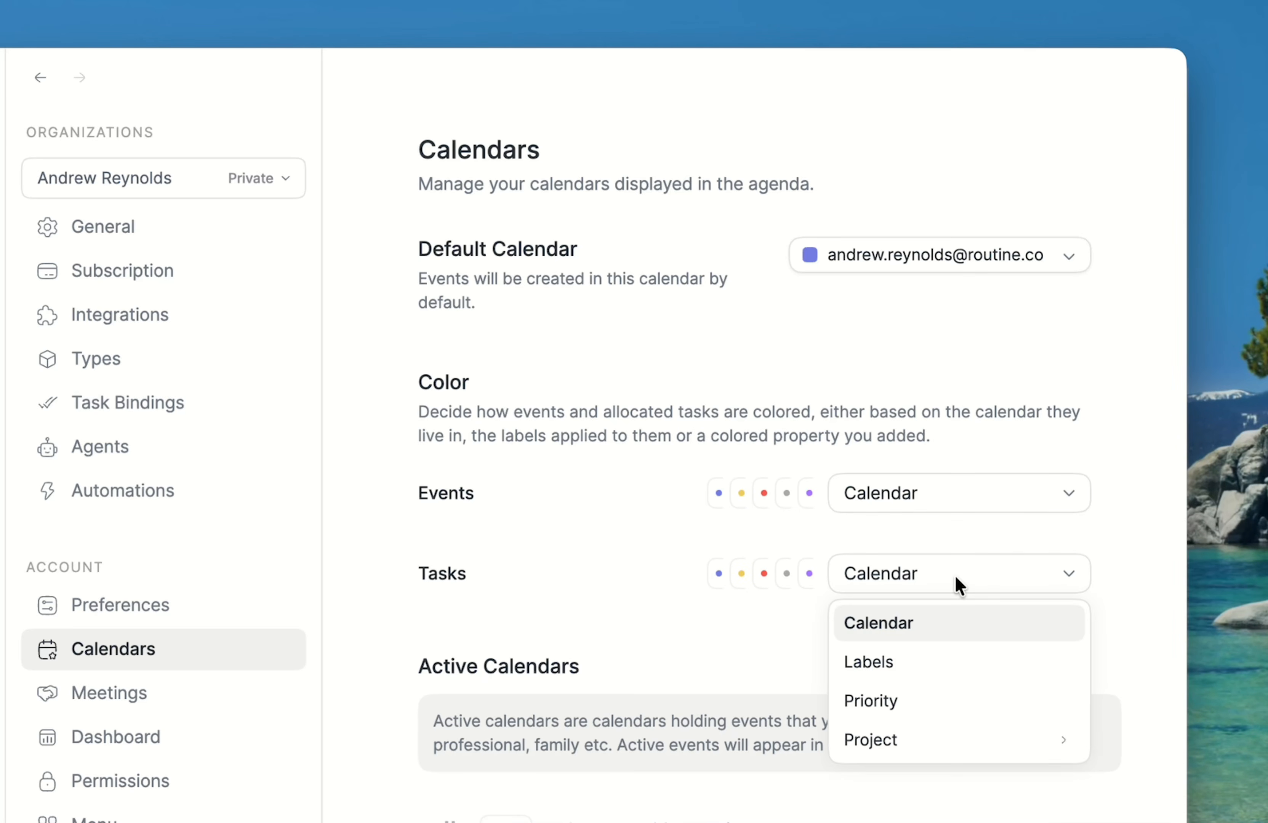
left_click(899, 491)
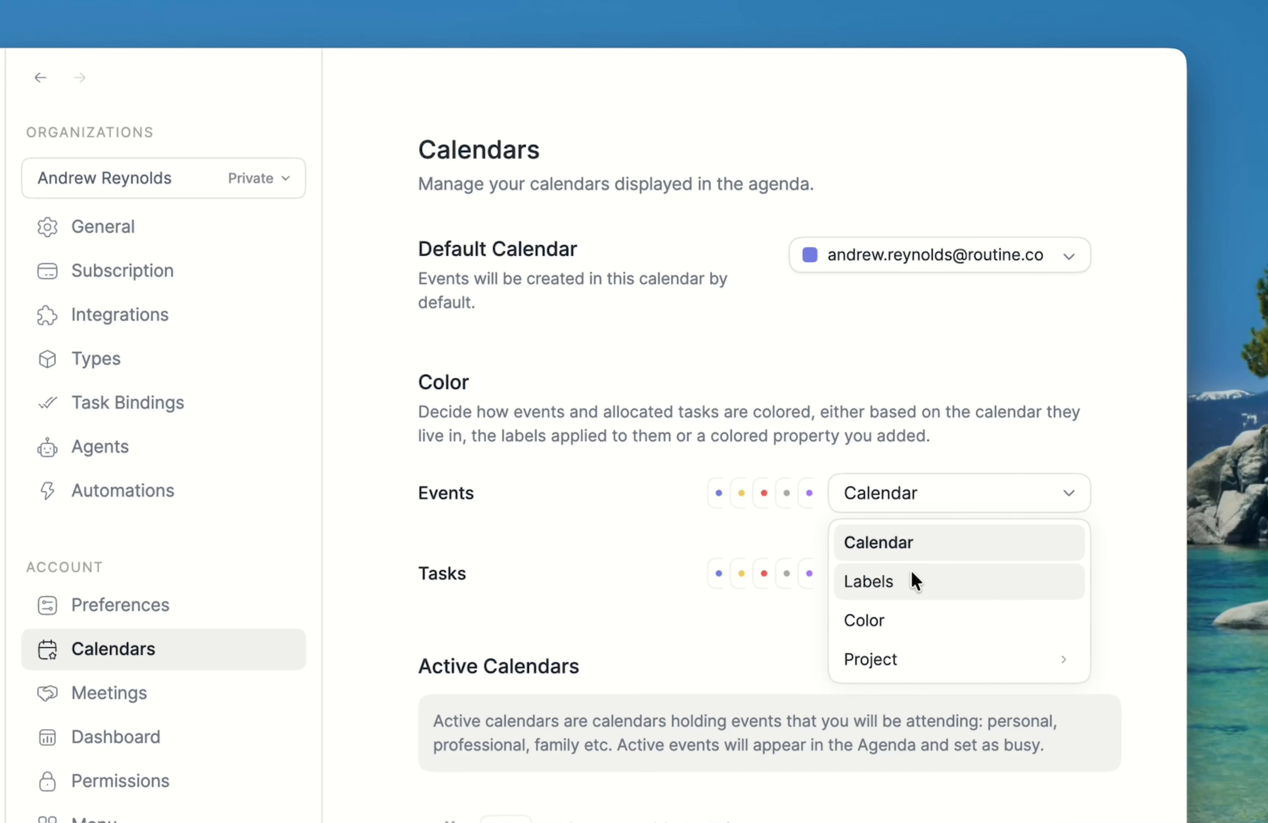
left_click(935, 575)
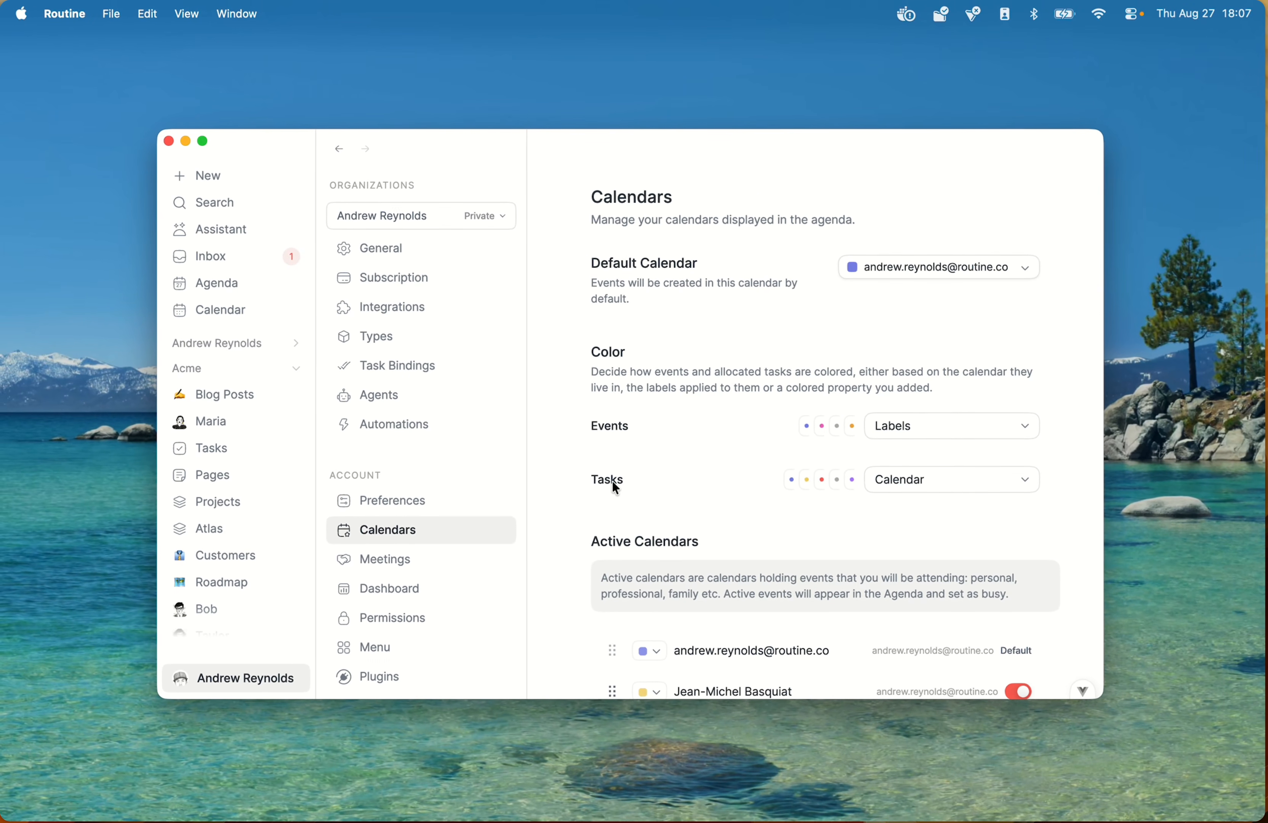
Step: Return to the calendar, show the task list and schedule the Contentful marketing assets task for Saturday 29 from 18:00 to 19:00
left_click(245, 311)
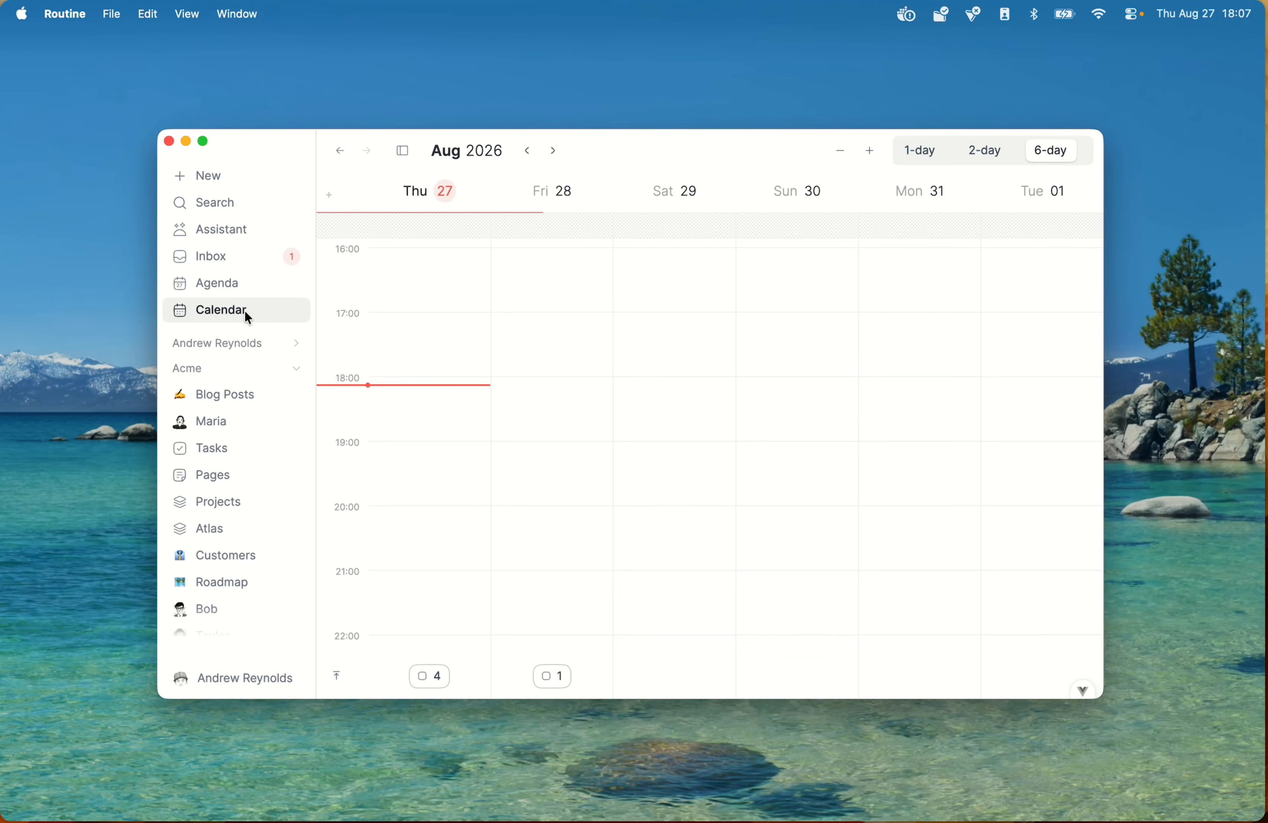
left_click(409, 149)
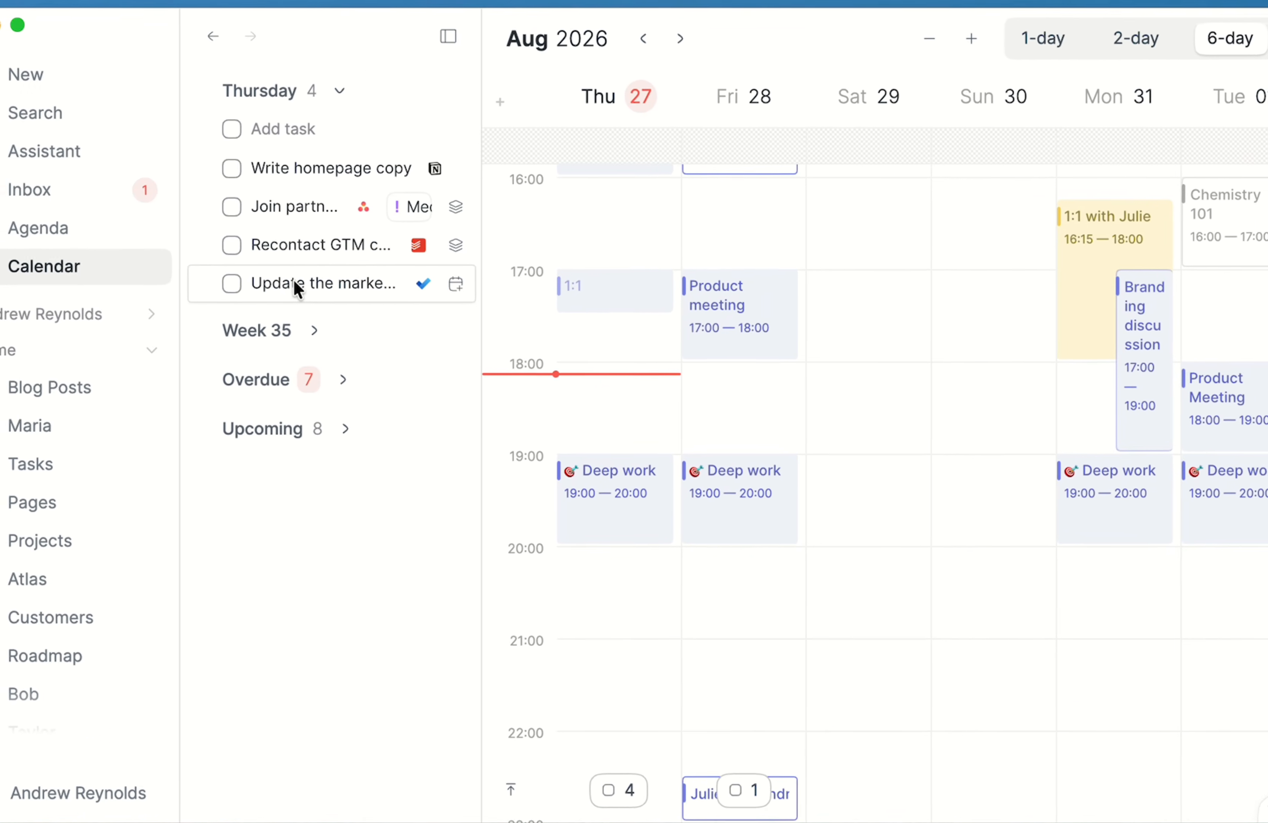
left_click_drag(294, 280, 887, 453)
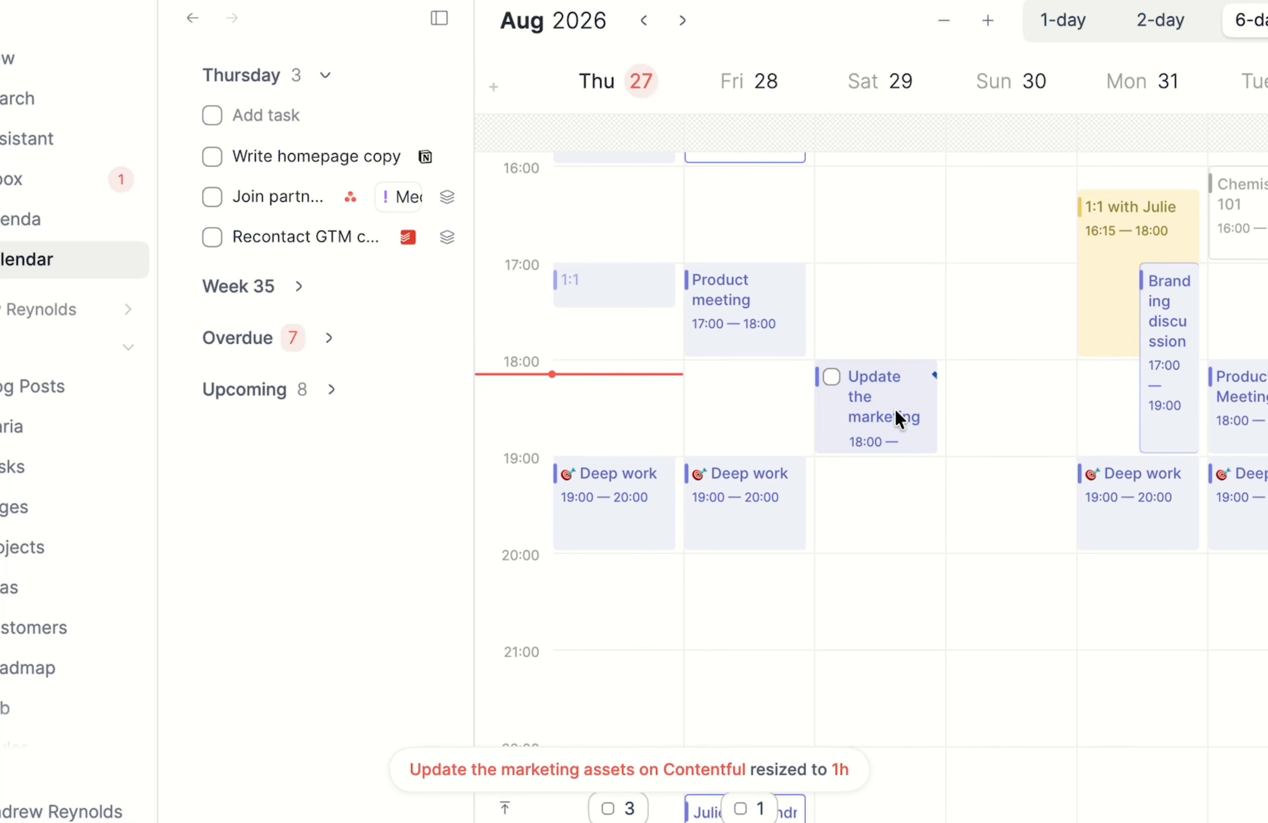
Step: Review the color configuration from Saturday's marketing assets task, and return to the calendar
left_click(898, 418)
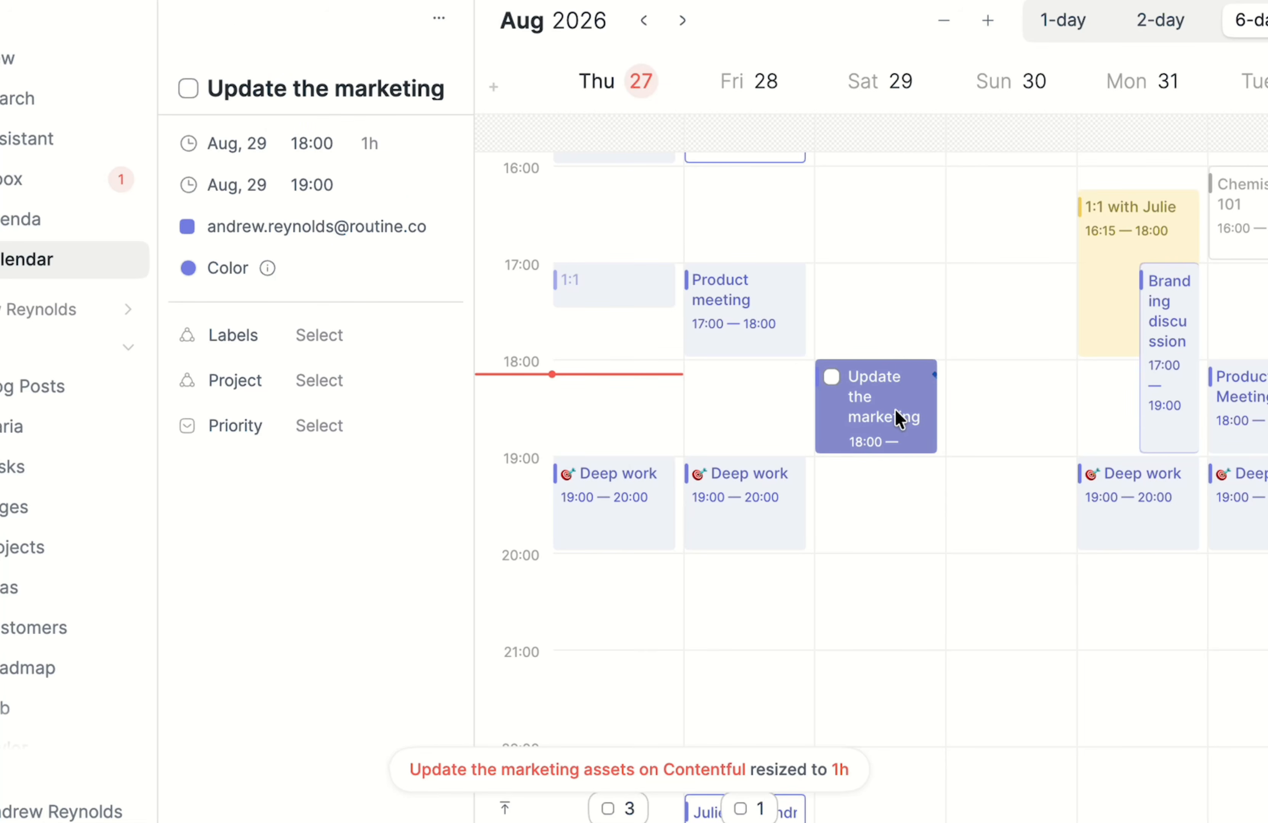
left_click(239, 267)
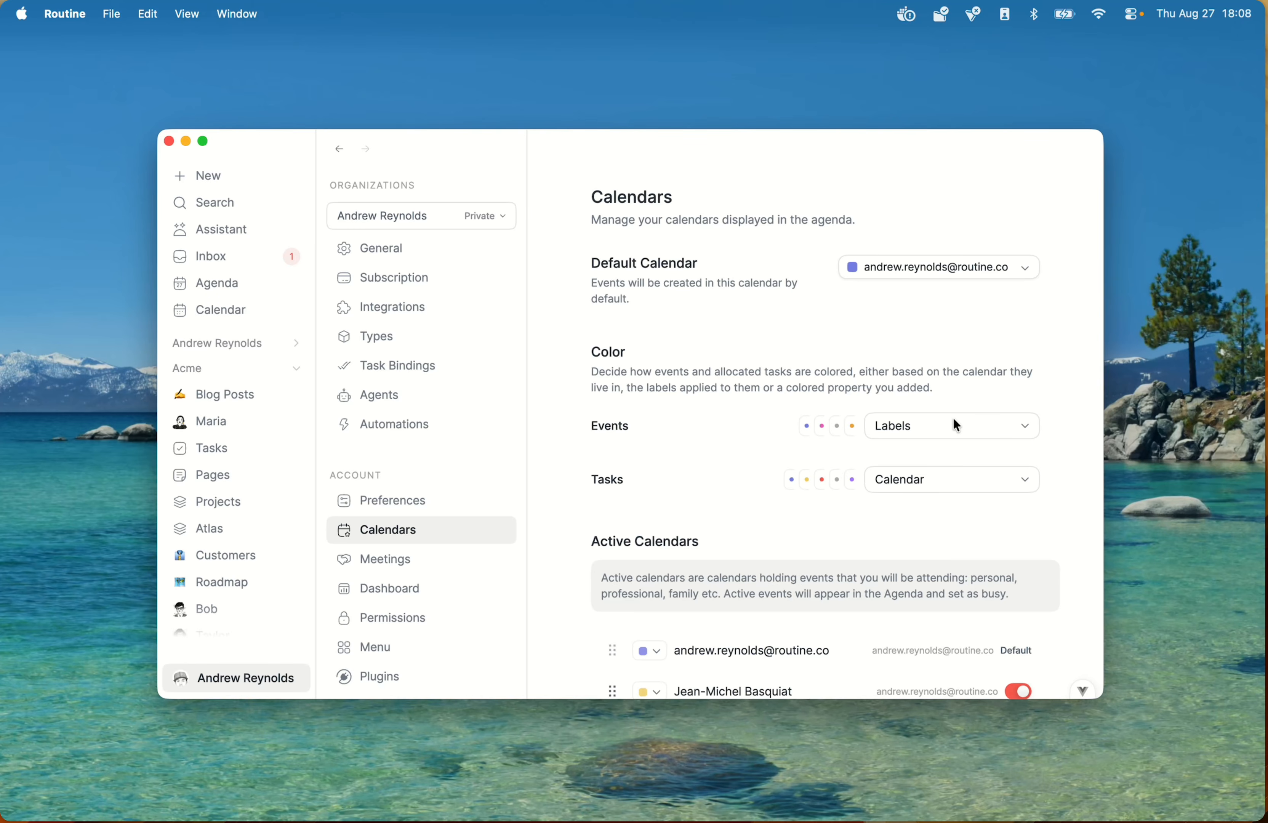
left_click(231, 309)
left_click(789, 403)
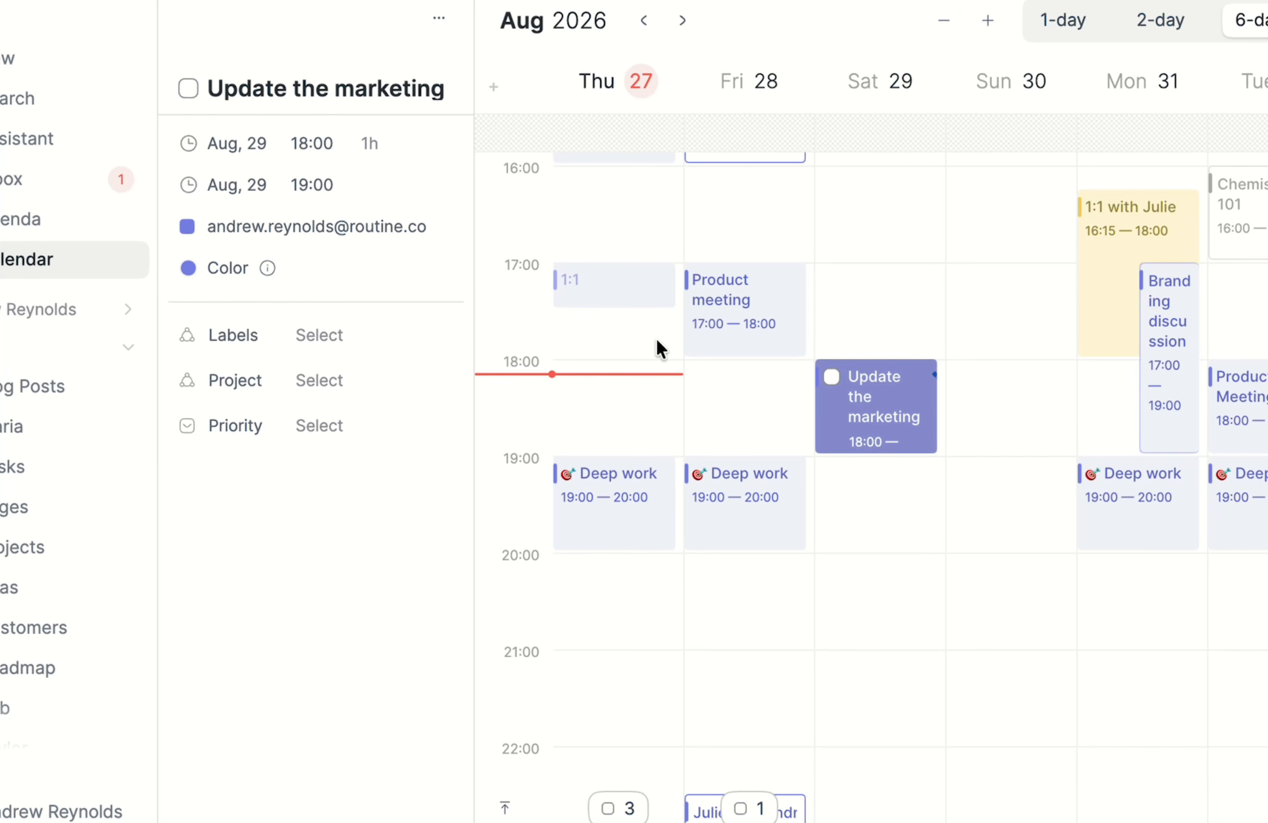
Step: Apply the Work label to Friday's Deep work event and close its details
left_click(714, 499)
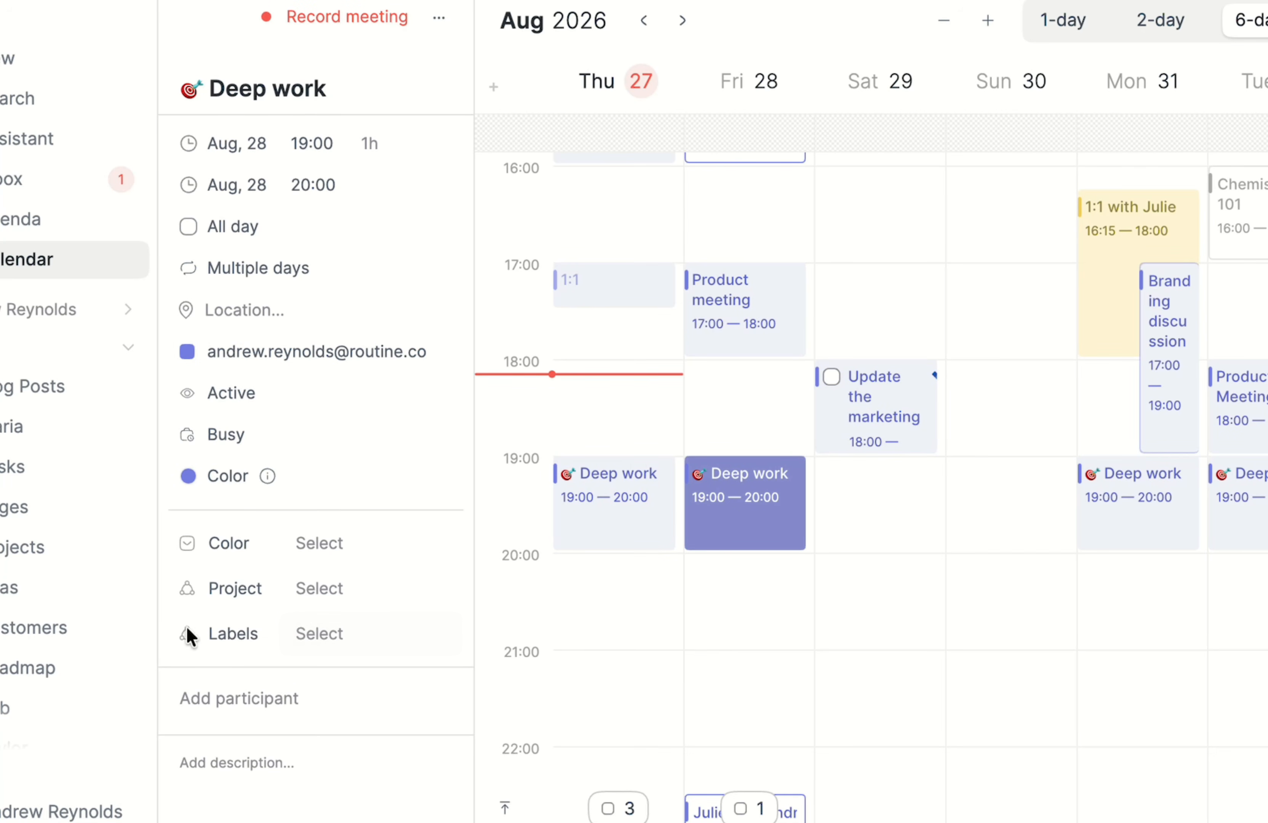
left_click(379, 633)
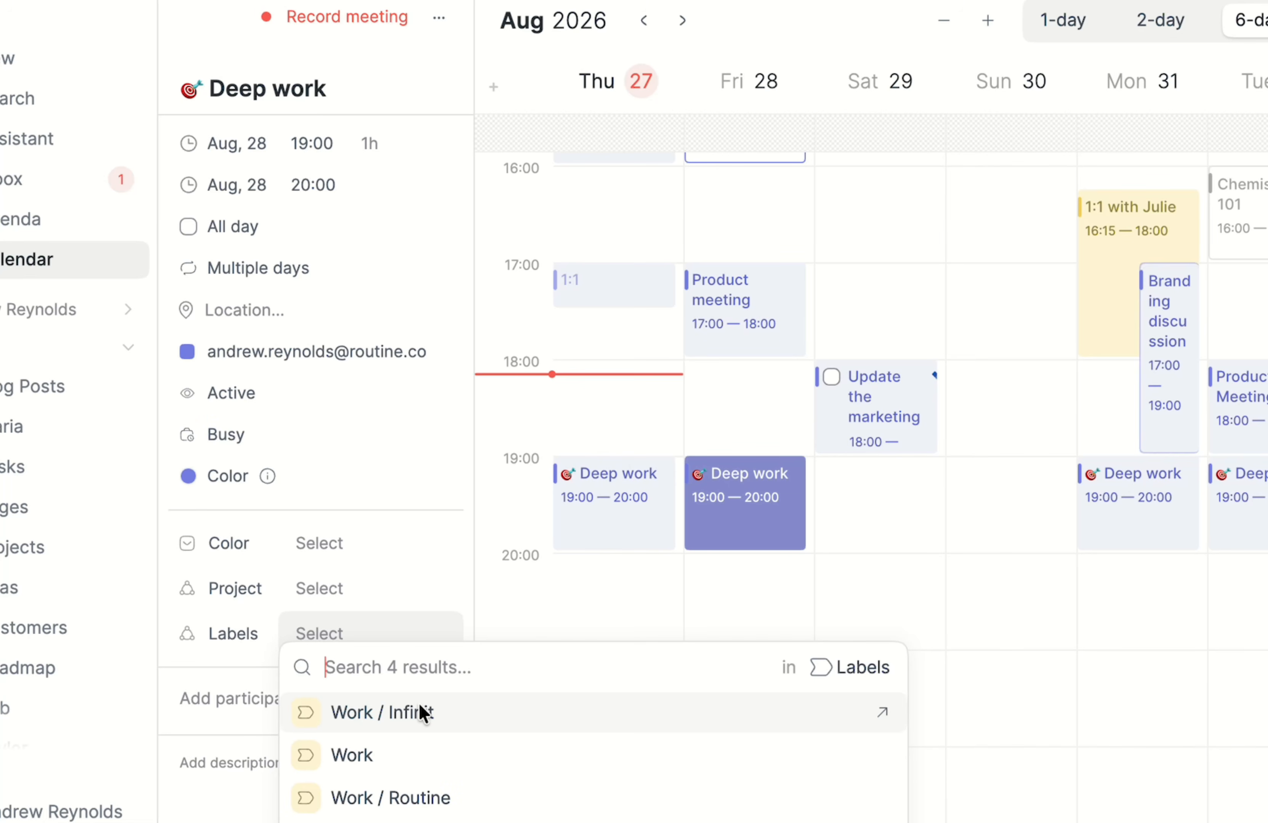
left_click(432, 750)
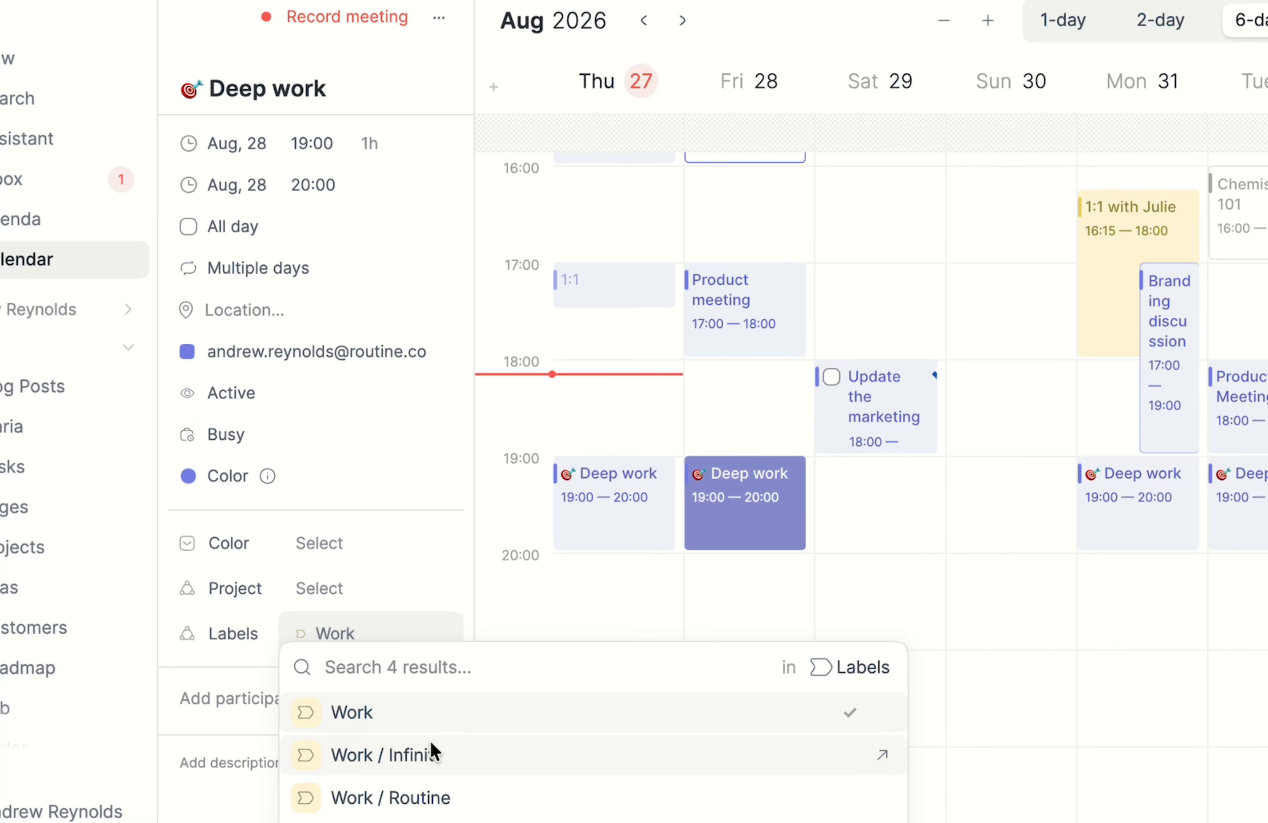
left_click(252, 767)
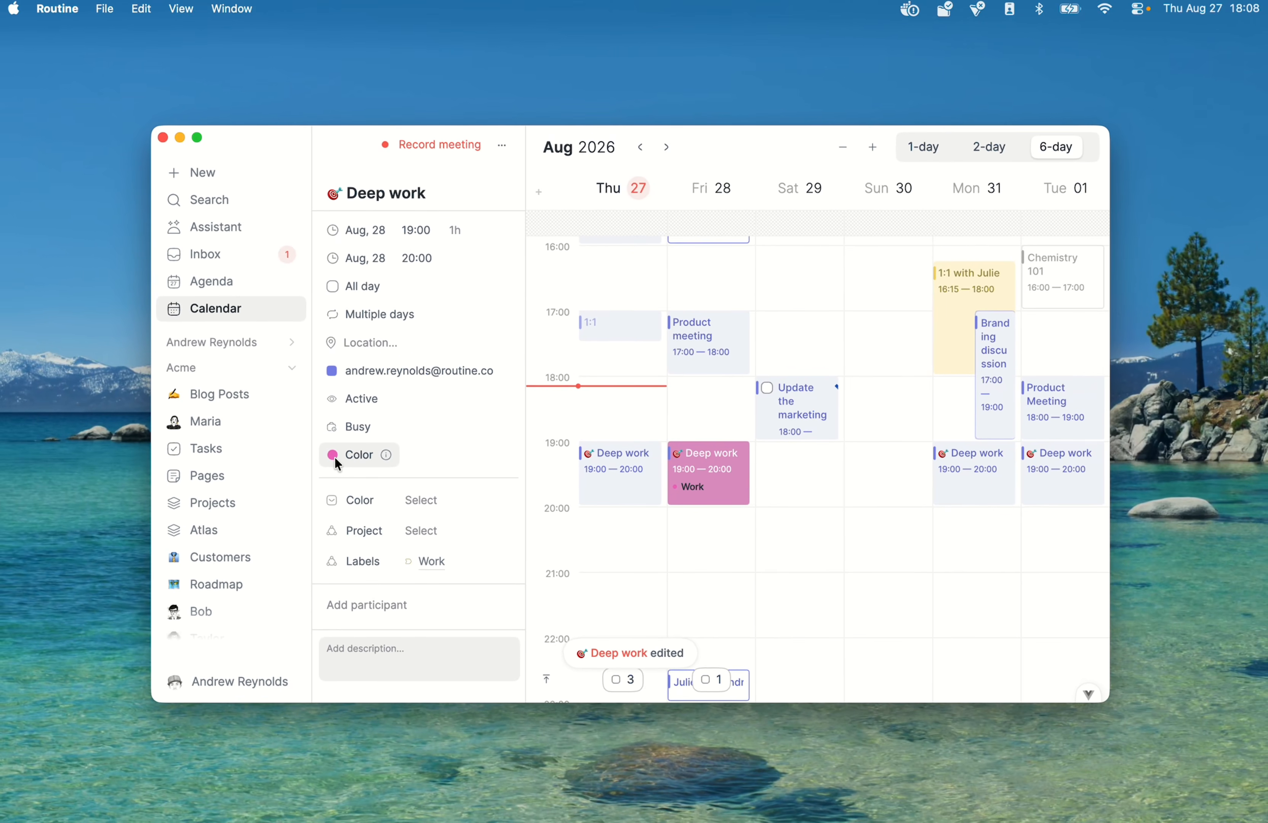
left_click(698, 584)
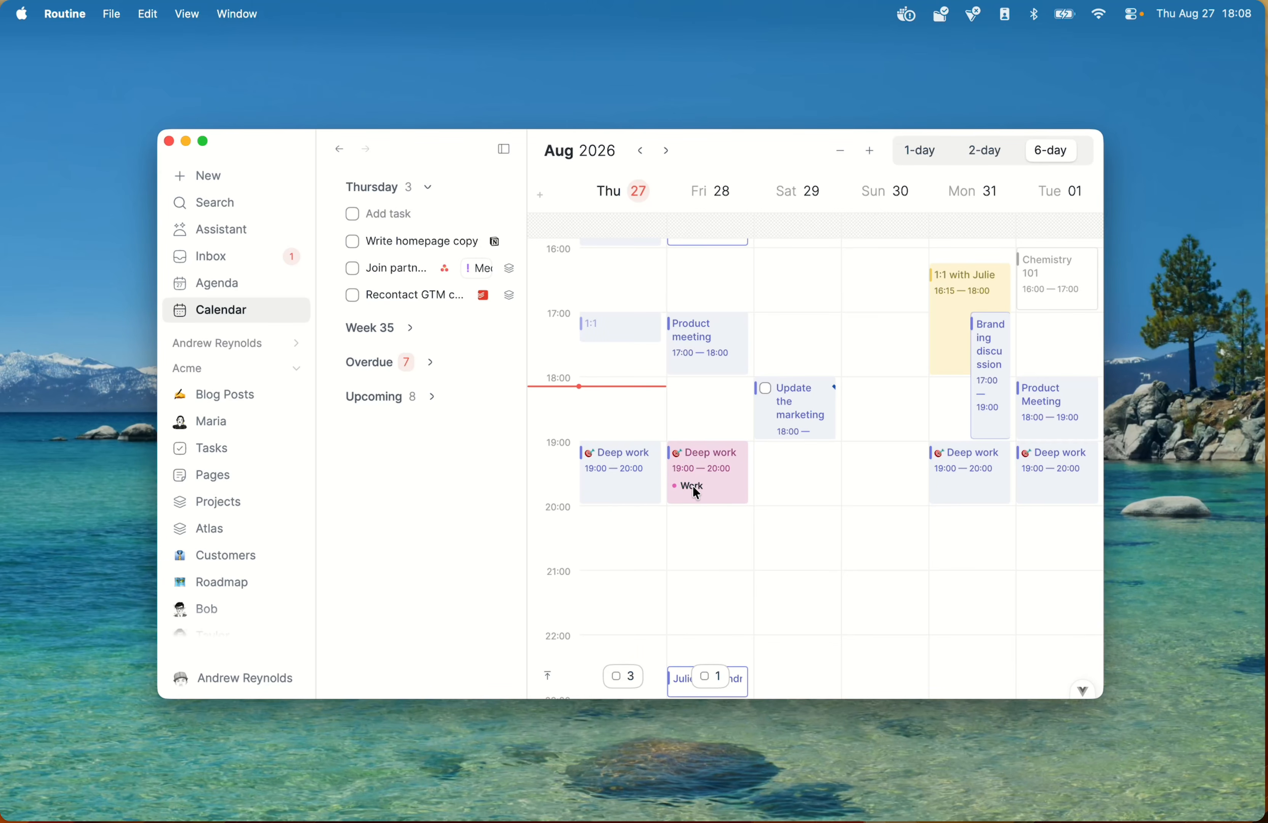
Step: Examine the colors in the private workspace's Labels list, and return to the calendar
left_click(205, 340)
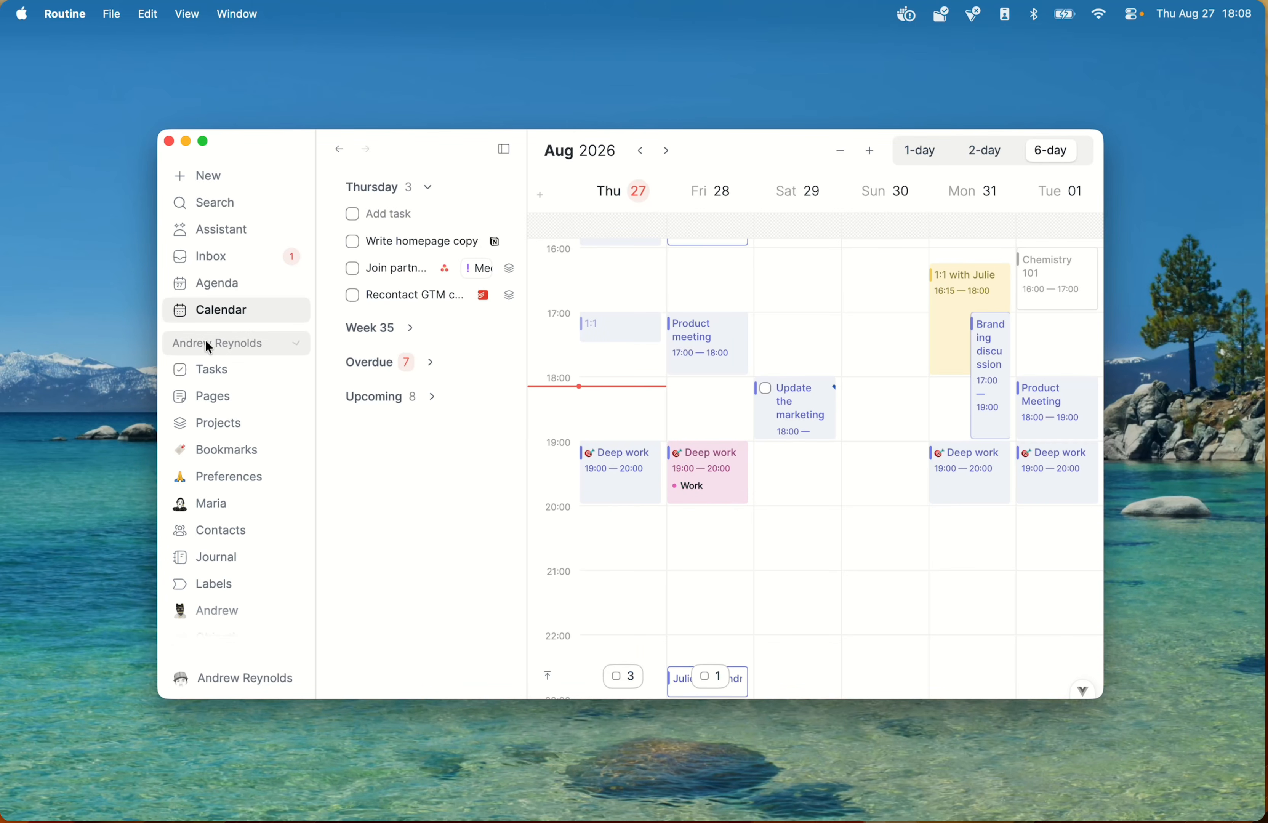
left_click(227, 584)
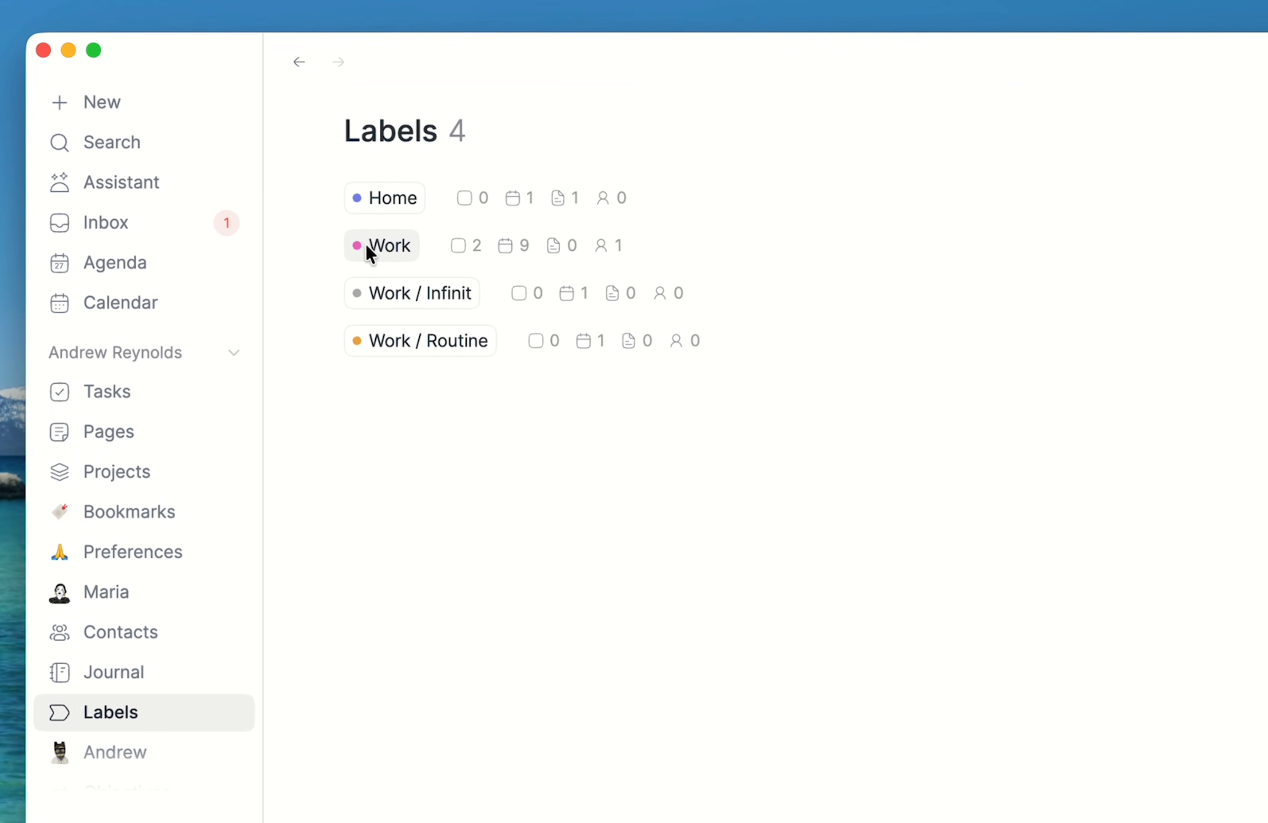
left_click(121, 301)
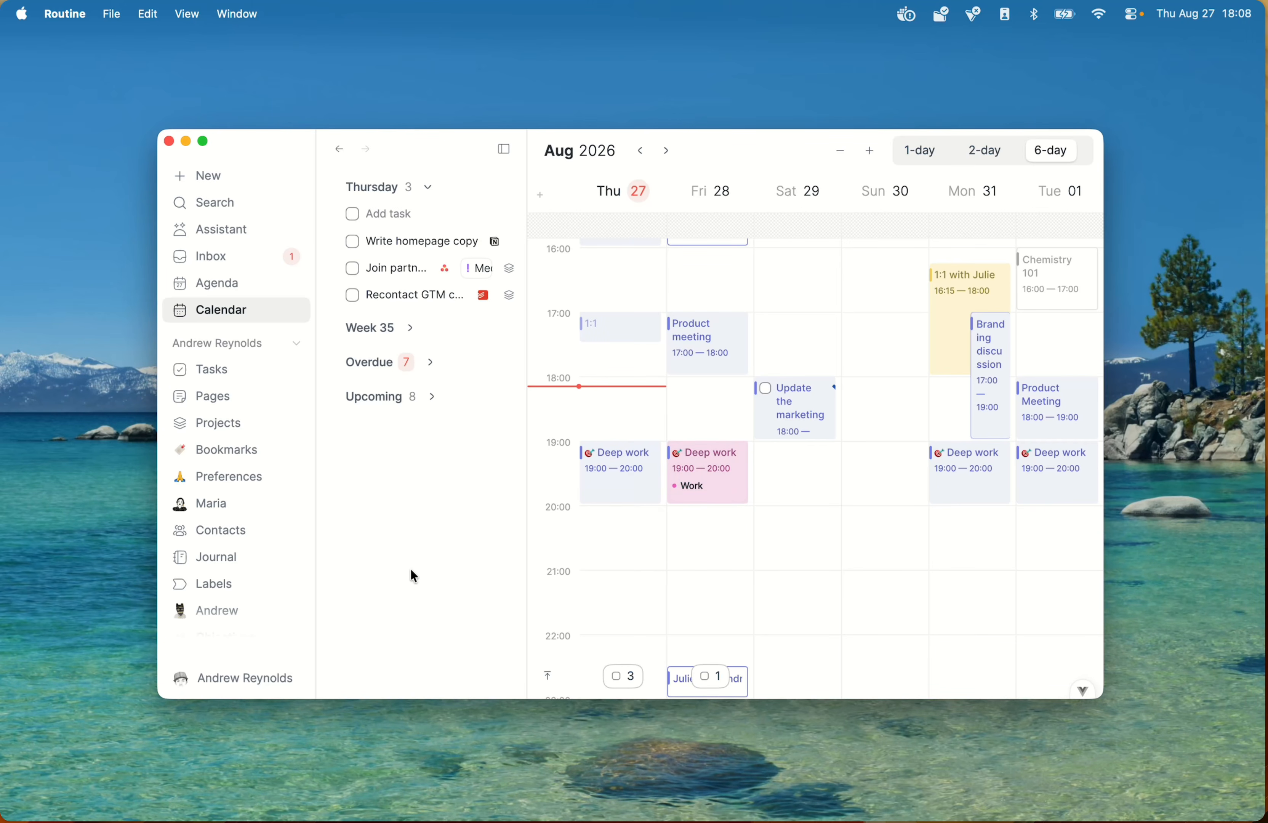
Step: In the Calendars settings, color events by Project > Objective > Color
left_click(272, 684)
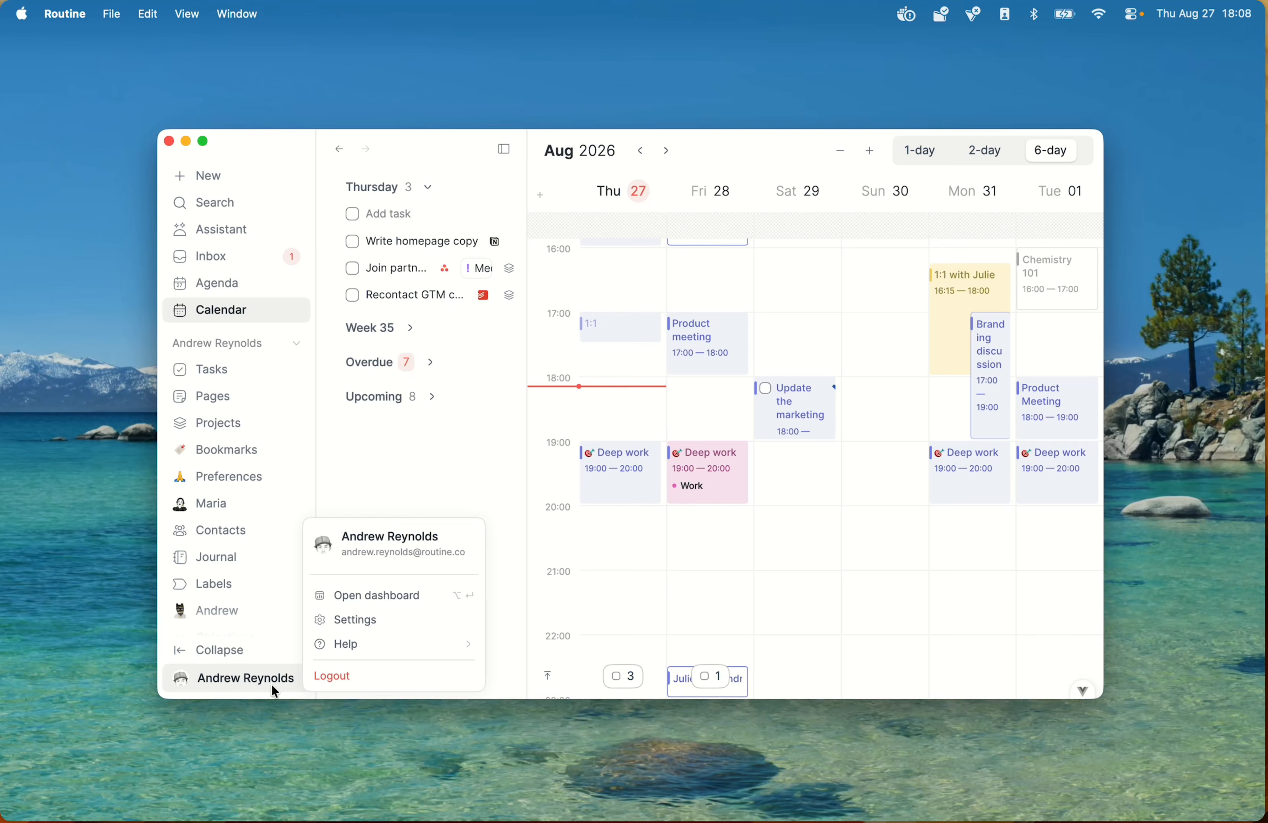
left_click(392, 611)
left_click(427, 541)
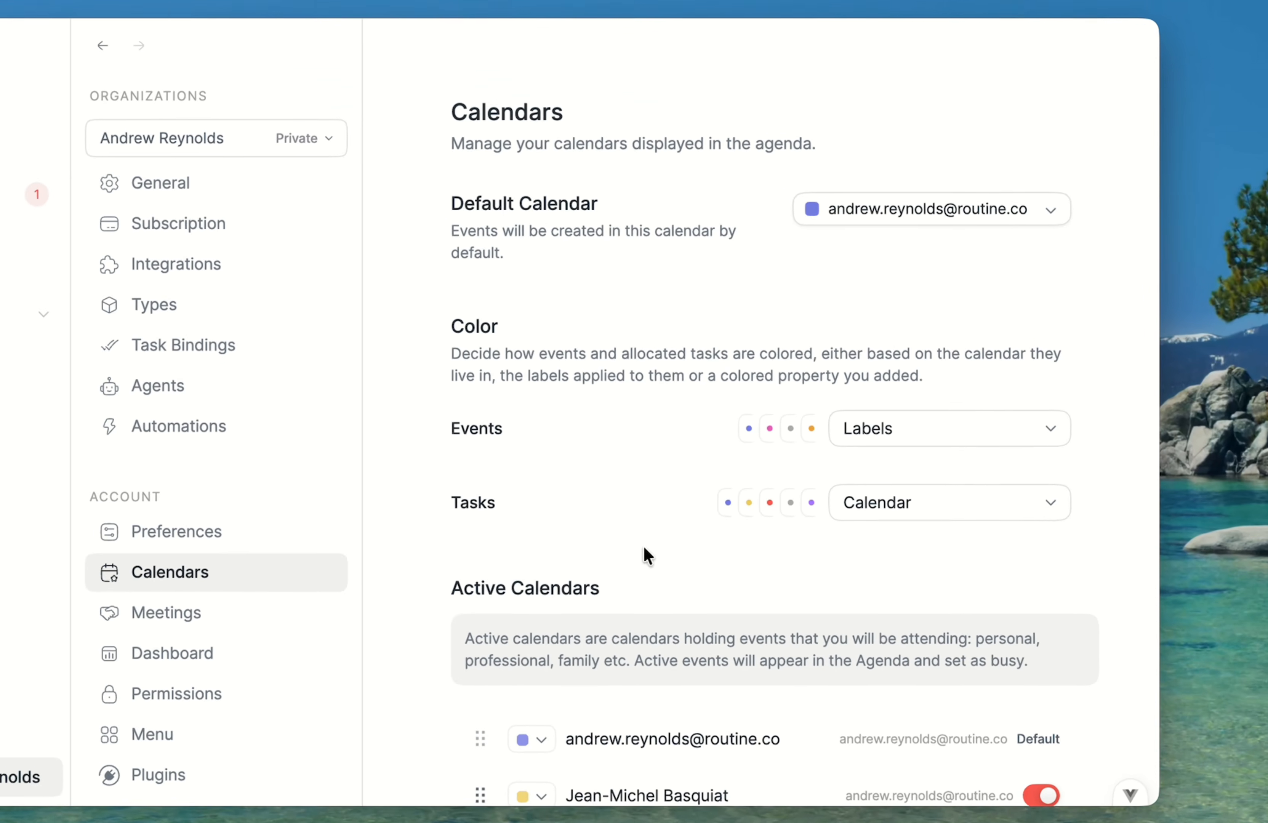
left_click(900, 426)
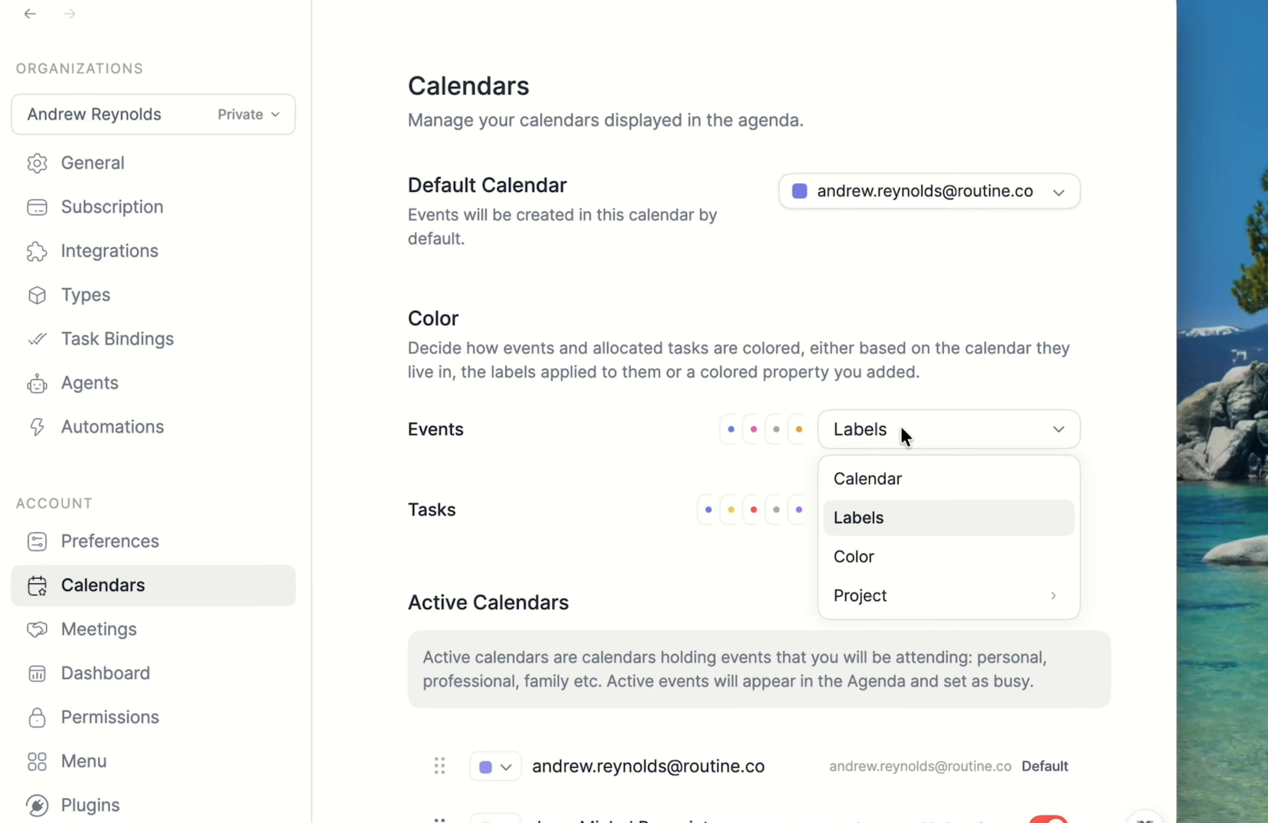
mouse_move(898, 594)
mouse_move(677, 599)
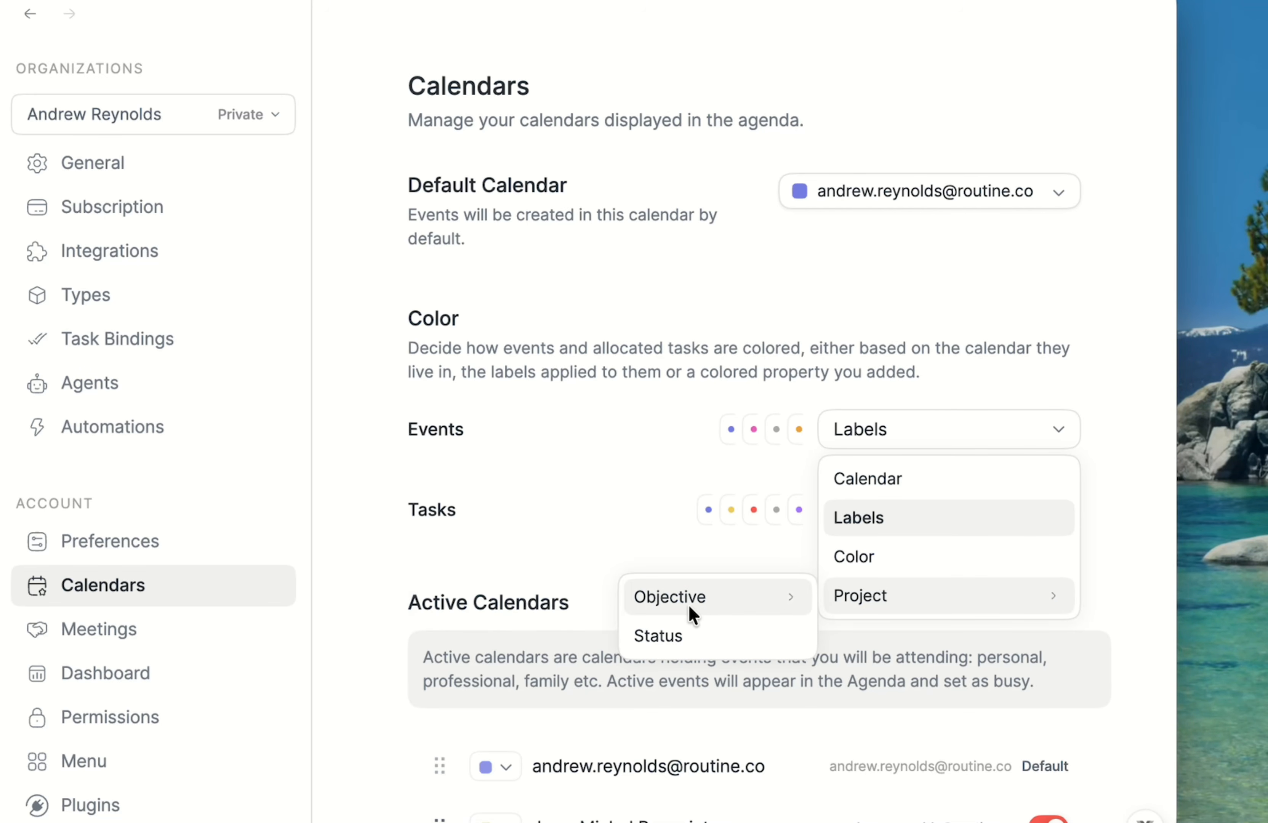
mouse_move(721, 602)
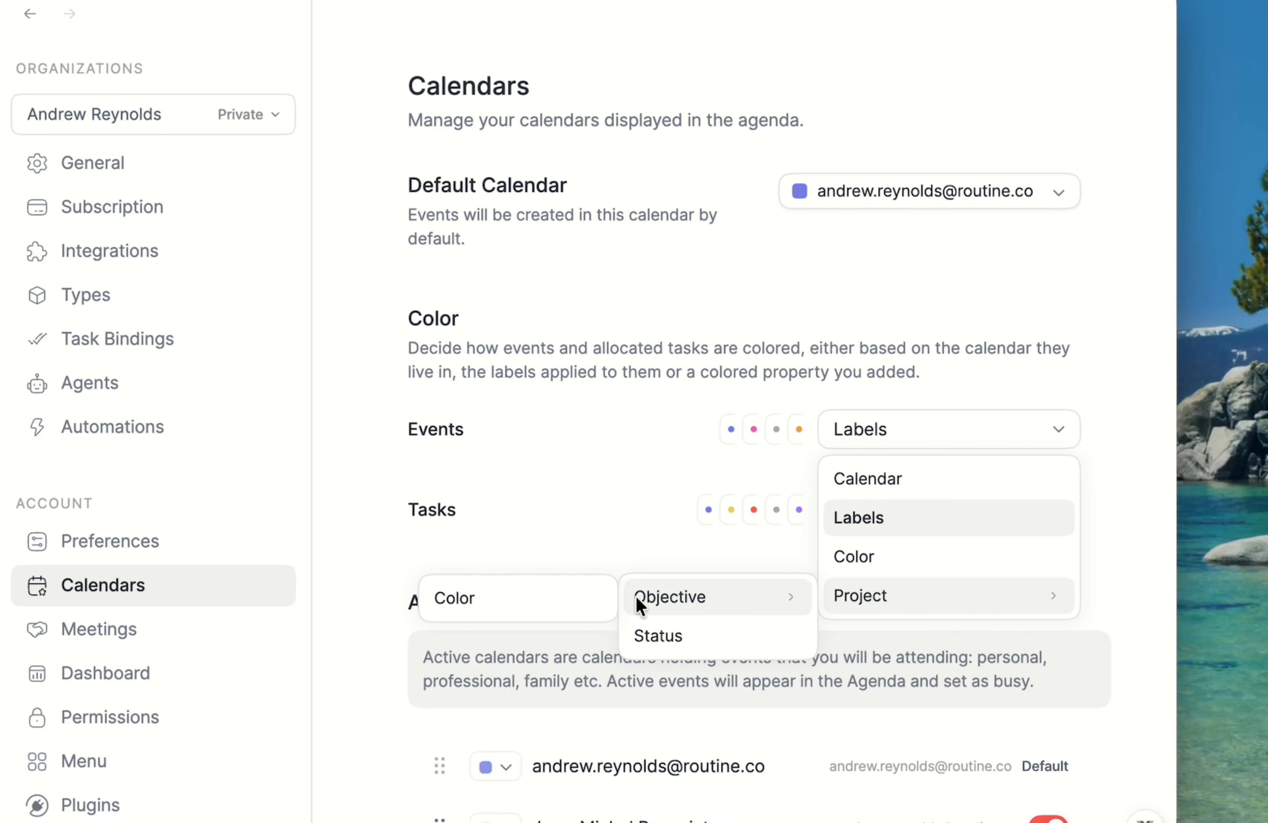
left_click(458, 599)
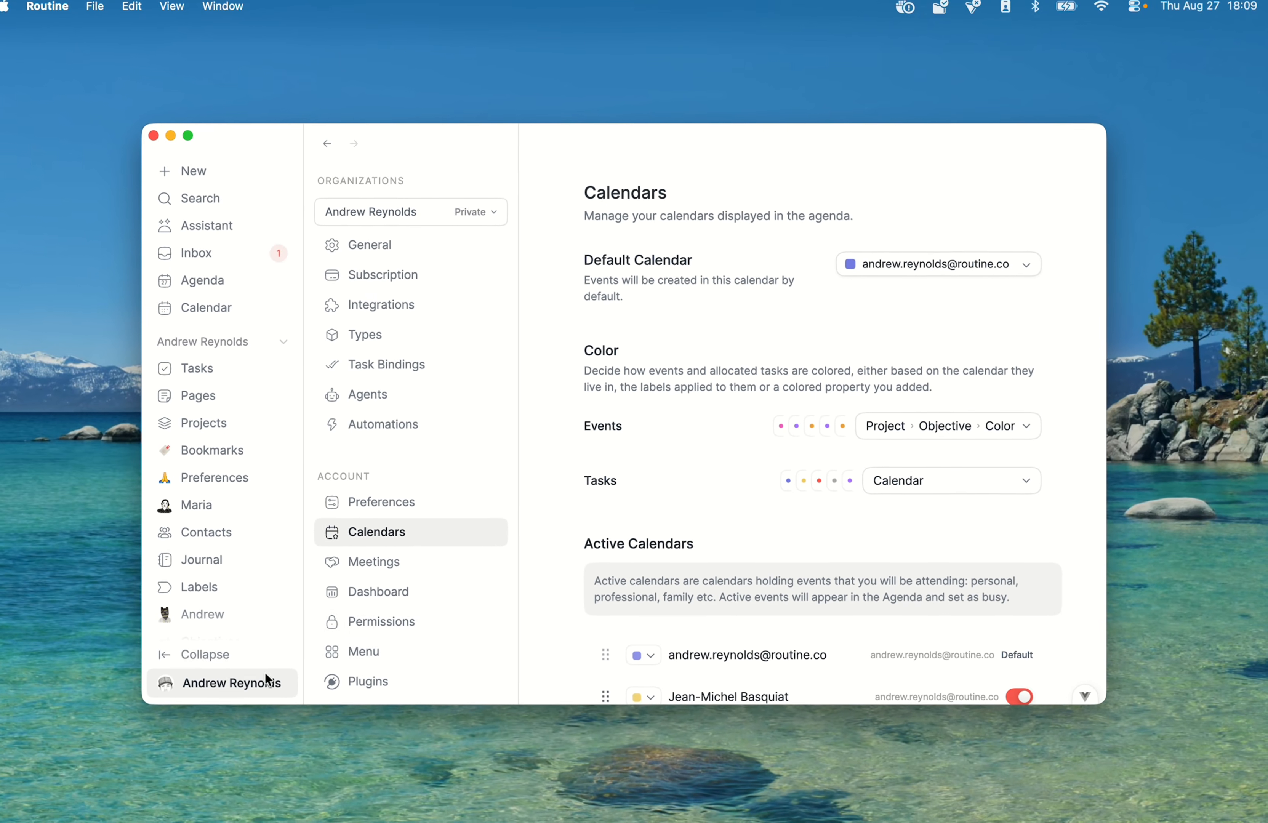
Step: Examine the options of the Objective type's Color property without changing them
left_click(397, 349)
scroll(725, 433, "down", 3)
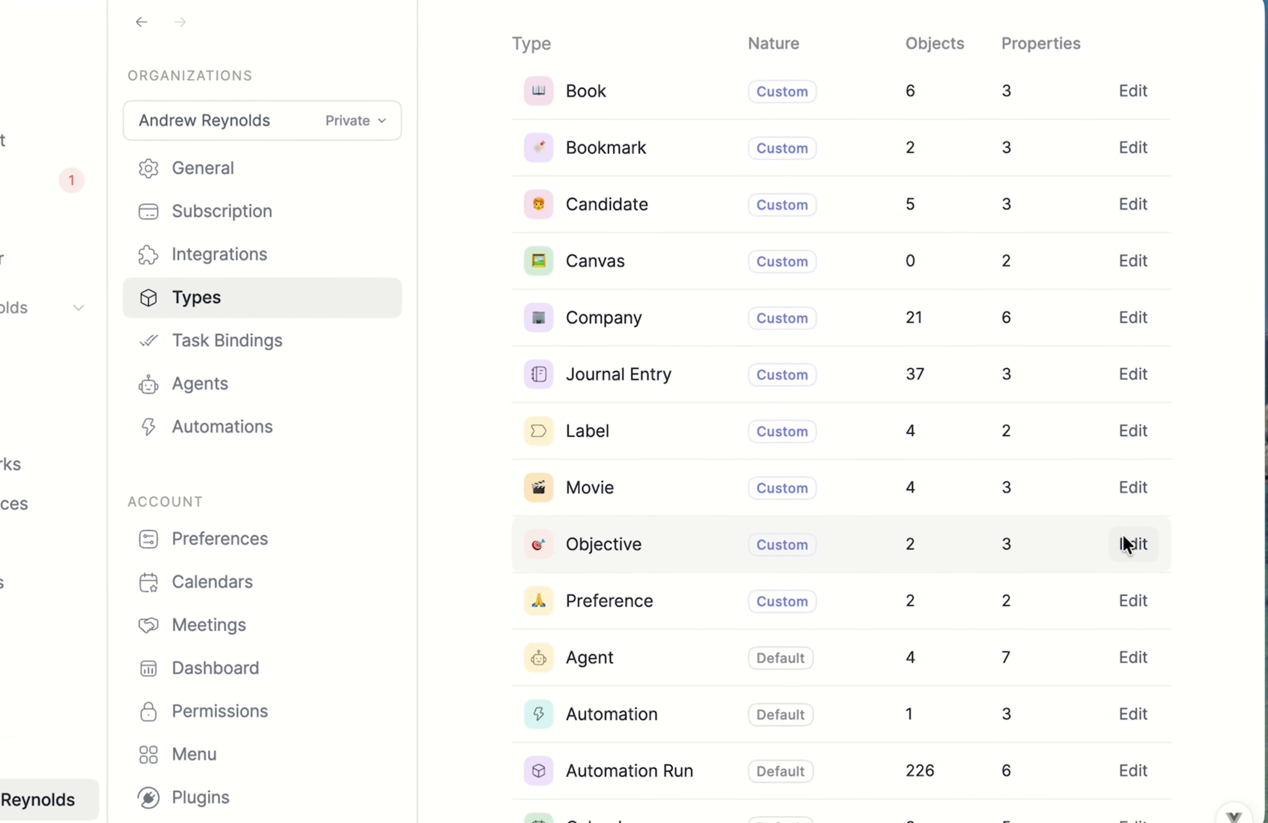
left_click(1031, 513)
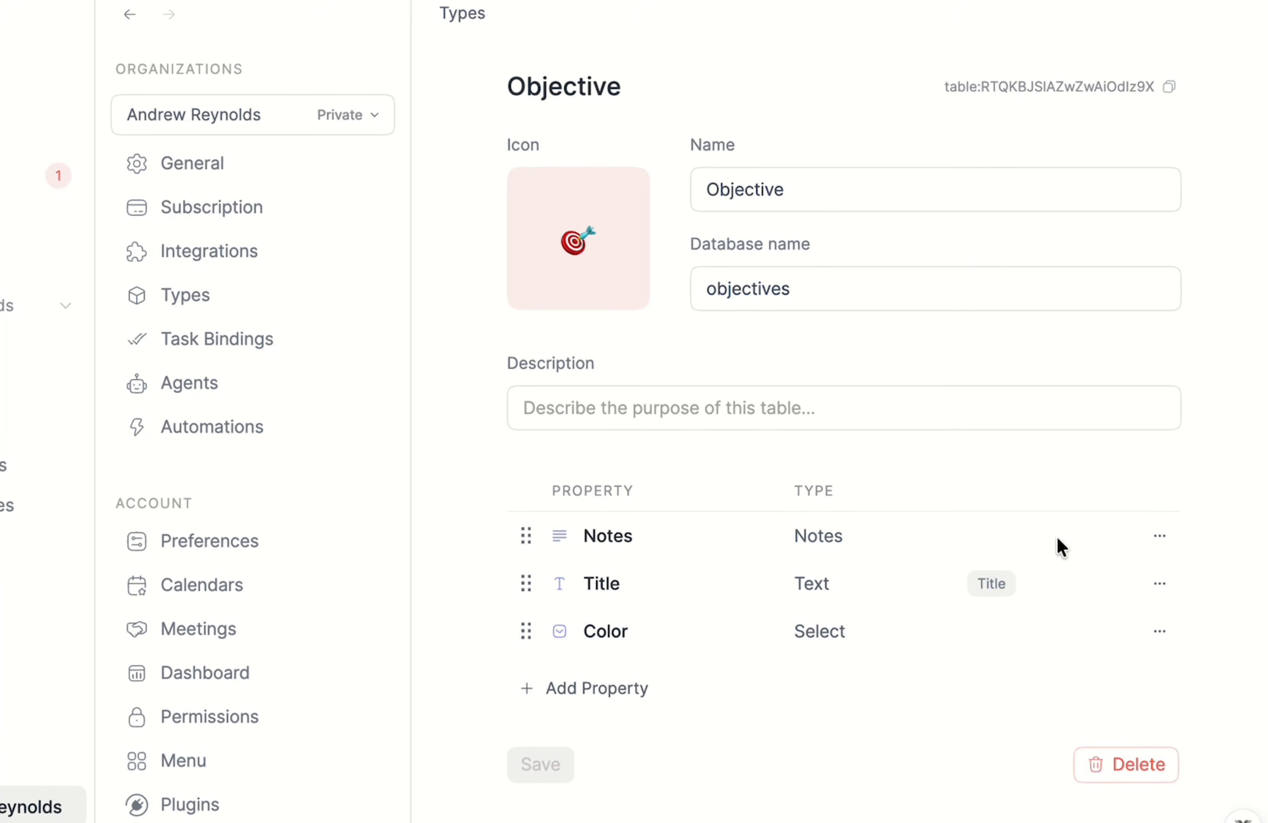
left_click(1161, 633)
left_click(1039, 693)
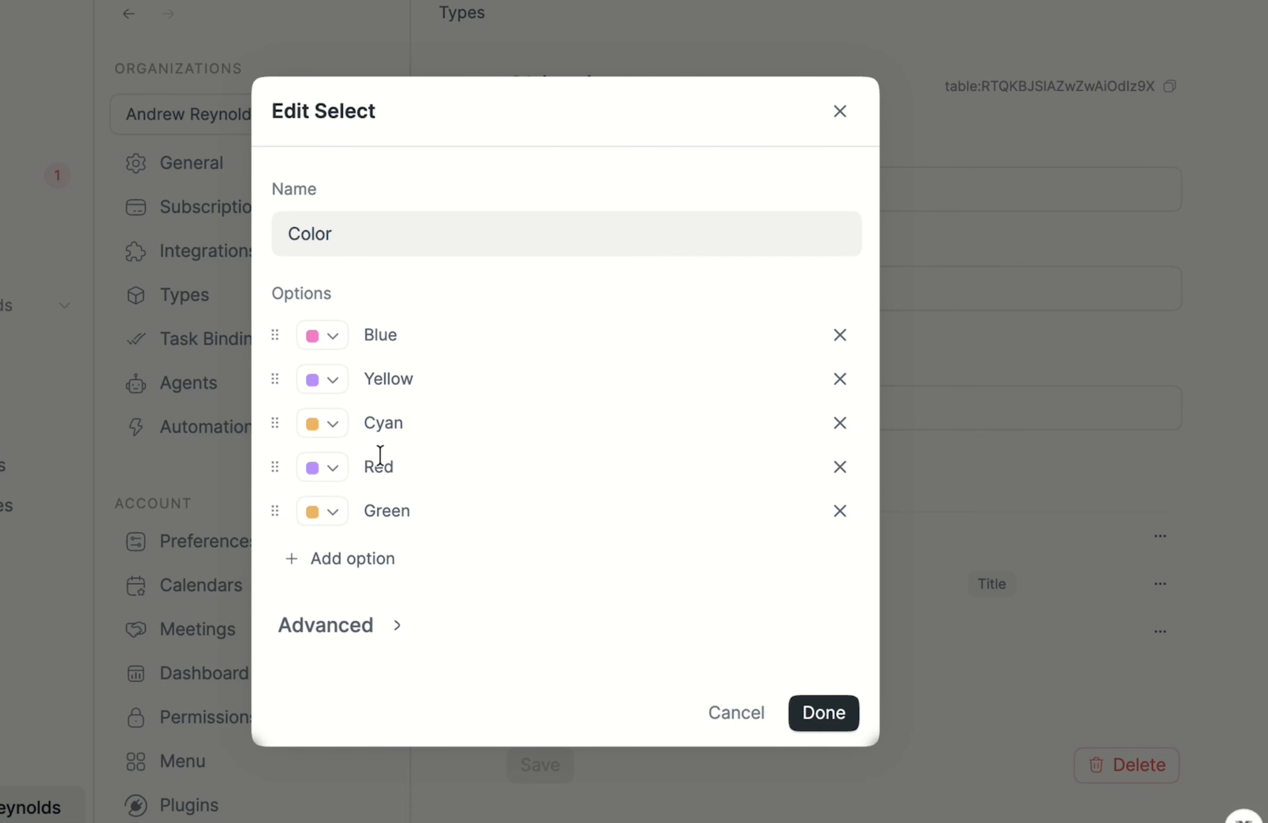
left_click(736, 713)
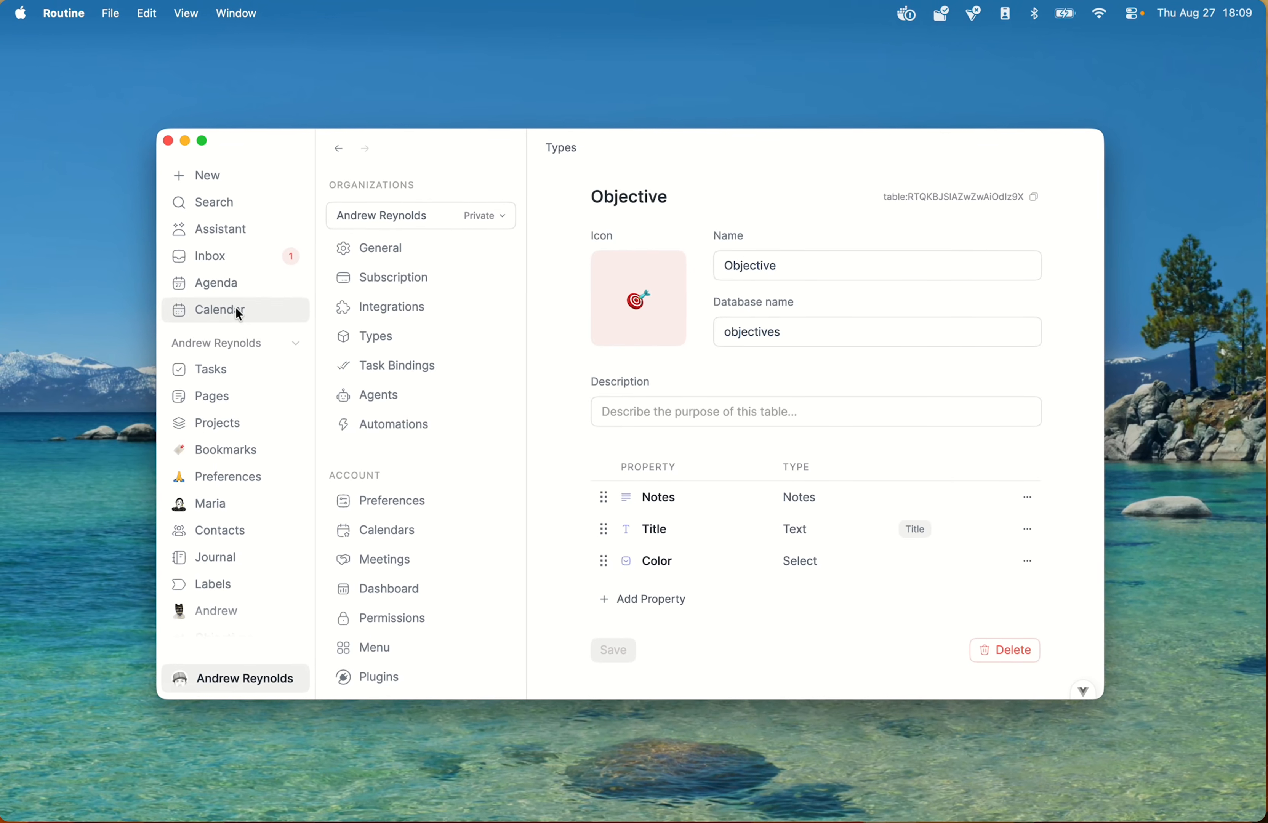
Step: Return to the calendar, assign the Zeta project to Friday's Deep work event and open the project's page
left_click(235, 310)
left_click(700, 467)
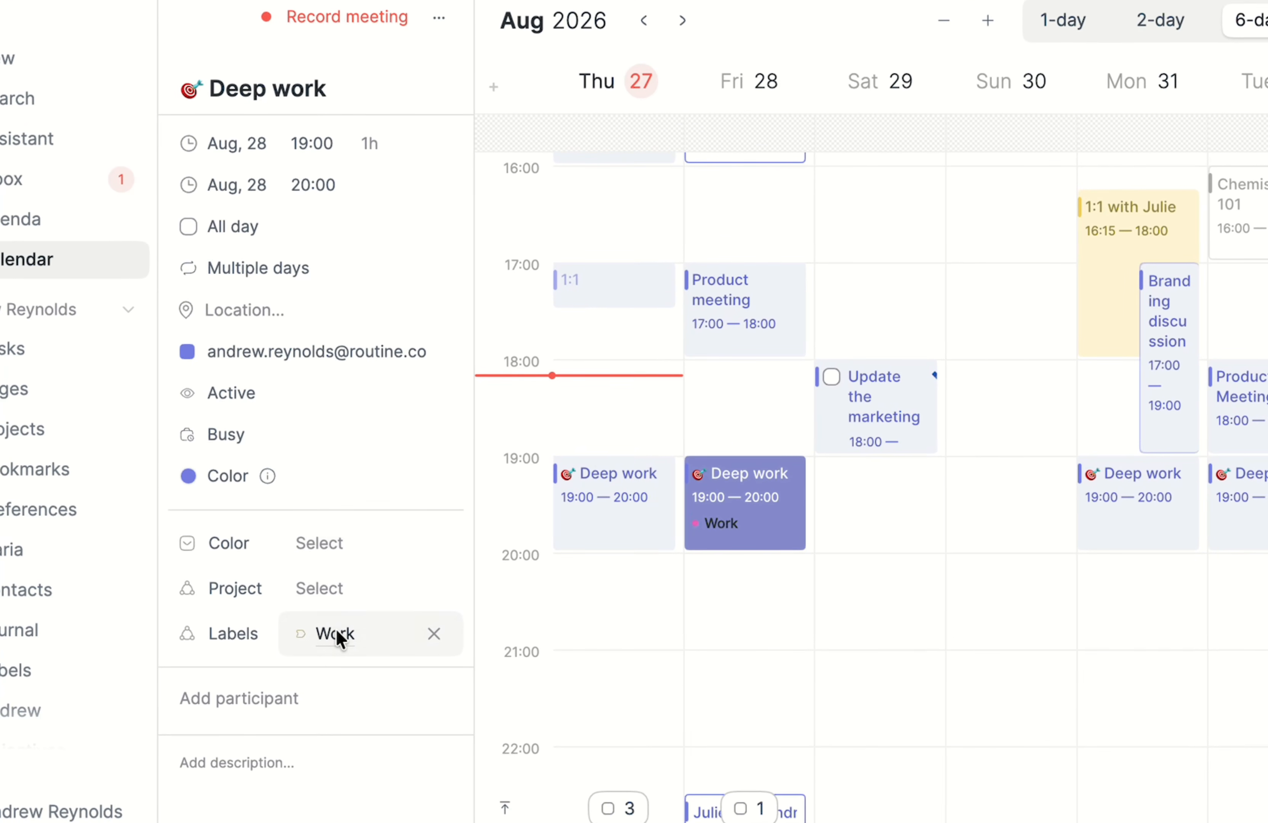
left_click(323, 584)
left_click(397, 677)
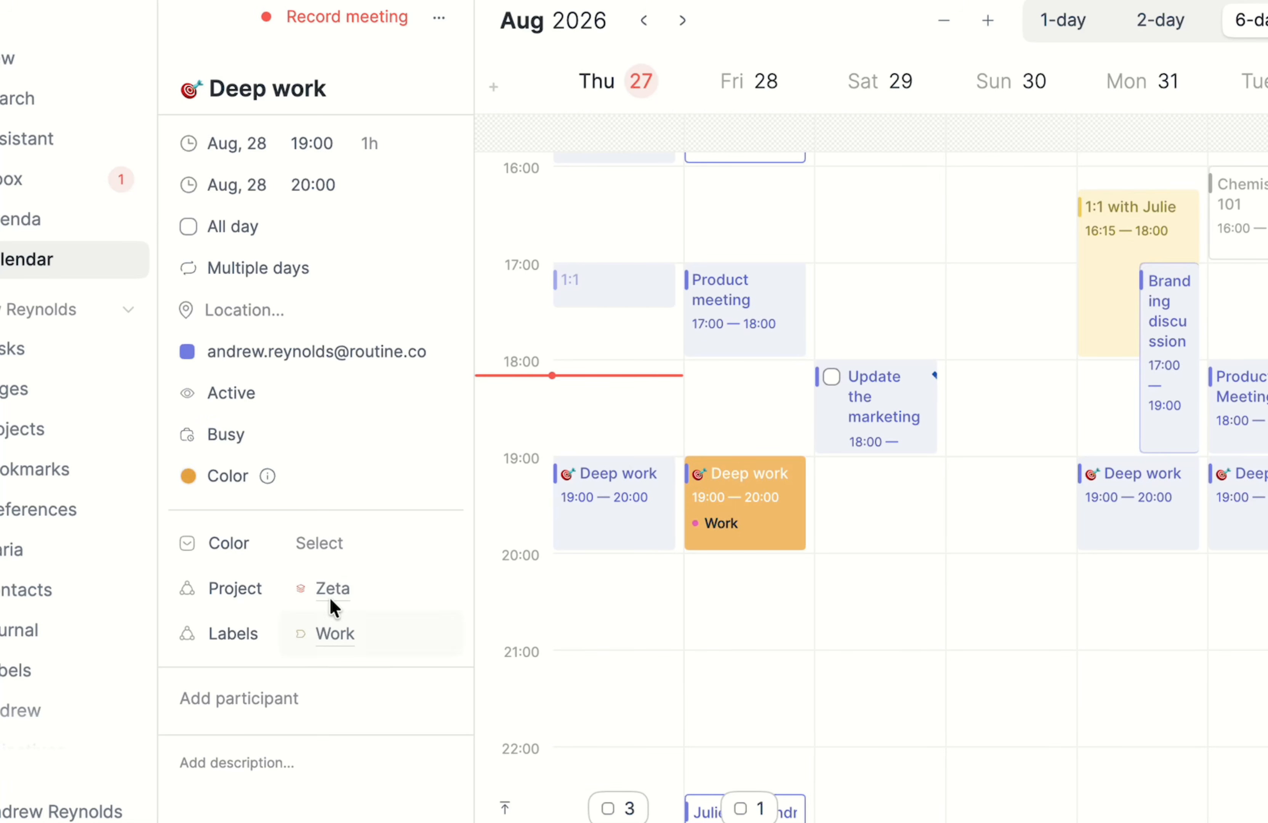
left_click(365, 587)
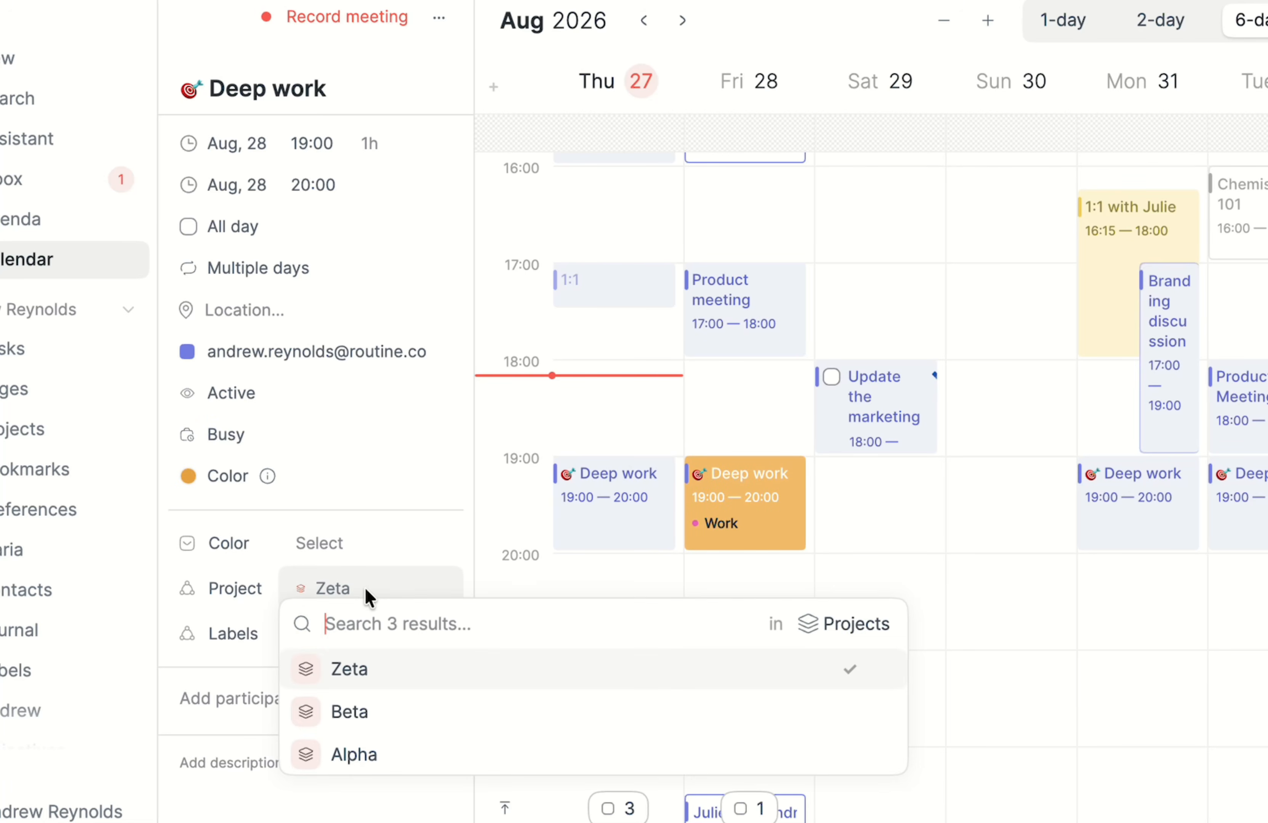
left_click(879, 669)
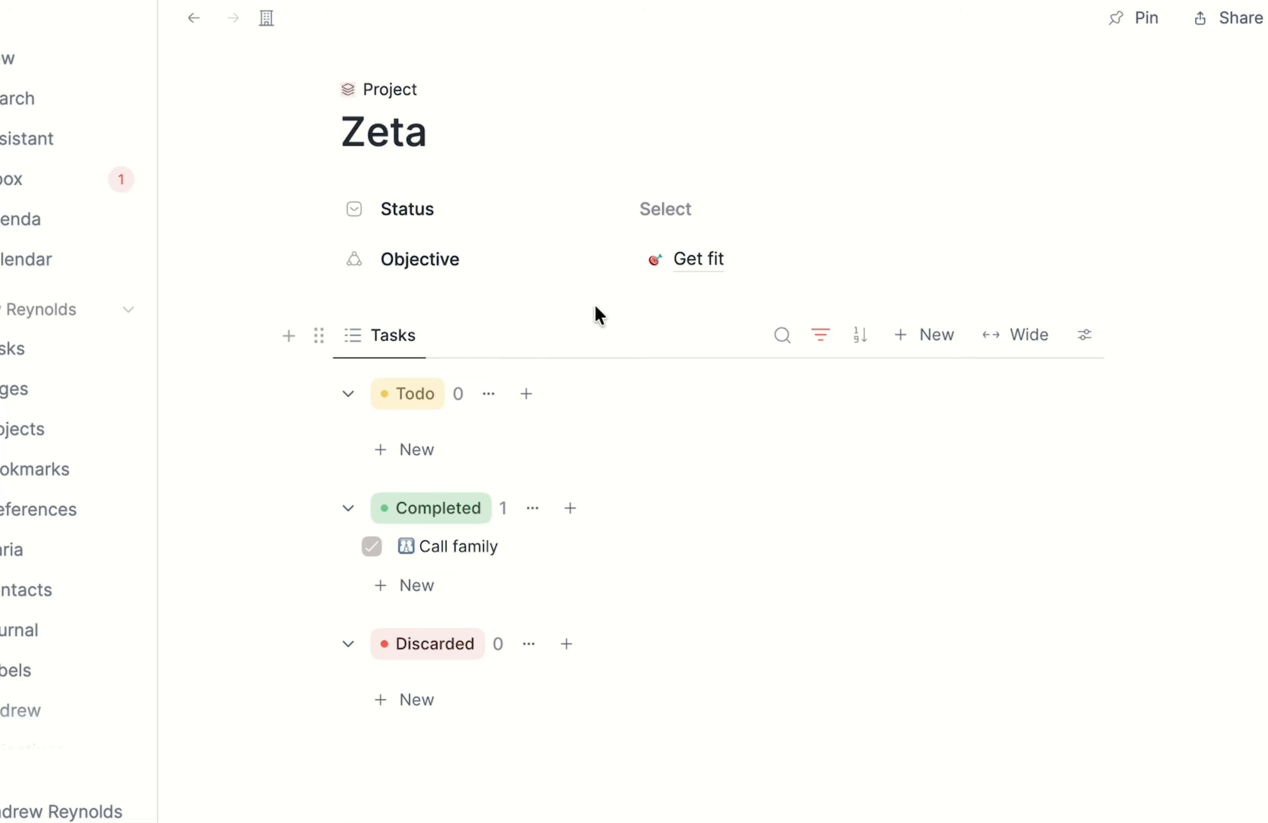
Step: Open the Zeta project's Get fit objective to check its Color, and return to the calendar
left_click(718, 258)
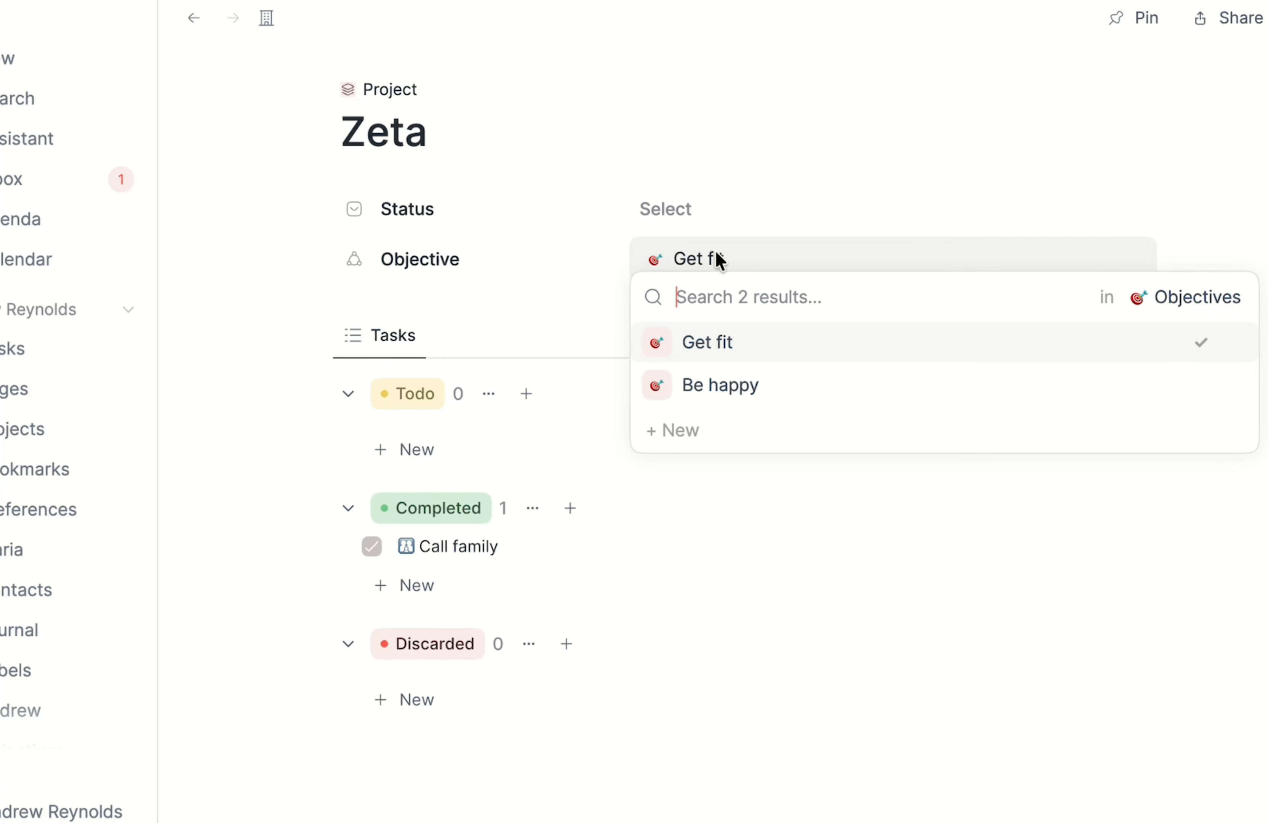
left_click(1232, 343)
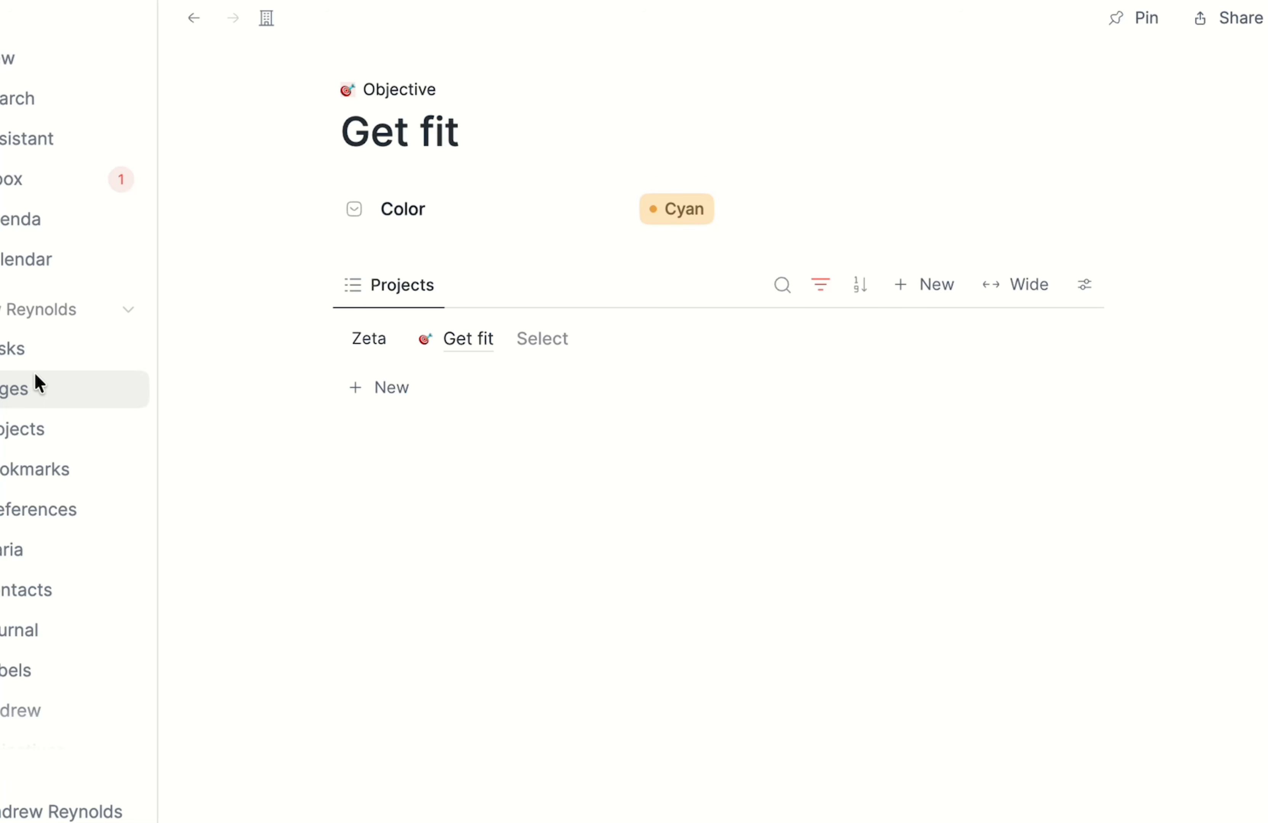
left_click(24, 262)
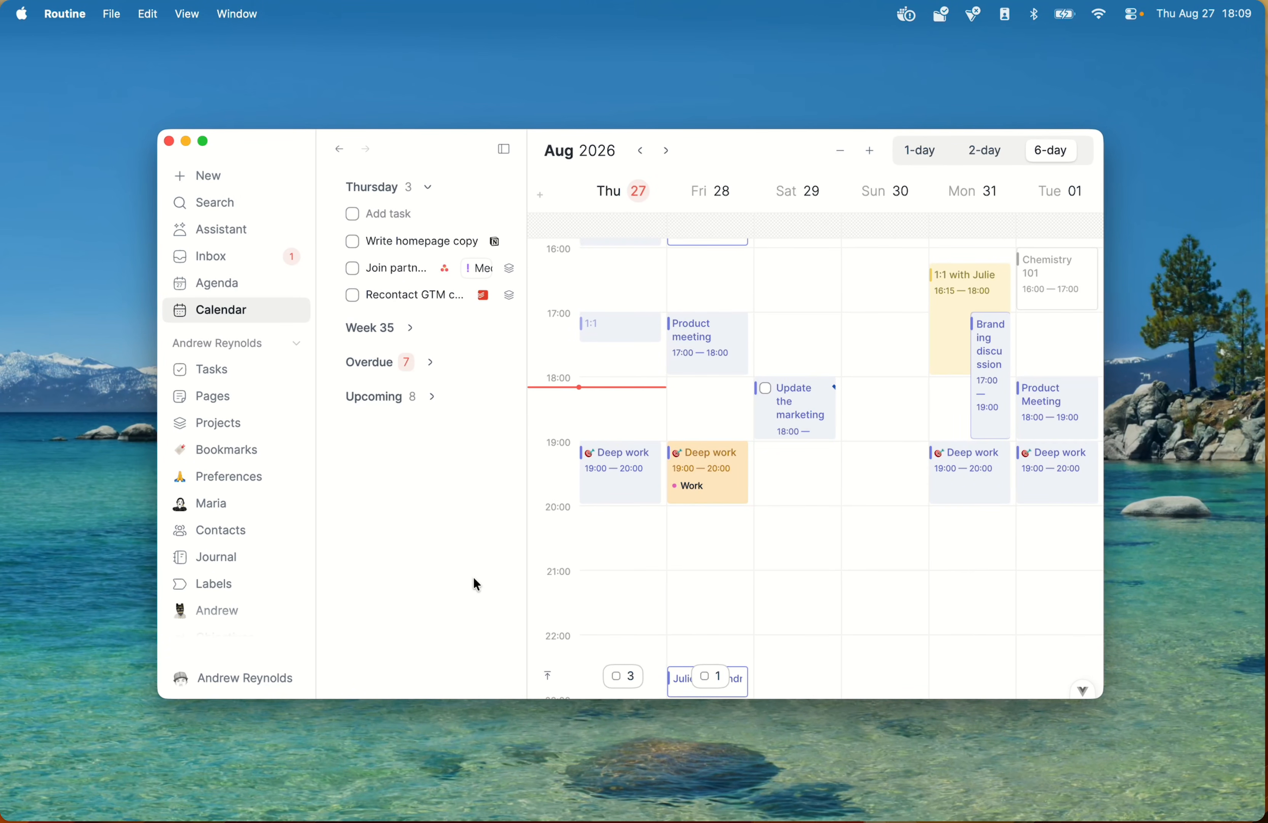
Step: Open the Event type from the private workspace's types in the settings
left_click(255, 680)
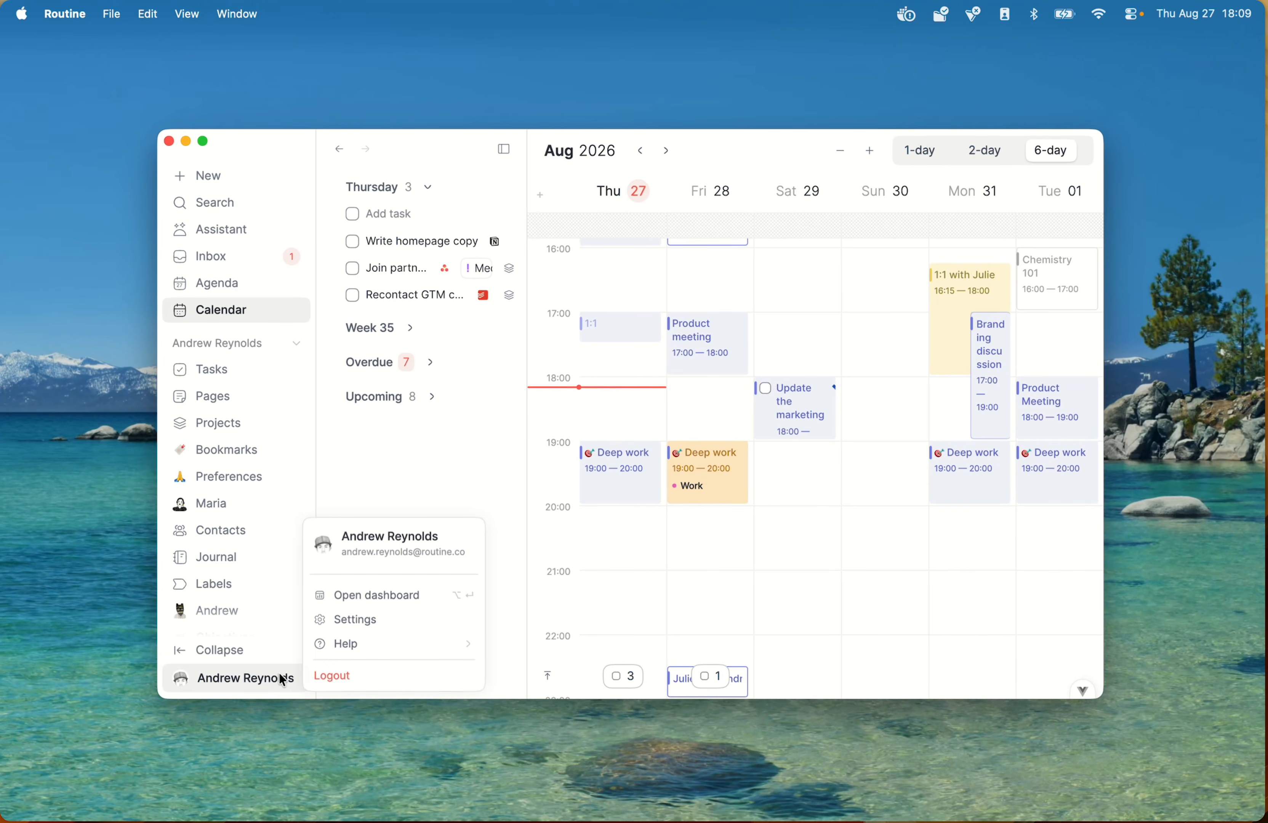
left_click(381, 618)
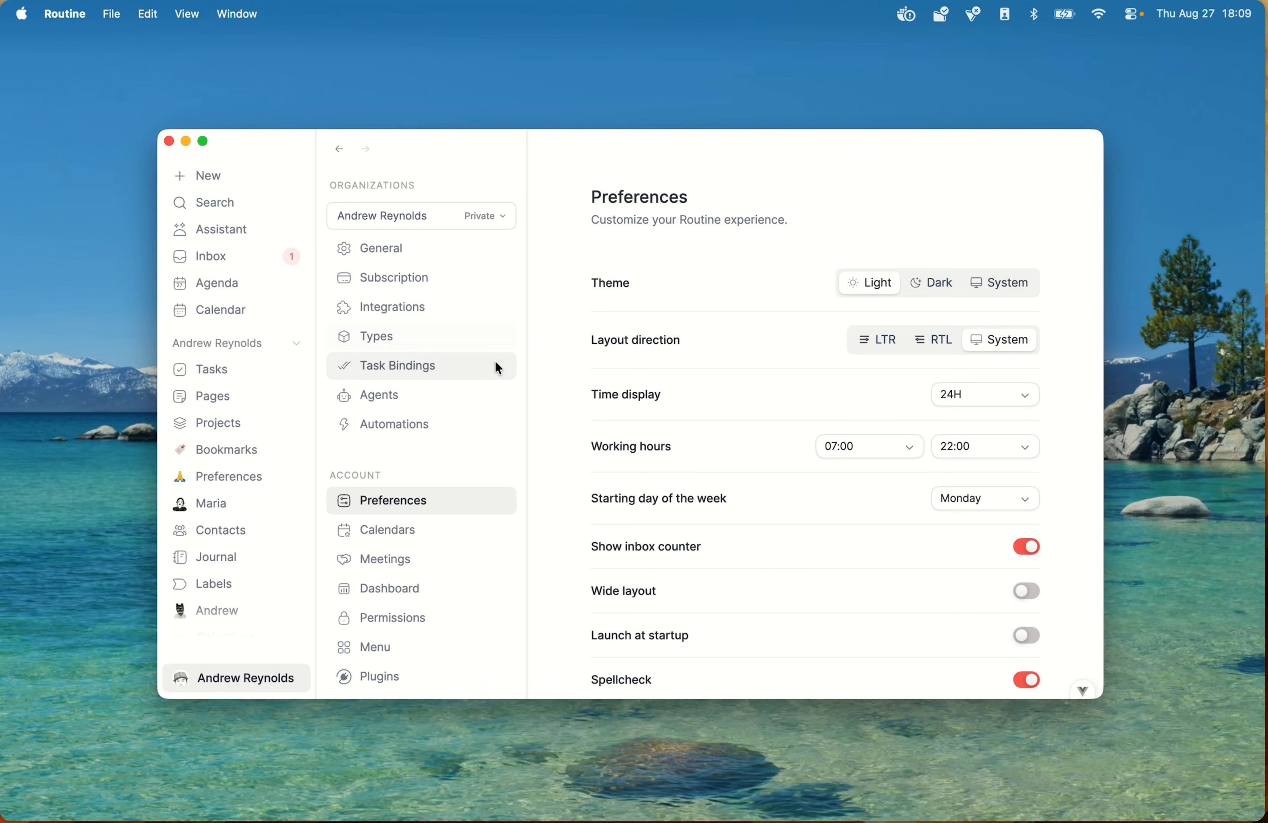
left_click(454, 347)
scroll(739, 521, "down", 10)
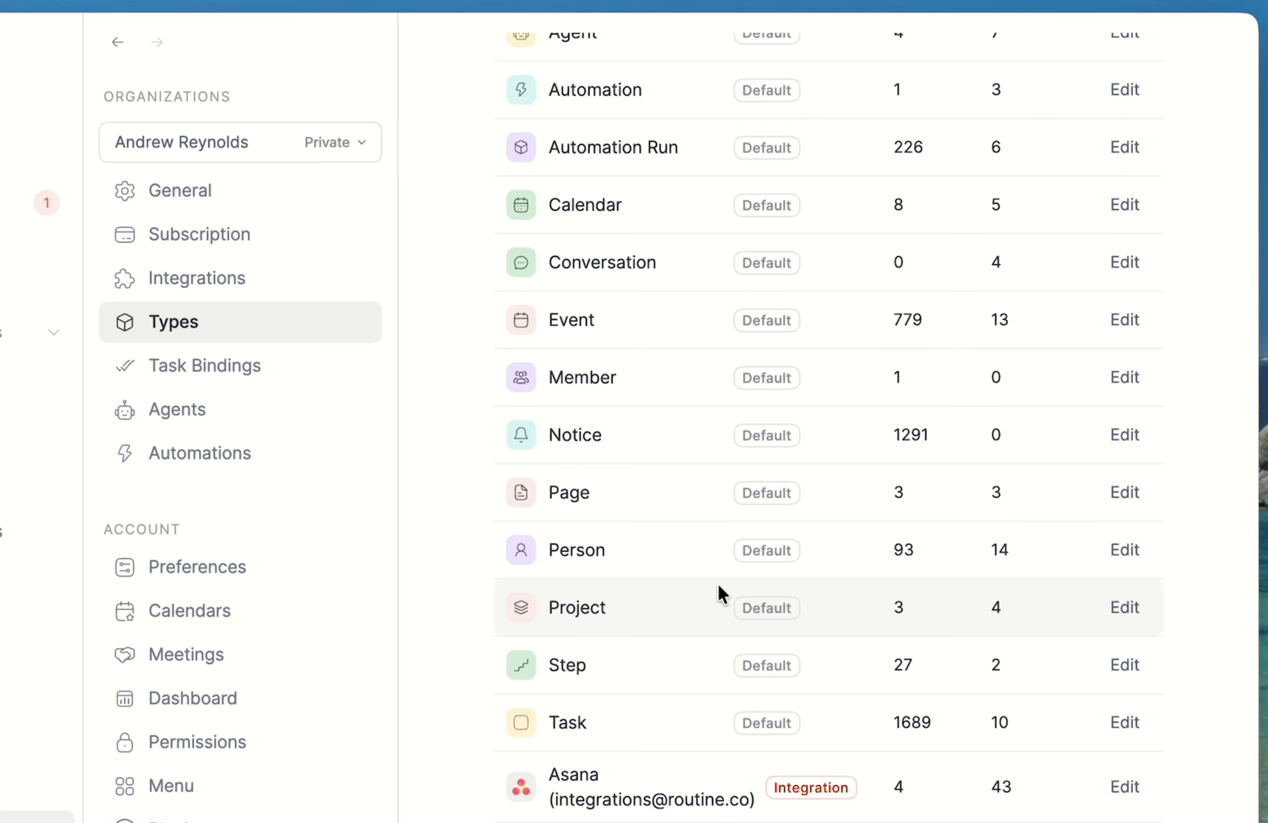
scroll(743, 529, "down", 3)
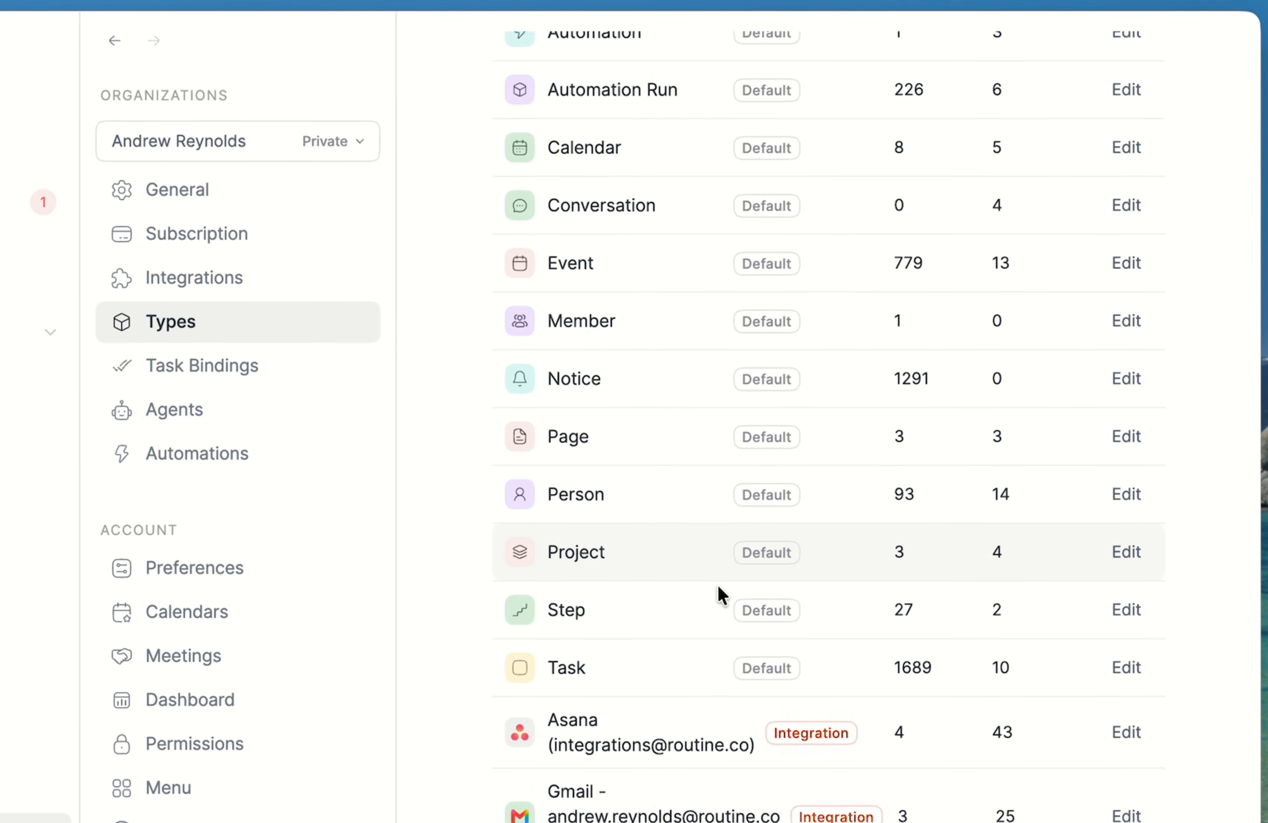
scroll(897, 592, "up", 5)
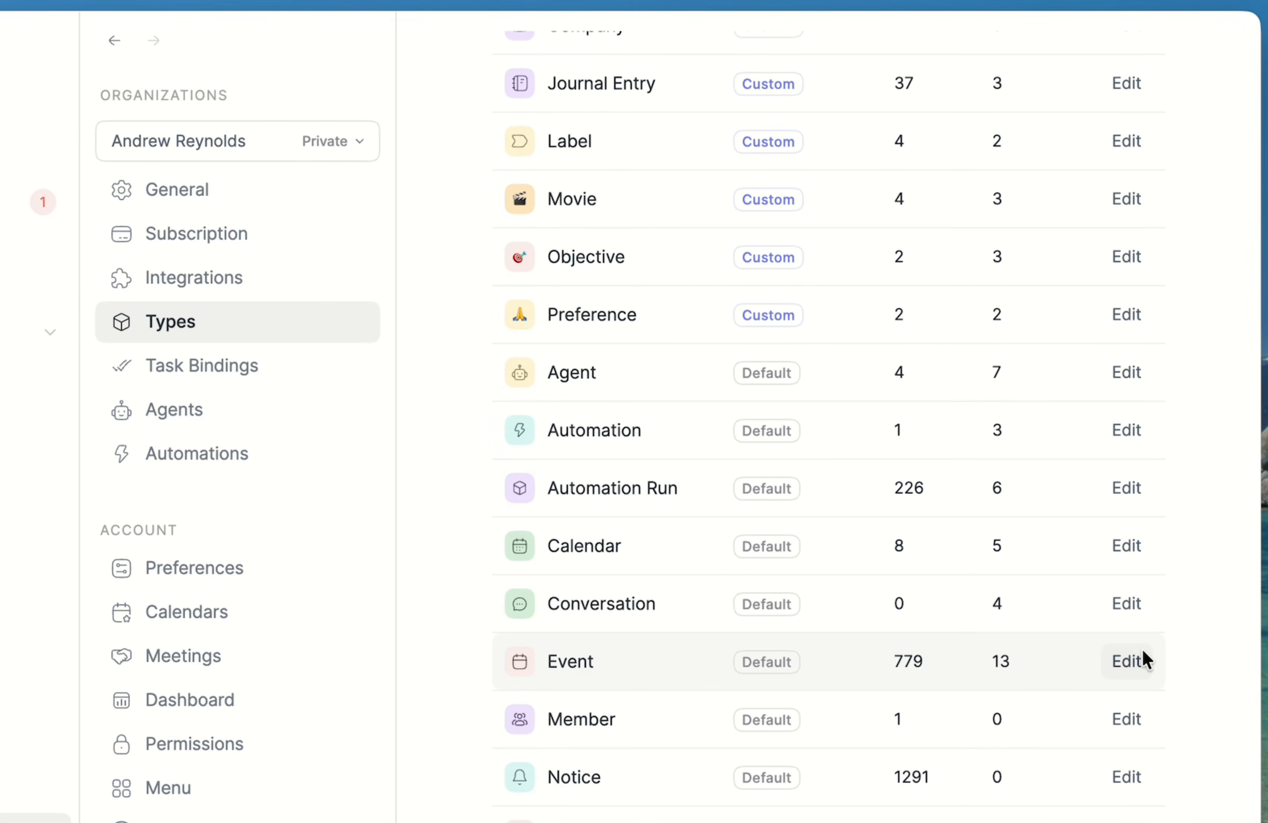
left_click(1034, 641)
scroll(726, 672, "down", 5)
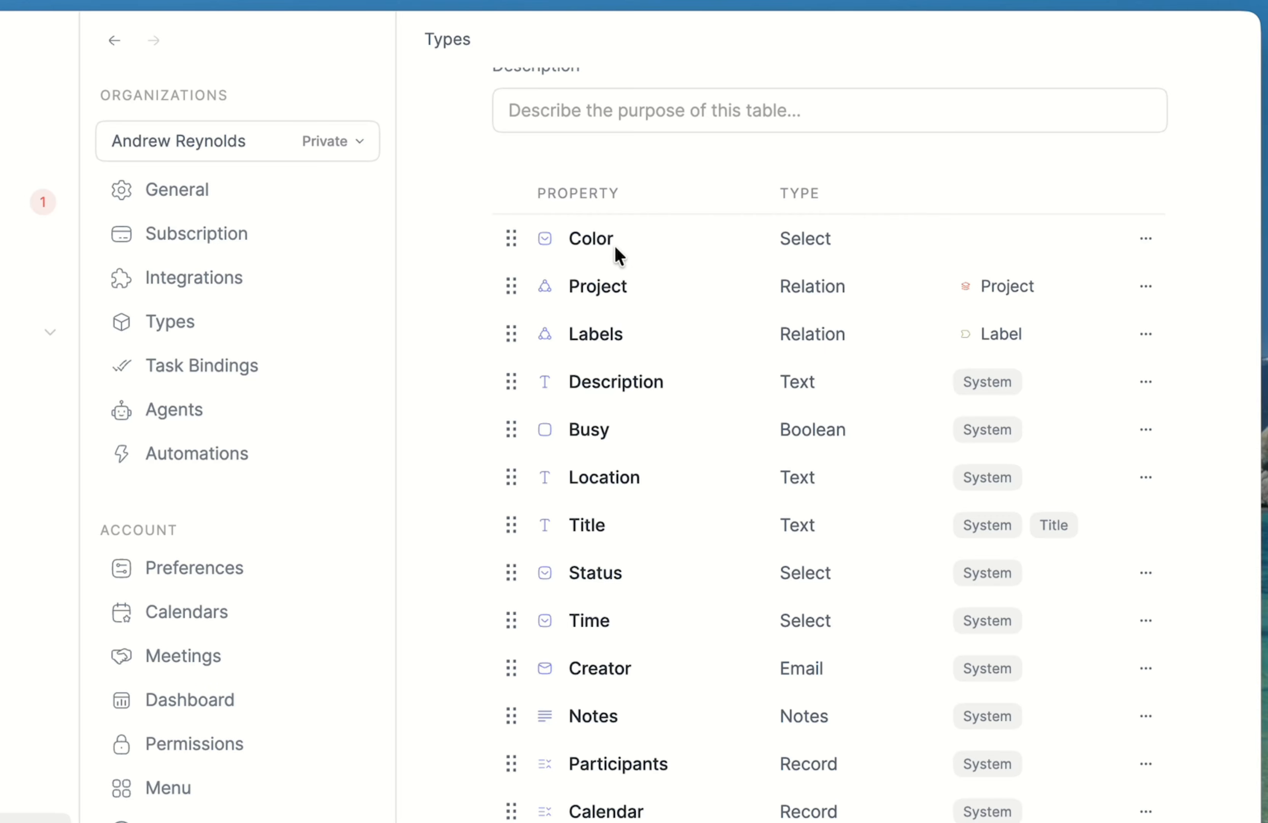
Step: Add an option named blue to the Event type's Color property and save the type
left_click(1142, 240)
left_click(1047, 286)
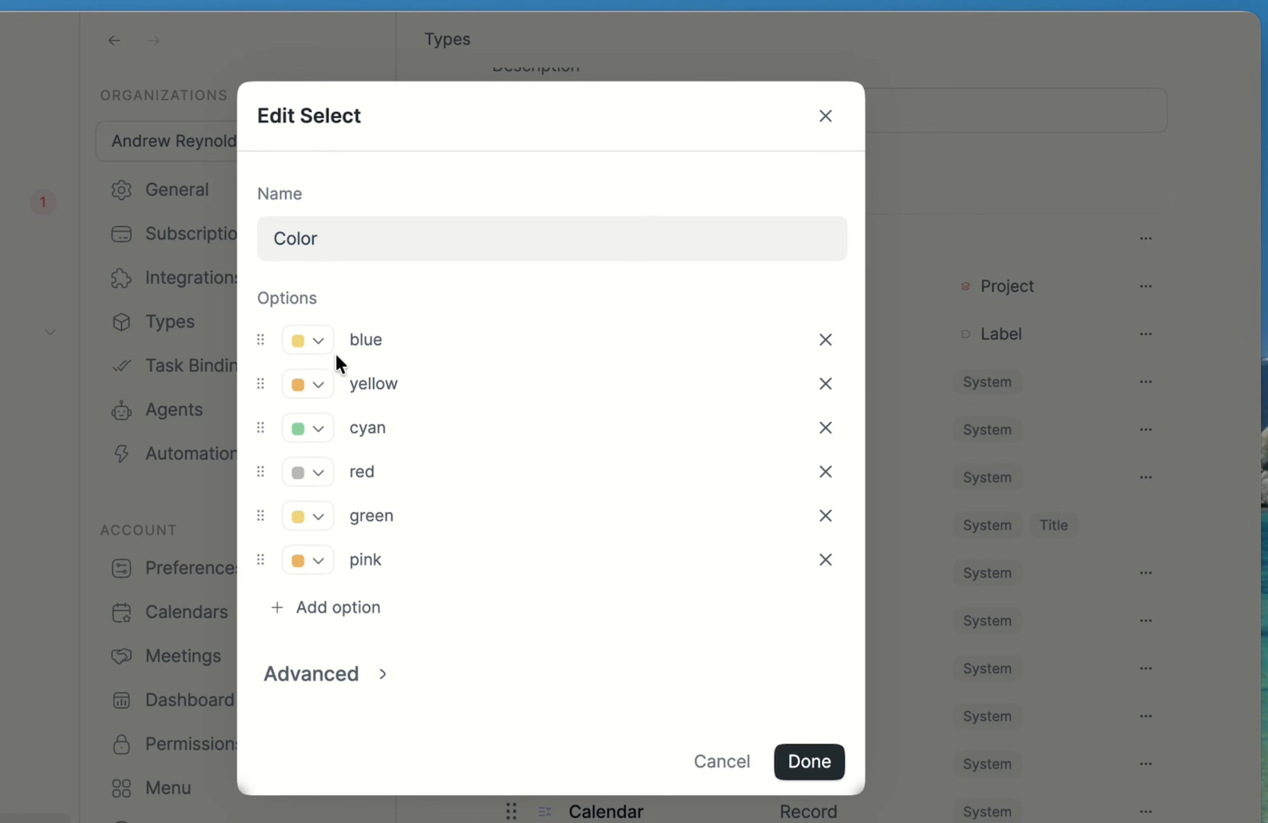
left_click(363, 607)
type("Blue")
key("BackSpace")
key("BackSpace")
key("BackSpace")
key("BackSpace")
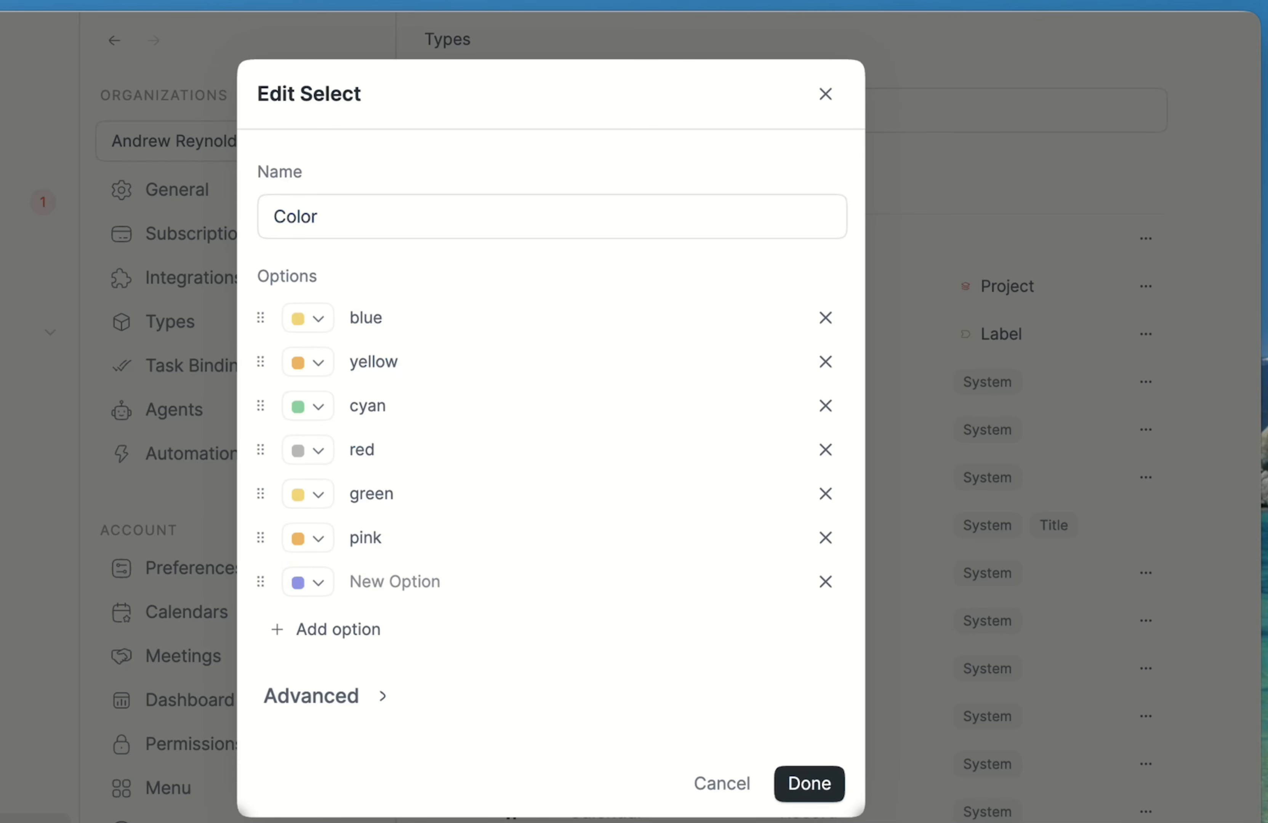
type("blue")
left_click(809, 783)
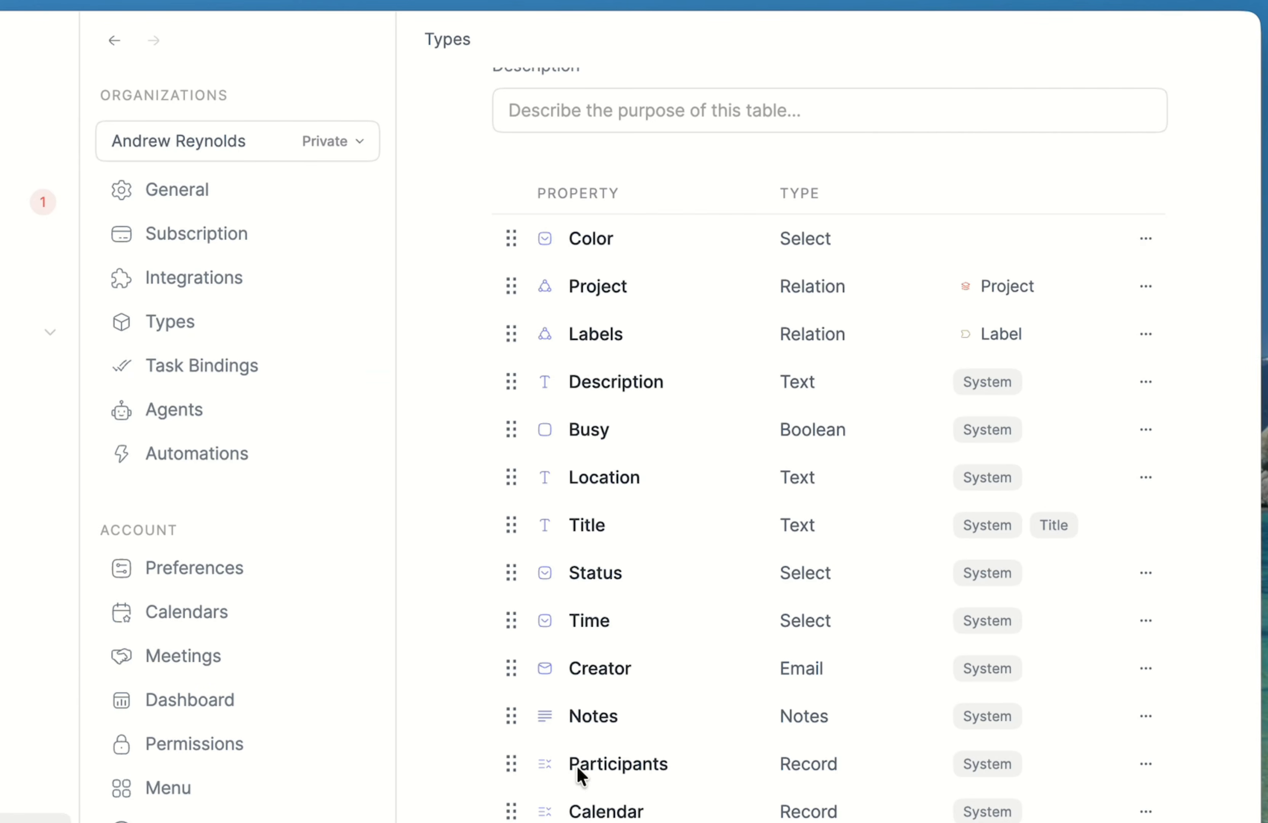
scroll(550, 764, "down", 3)
left_click(517, 778)
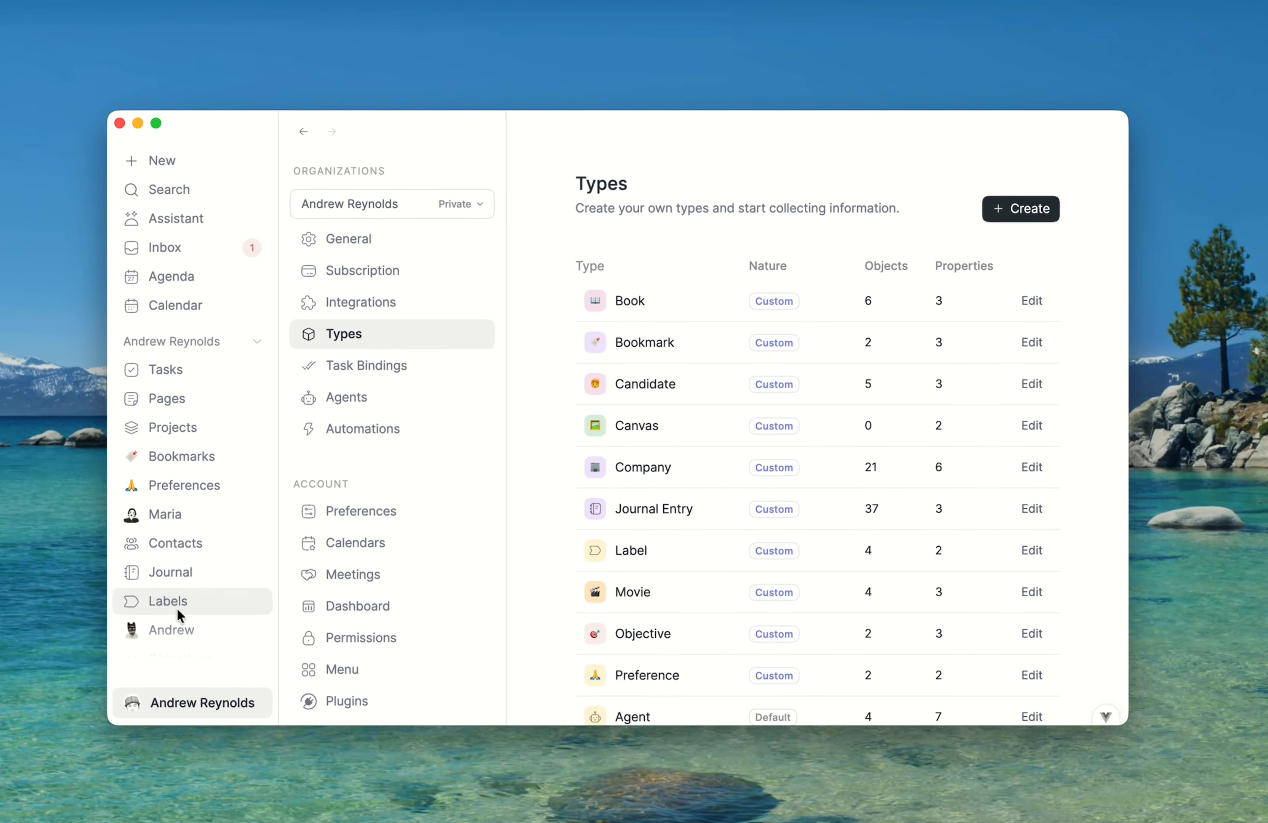
Step: In the Calendars settings, color events by their own Color property
left_click(187, 612)
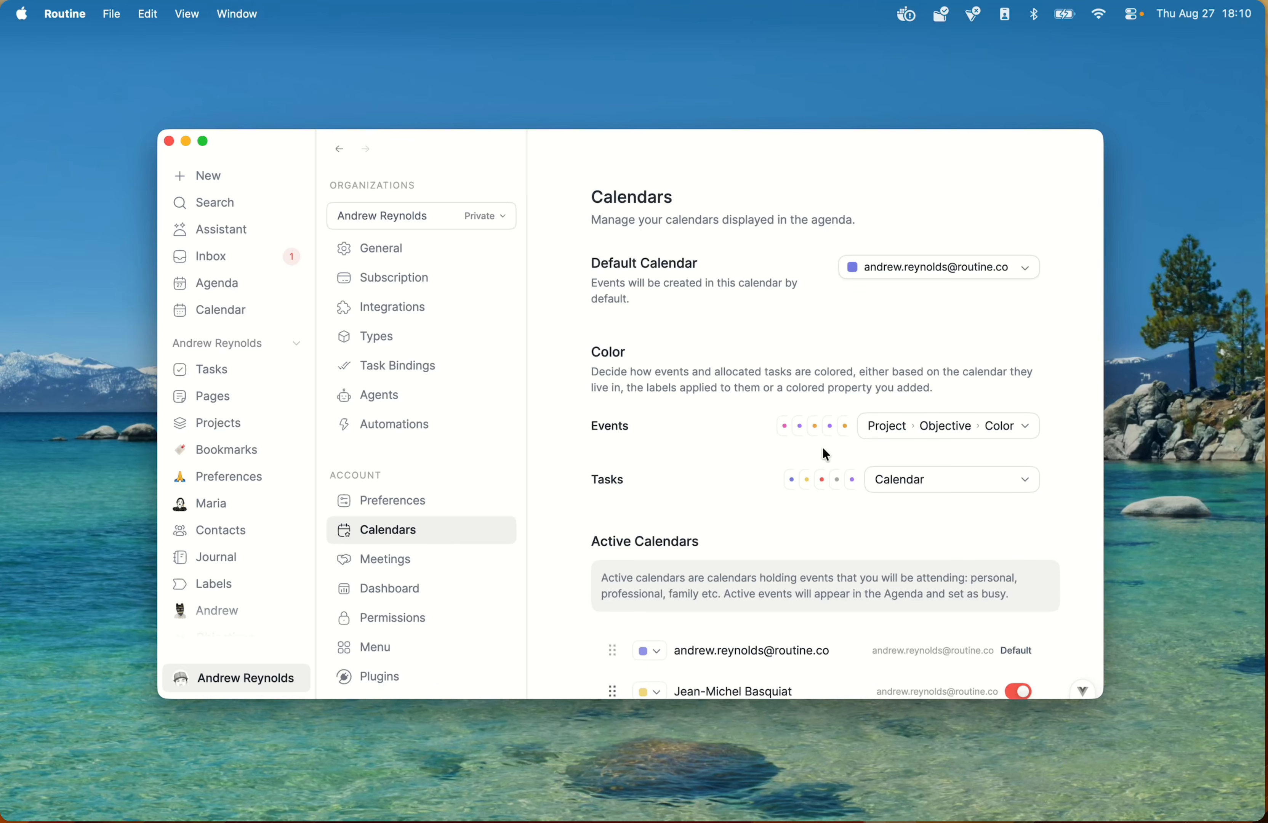
left_click(886, 426)
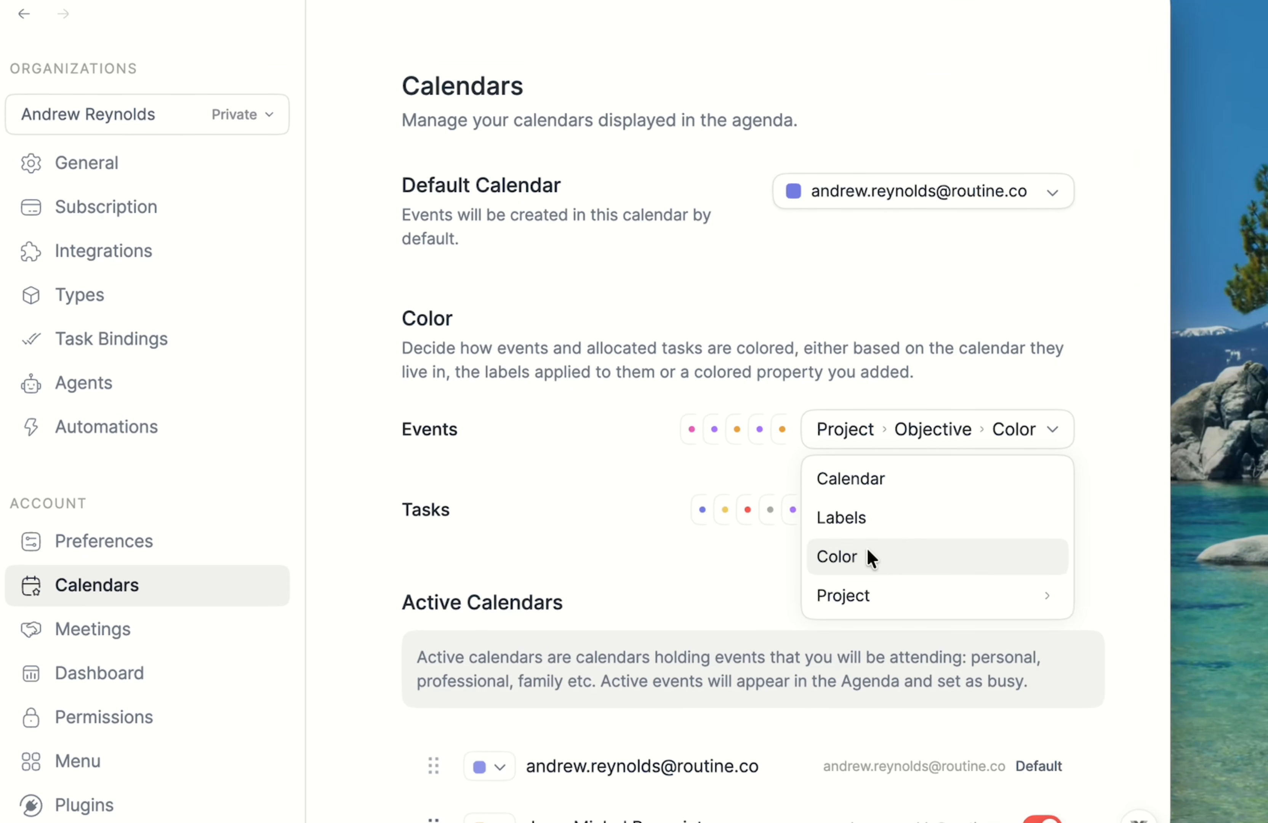
left_click(867, 551)
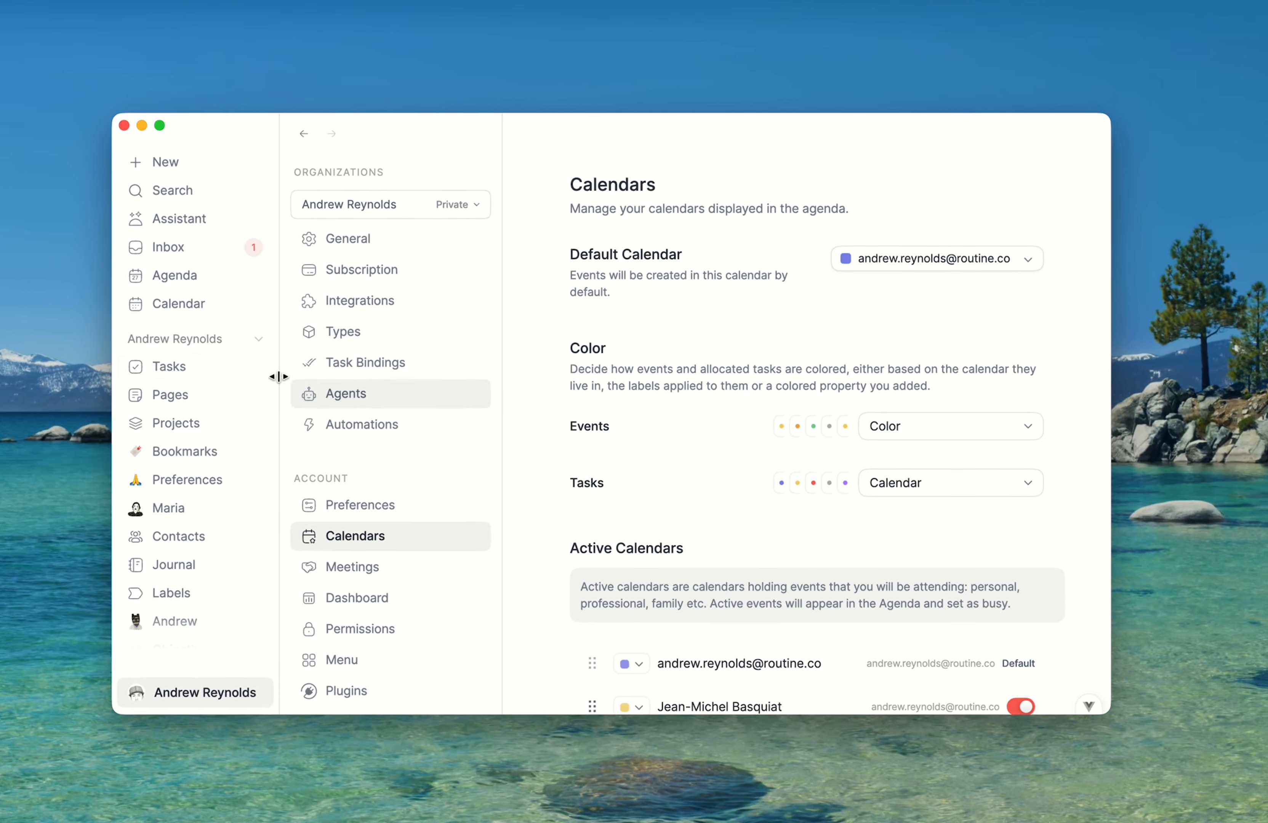
Step: Return to the calendar and set the Color property of Friday's Deep work event to cyan
left_click(226, 316)
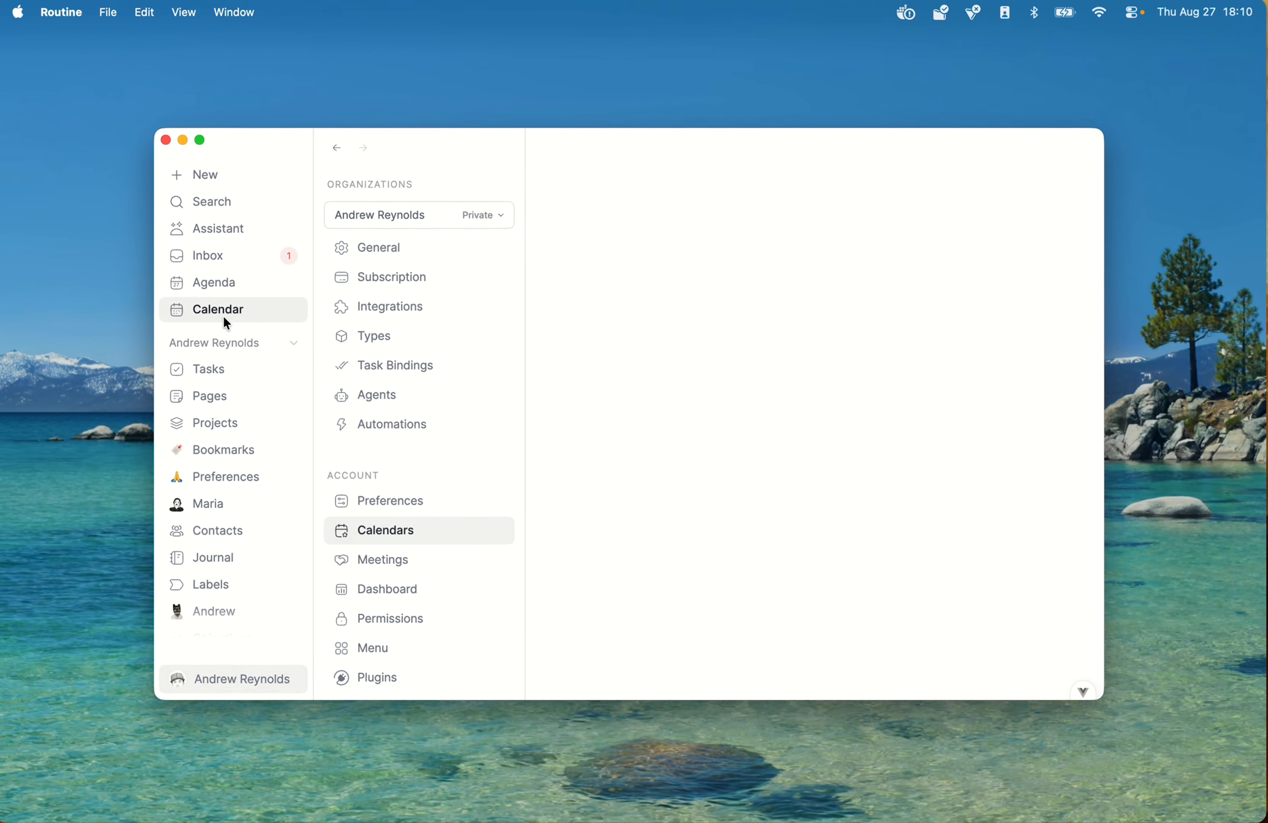
left_click(705, 466)
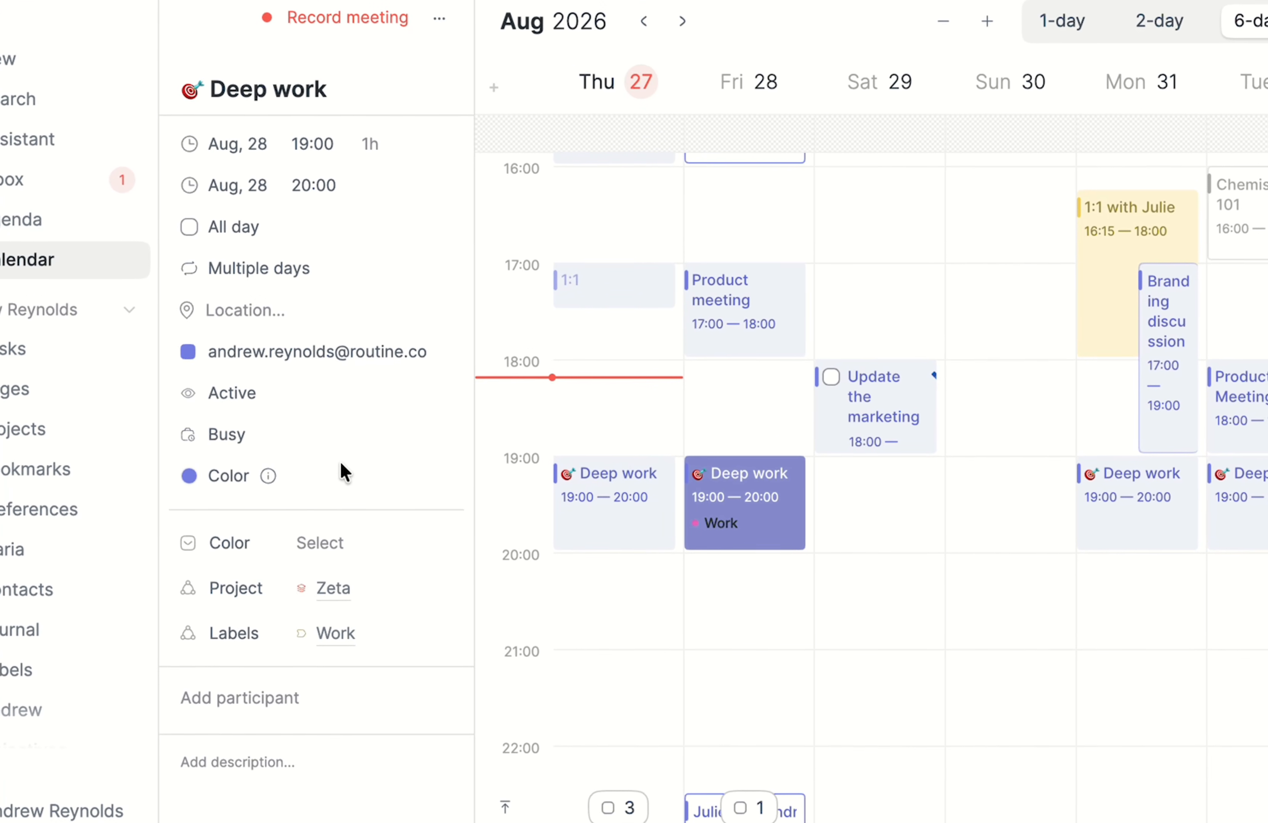
left_click(348, 543)
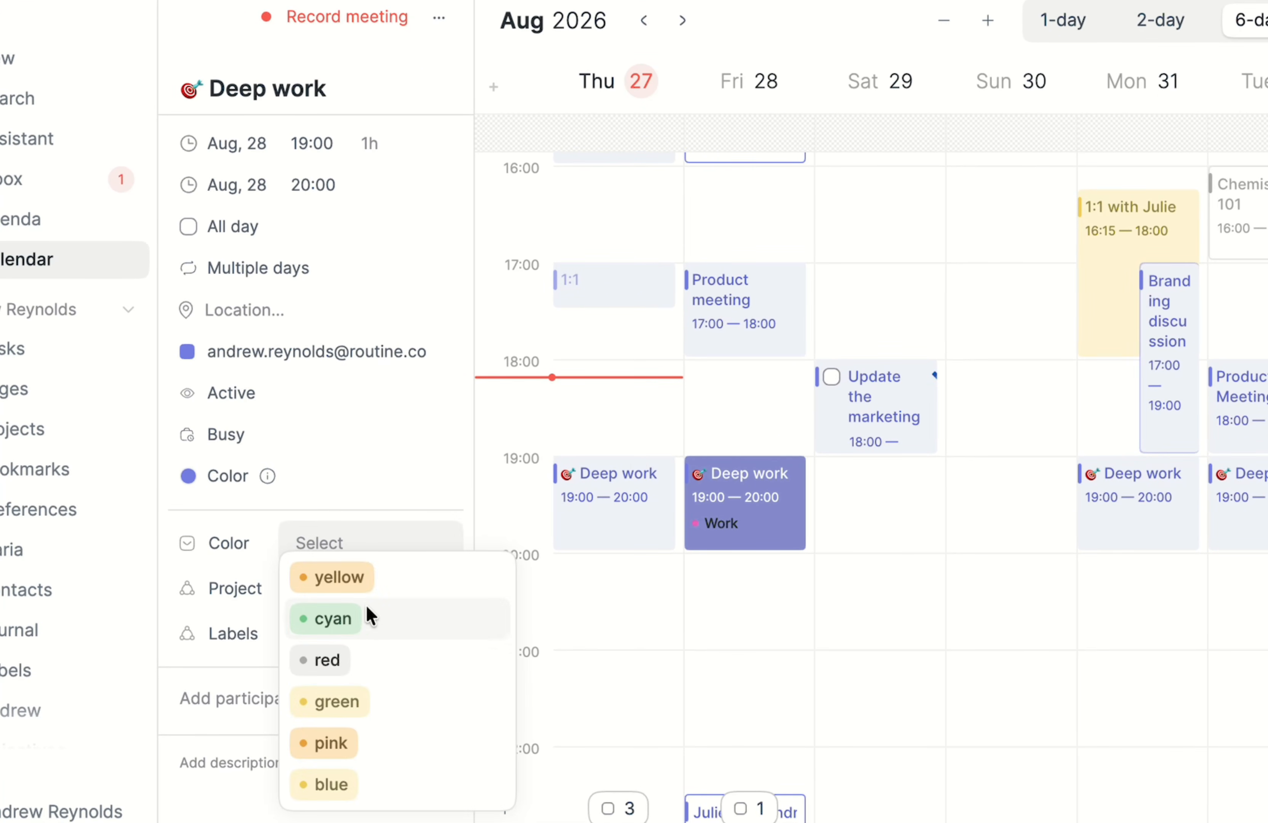
left_click(372, 616)
key("Escape")
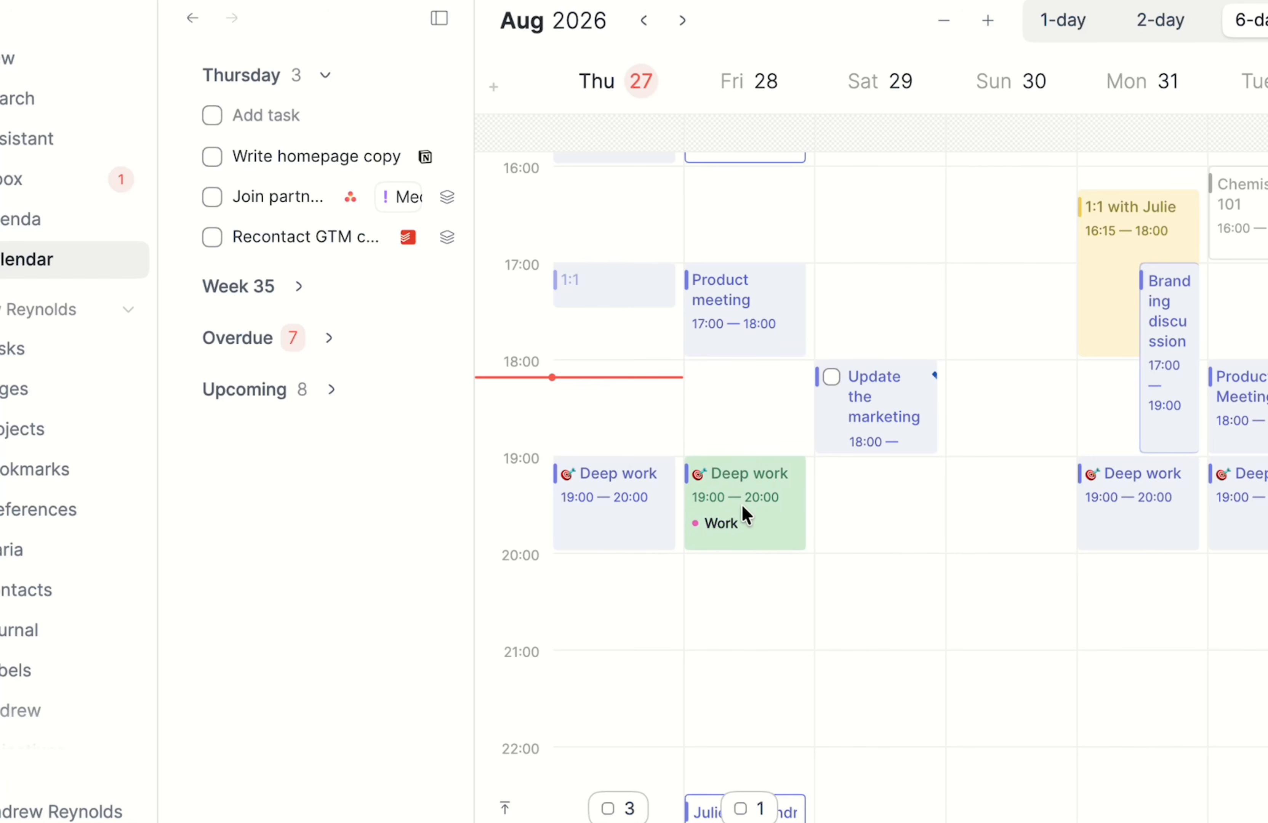
Step: Change the Color property of Friday's Deep work event to pink and close the event
left_click(742, 504)
left_click(329, 542)
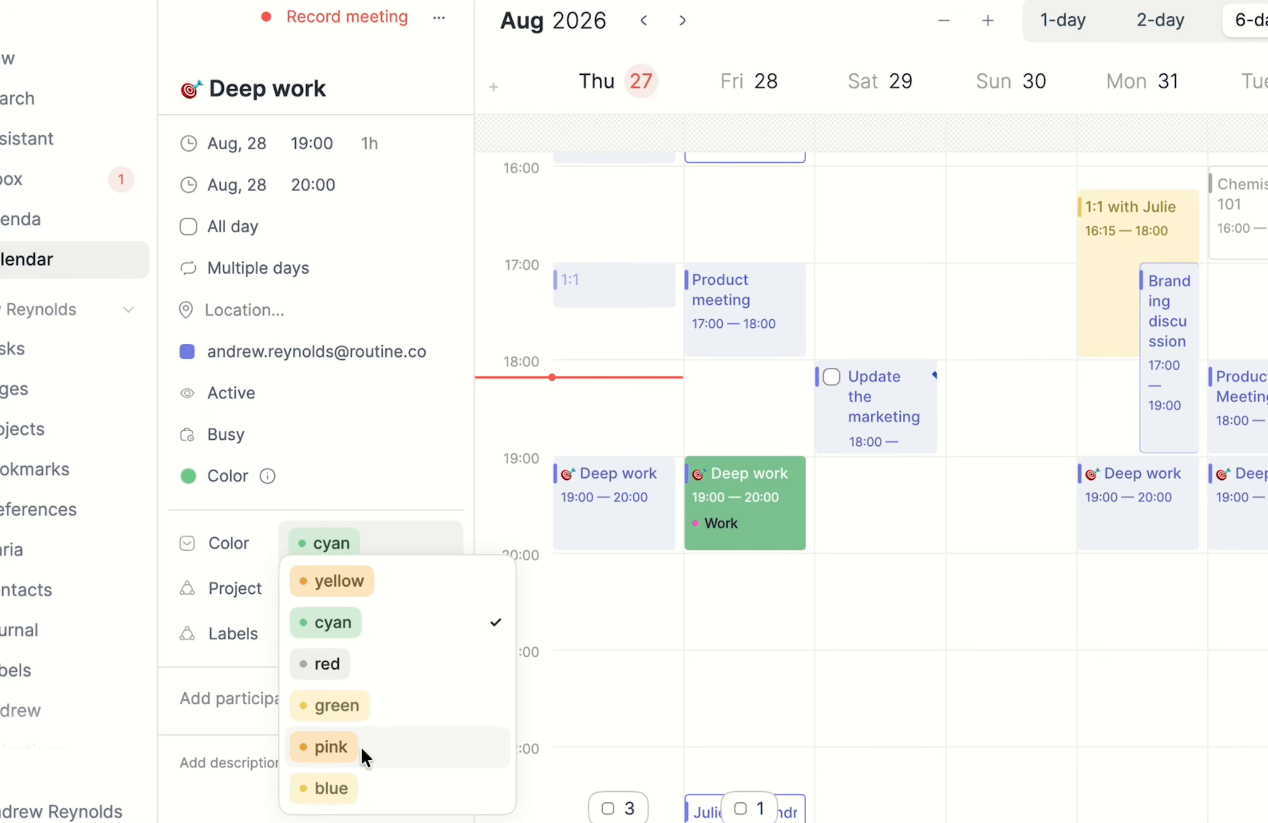
left_click(376, 748)
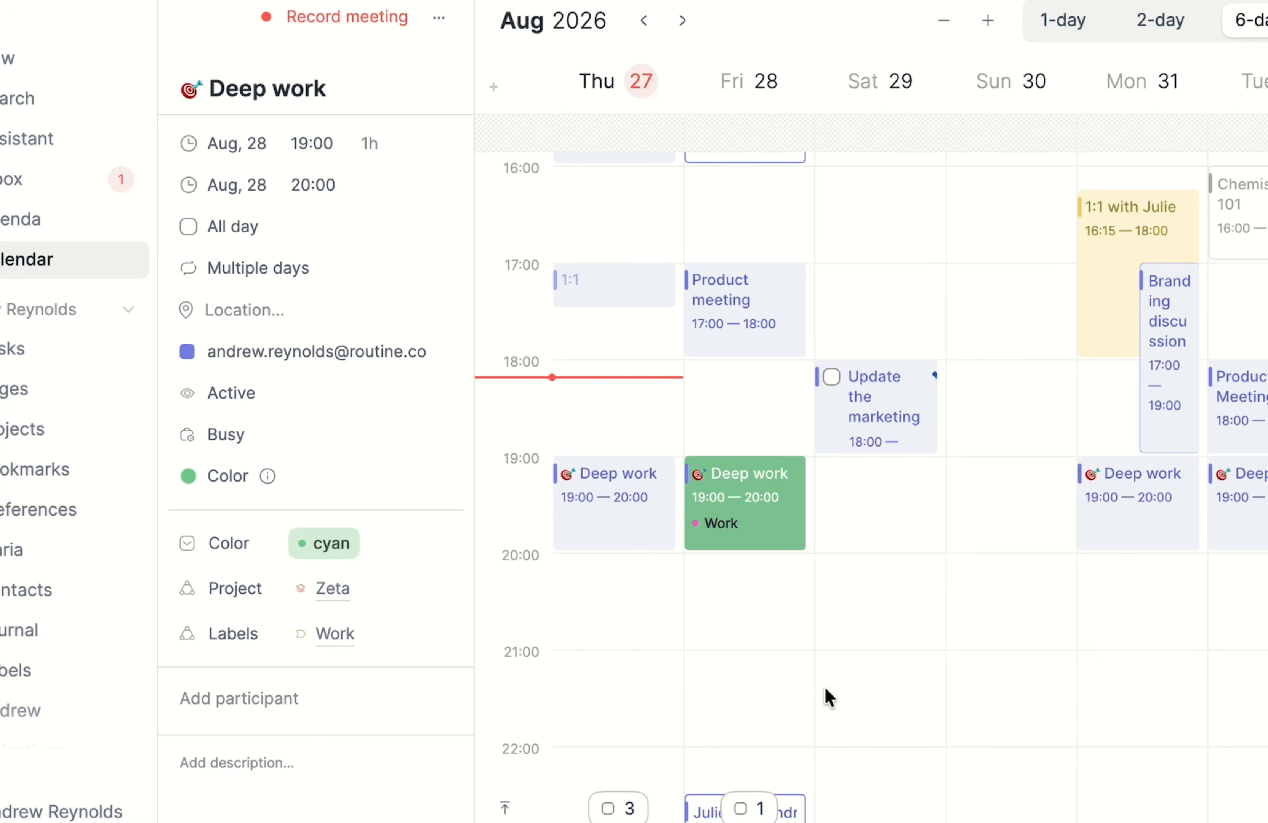
left_click(824, 686)
left_click(830, 593)
key("Escape")
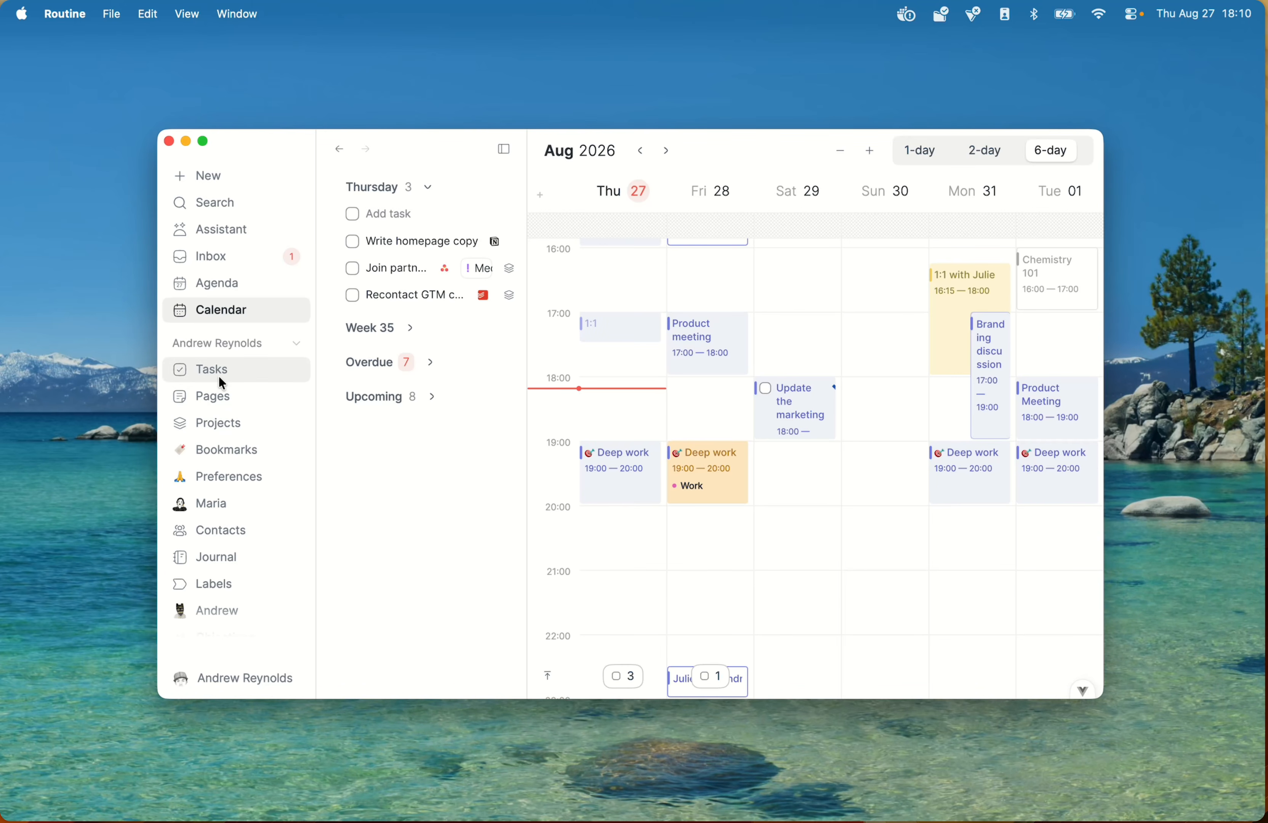
Step: Collapse the private workspace and open the Acme workspace's Customers board
left_click(223, 342)
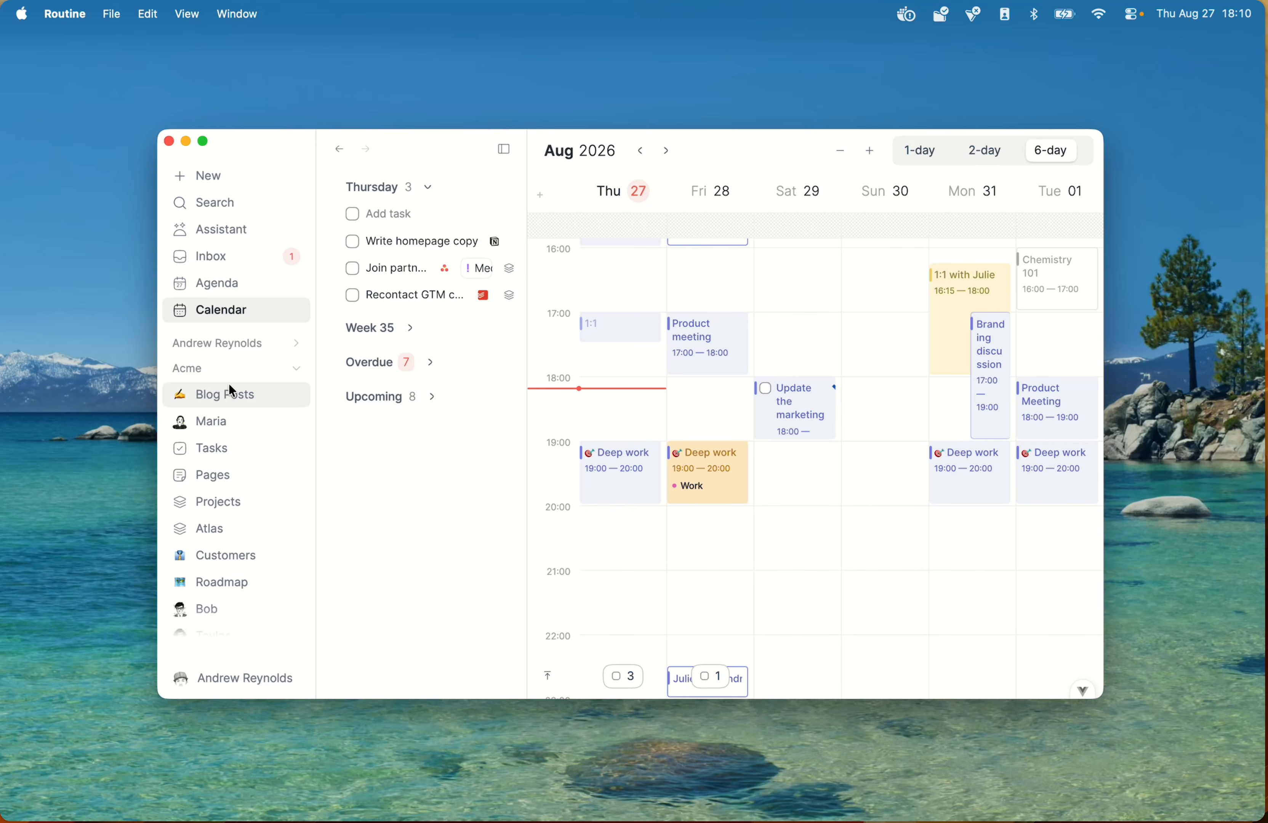
scroll(229, 427, "down", 5)
left_click(225, 425)
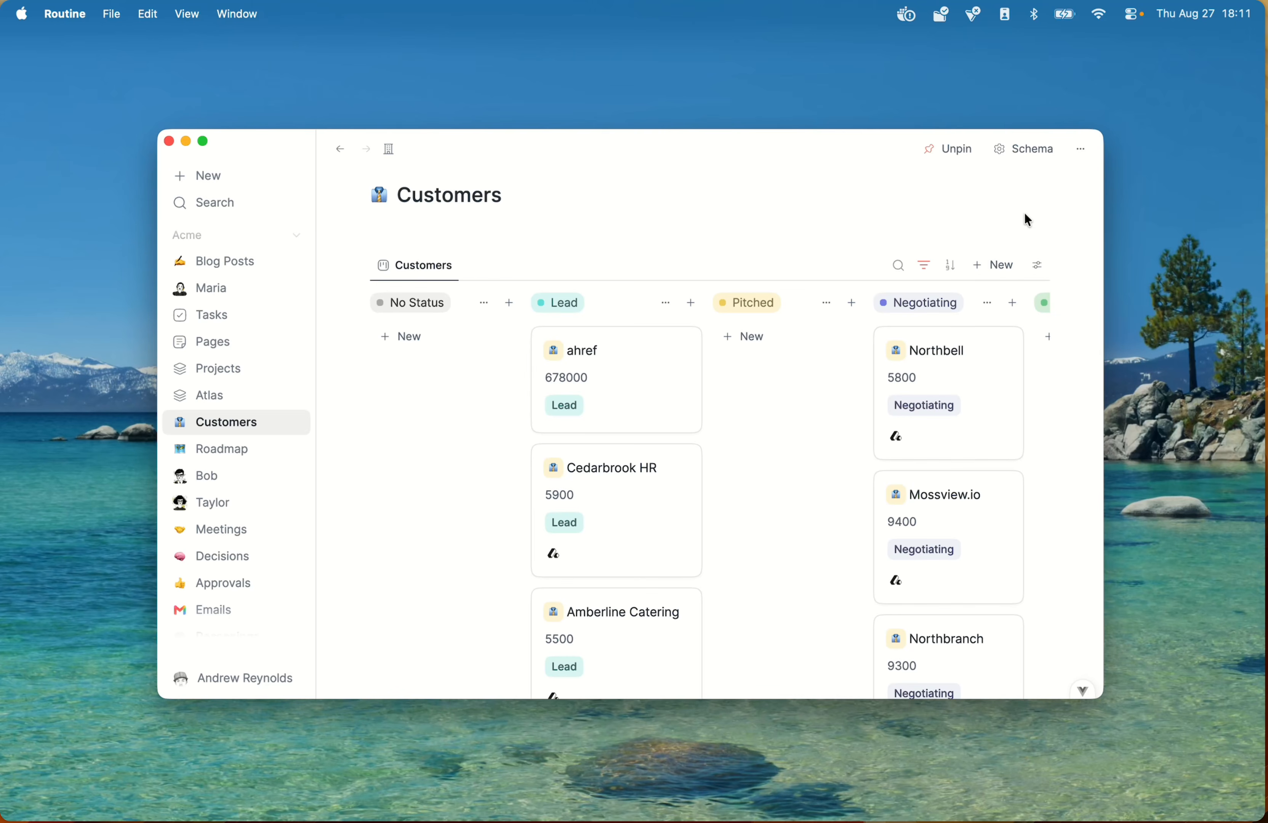
Step: Open the Customers schema and examine the Status property's options and their colors without changing them
left_click(1010, 154)
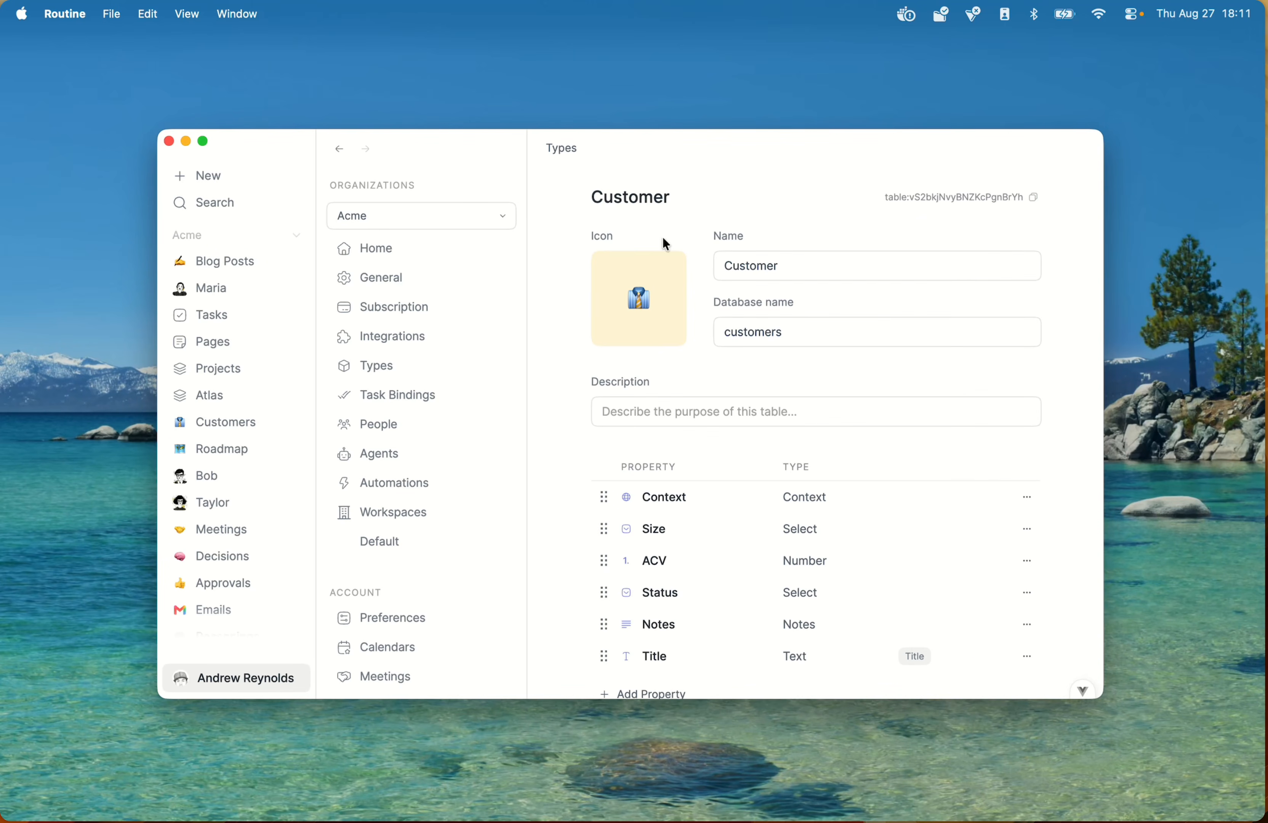
scroll(739, 433, "down", 3)
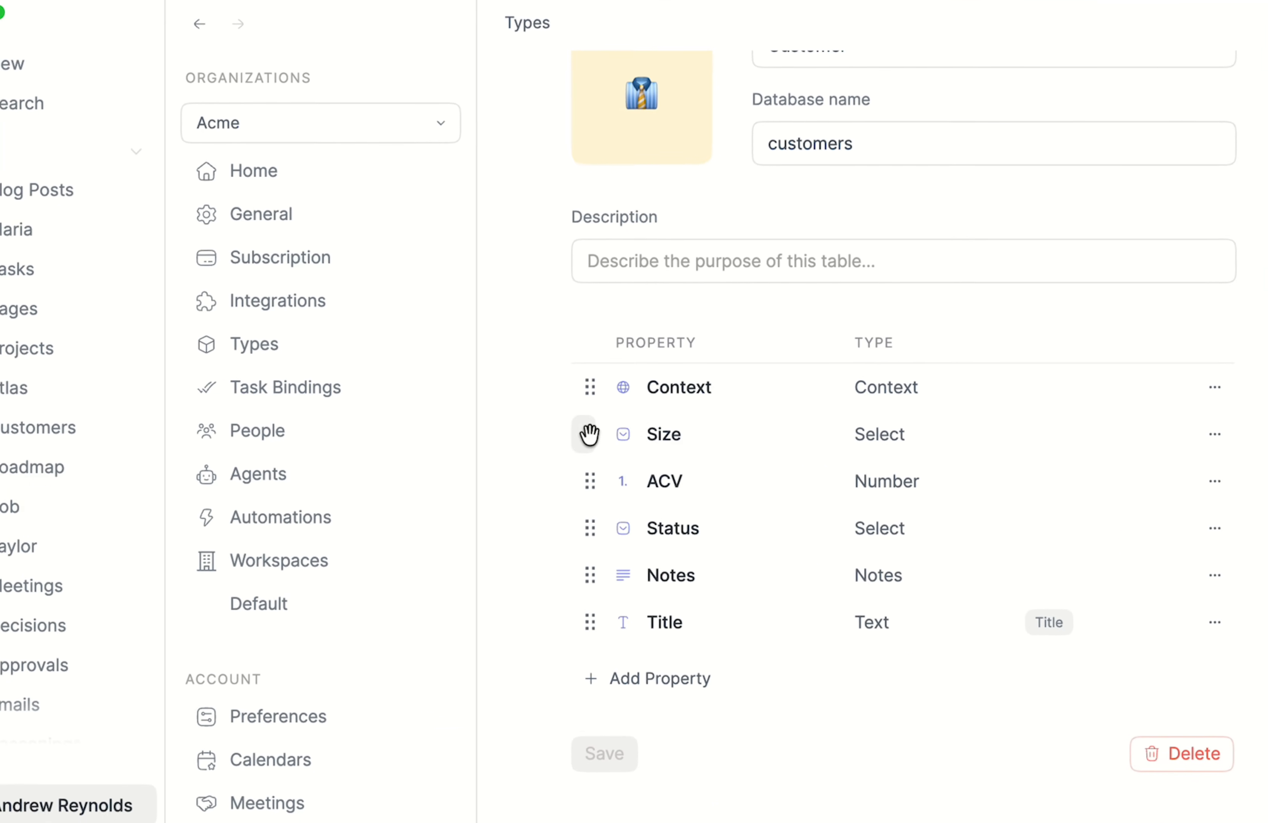
mouse_move(604, 427)
left_mouse_down()
mouse_move(605, 492)
mouse_move(604, 446)
mouse_move(579, 425)
left_mouse_up()
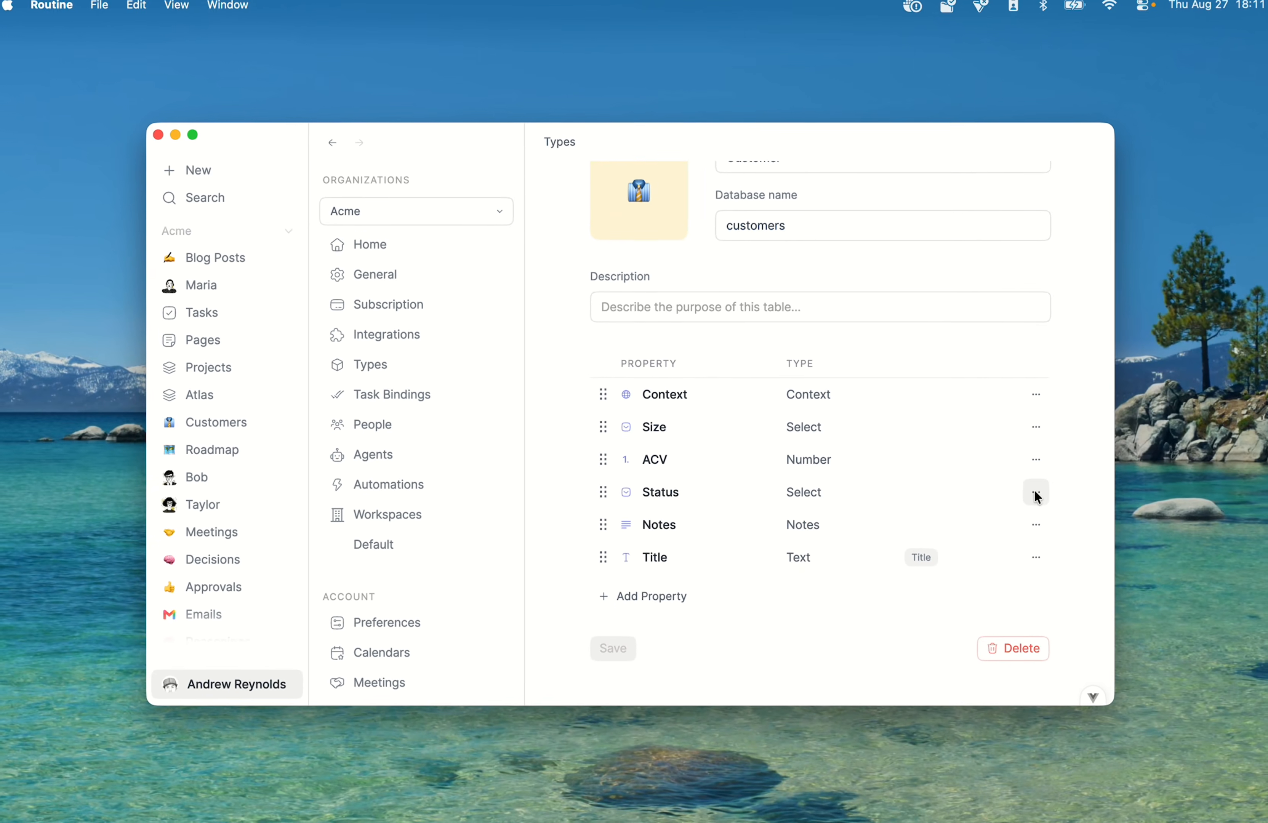
left_click(1223, 530)
left_click(969, 524)
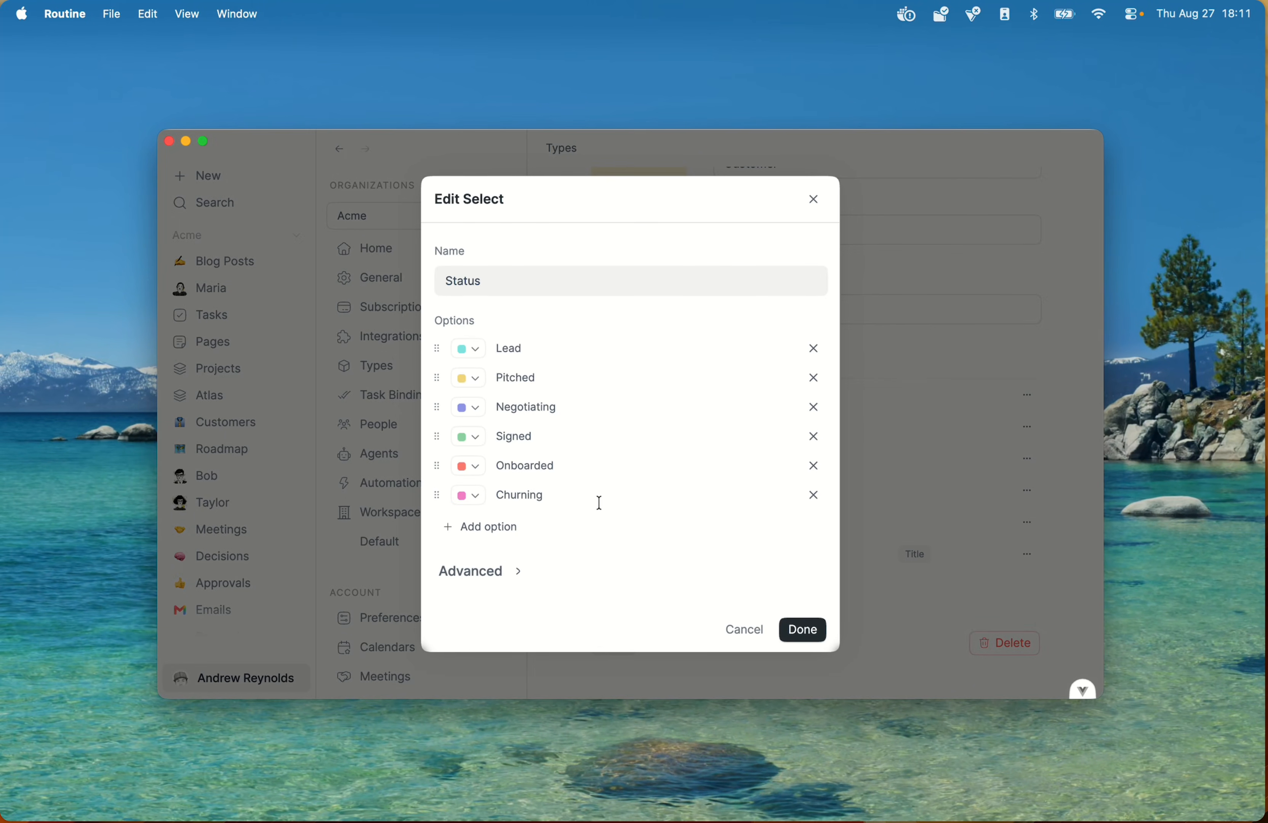
left_click(476, 352)
left_click(475, 353)
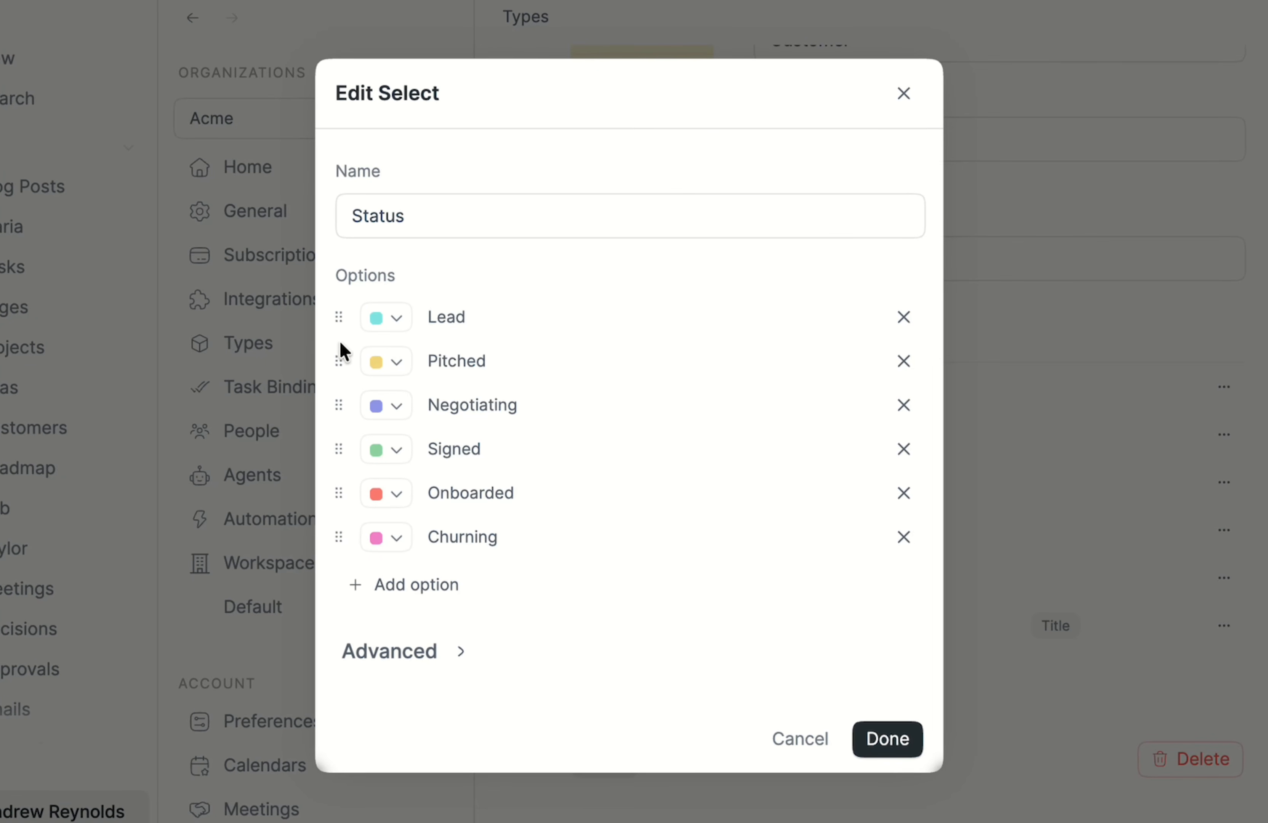
mouse_move(340, 344)
left_mouse_down()
mouse_move(337, 313)
mouse_move(343, 348)
left_mouse_up()
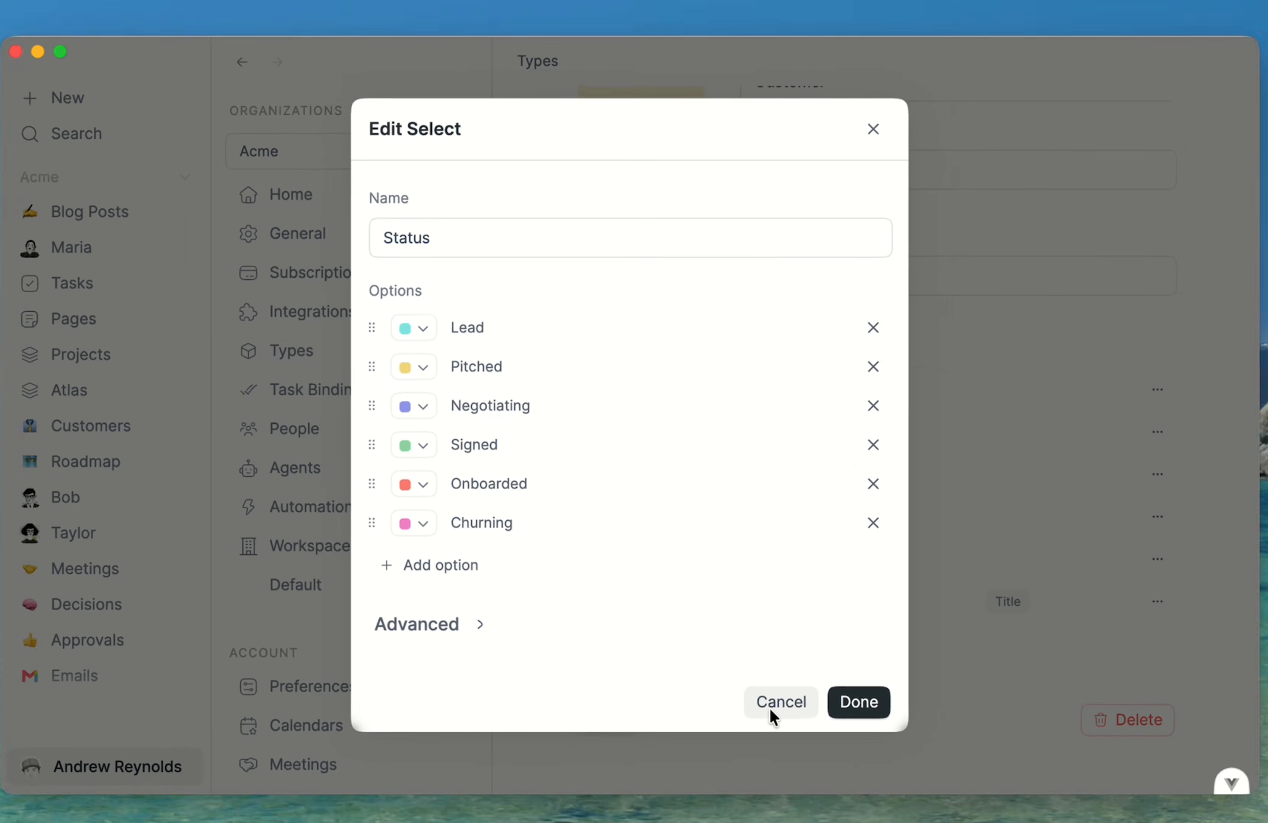
left_click(770, 707)
Step: Return to the Customers board and move the ahref card from Lead to Negotiating
left_click(84, 425)
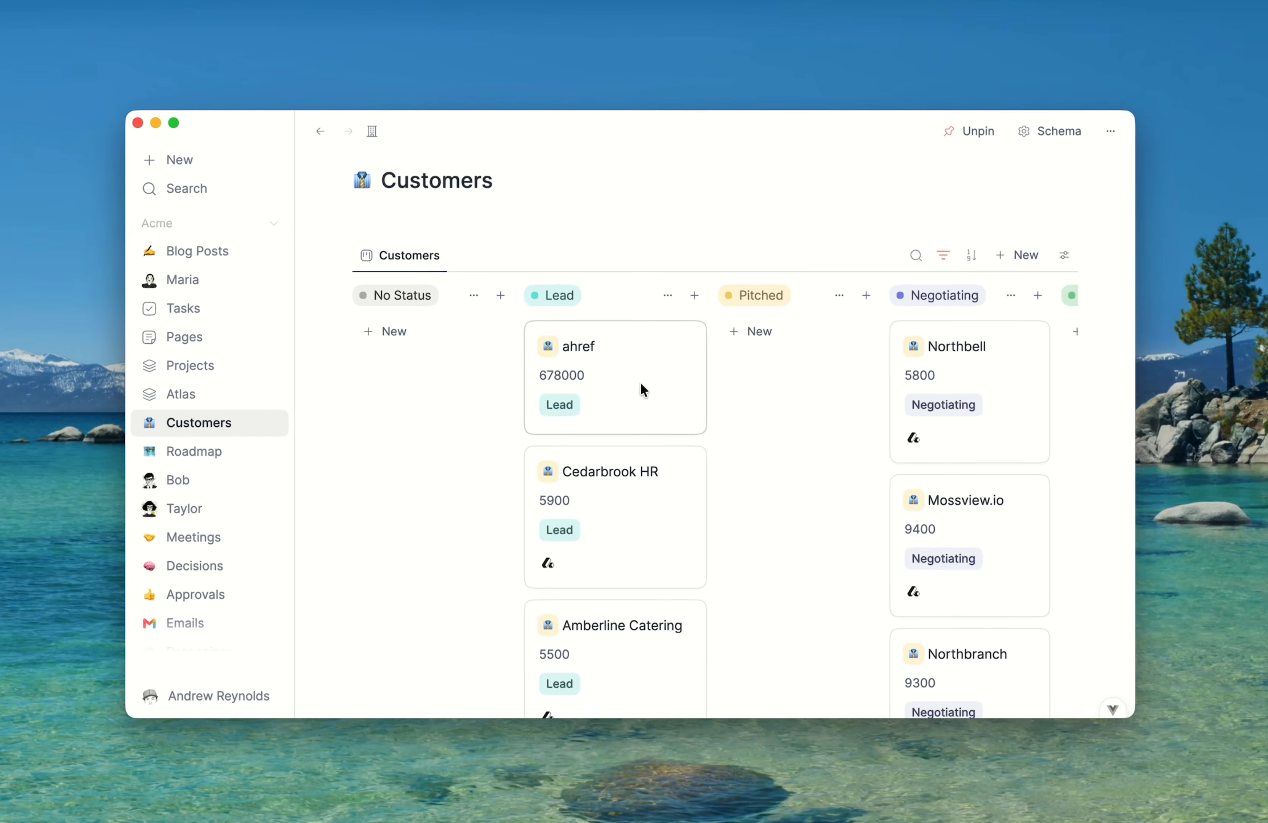
left_click_drag(642, 390, 941, 350)
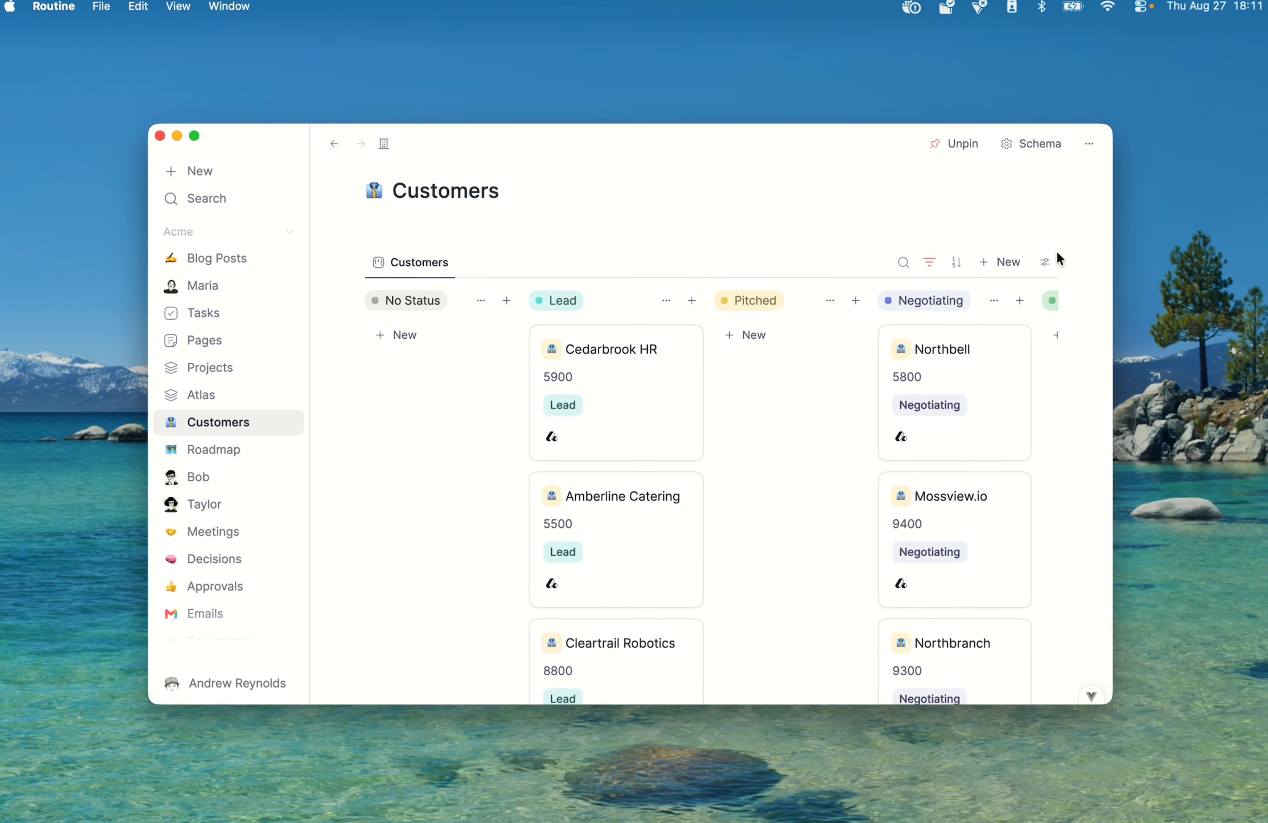
Step: Hide the No Status and Lead groups on the Customers board
left_click(1044, 262)
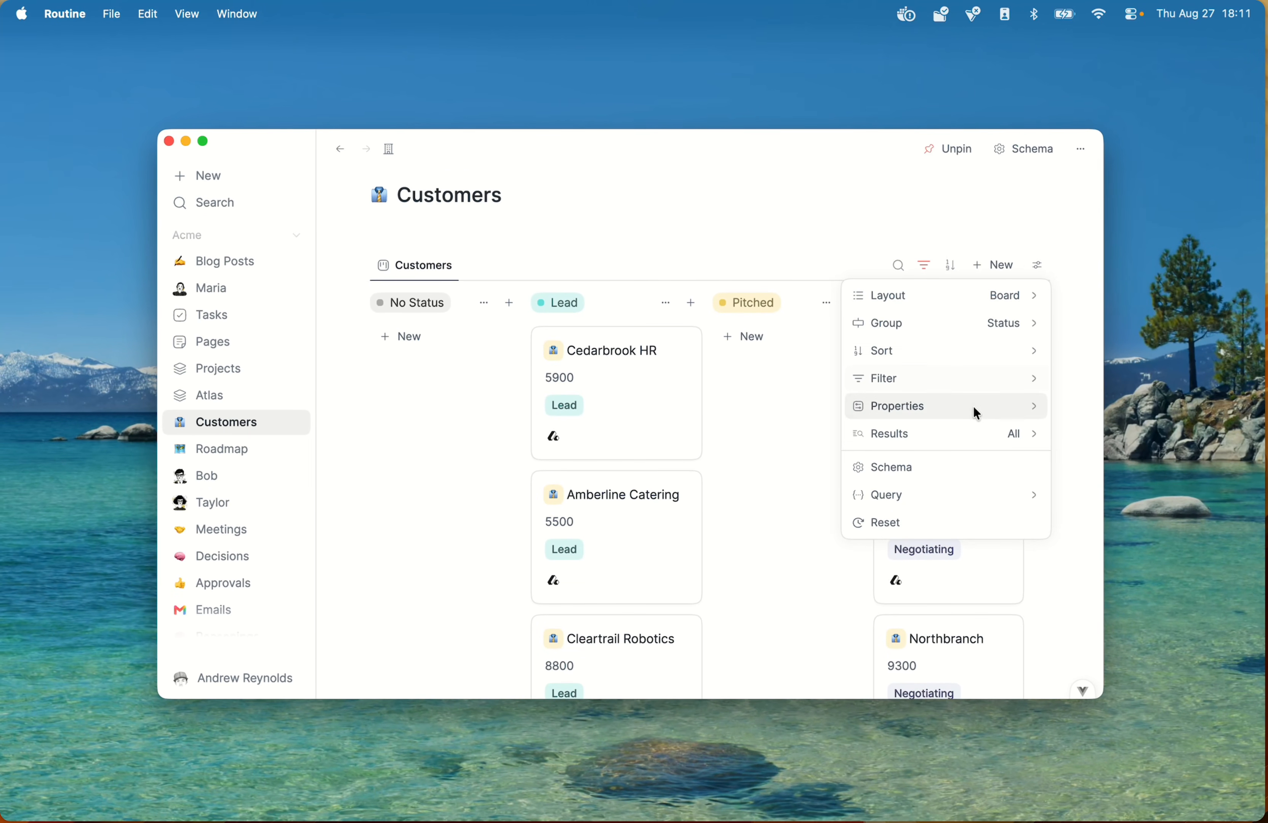
left_click(931, 324)
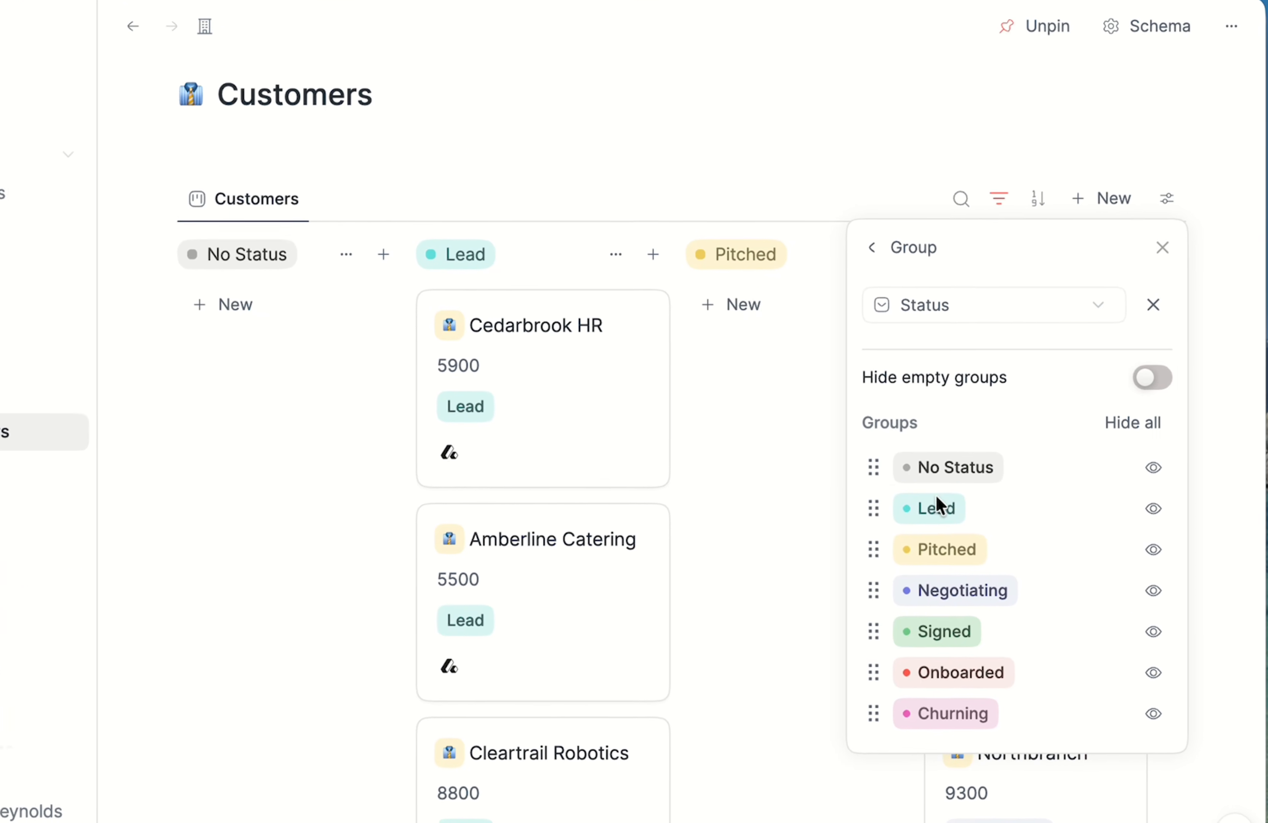
left_click(1156, 468)
left_click(1155, 516)
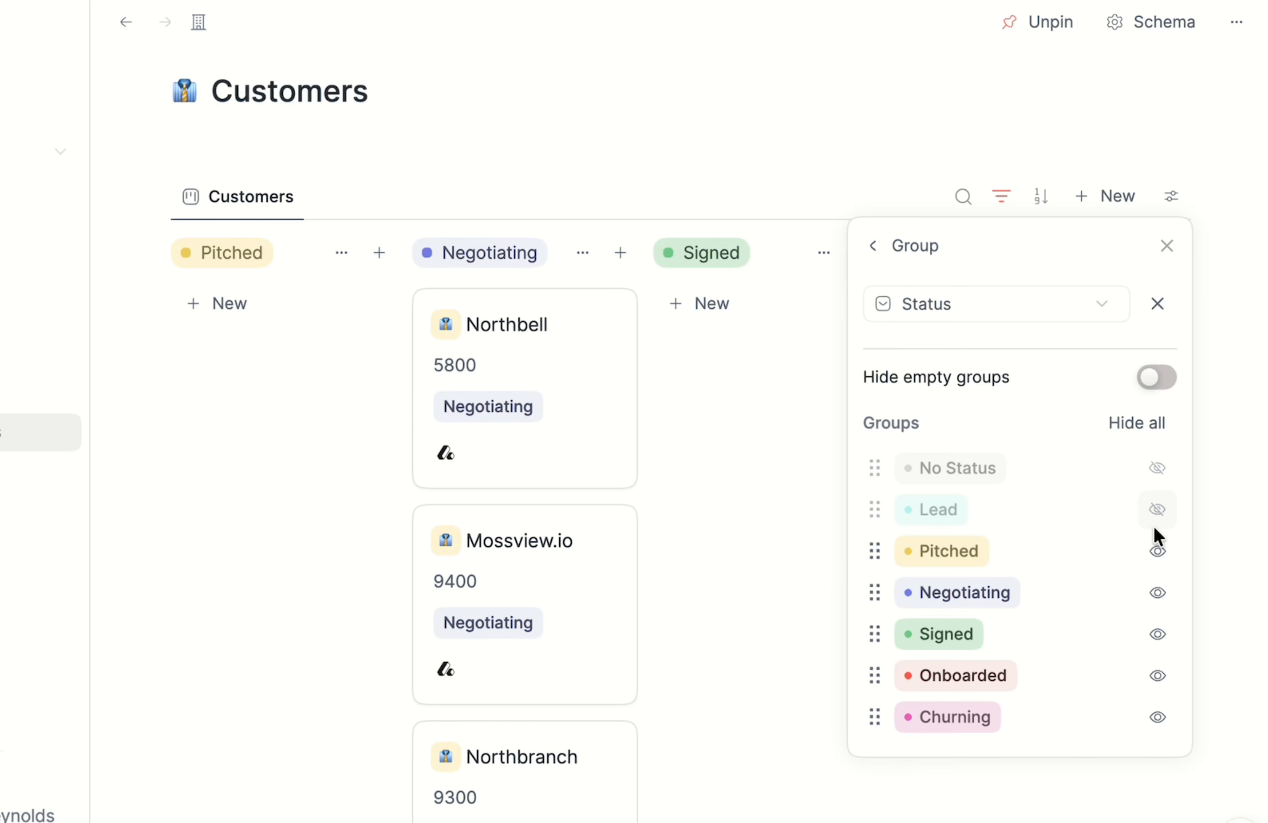
Step: Try hiding the board's empty groups, show them again, and close the group settings
left_click(1156, 378)
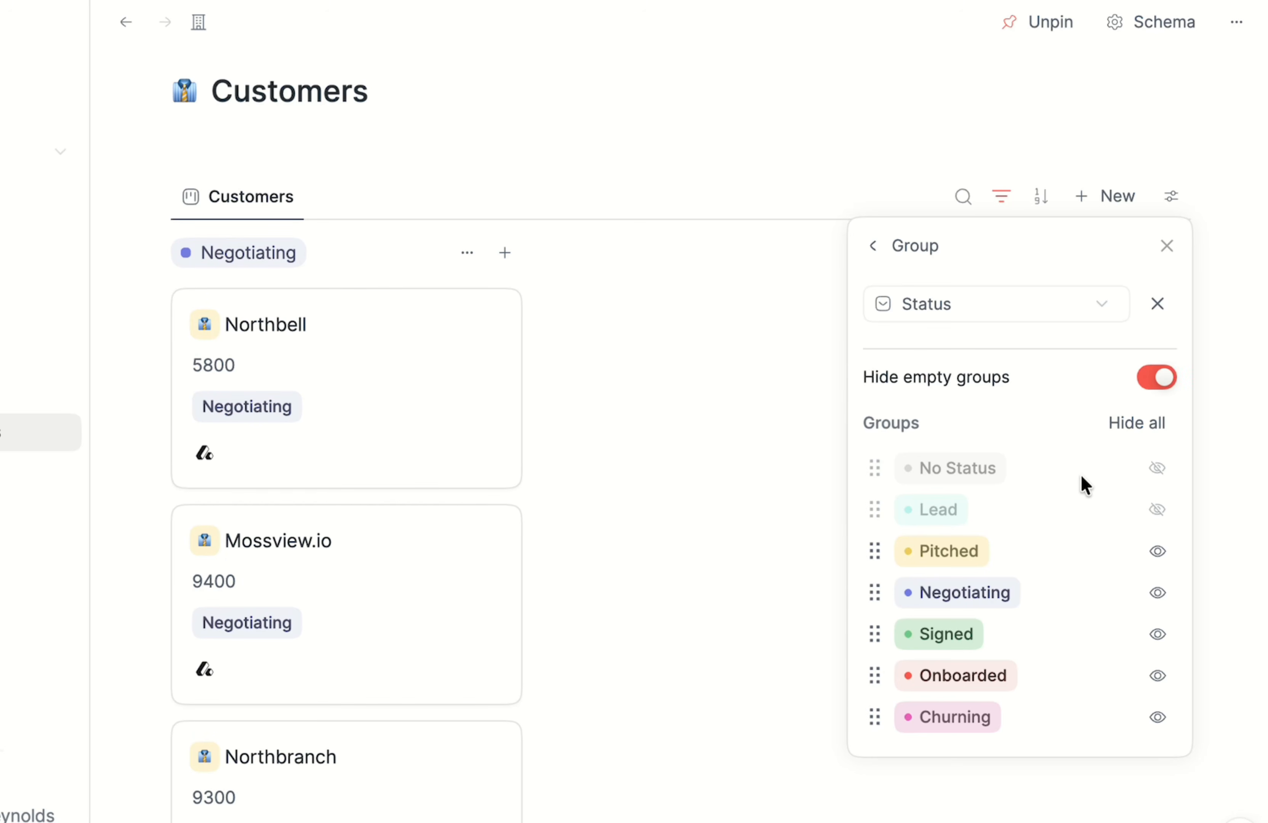
left_click(1154, 381)
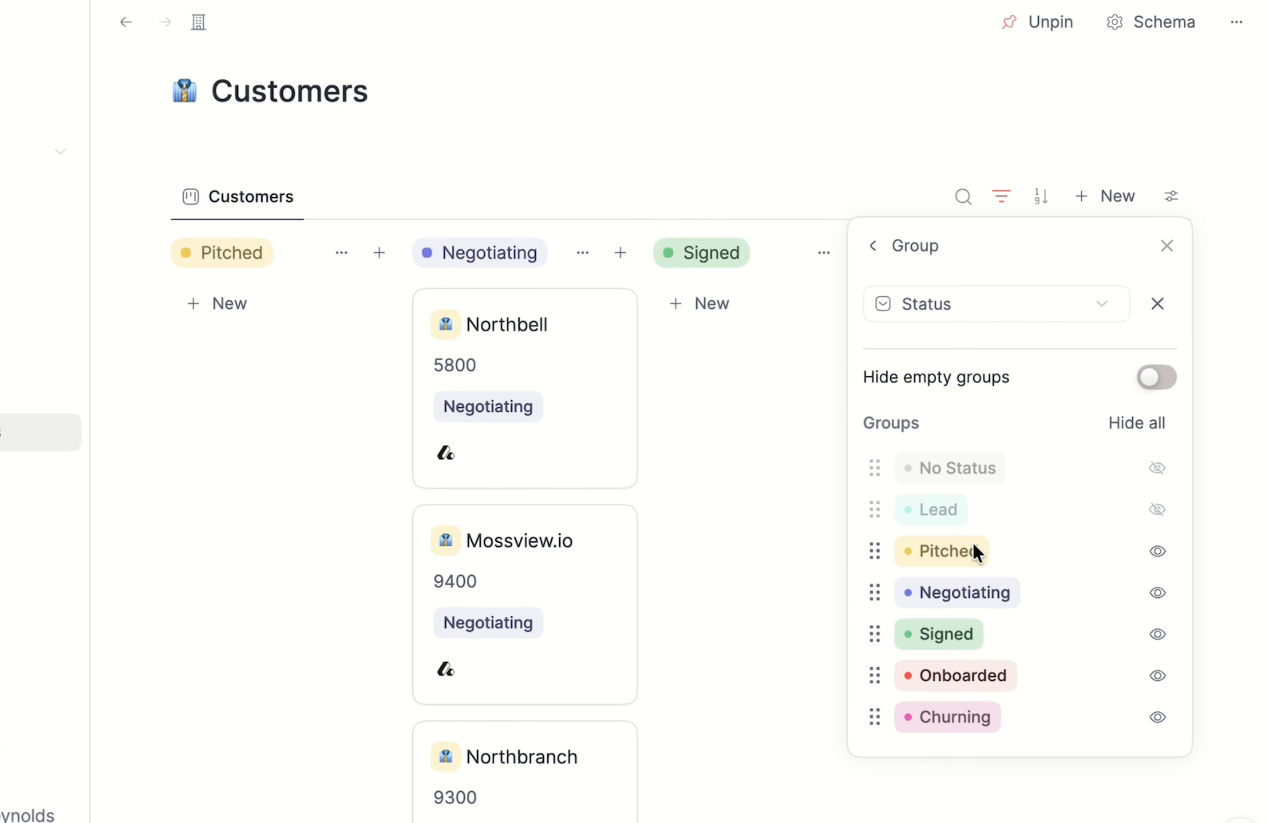
mouse_move(874, 551)
left_mouse_down()
mouse_move(875, 609)
mouse_move(866, 563)
left_mouse_up()
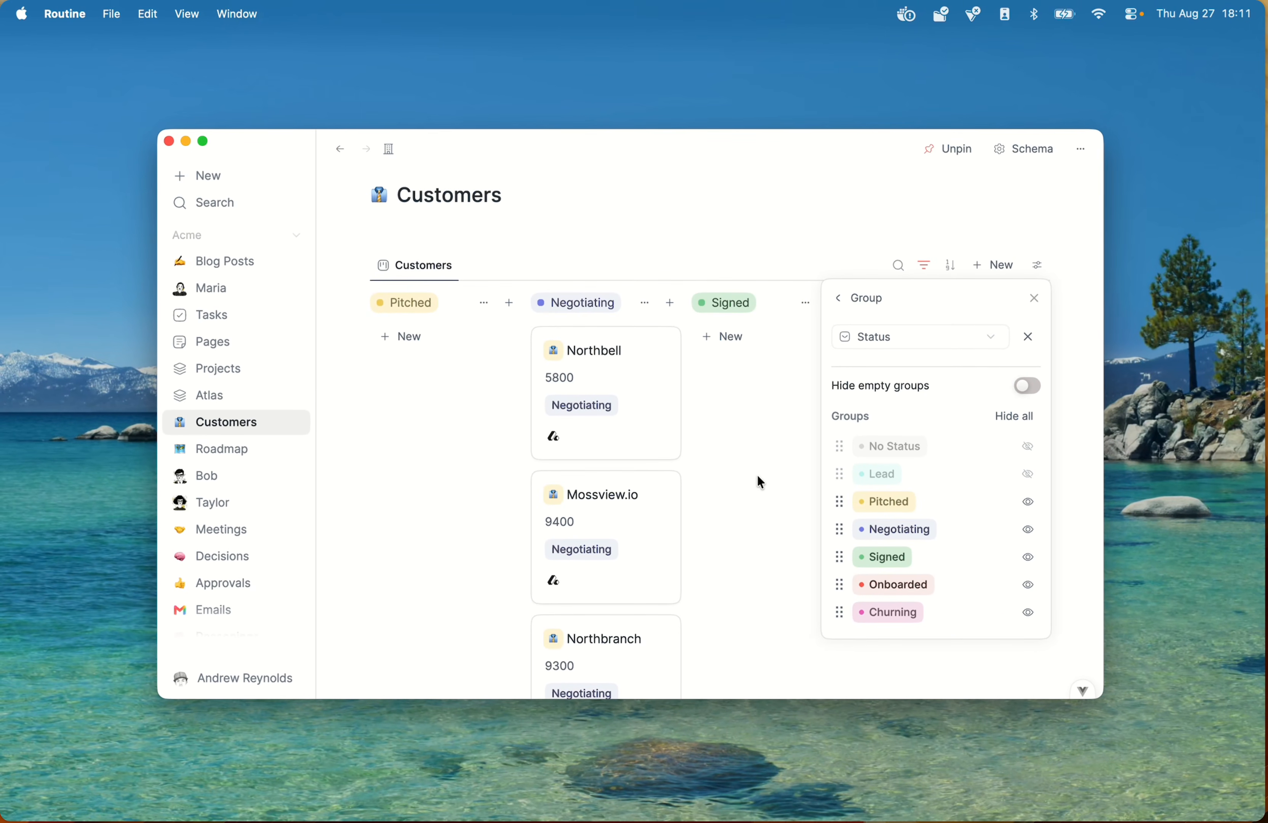
left_click(757, 475)
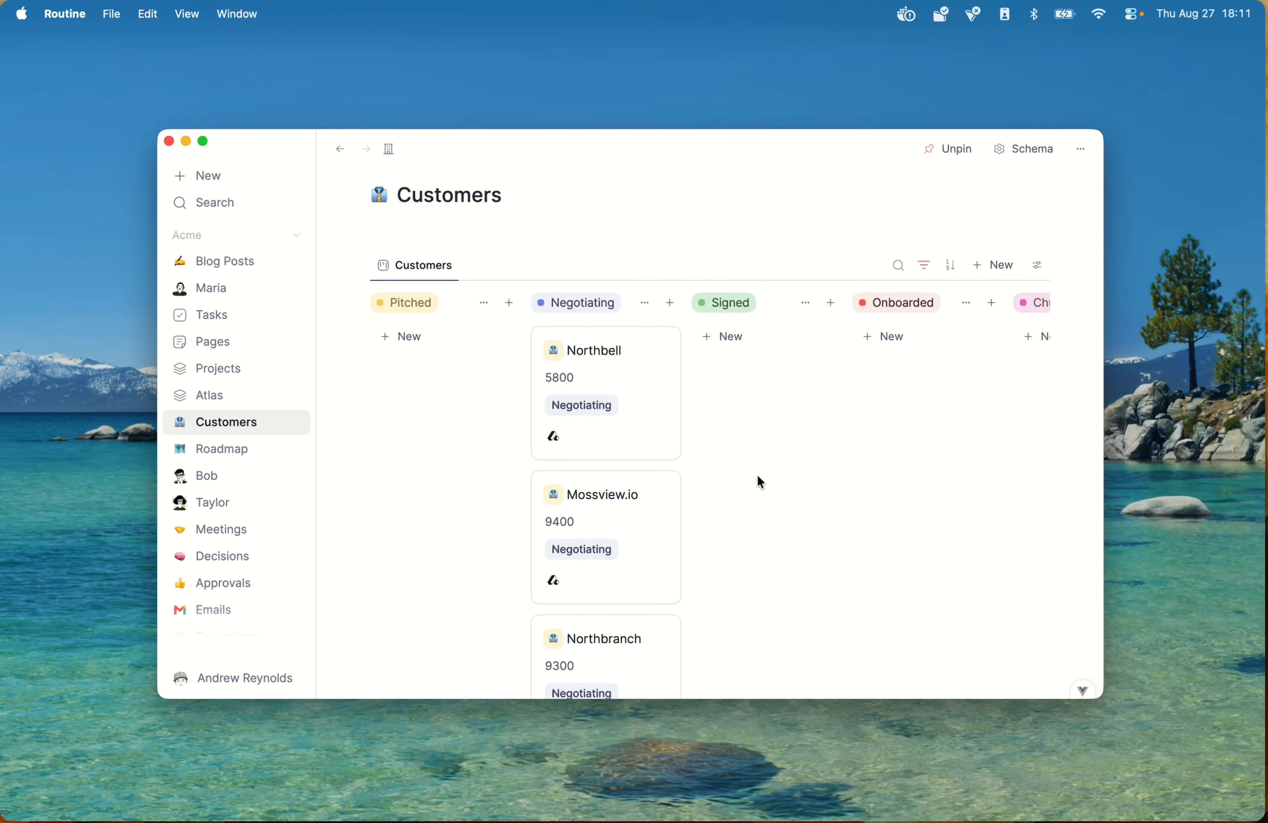
Step: Check the Negotiating group's own options on the board and close them without applying any
left_click(645, 304)
left_click(645, 304)
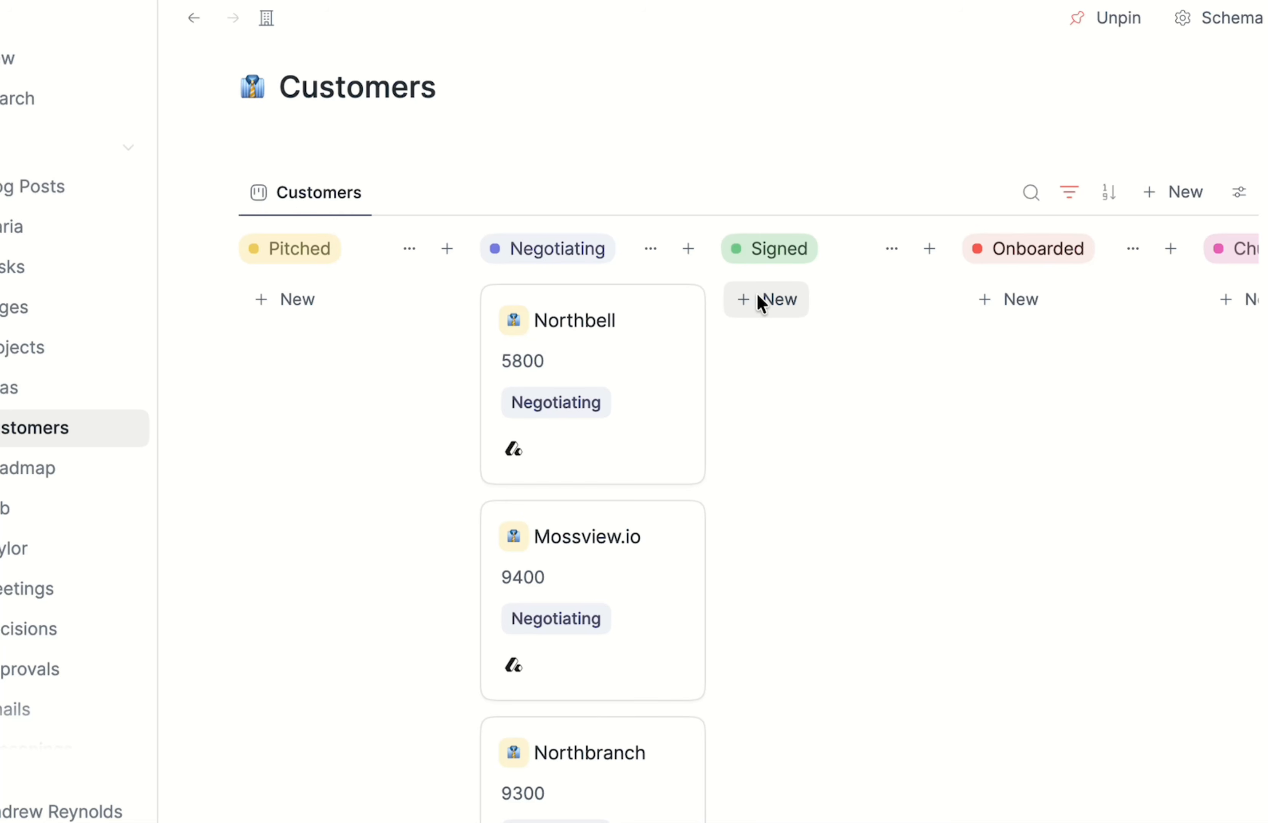
left_click(650, 248)
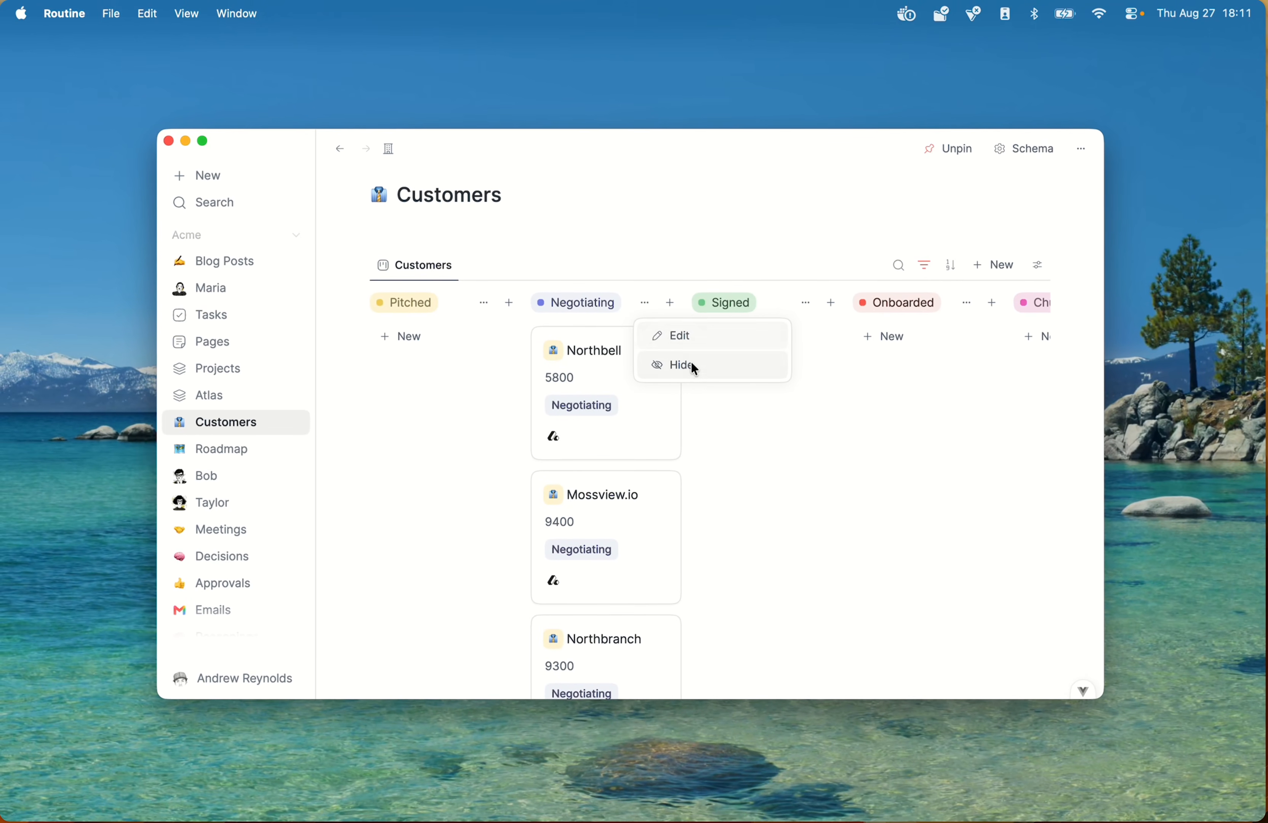
left_click(653, 259)
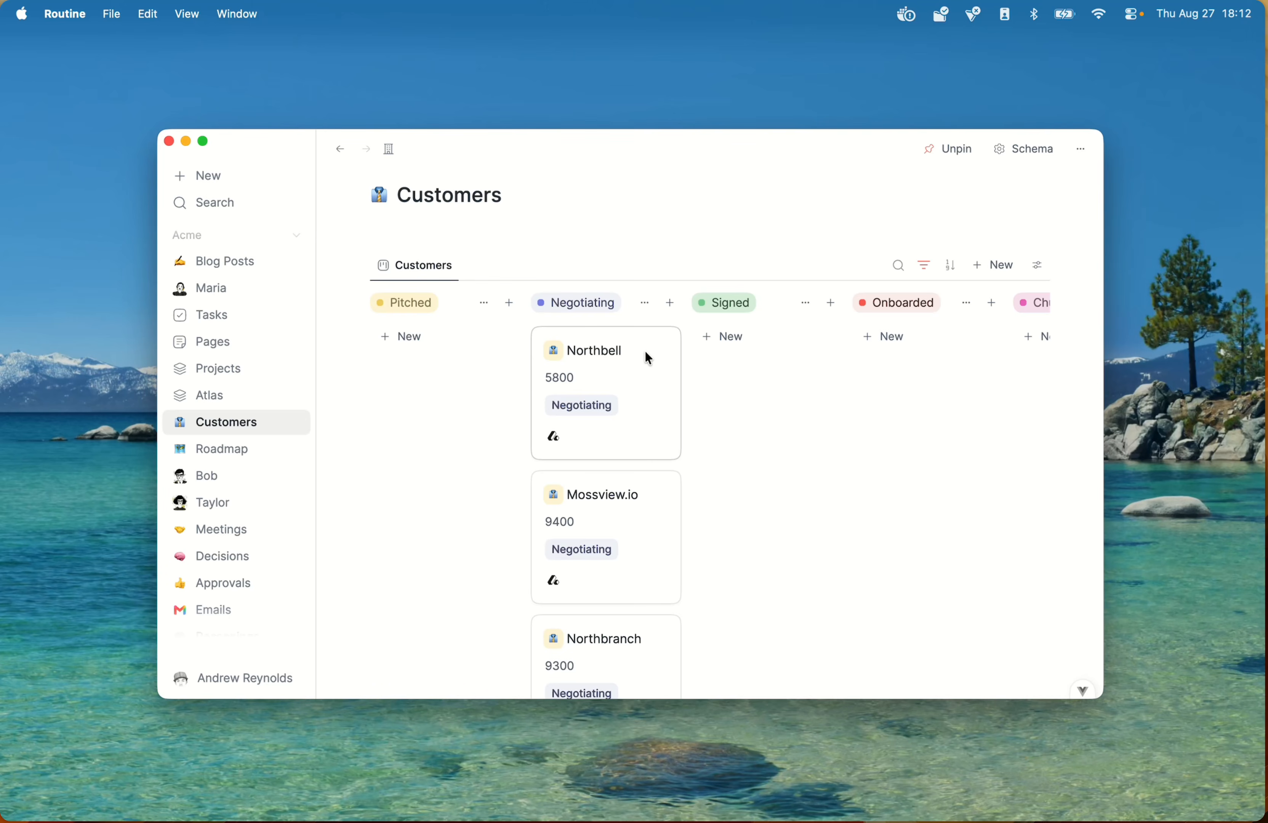
Step: Go to the private workspace's Pages and create a page titled "New views"
scroll(252, 311, "up", 5)
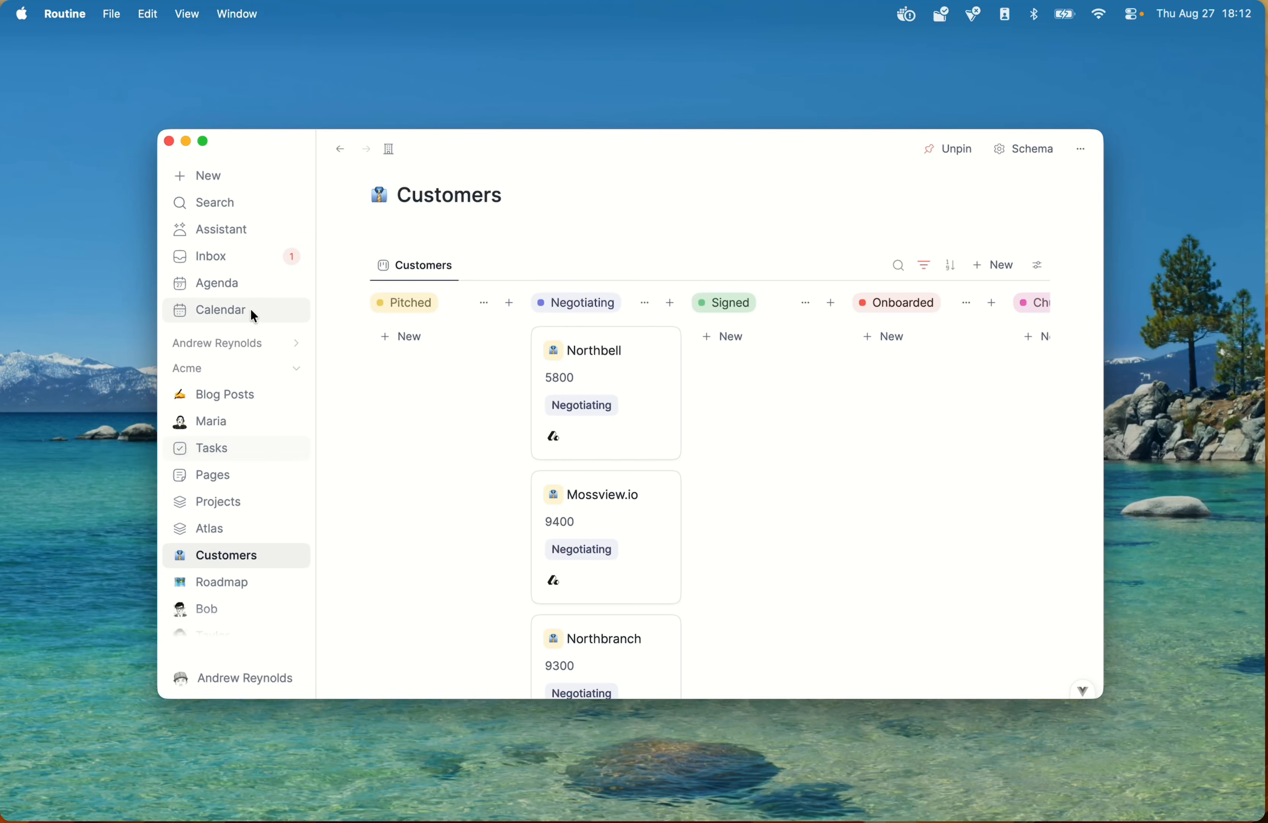
left_click(237, 282)
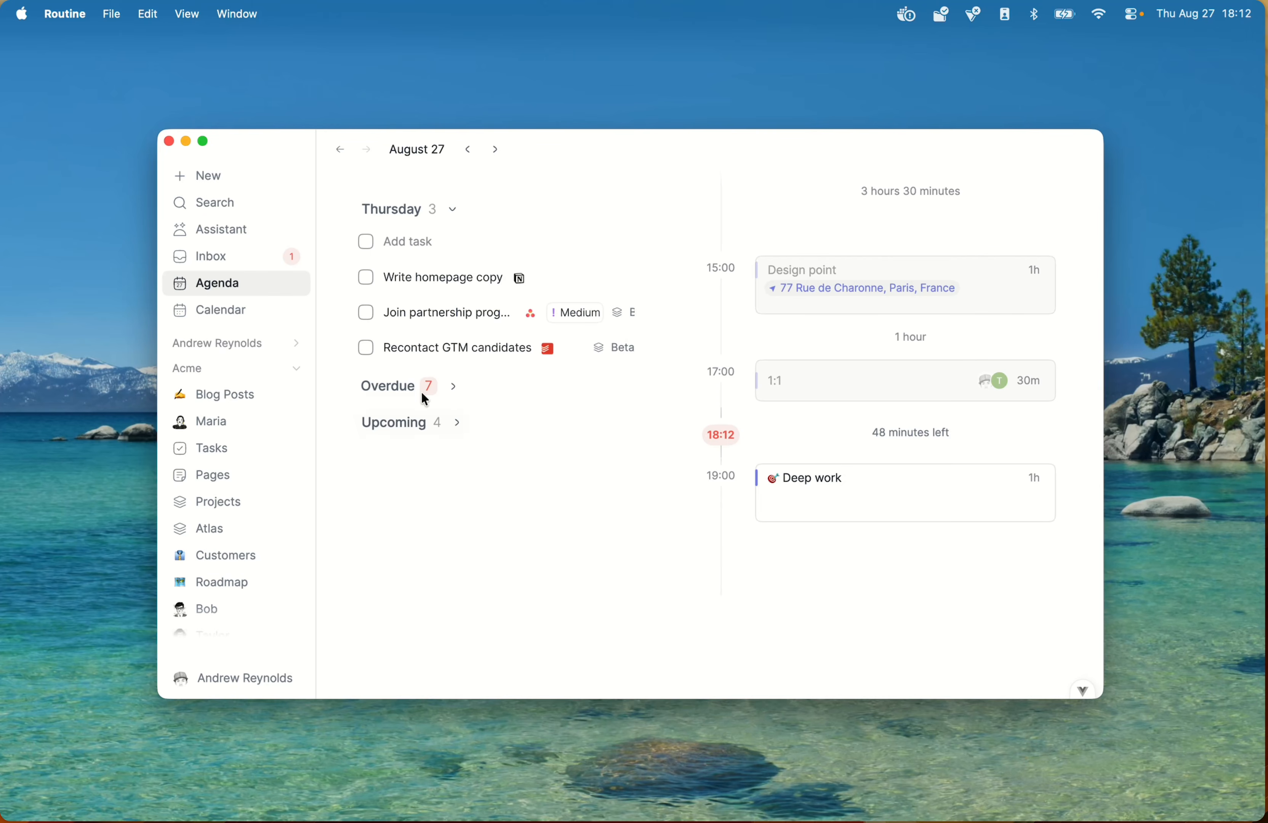
left_click(229, 337)
left_click(230, 395)
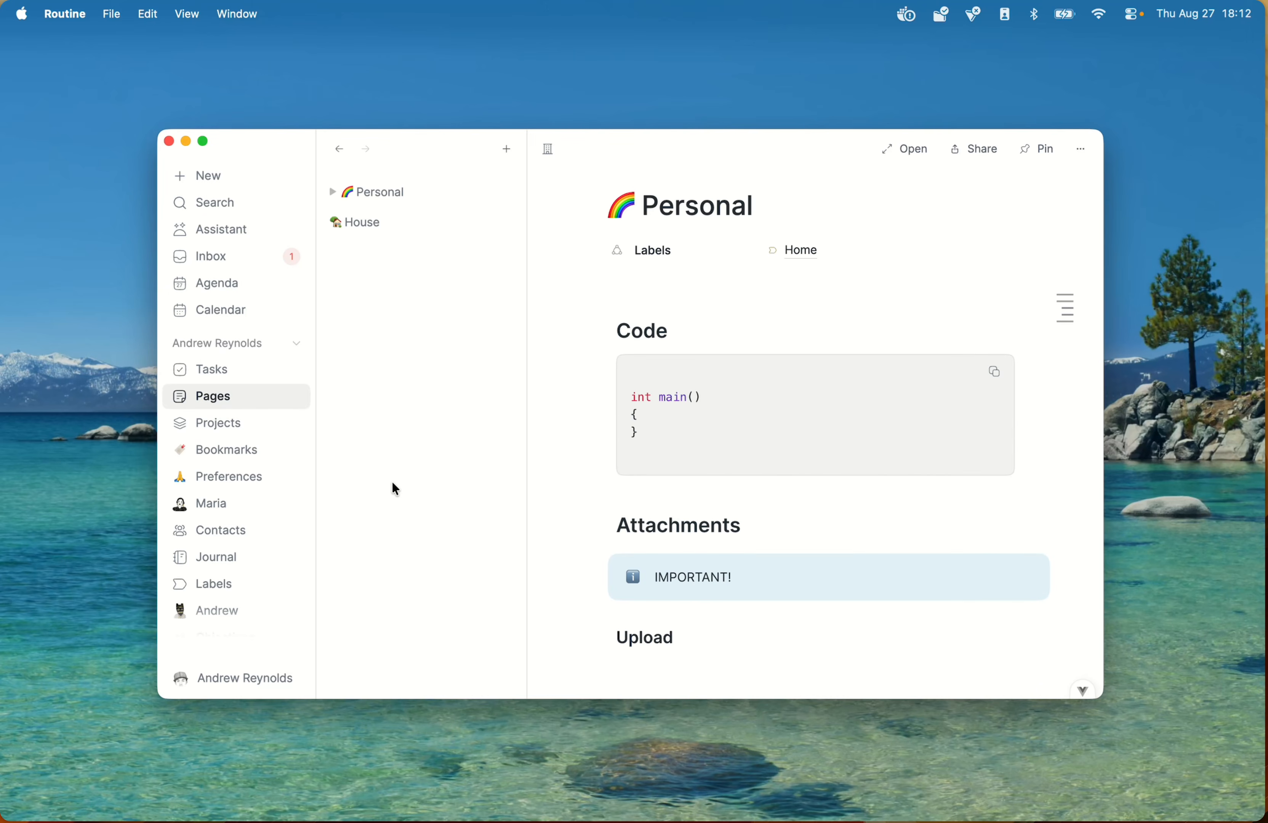
left_click(507, 149)
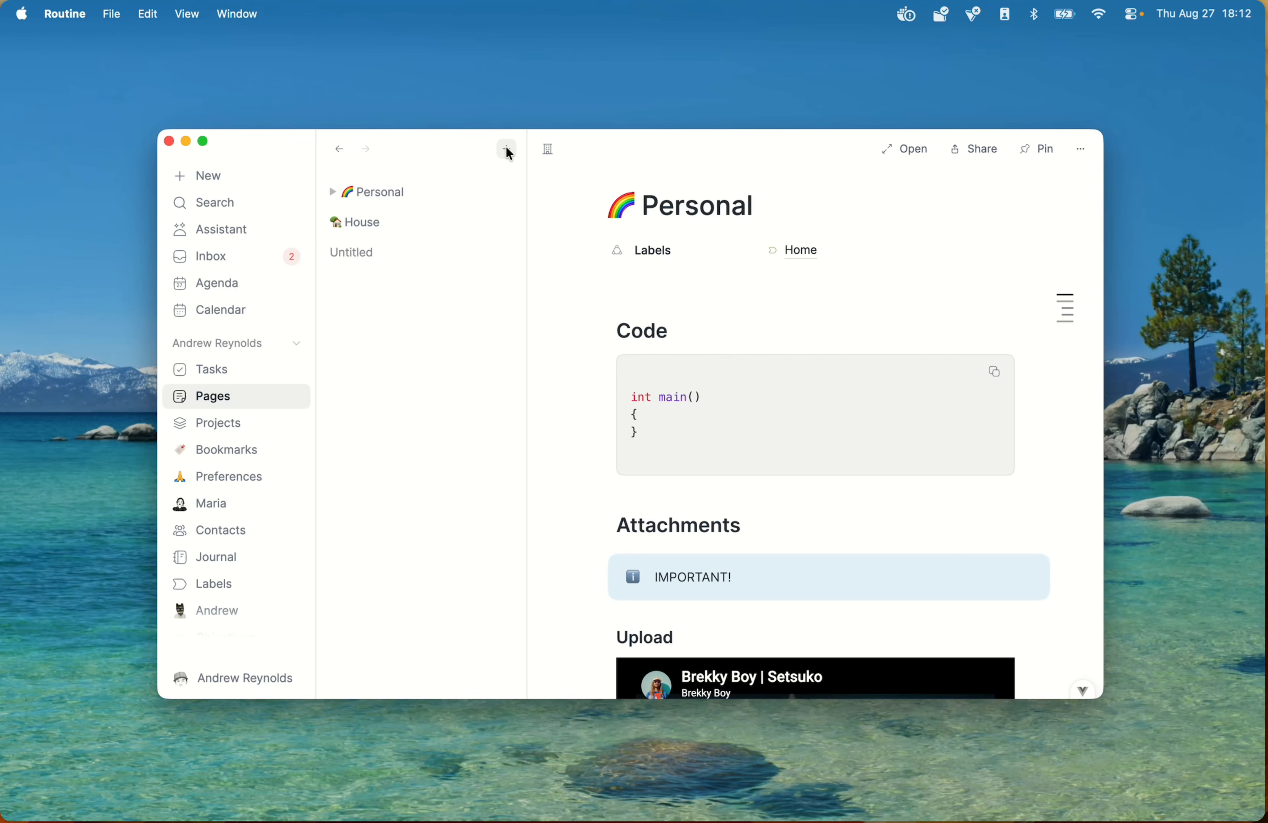
type("New views")
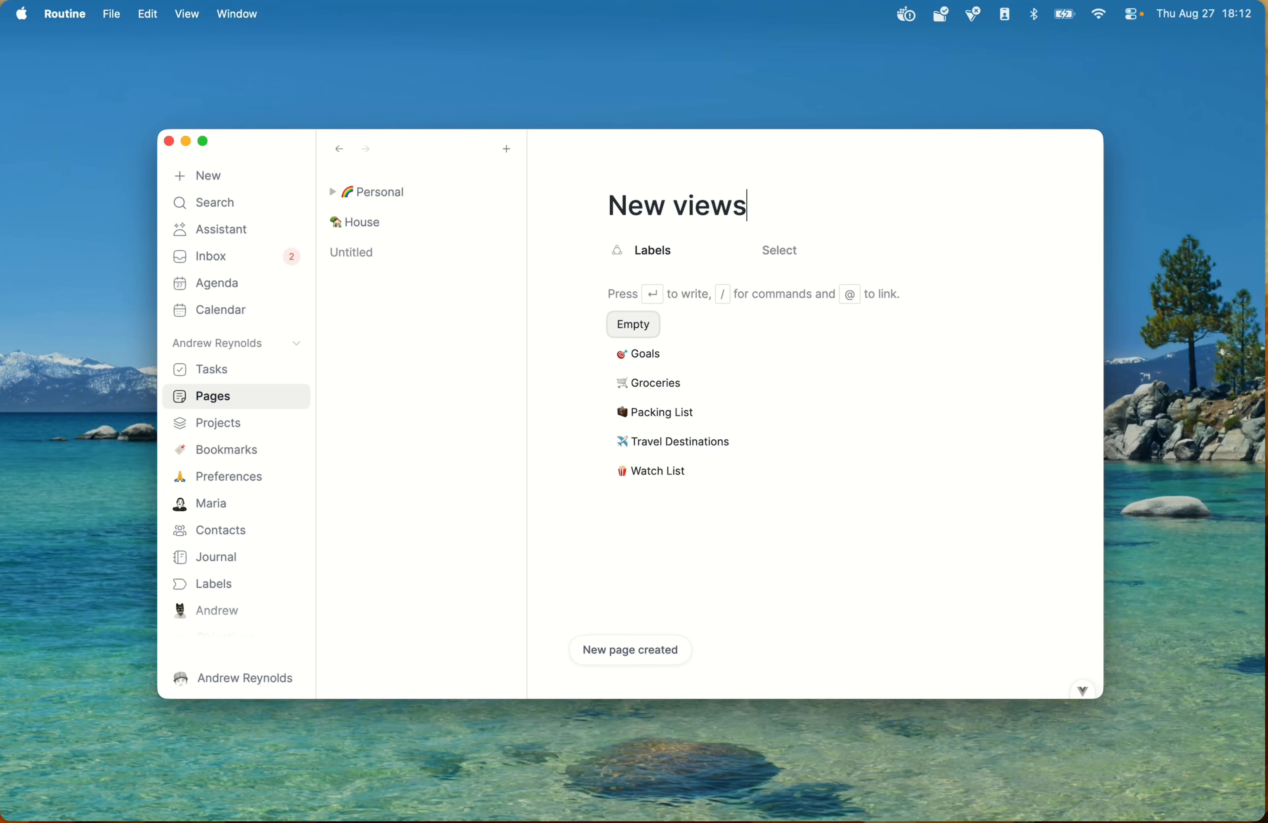
Step: Insert an activity view into the page body with the Tasks database as its data source
key("Return")
type("/view")
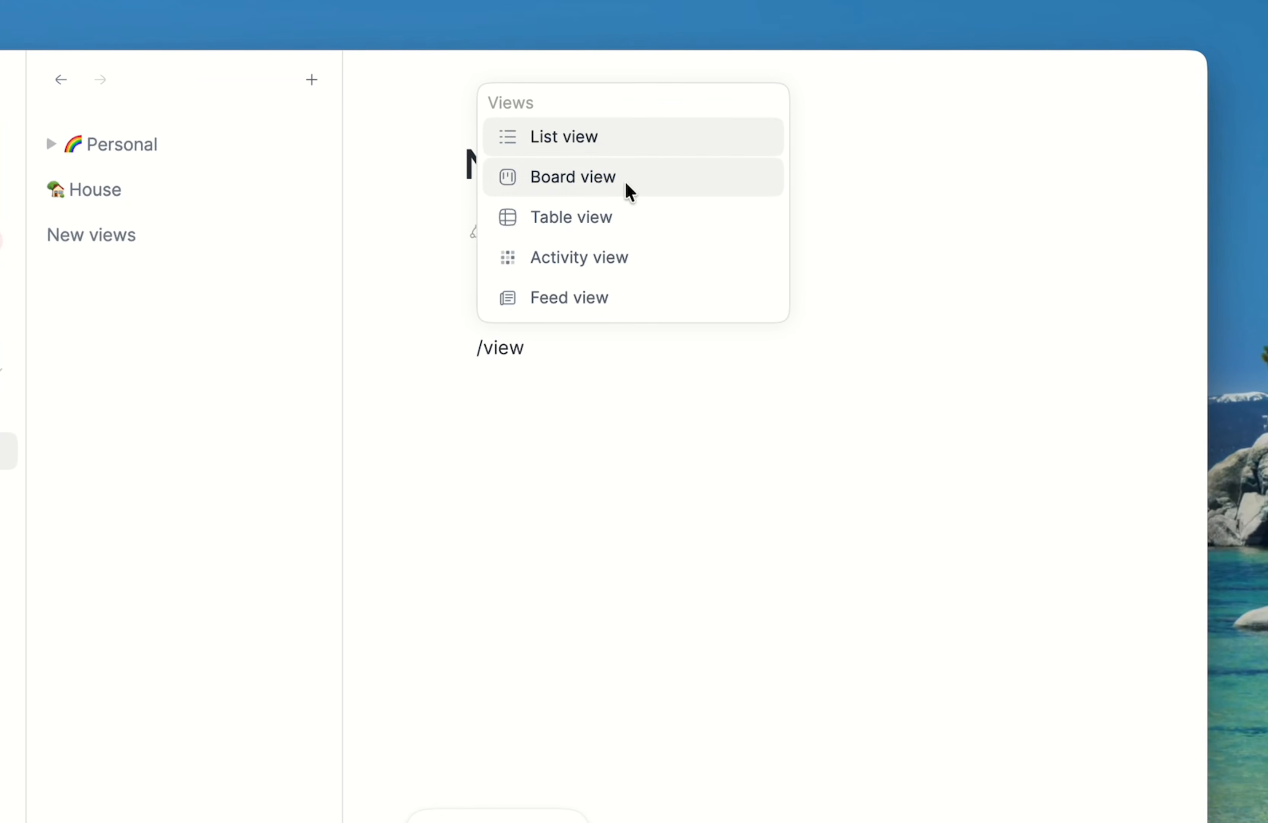
left_click(627, 257)
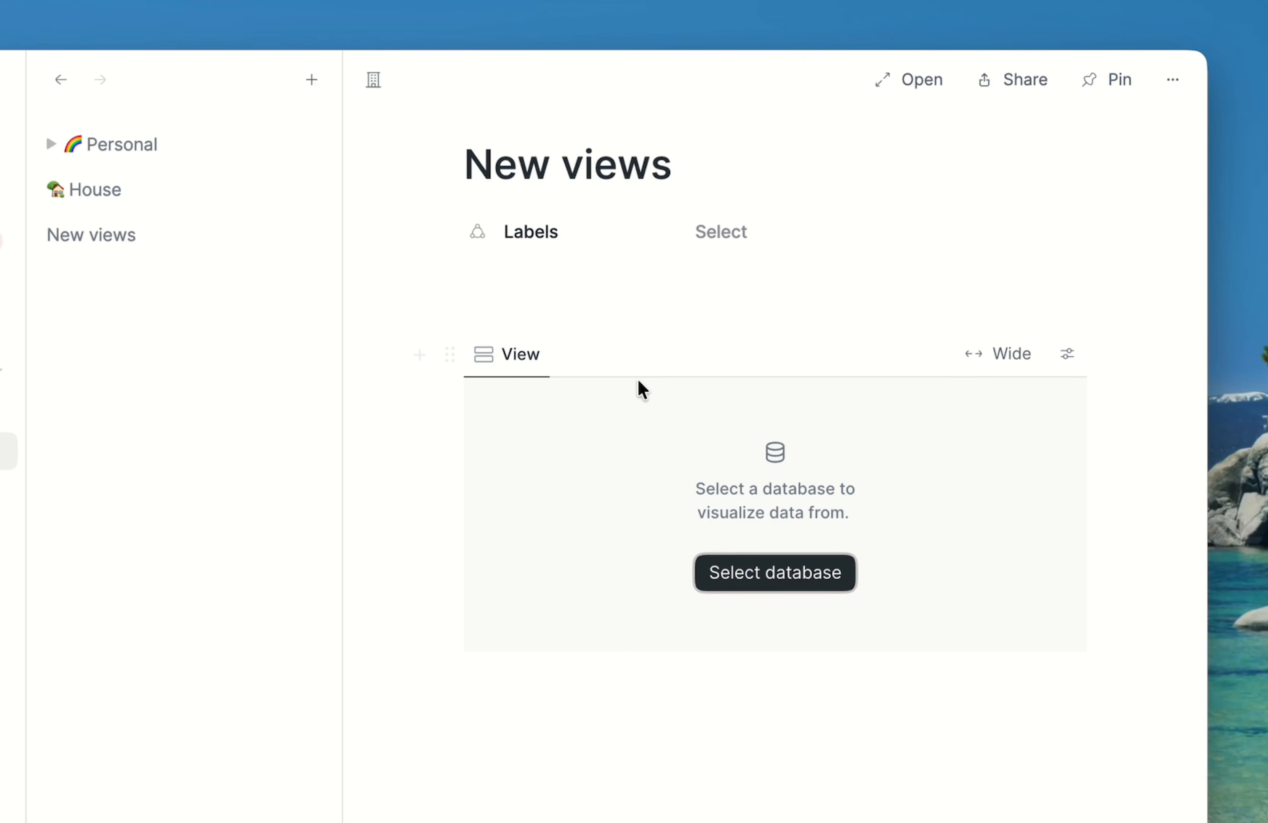
left_click(776, 562)
type("task")
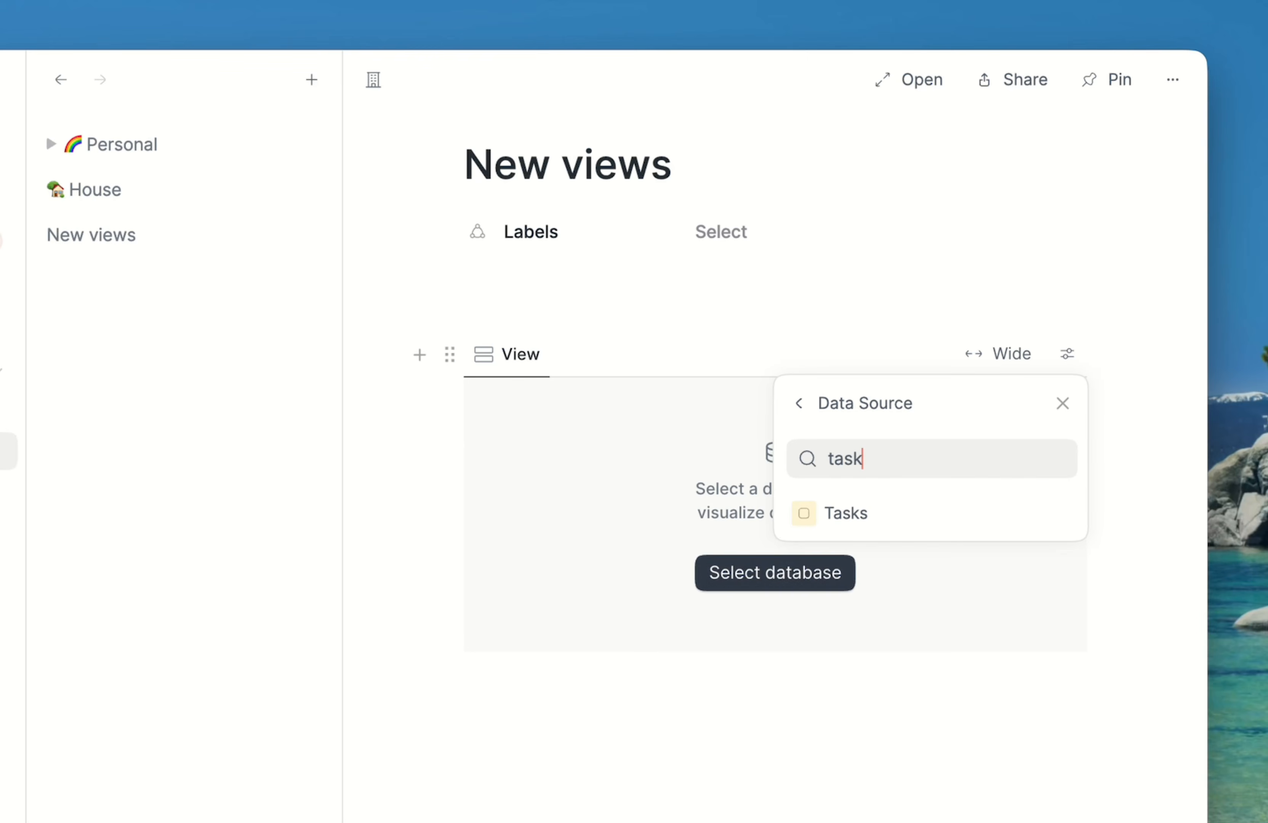
left_click(817, 512)
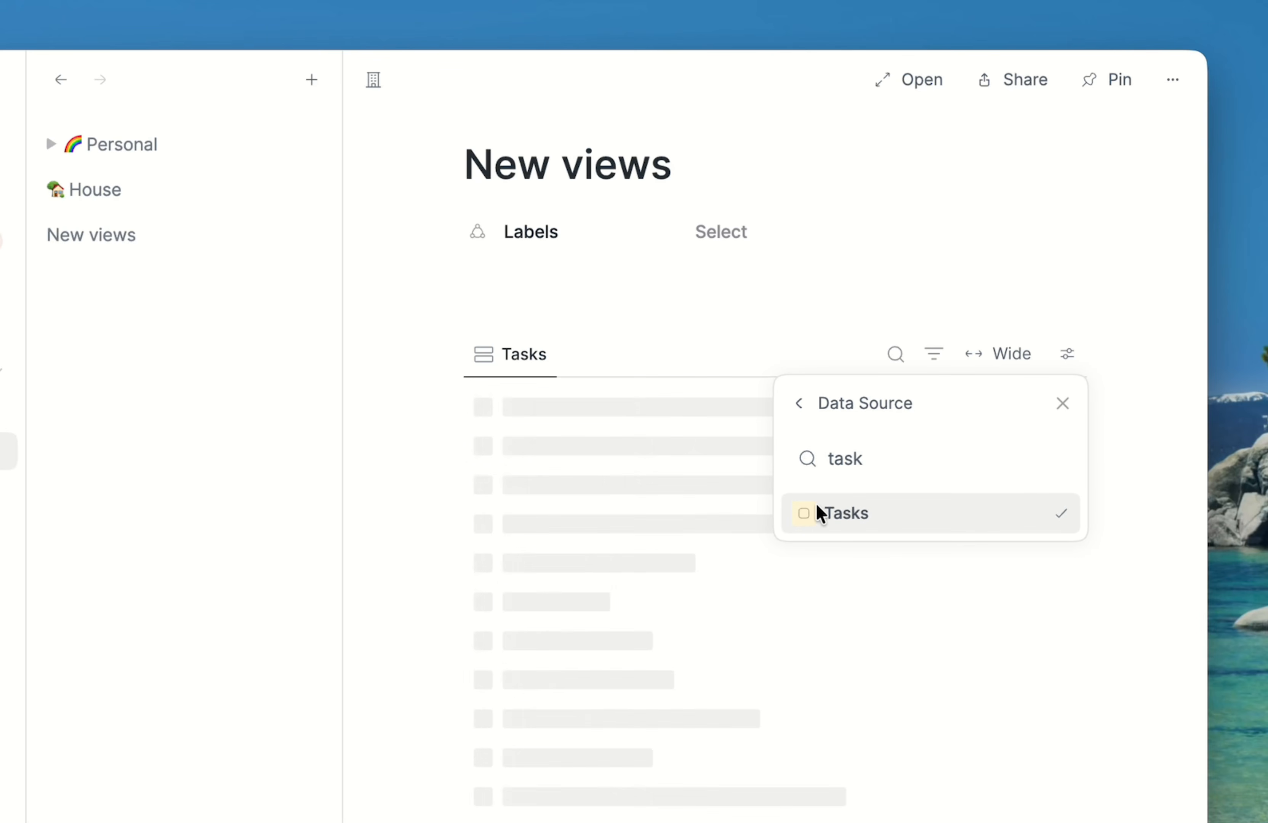
Step: Base the activity view on the PlannedFor date property and inspect individual days across its months
left_click(834, 405)
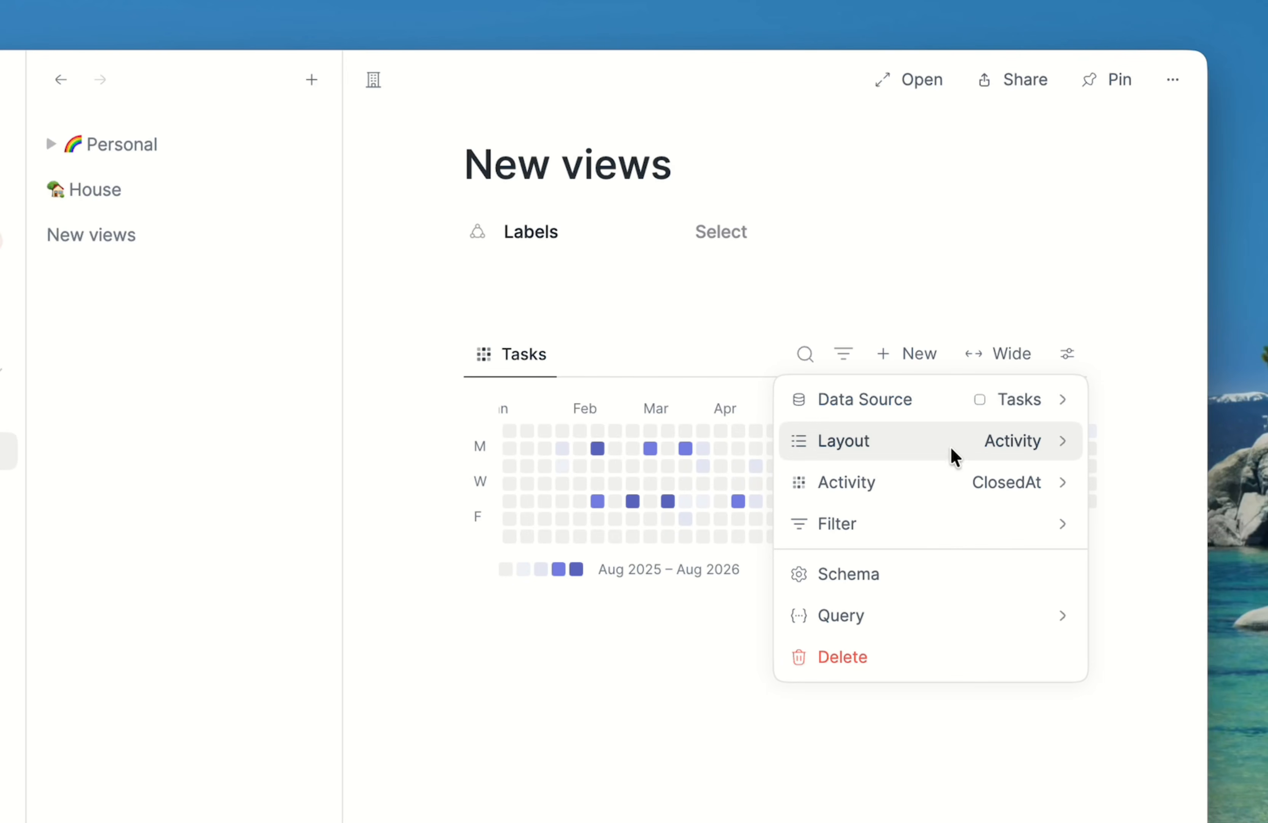
left_click(965, 477)
left_click(880, 501)
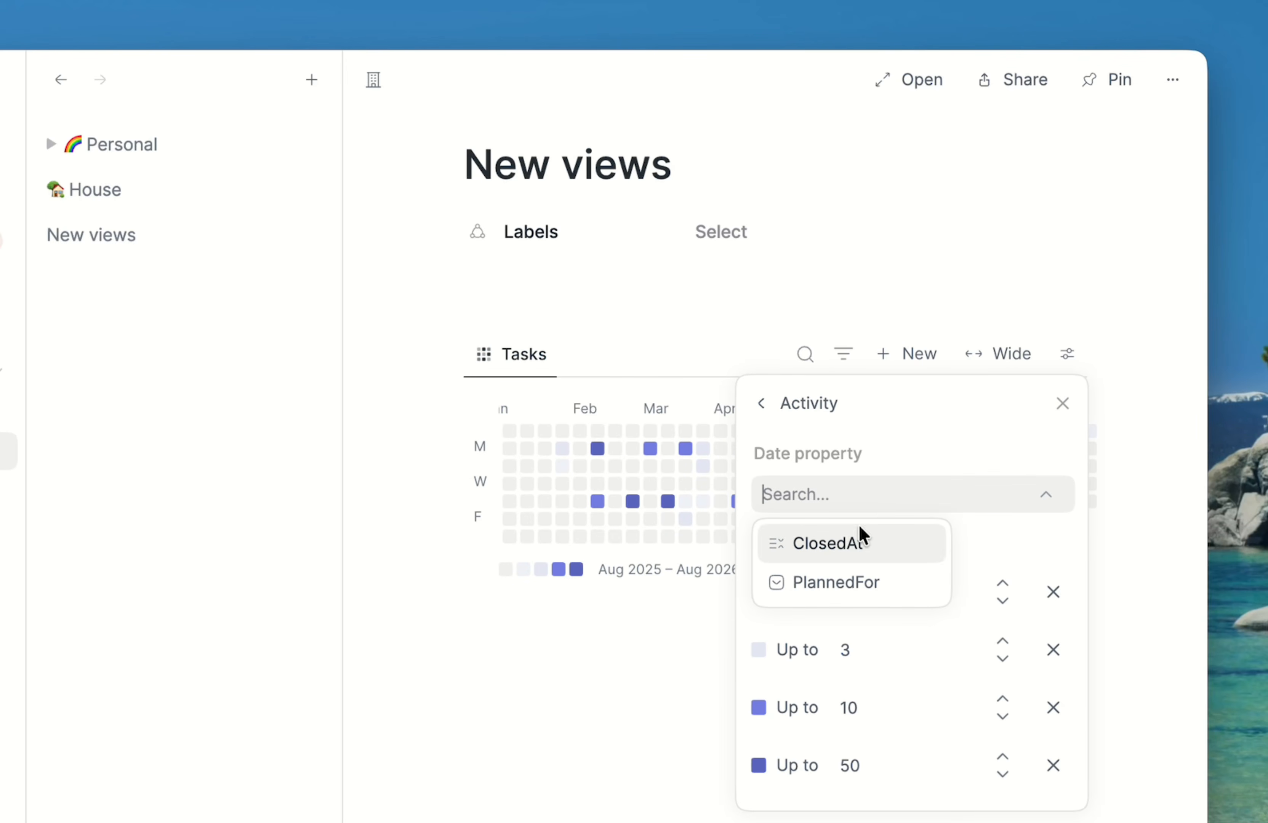
left_click(837, 582)
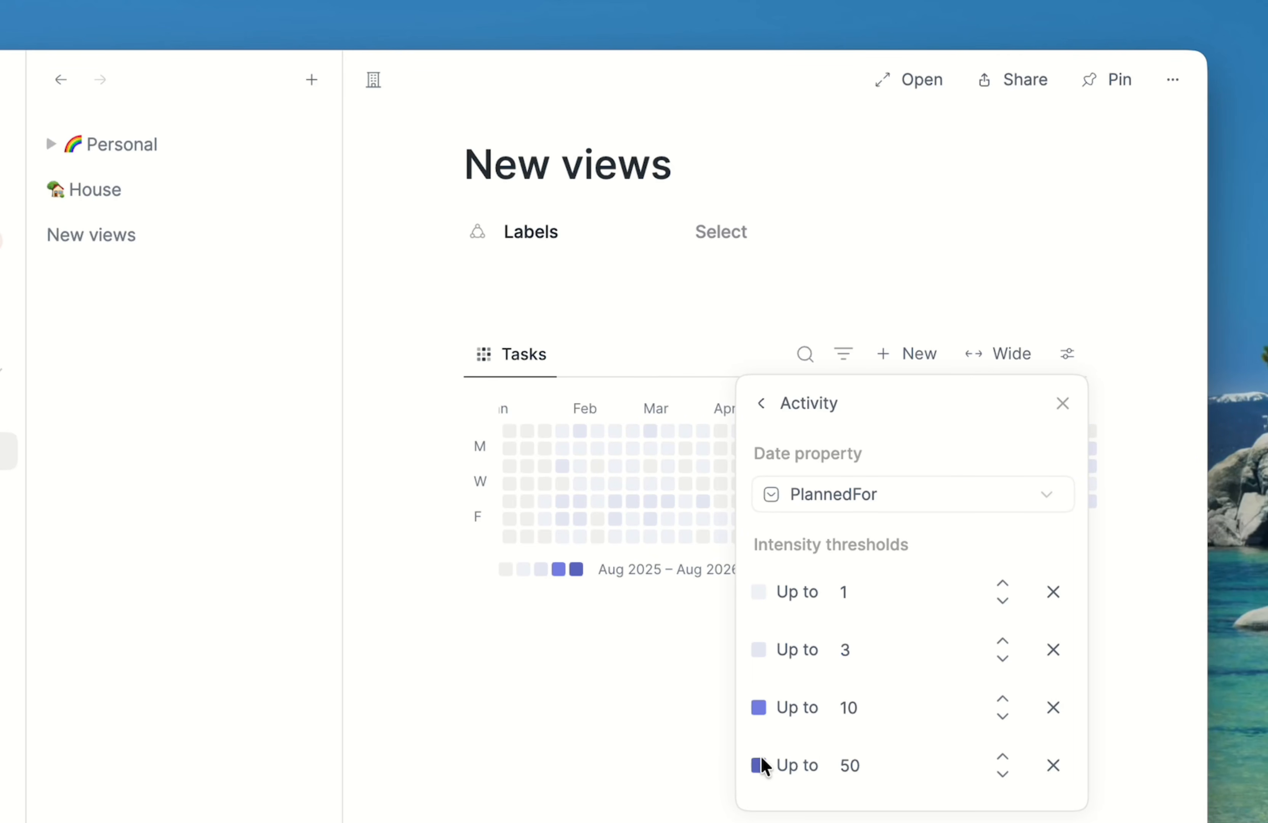
left_click(559, 788)
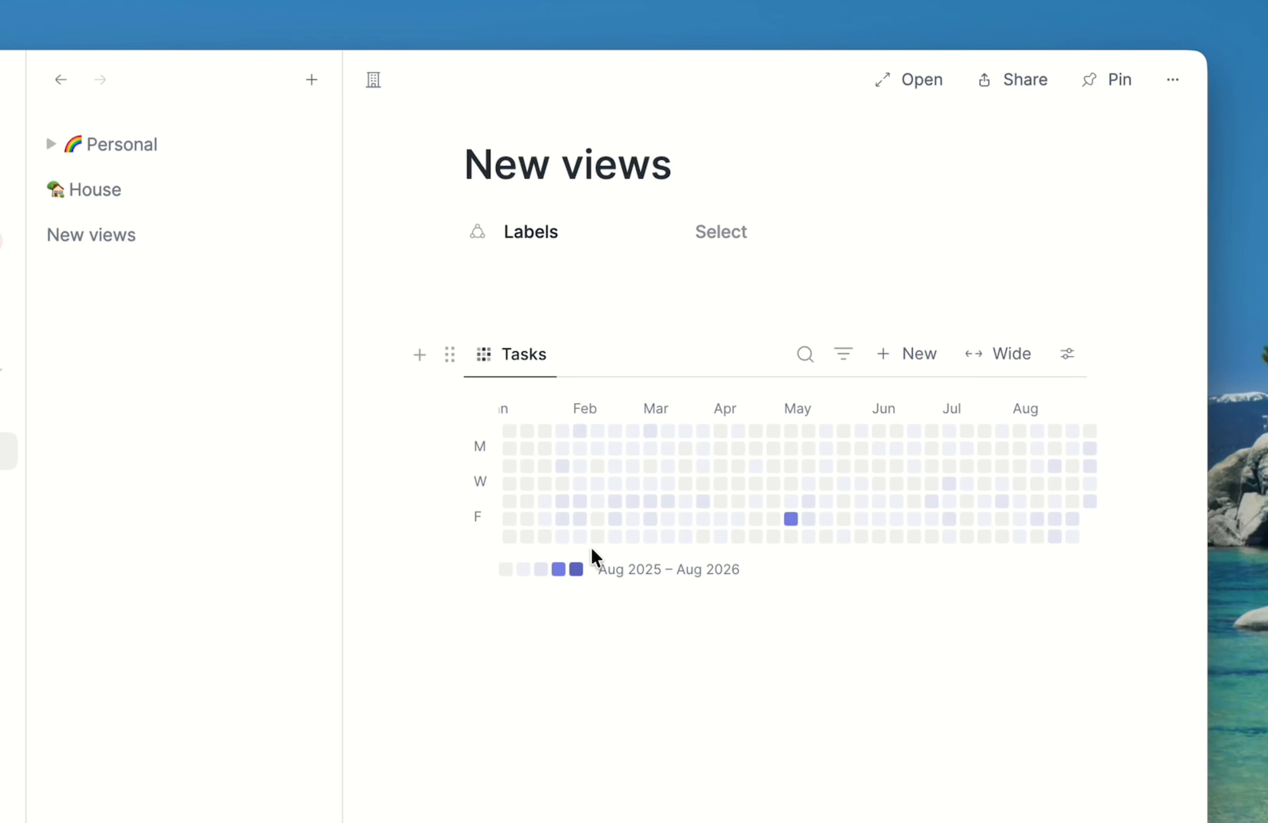
scroll(750, 494, "left", 6)
scroll(750, 493, "right", 6)
mouse_move(786, 520)
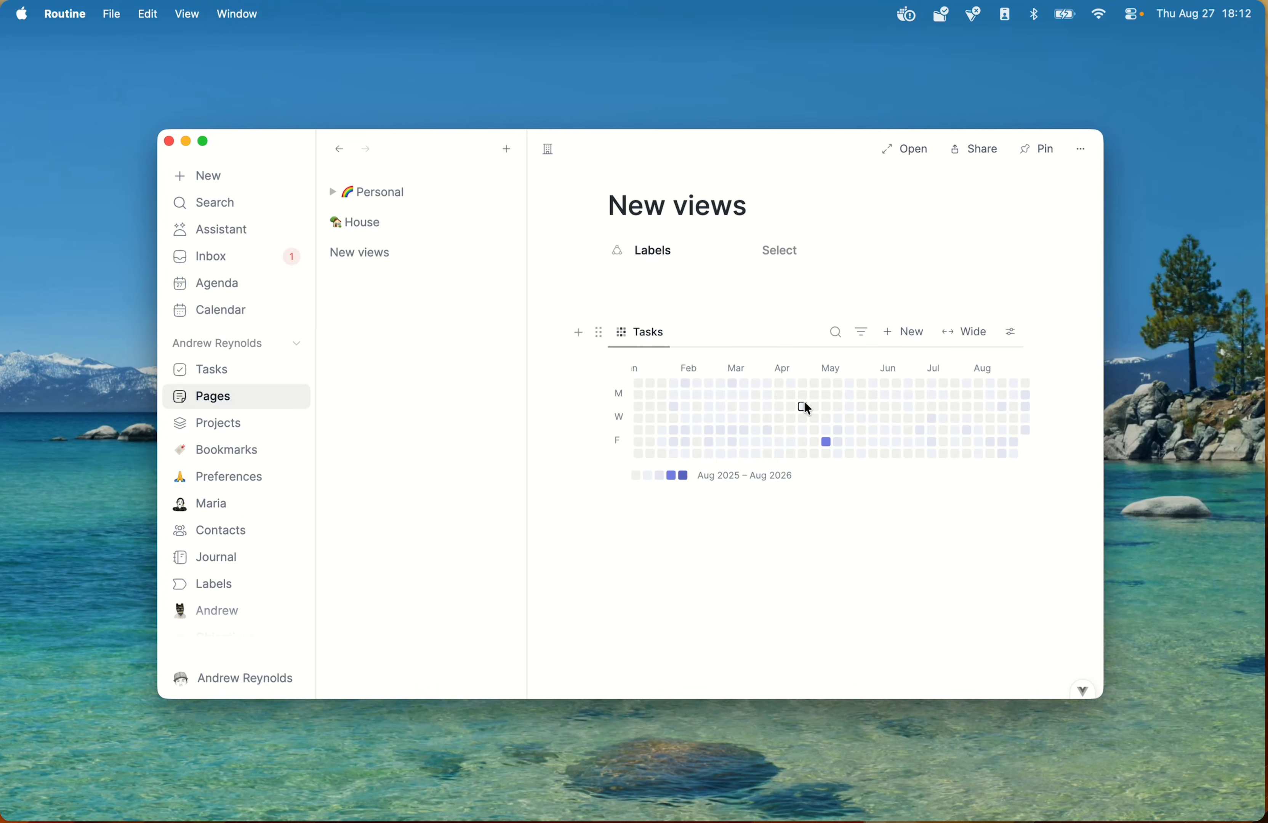
mouse_move(804, 403)
Step: Change the Tasks view's layout from Activity to Feed
left_click(1009, 331)
left_click(973, 364)
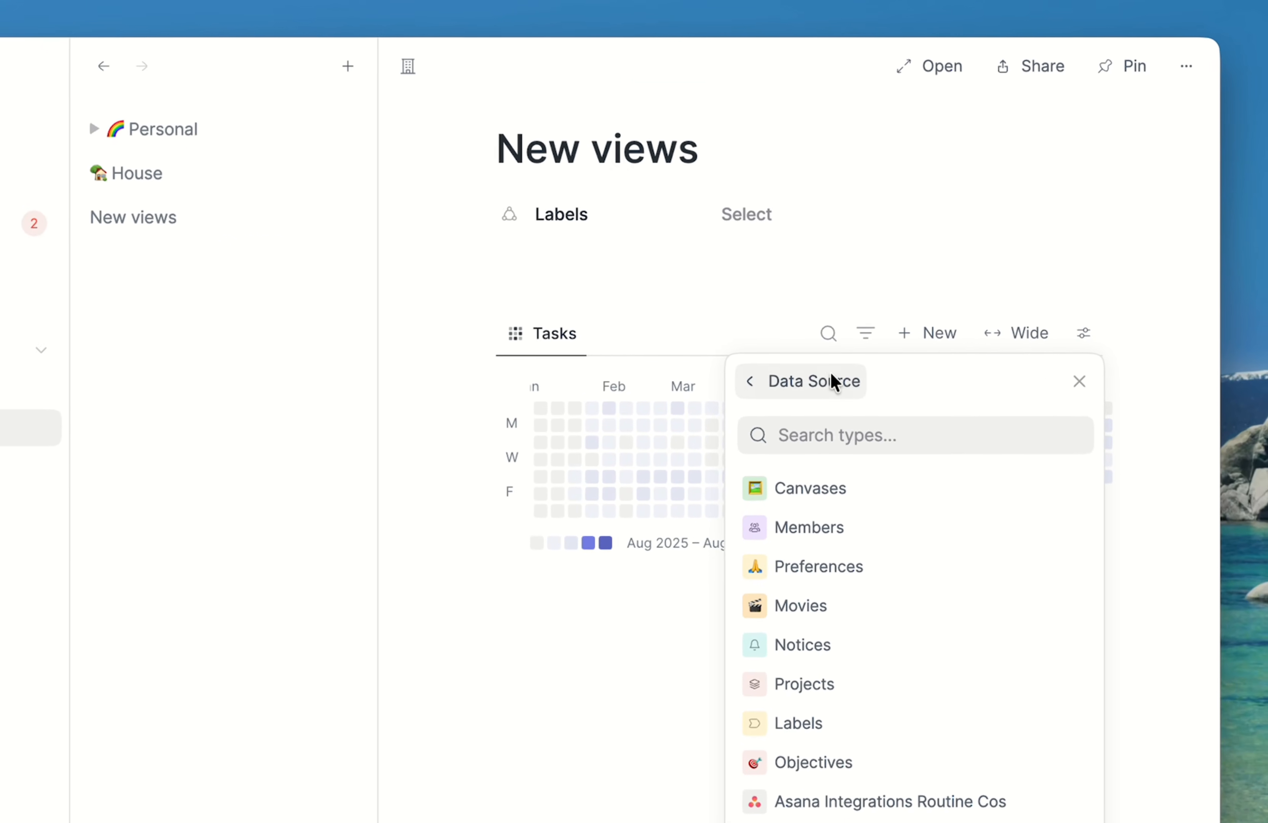
left_click(830, 372)
left_click(906, 419)
left_click(890, 563)
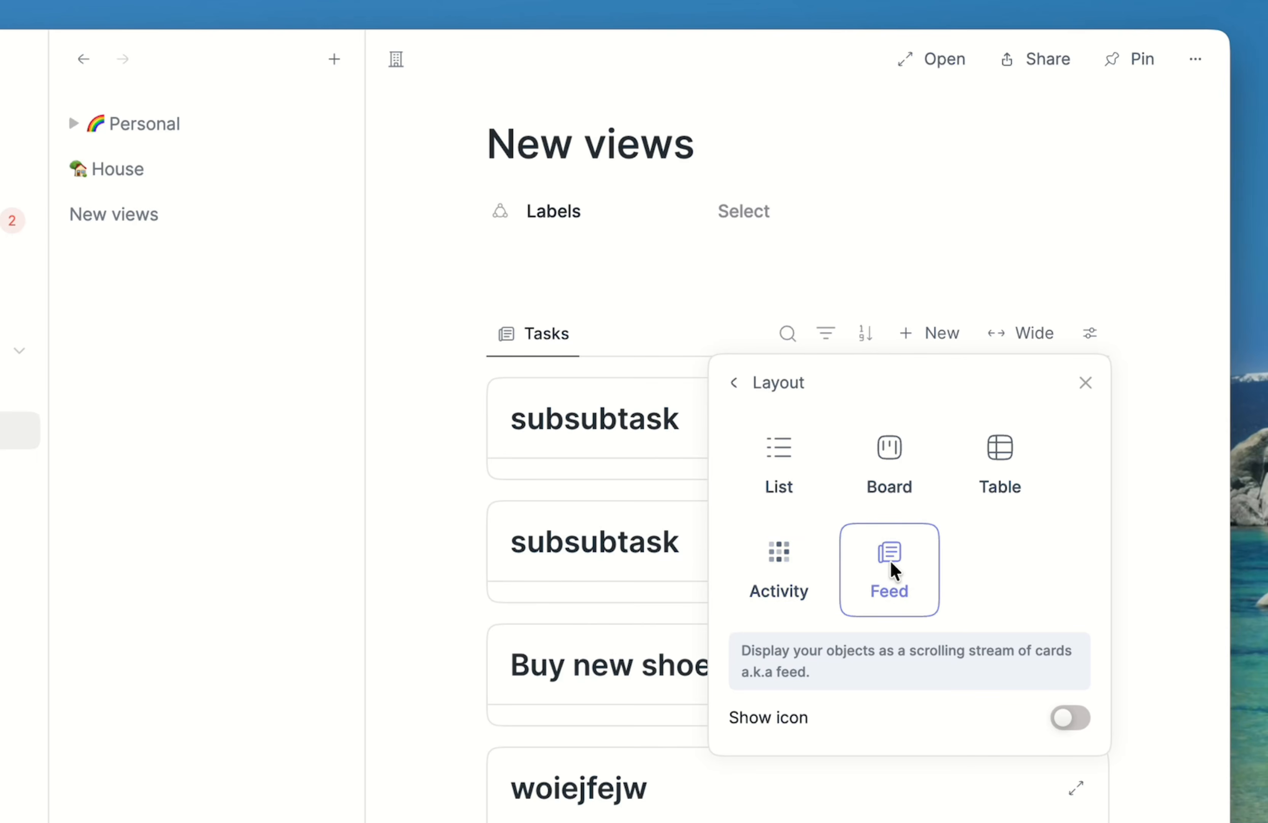
Step: Switch the feed view's data source to Pages and look through the page cards
left_click(795, 387)
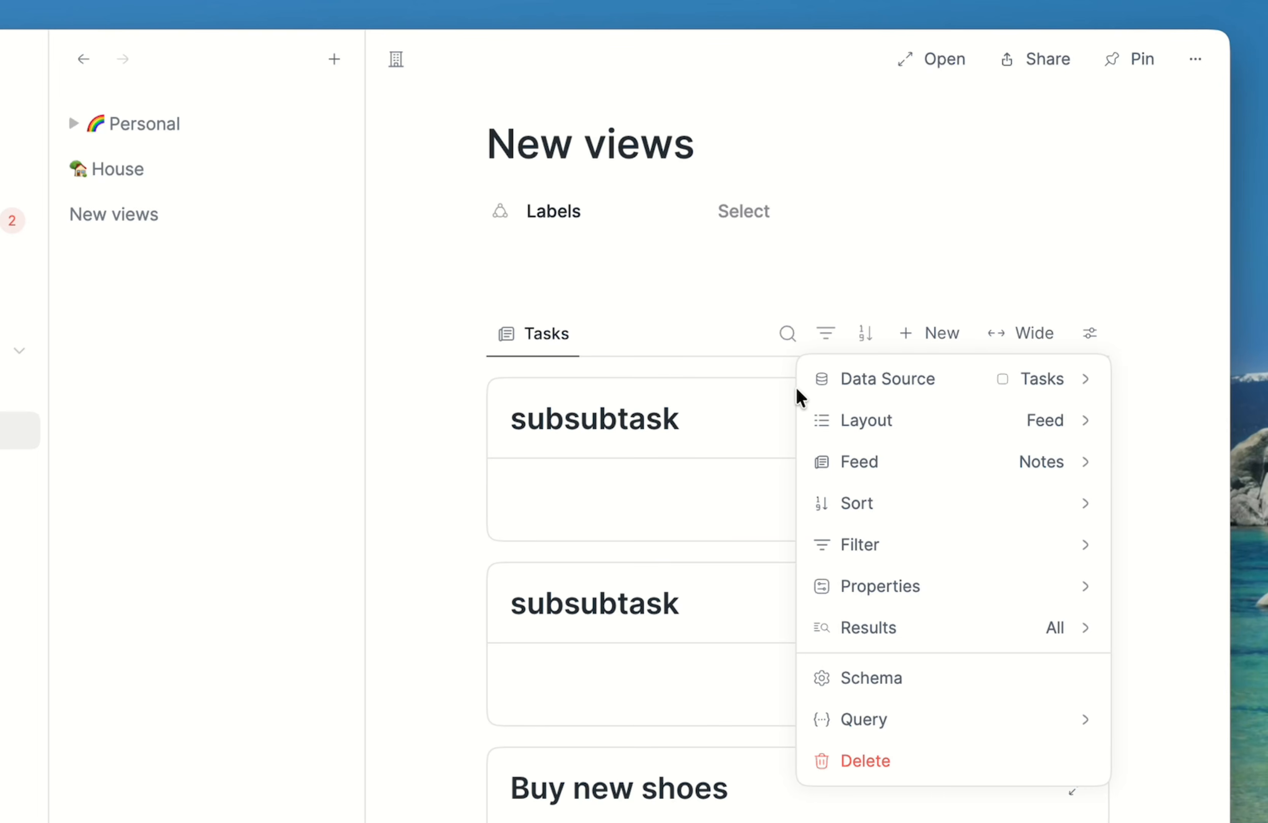
left_click(905, 418)
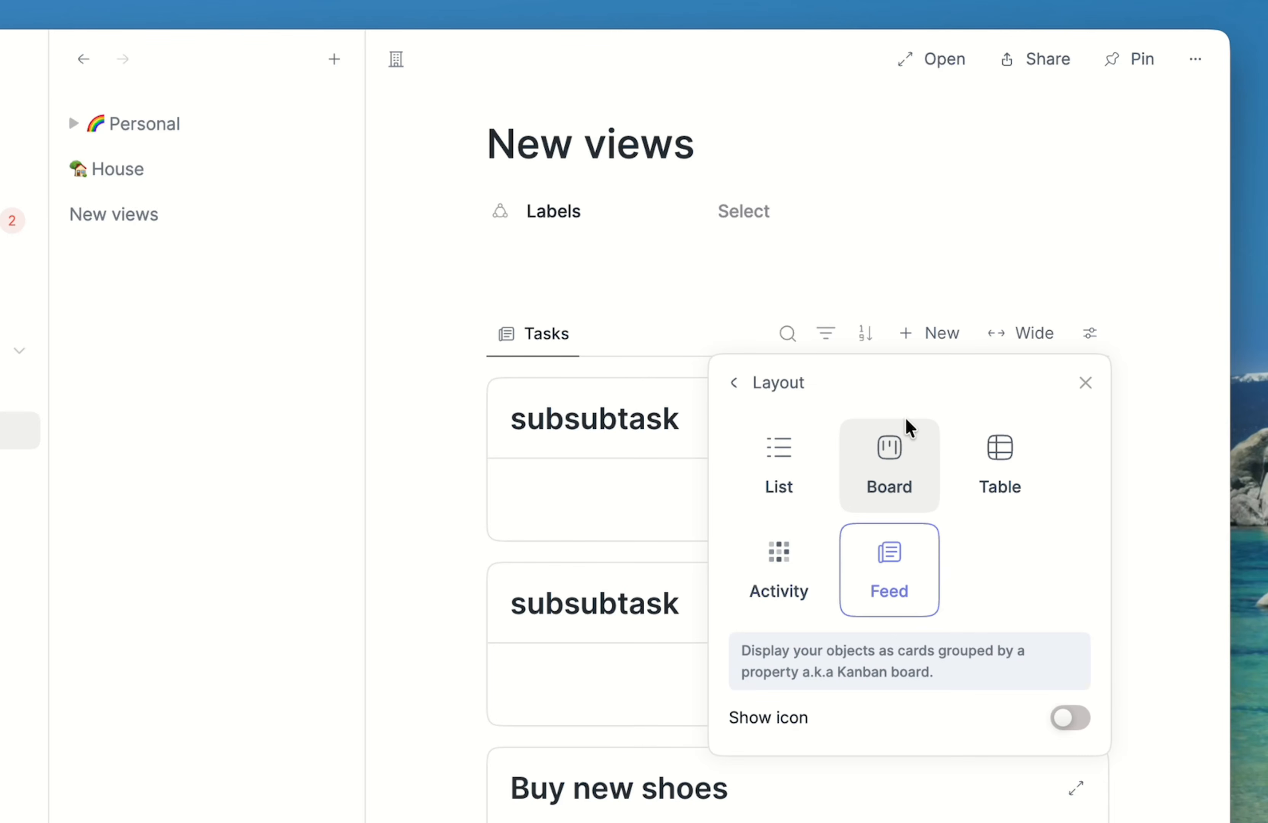
left_click(804, 383)
left_click(860, 382)
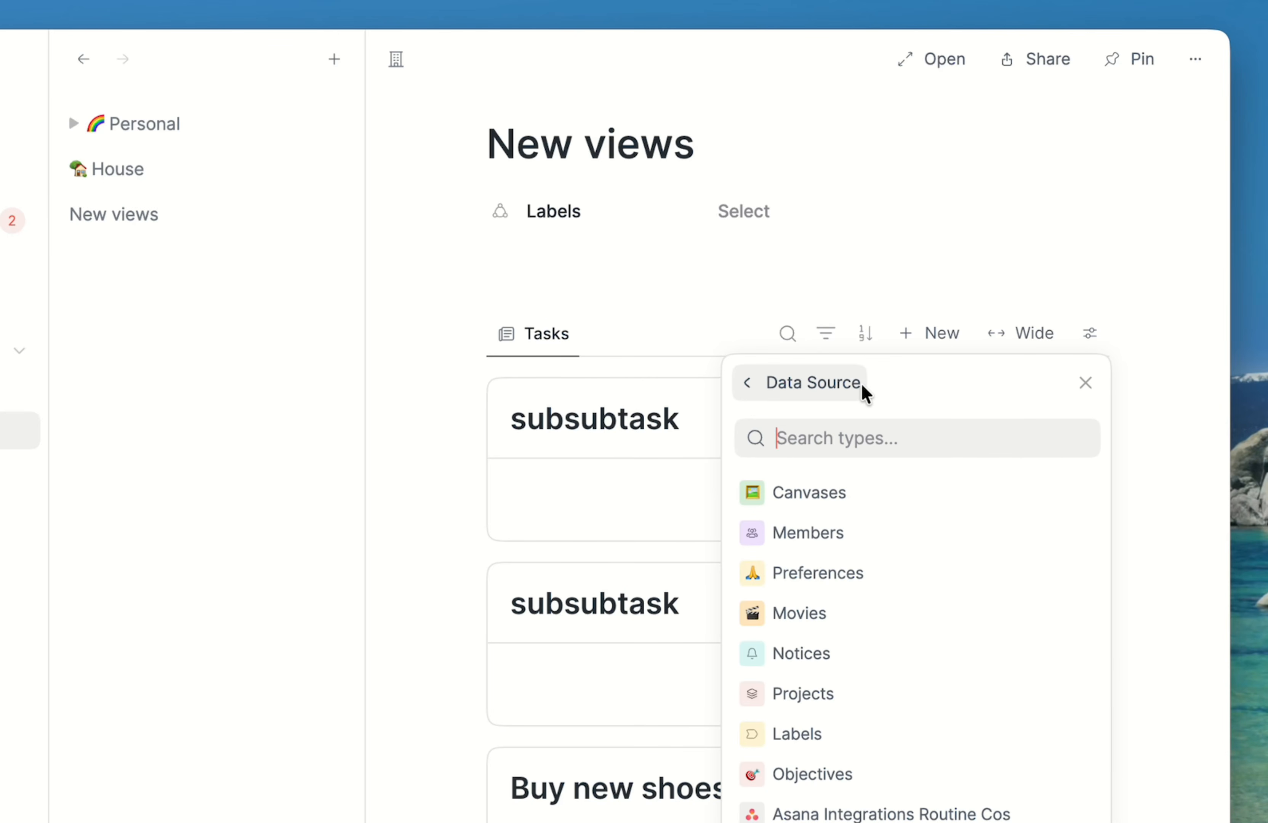
type("page")
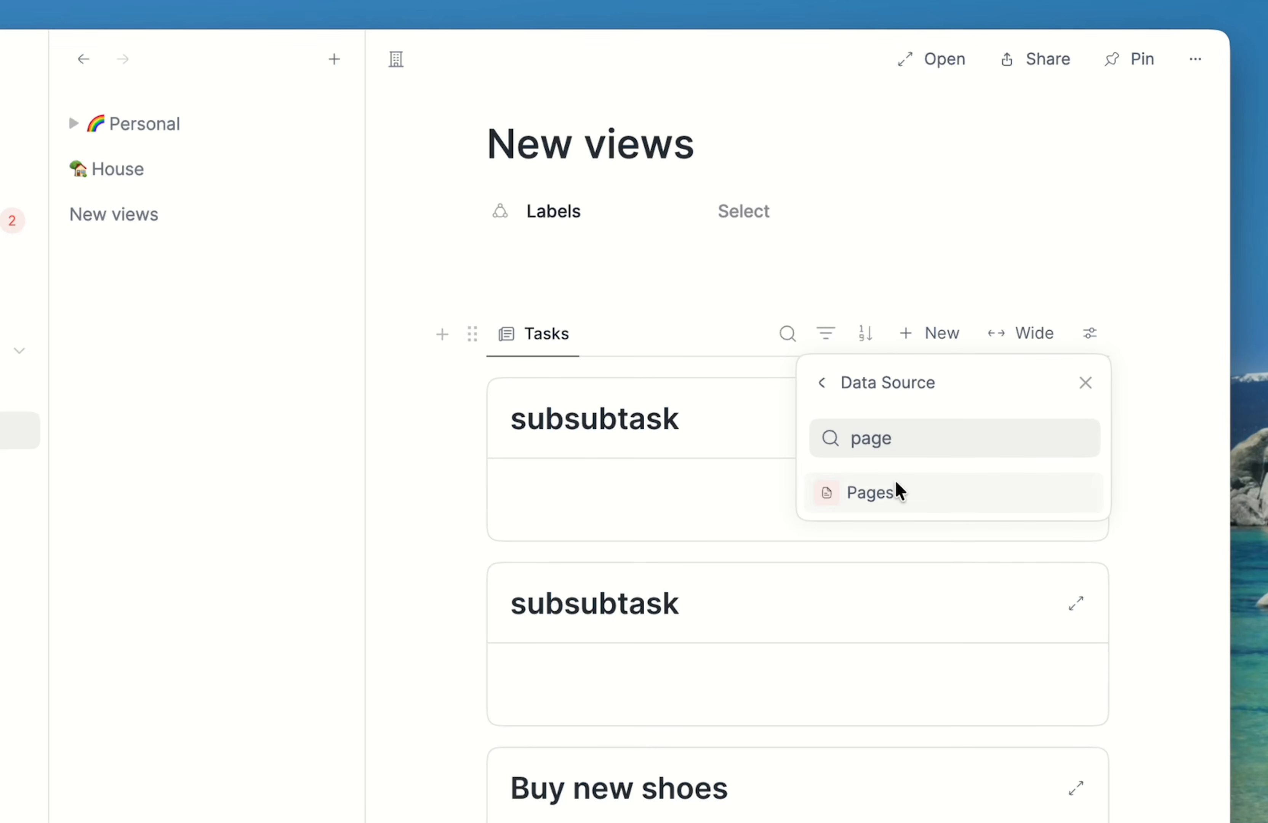
left_click(909, 487)
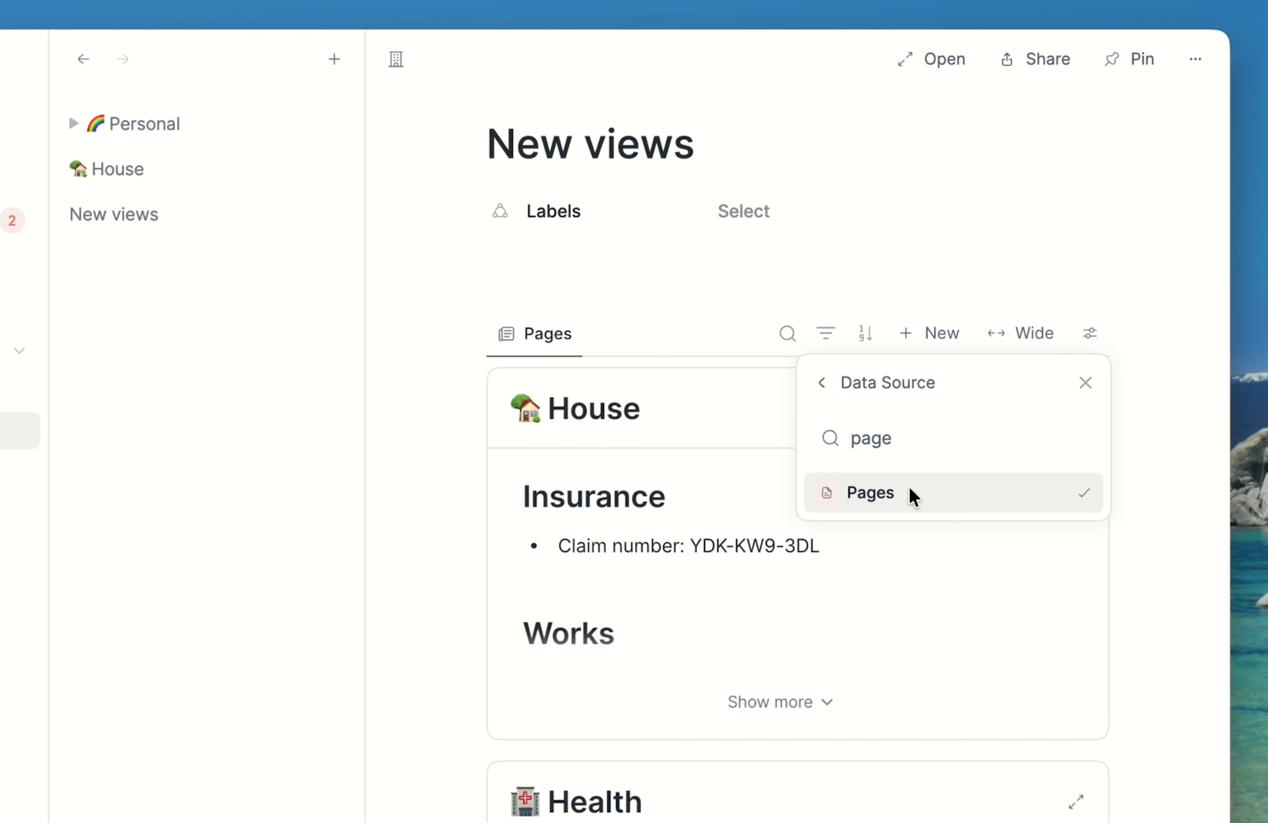
left_click(439, 549)
scroll(699, 620, "down", 10)
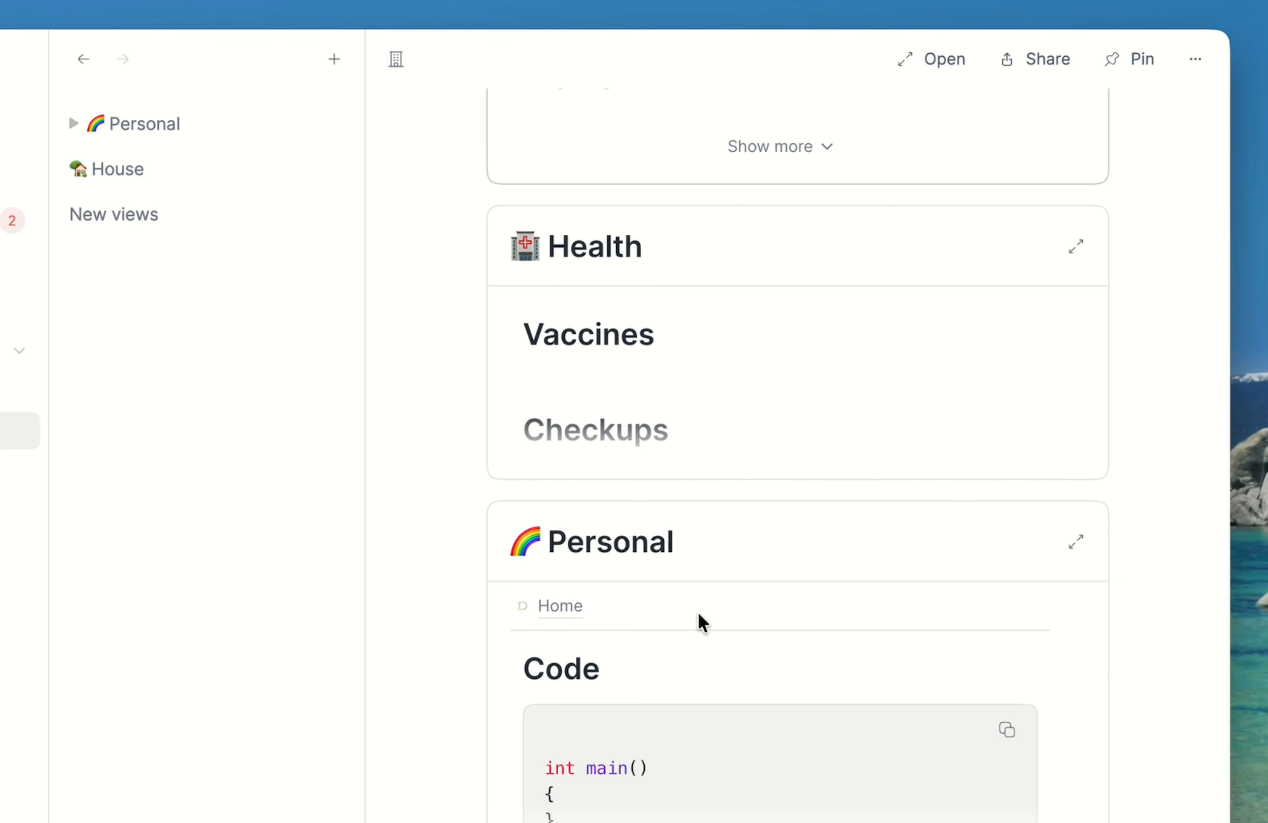
scroll(700, 621, "down", 10)
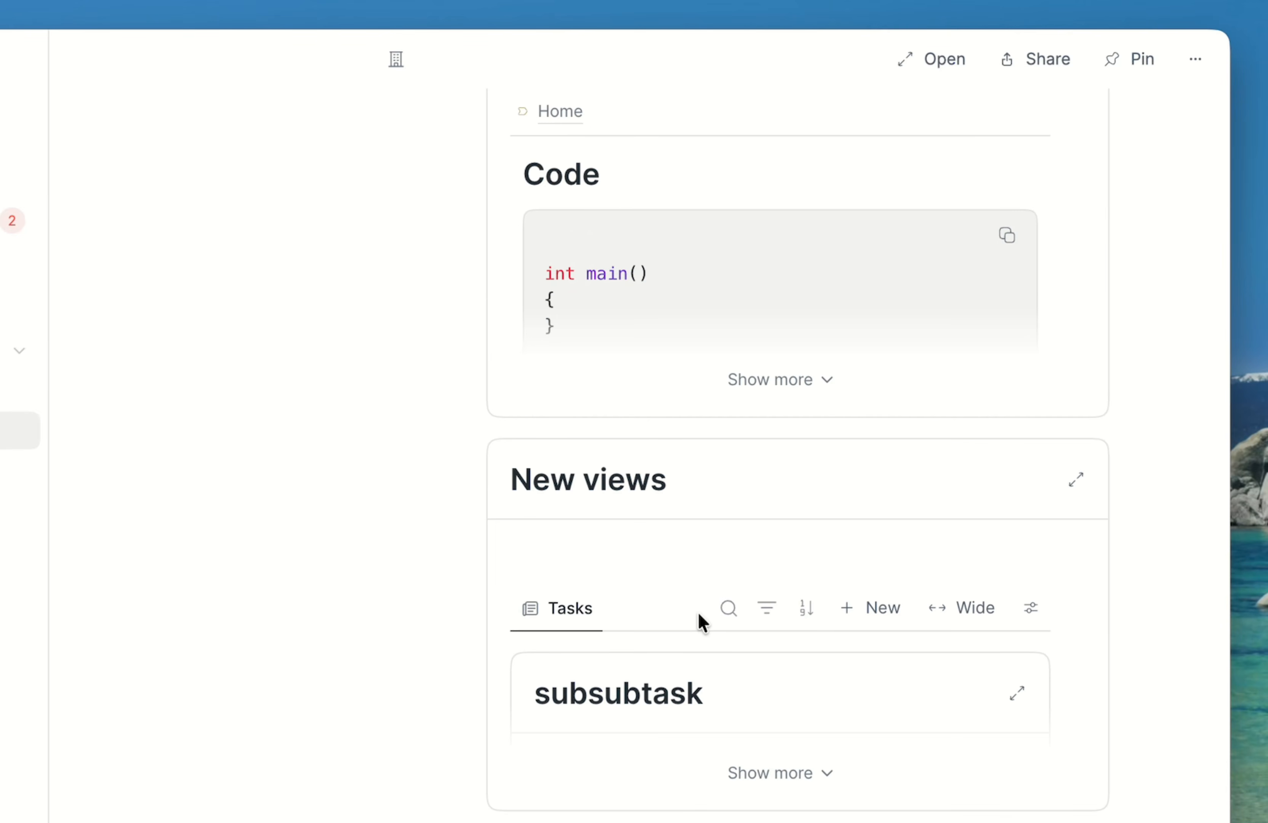
scroll(700, 621, "up", 20)
Step: Set the Pages feed's content option to Full and look through the complete page cards
left_click(1084, 334)
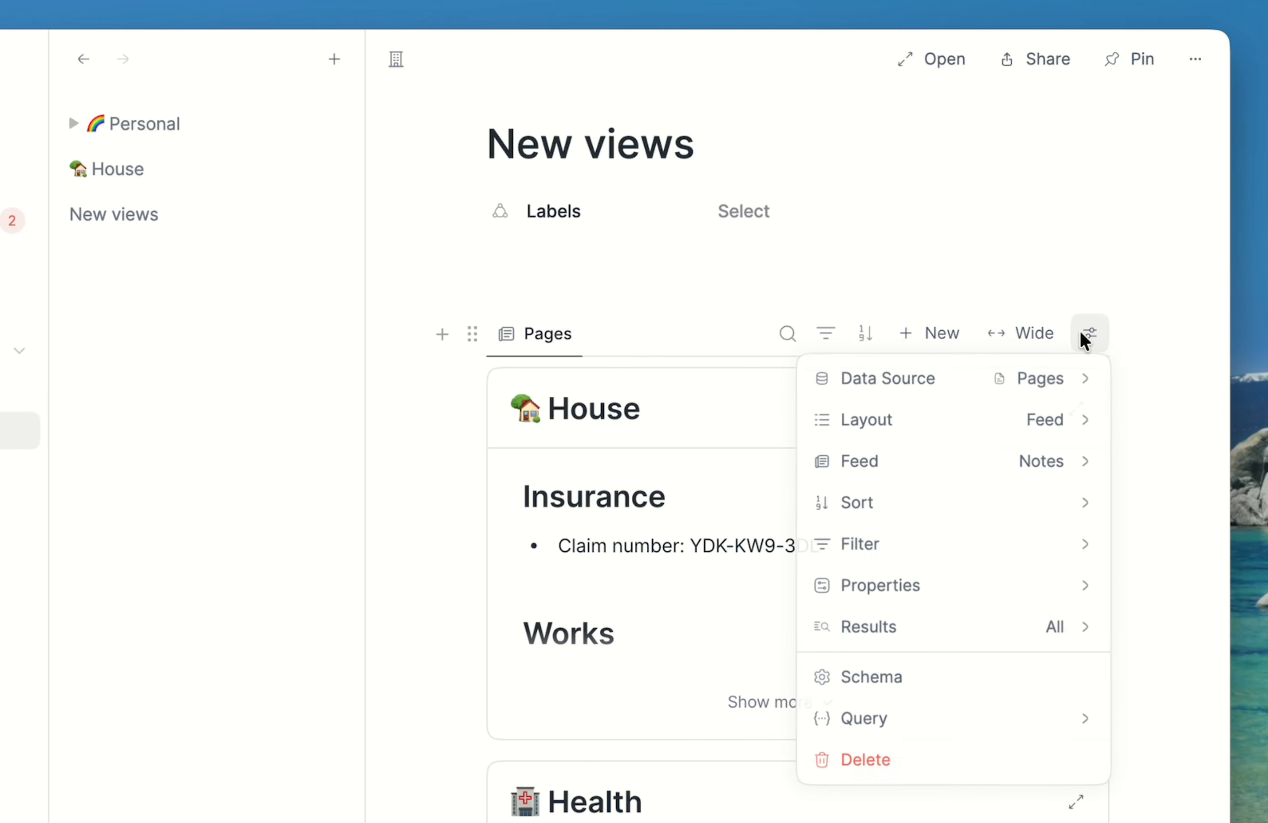
left_click(963, 458)
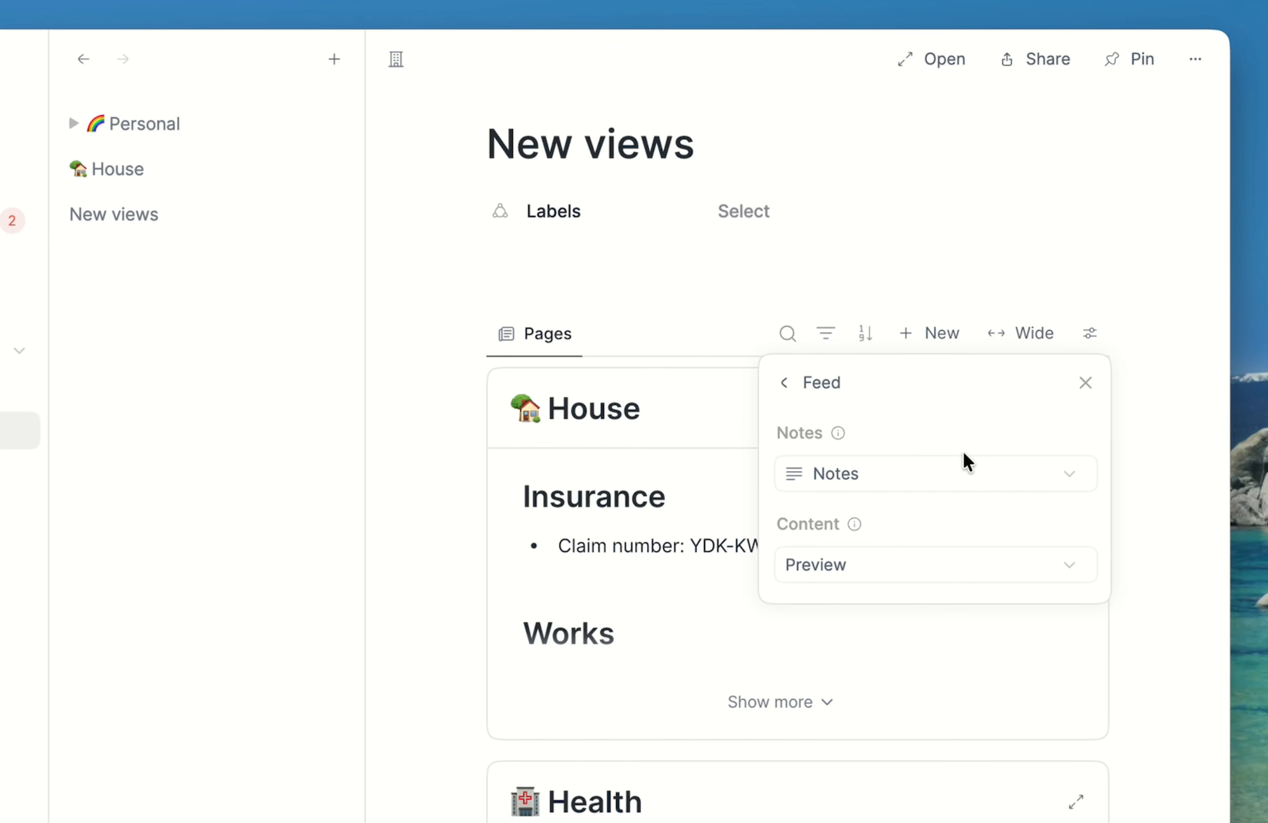
left_click(884, 475)
left_click(854, 521)
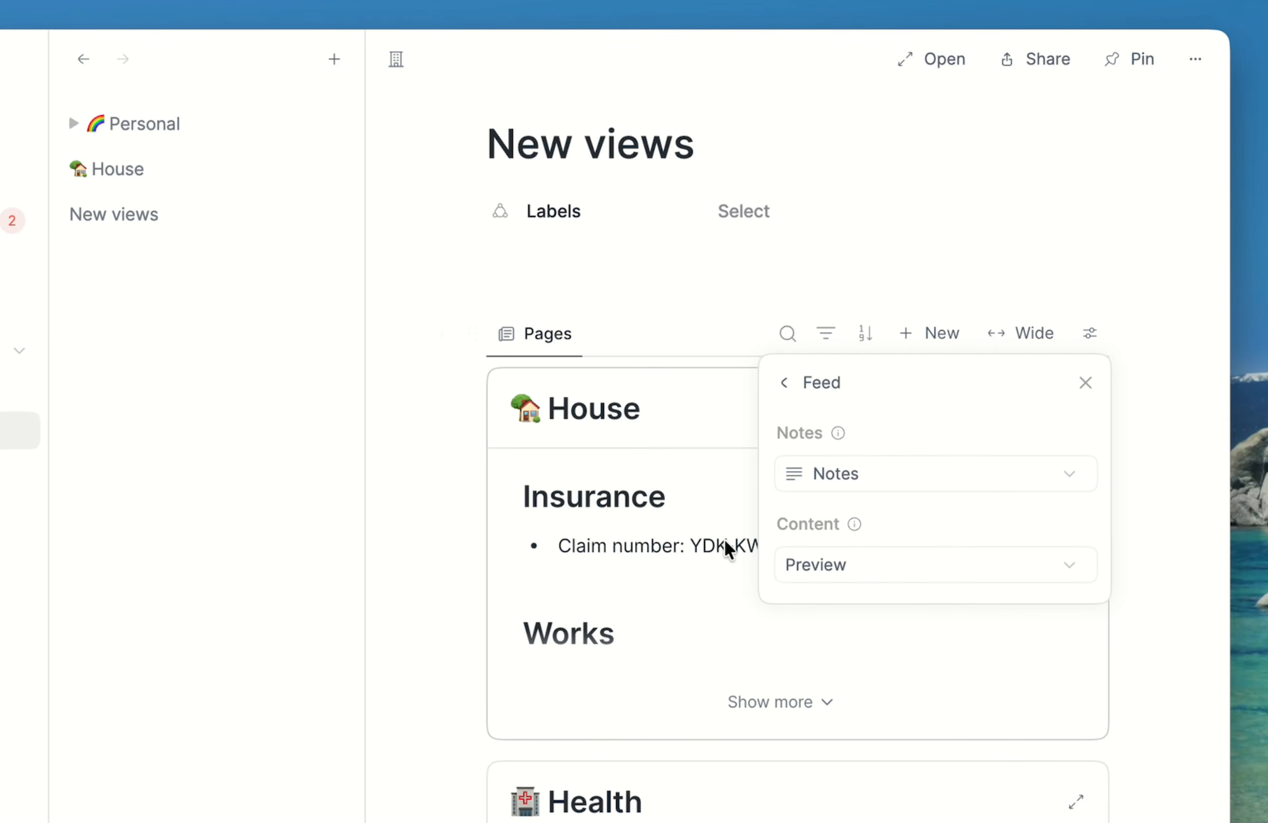
left_click(887, 563)
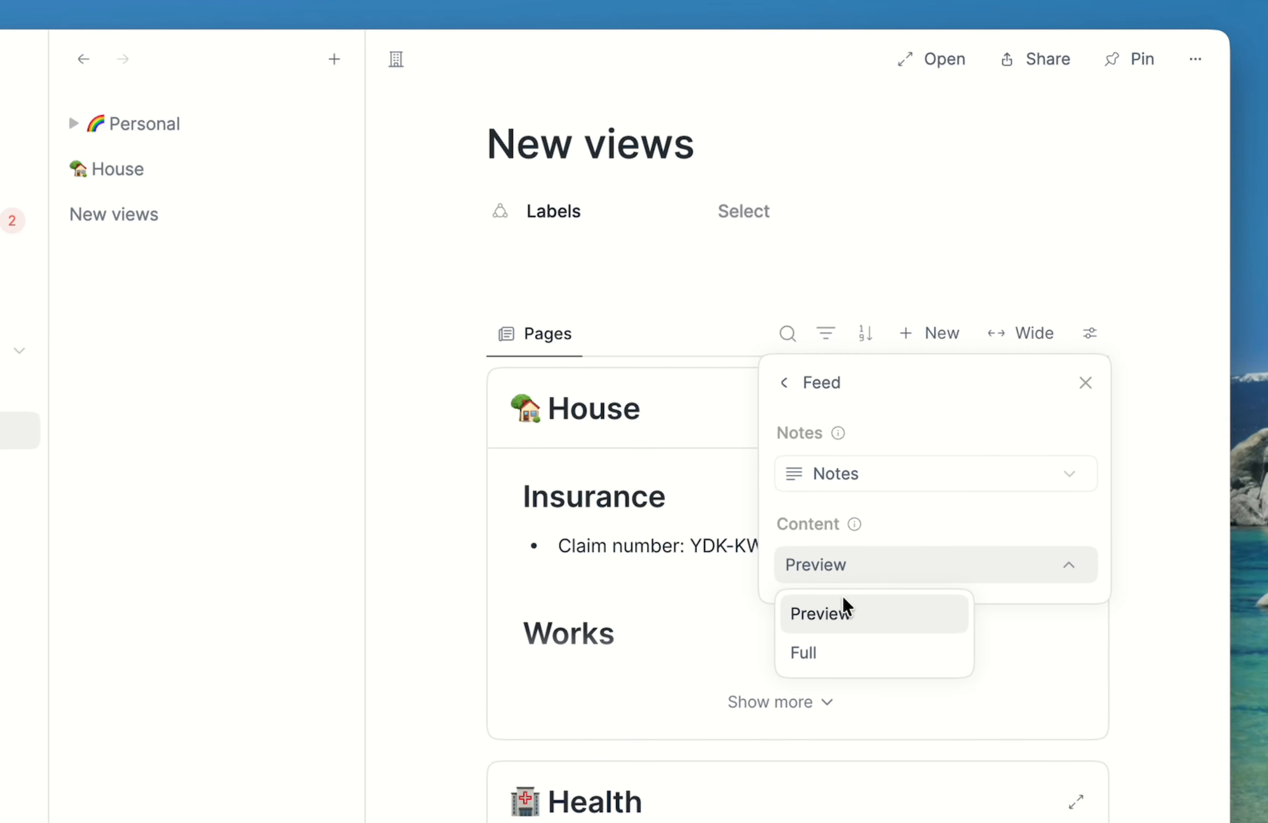
left_click(851, 650)
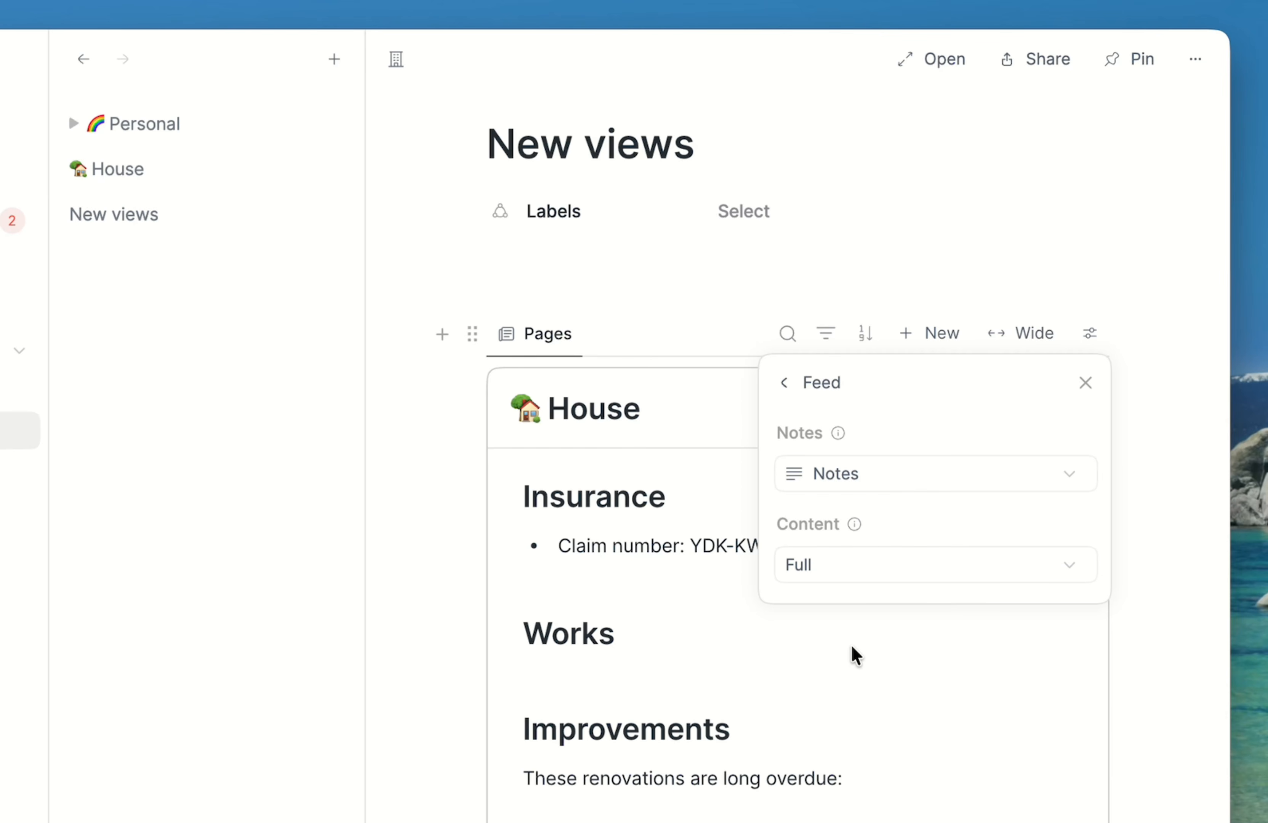
left_click(440, 557)
scroll(606, 576, "down", 10)
scroll(606, 576, "down", 20)
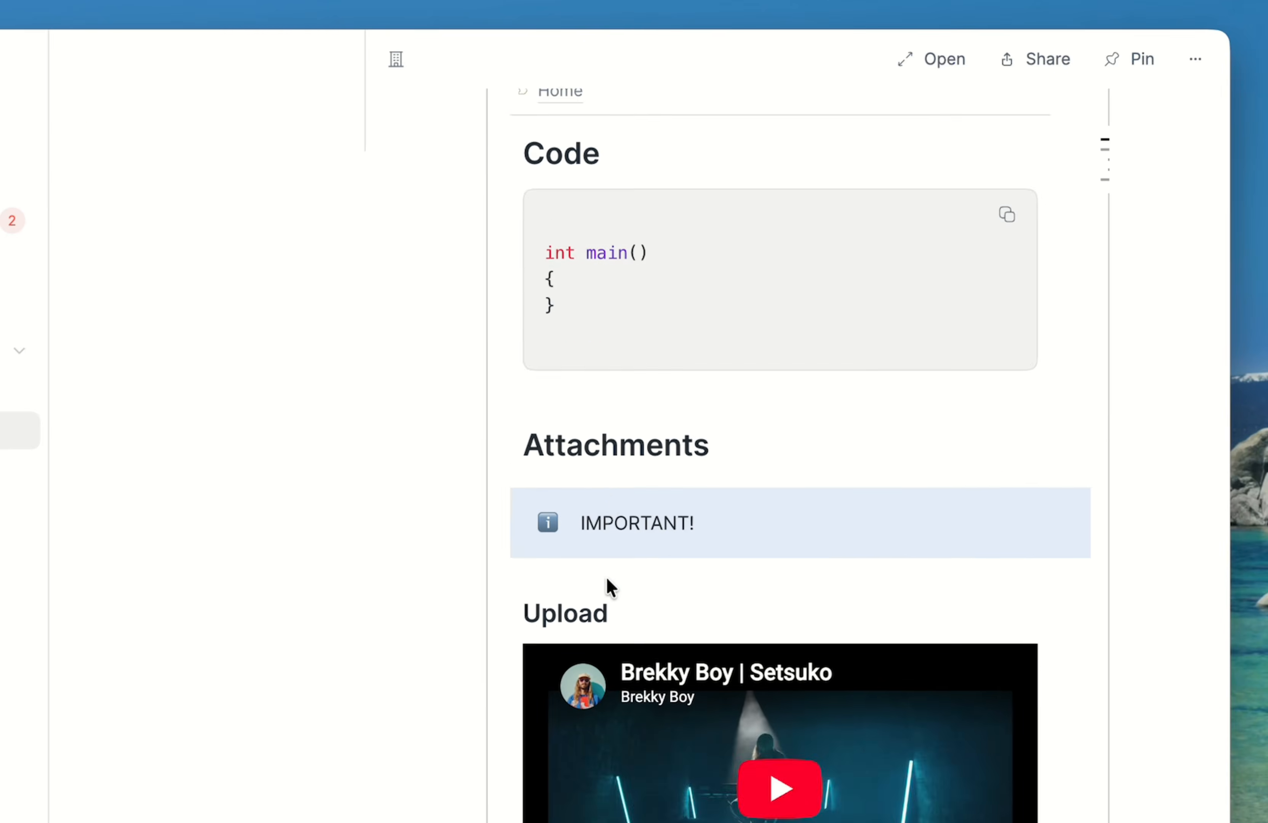
scroll(606, 576, "up", 20)
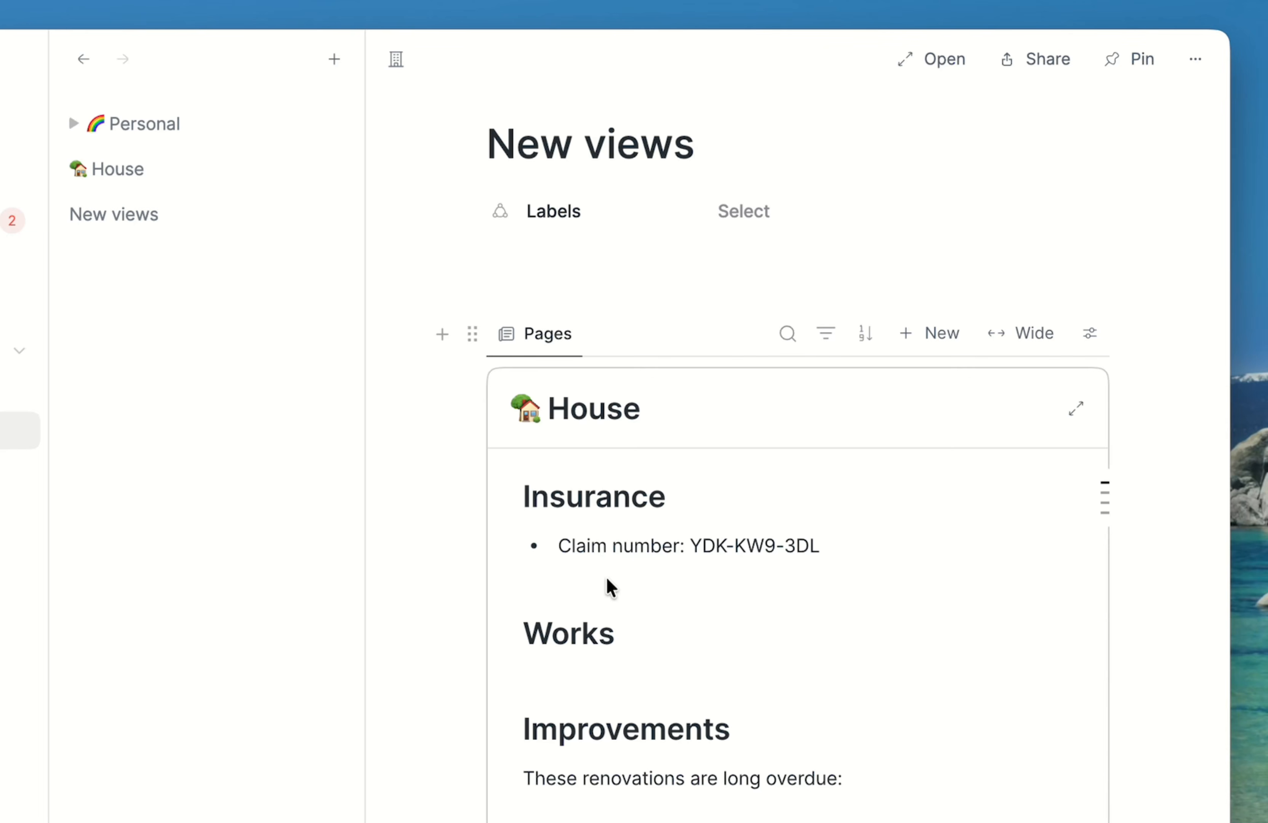
scroll(606, 576, "down", 10)
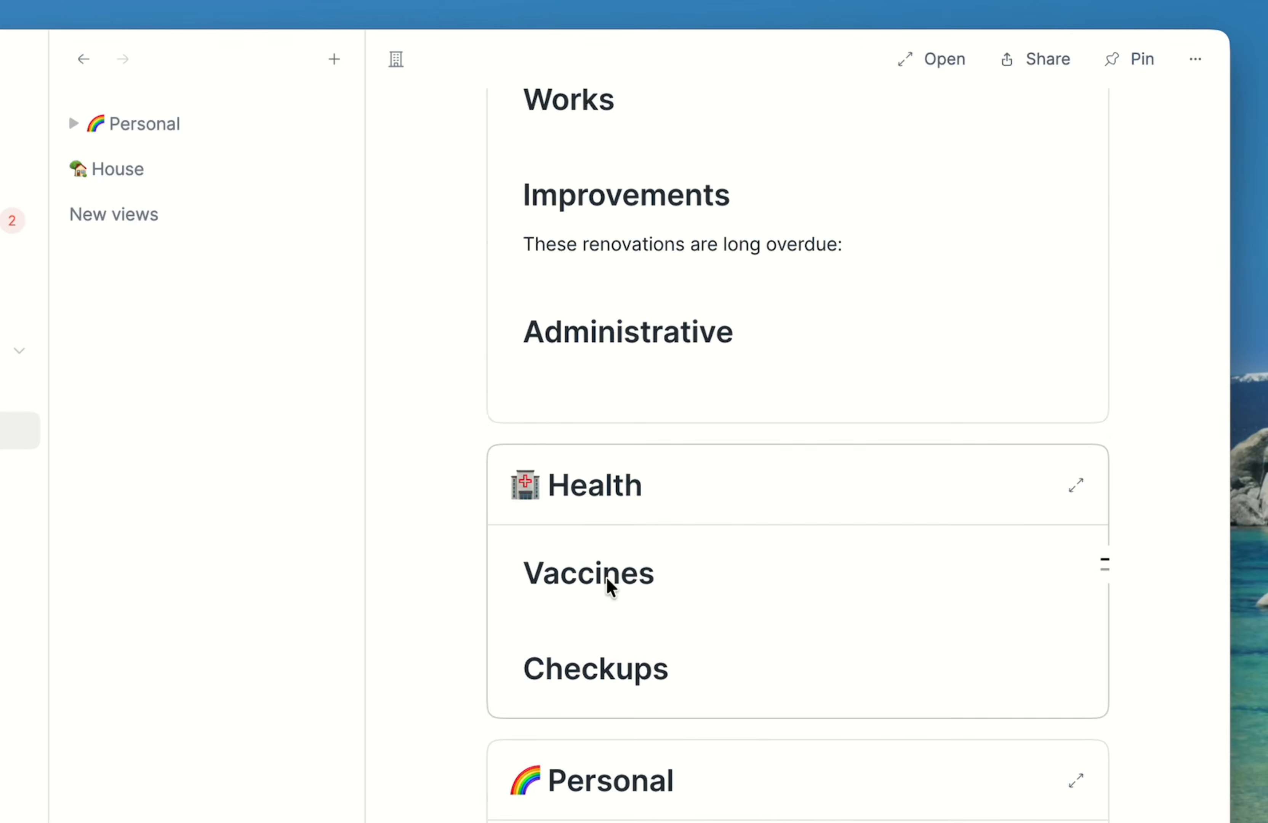
scroll(606, 577, "up", 10)
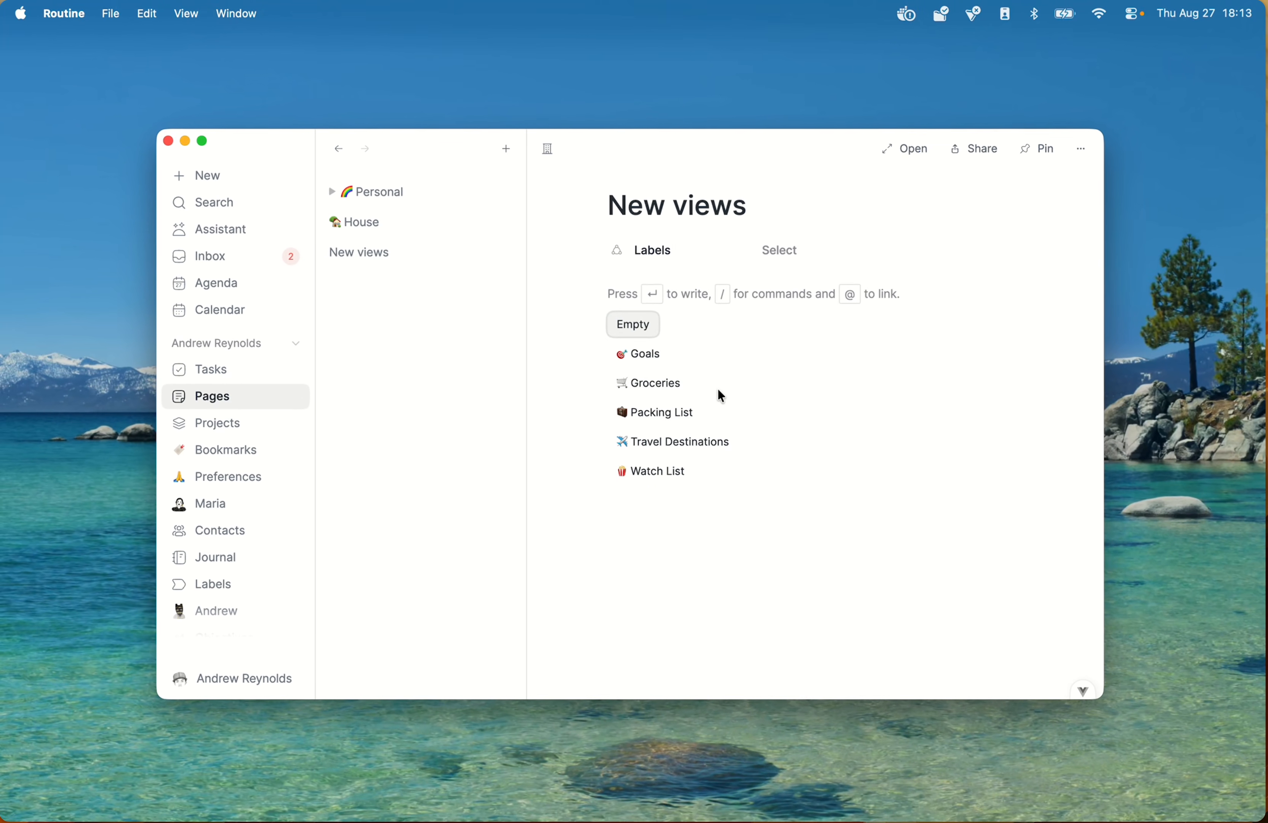
Step: Write "efwef" as the first line of the New views page body
key("Return")
type("efwef")
key("Return")
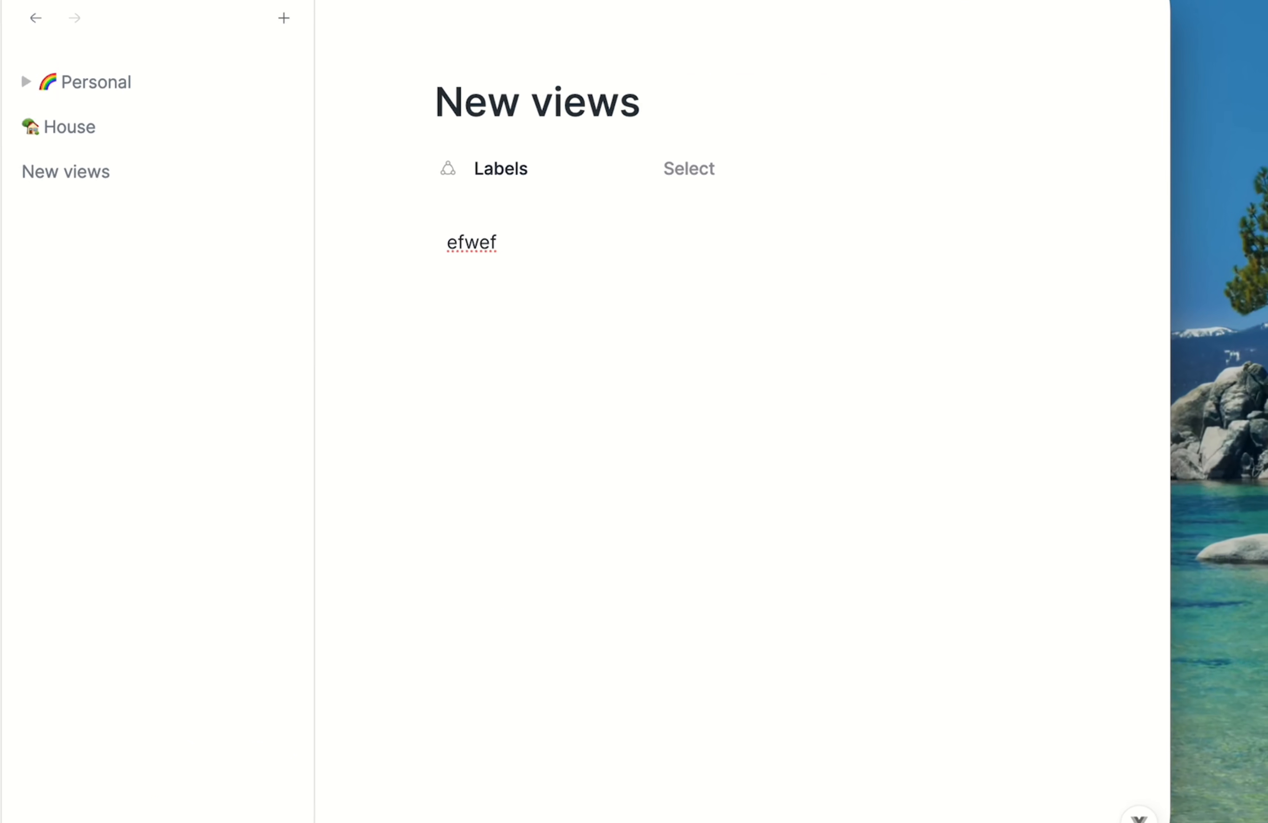
Step: Look through the object types offered for creating "woeifjweiofj" inline in the page body, and clear the text
type("+woeifjweiofj")
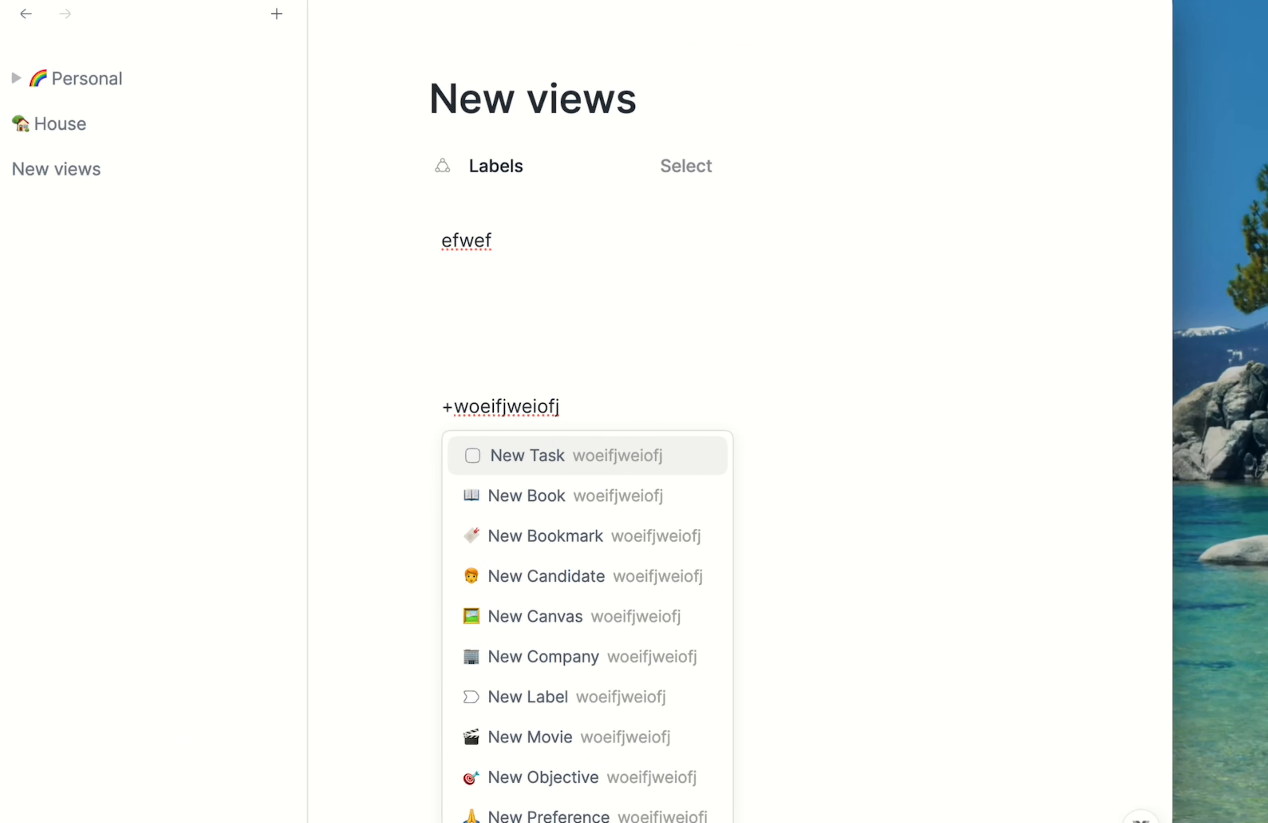
scroll(561, 716, "down", 1)
scroll(562, 716, "up", 1)
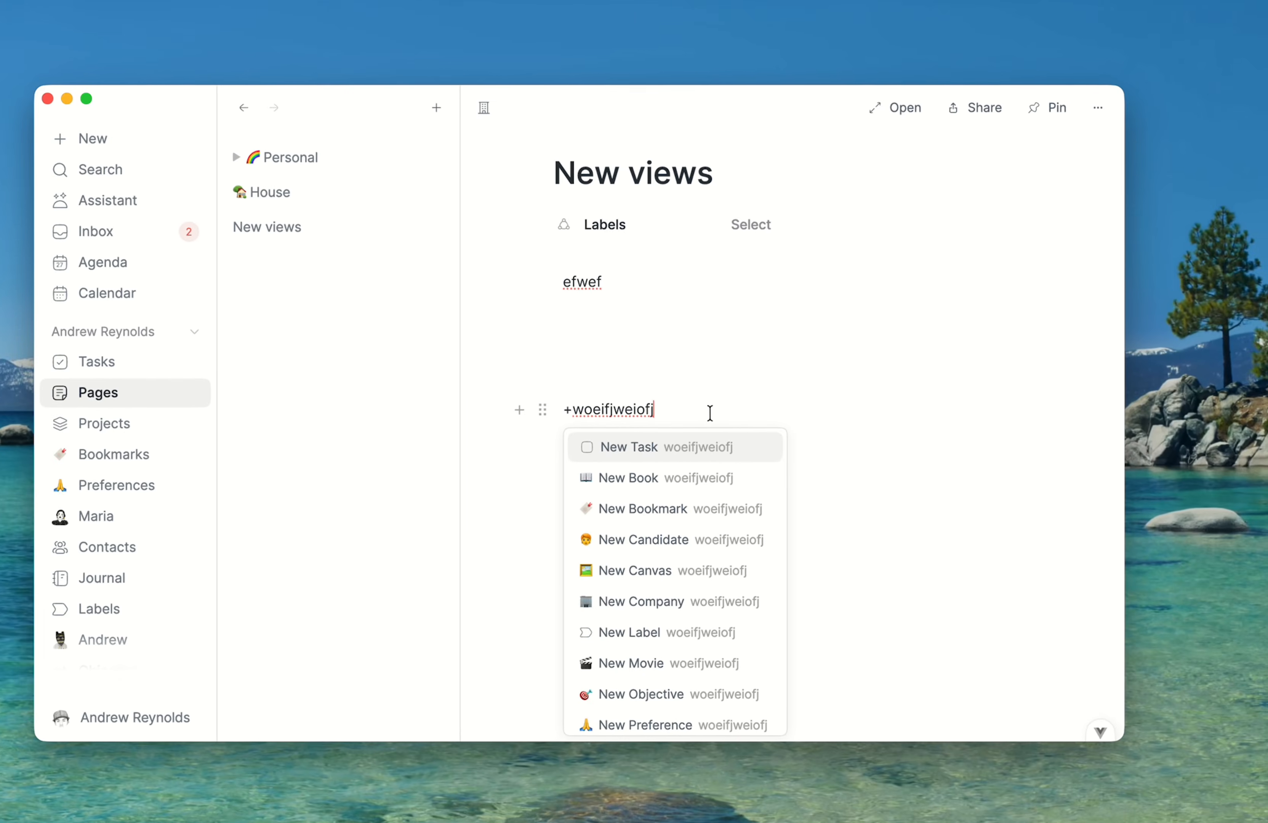
key("super+BackSpace")
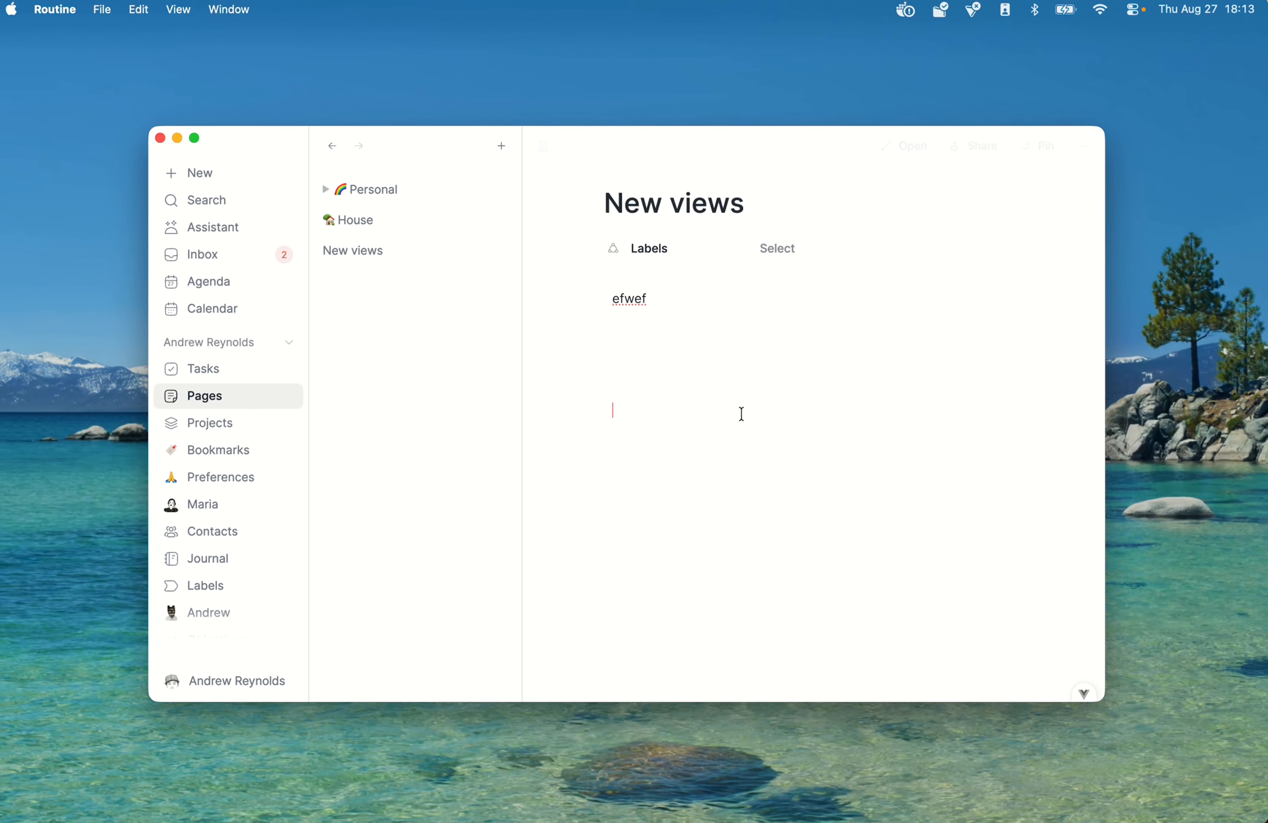
Step: Browse the integrations, date stamps and references available for linking in the page body without inserting any
type("@")
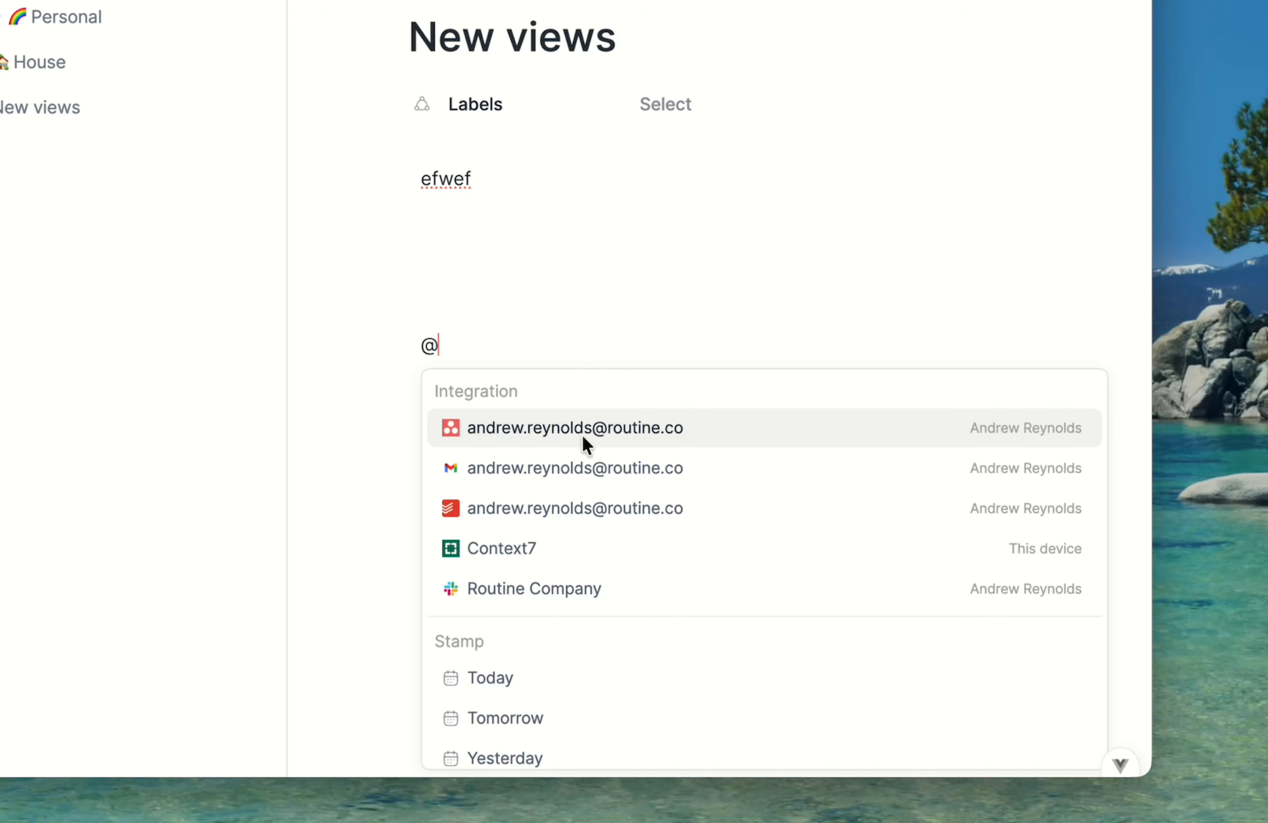
scroll(609, 484, "down", 3)
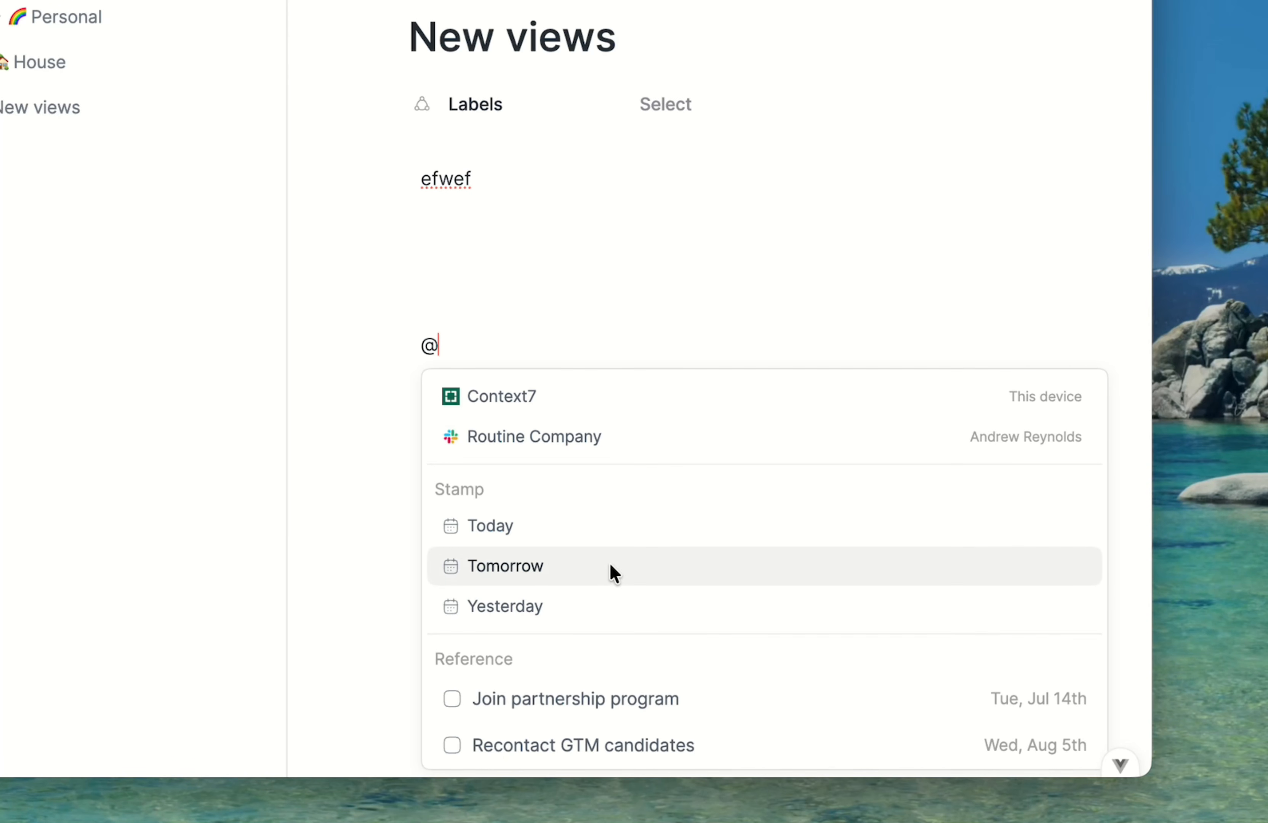
scroll(614, 546, "down", 3)
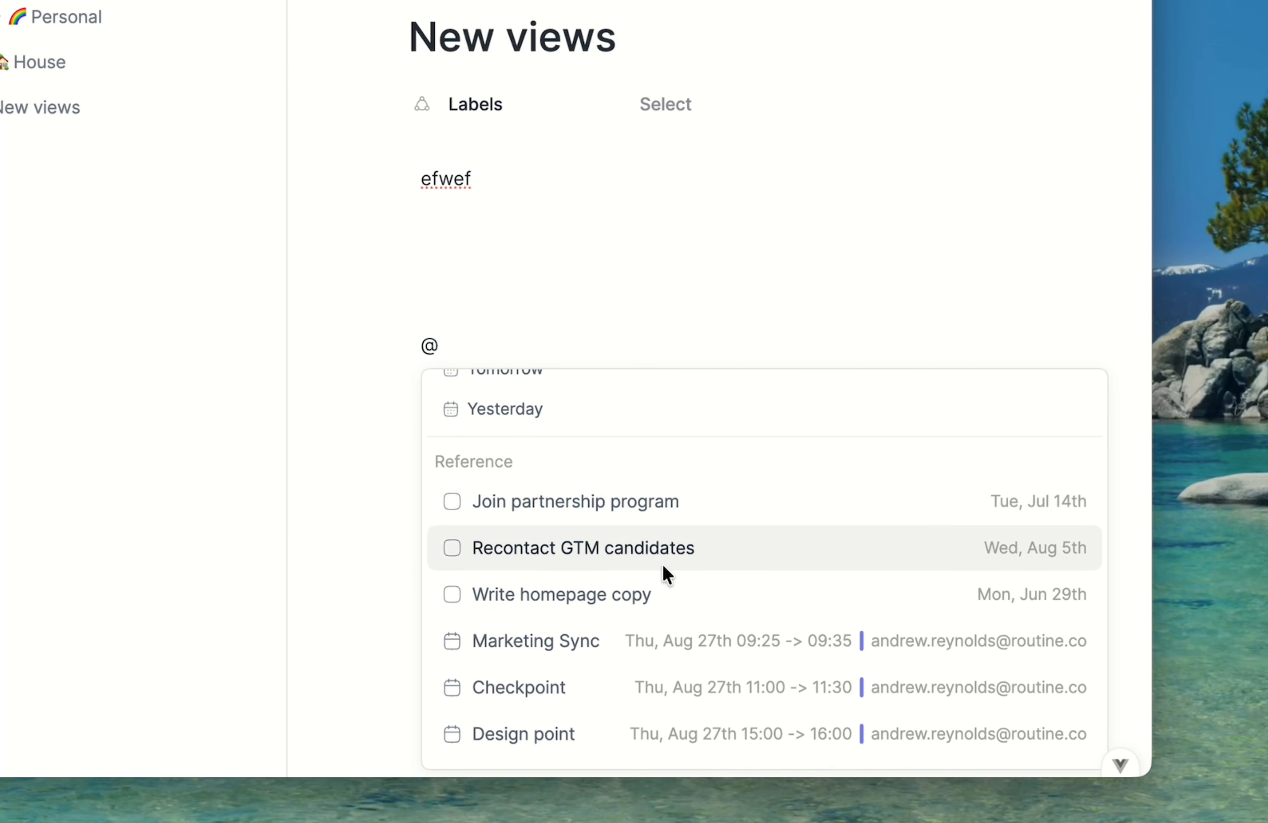
scroll(662, 567, "down", 5)
scroll(663, 565, "down", 10)
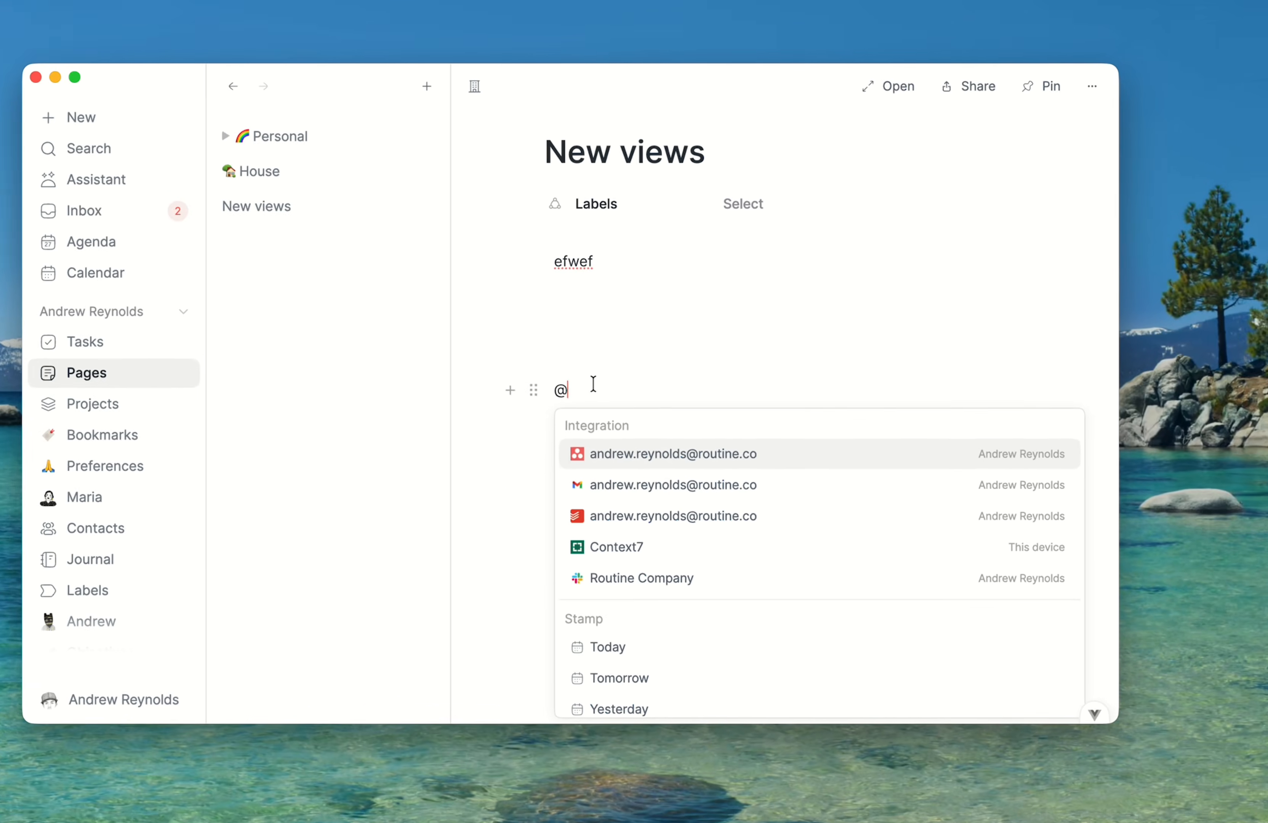
key("BackSpace")
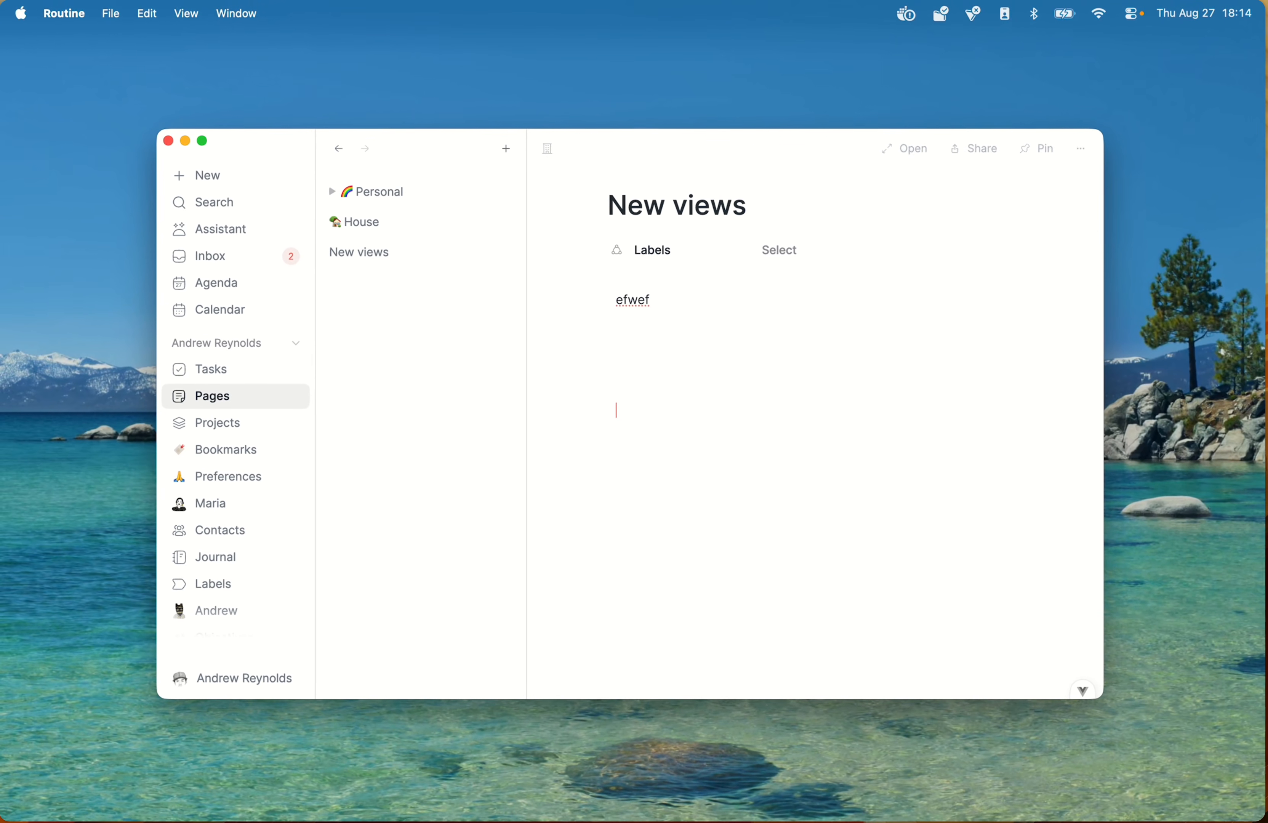
Step: Open the "Send partnership proposal" task from the Acme workspace's Tasks, with the personal workspace section collapsed
left_click(208, 342)
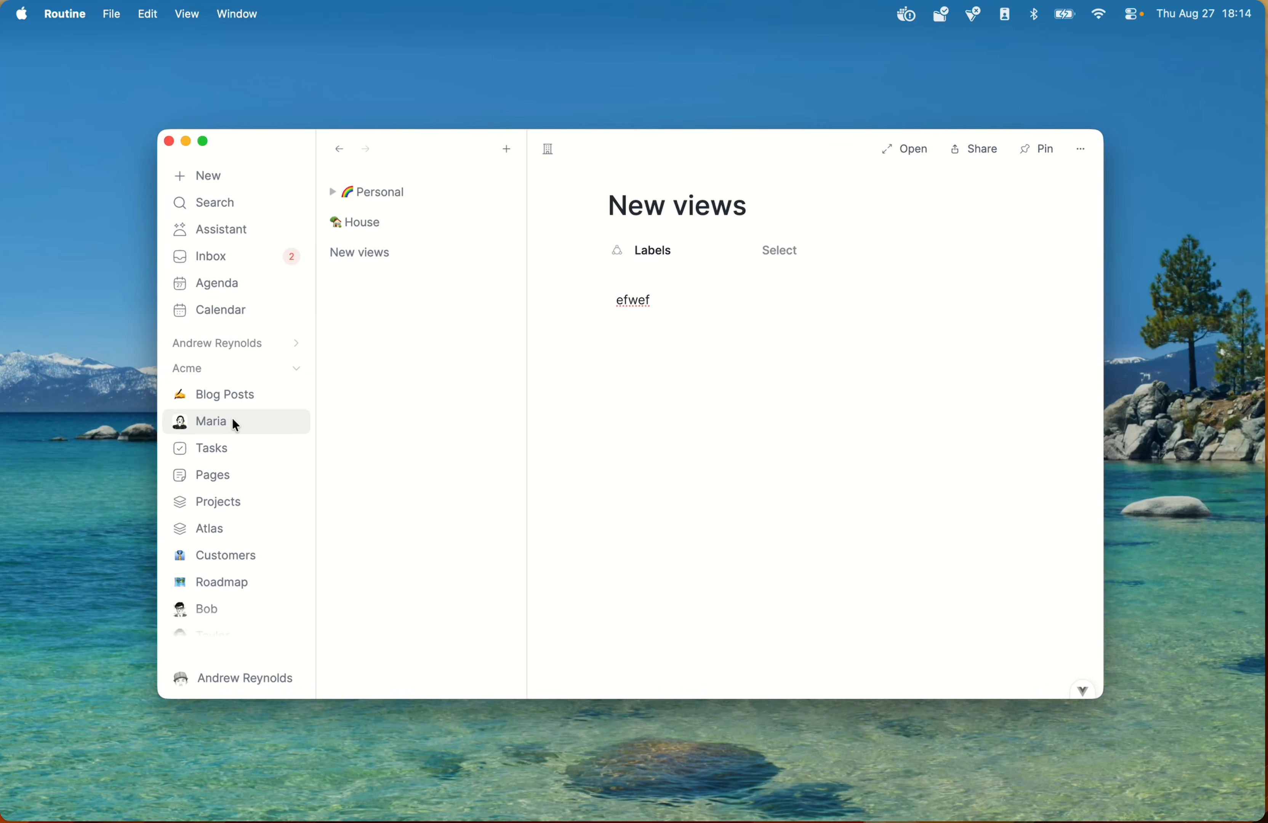
left_click(231, 453)
left_click(481, 372)
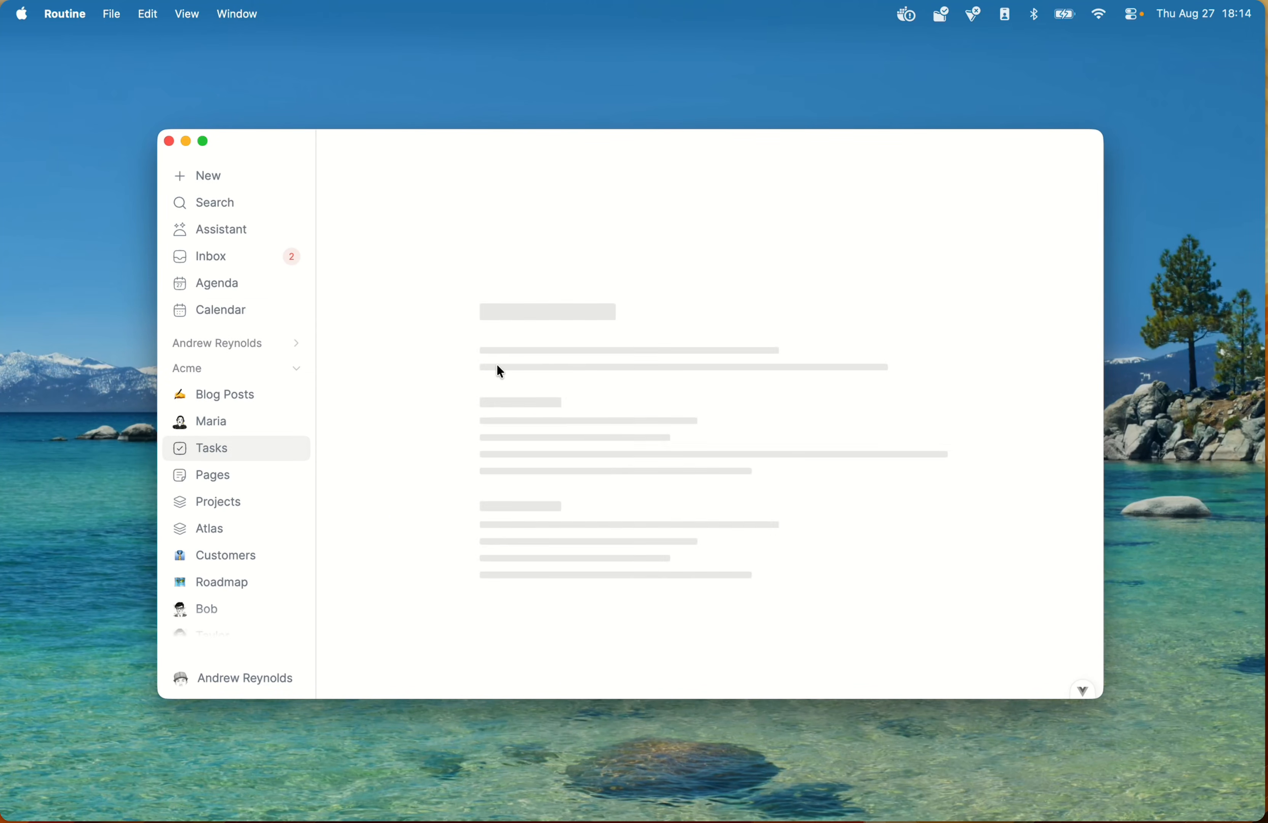
Step: Check the member mentions and Acme integrations available for linking in the task's body, and remove the link trigger
type("@")
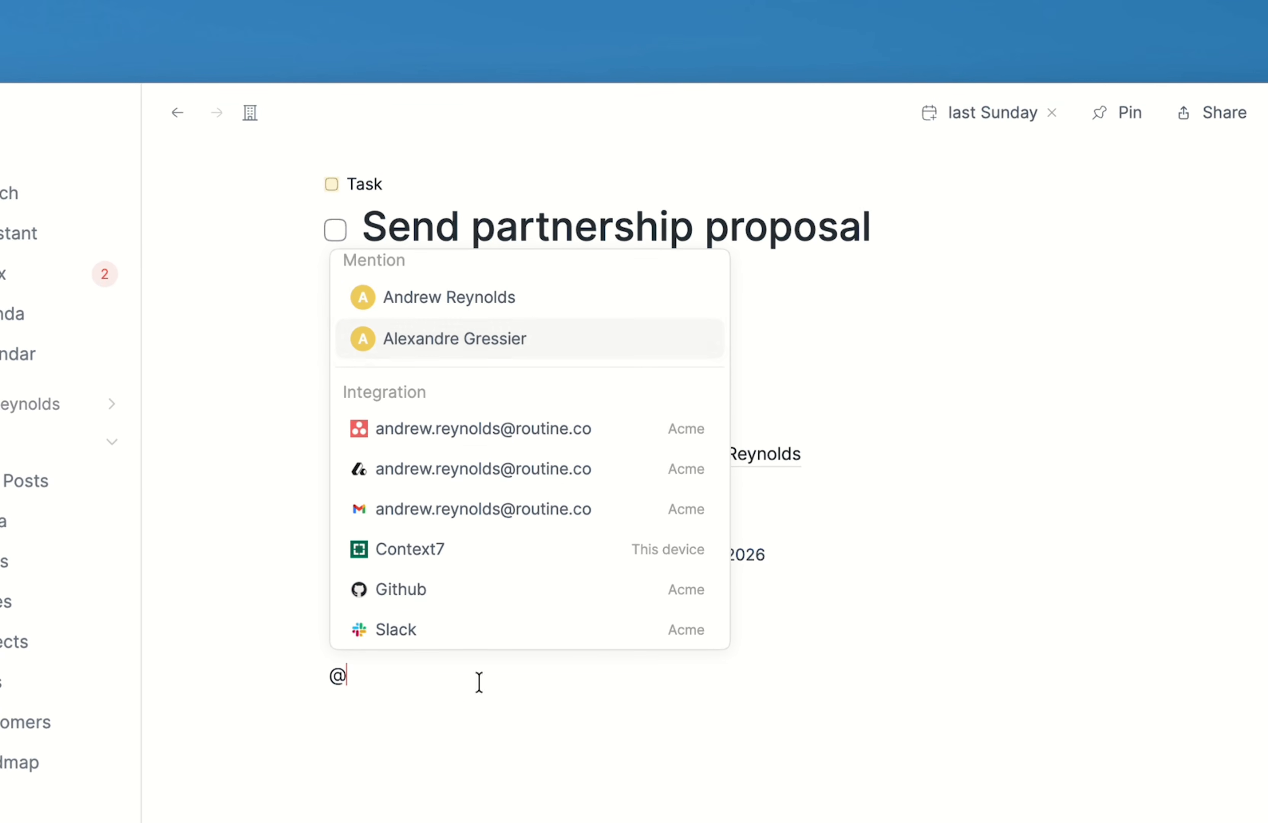
left_click(481, 741)
key("BackSpace")
key("BackSpace")
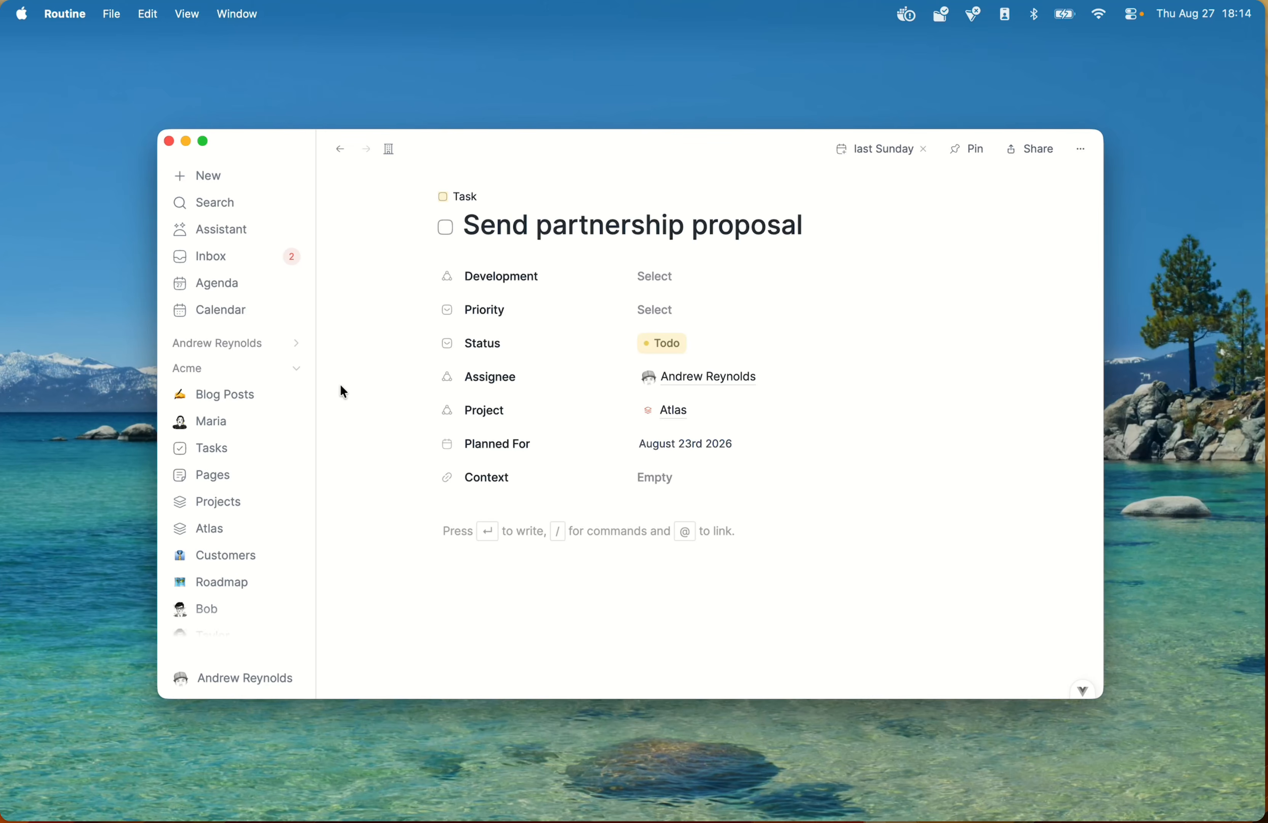
Step: Postpone the "Recontact GTM candidates" task from Thursday to Week 35 in the calendar's task list
left_click(211, 284)
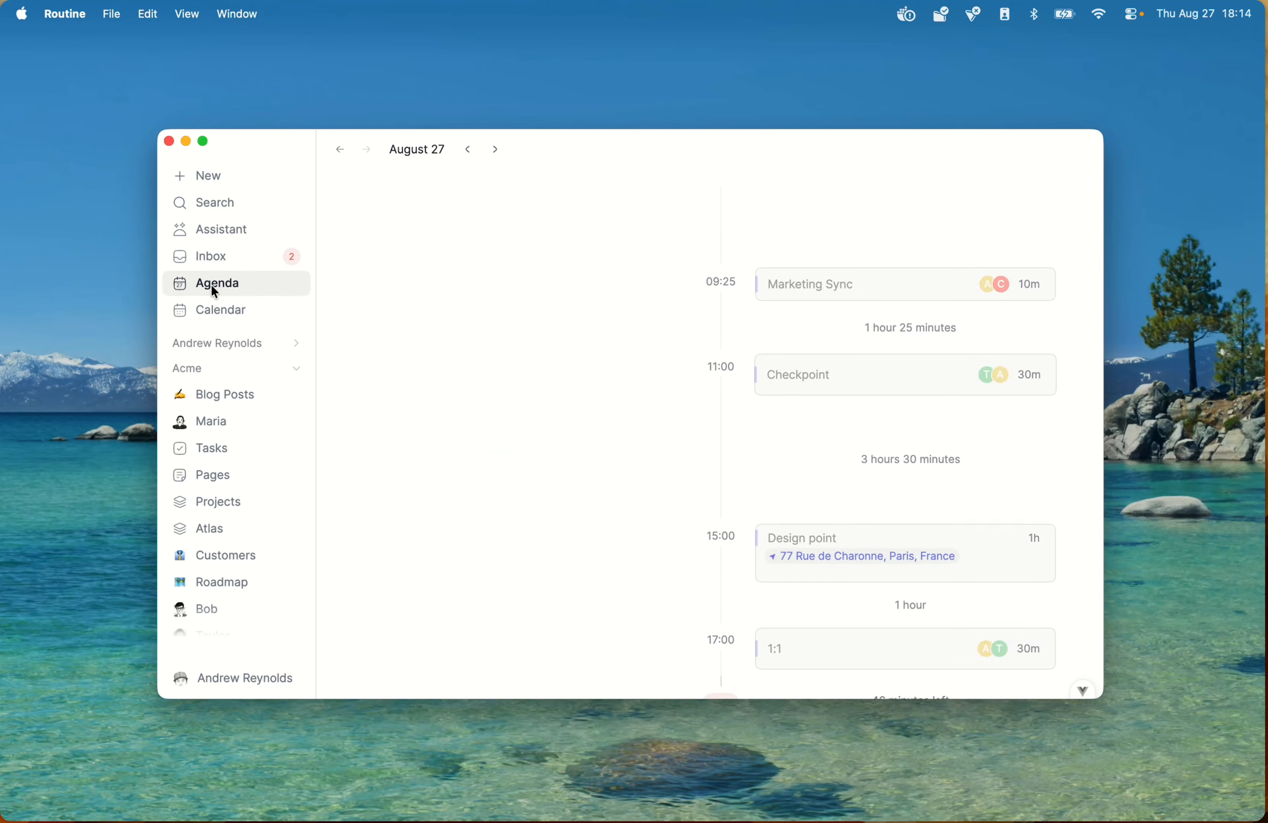
left_click(226, 305)
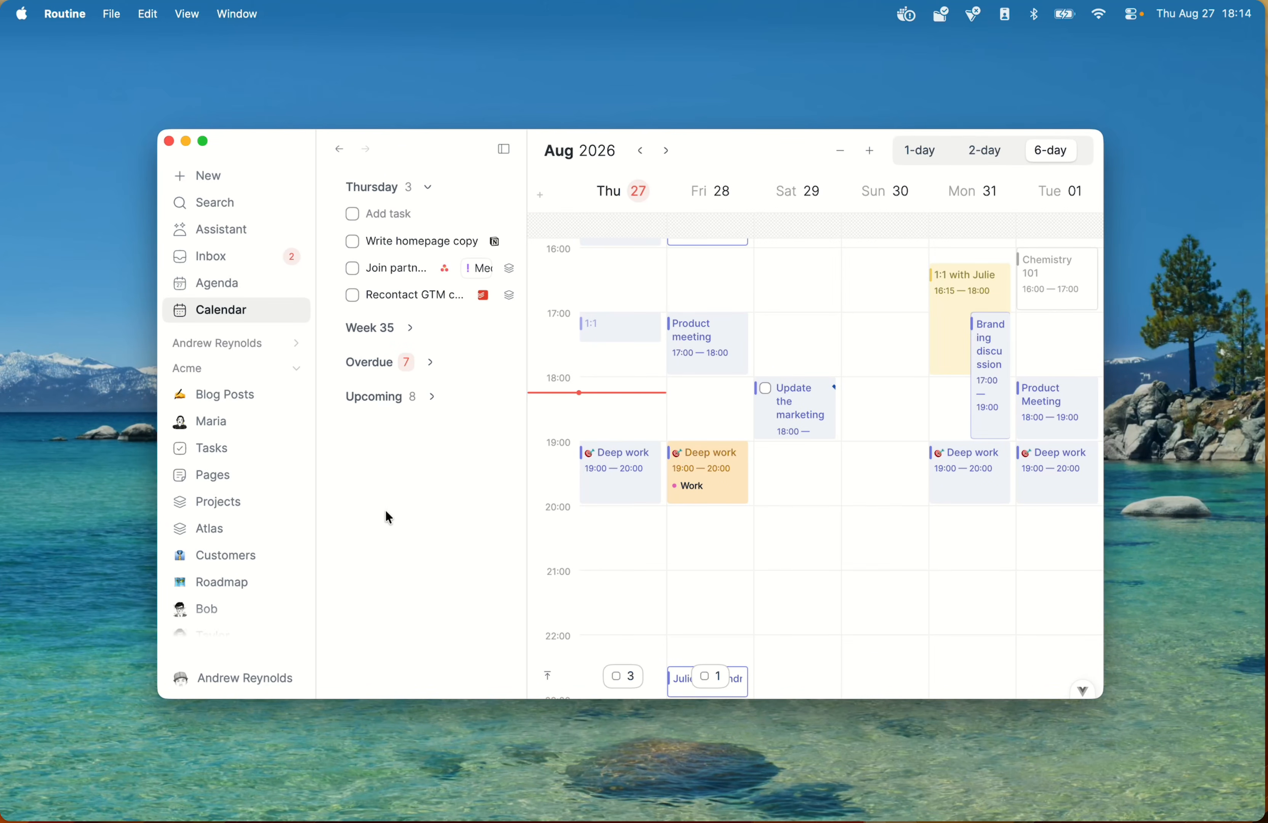
left_click(393, 329)
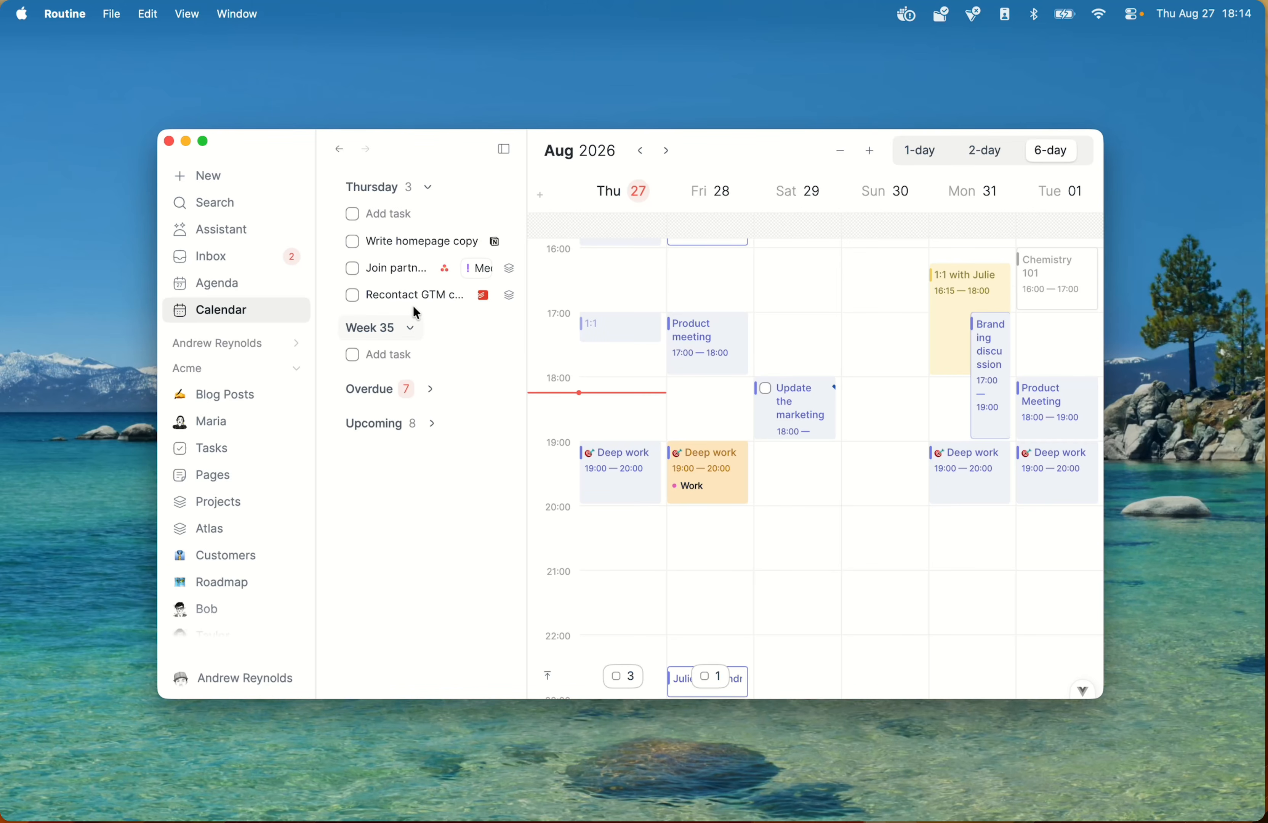
left_click_drag(400, 294, 411, 366)
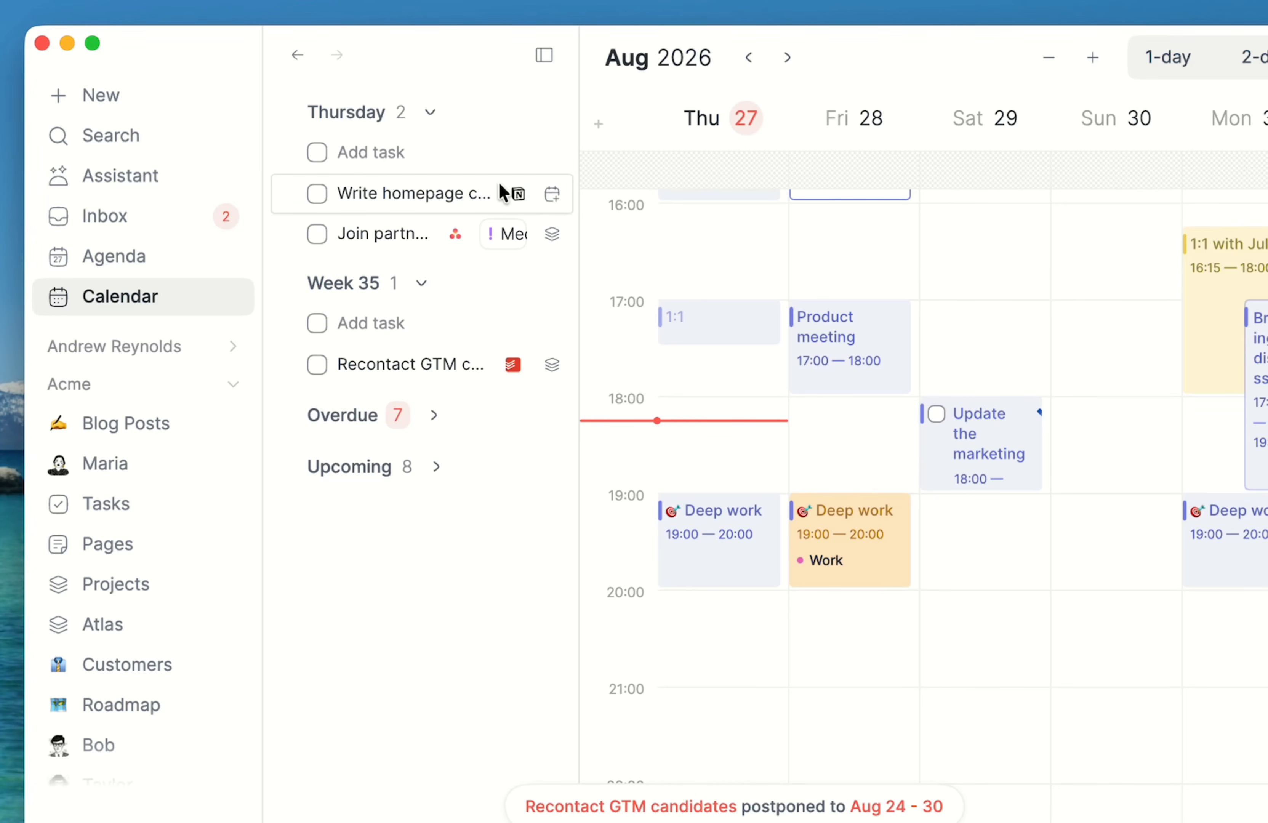
left_click(365, 123)
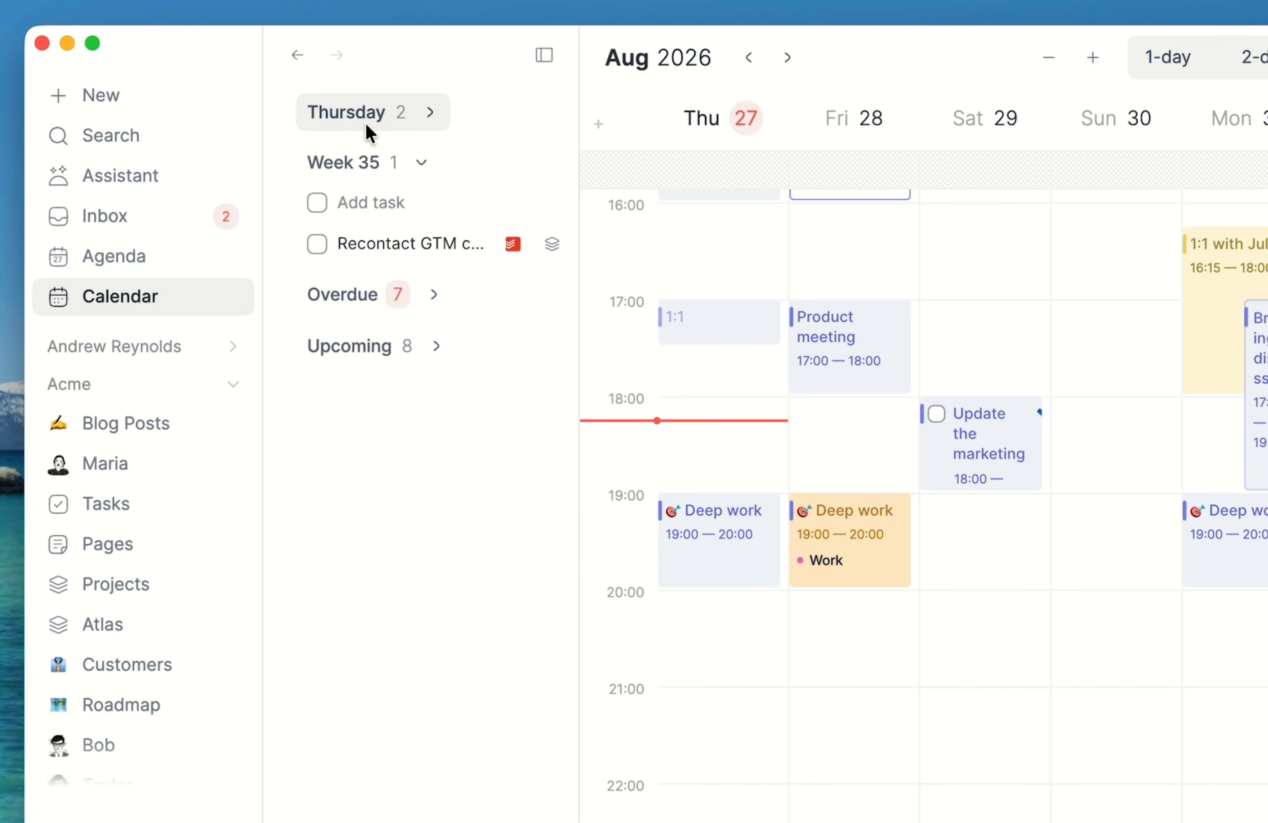
left_click(365, 123)
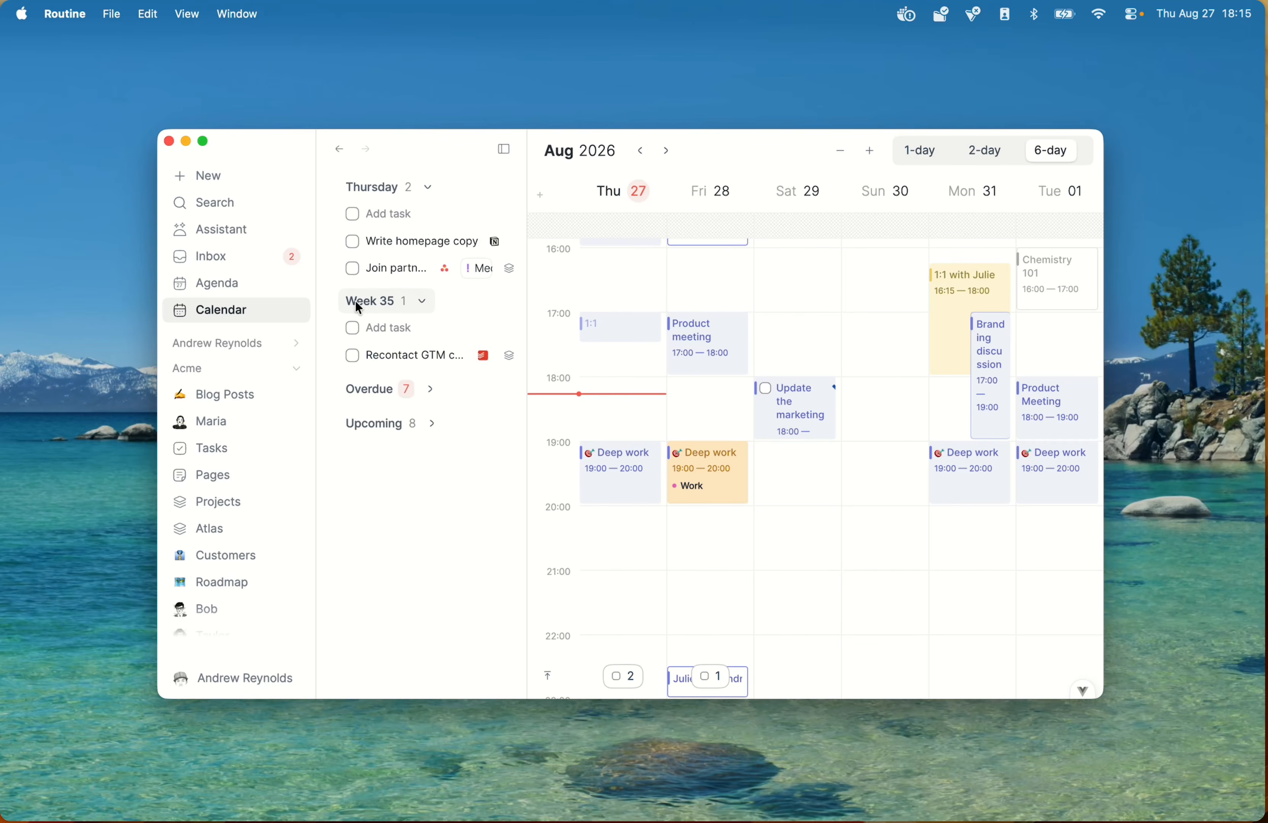
Step: View the August 27 agenda and inspect the tasks in its Week 35 group
left_click(255, 289)
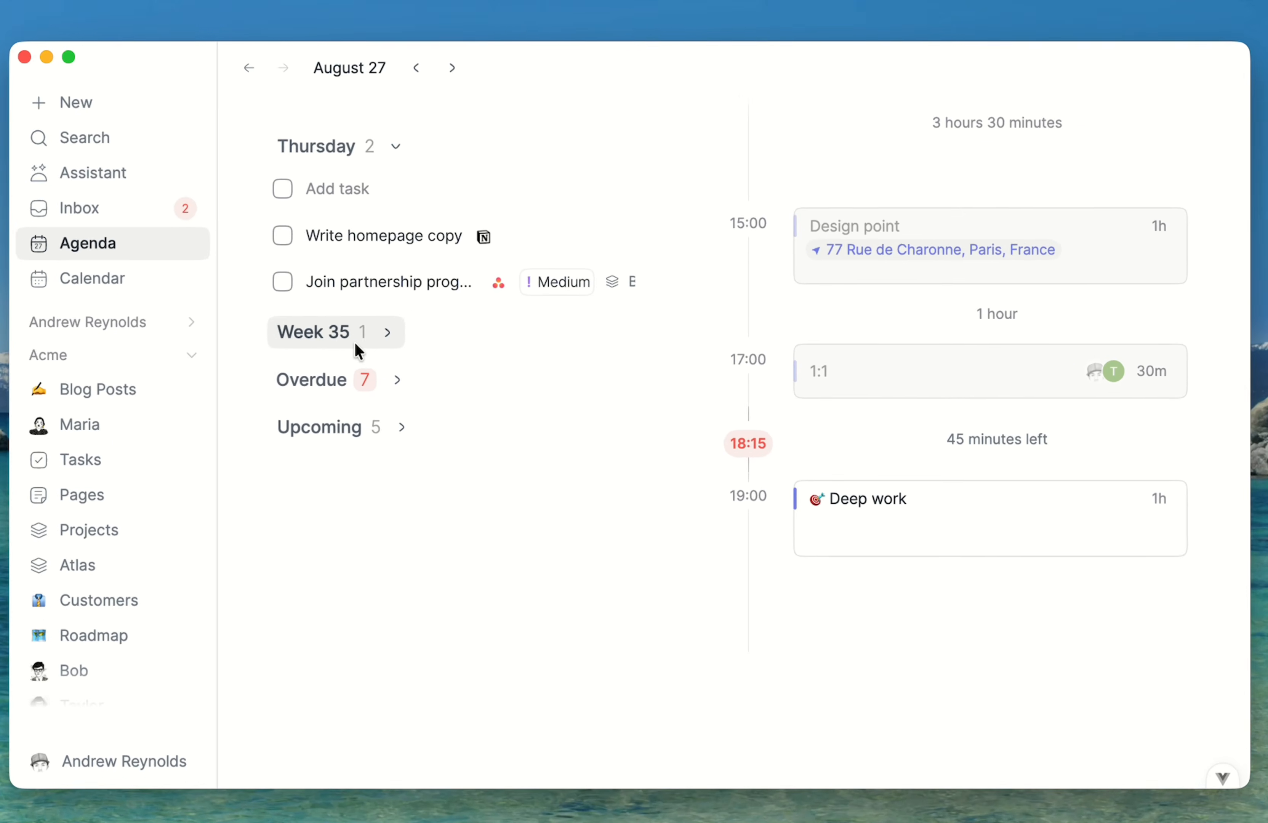
left_click(317, 333)
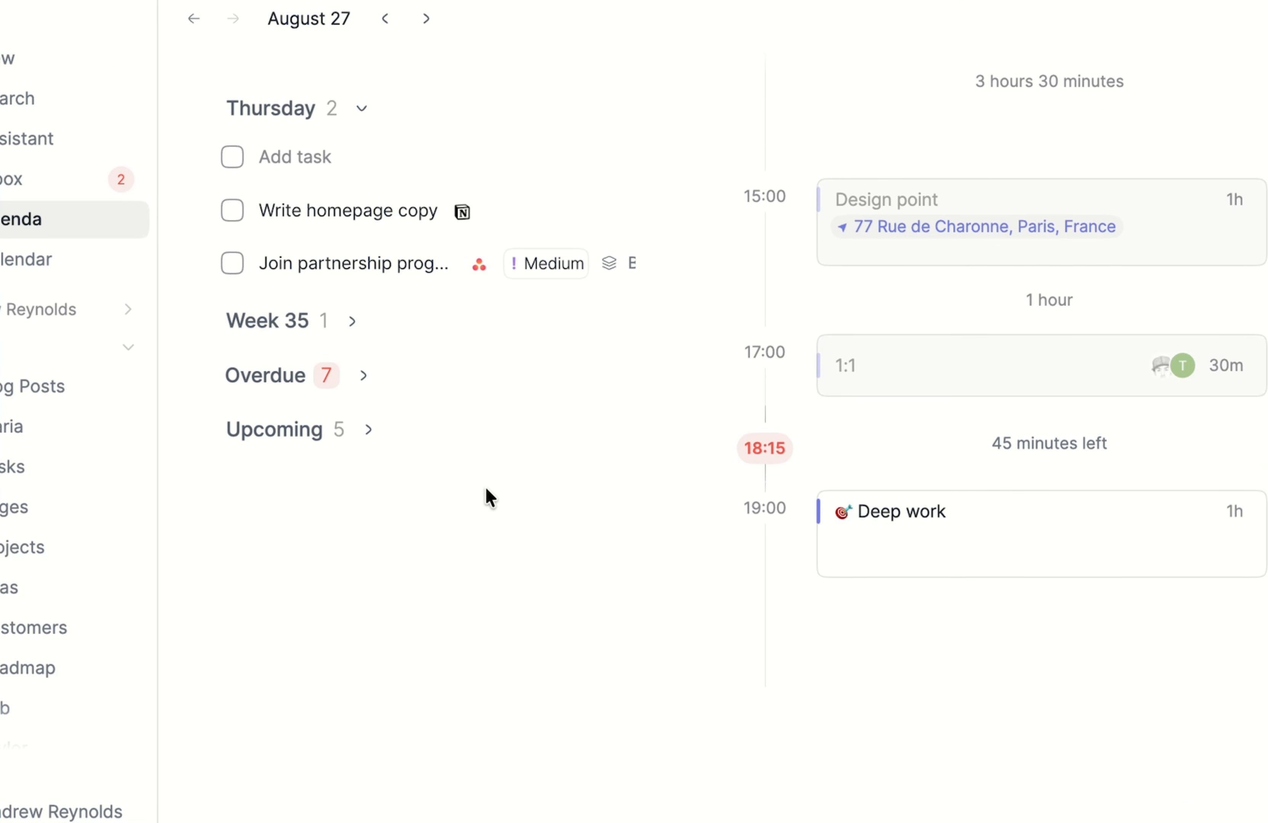
left_click(265, 323)
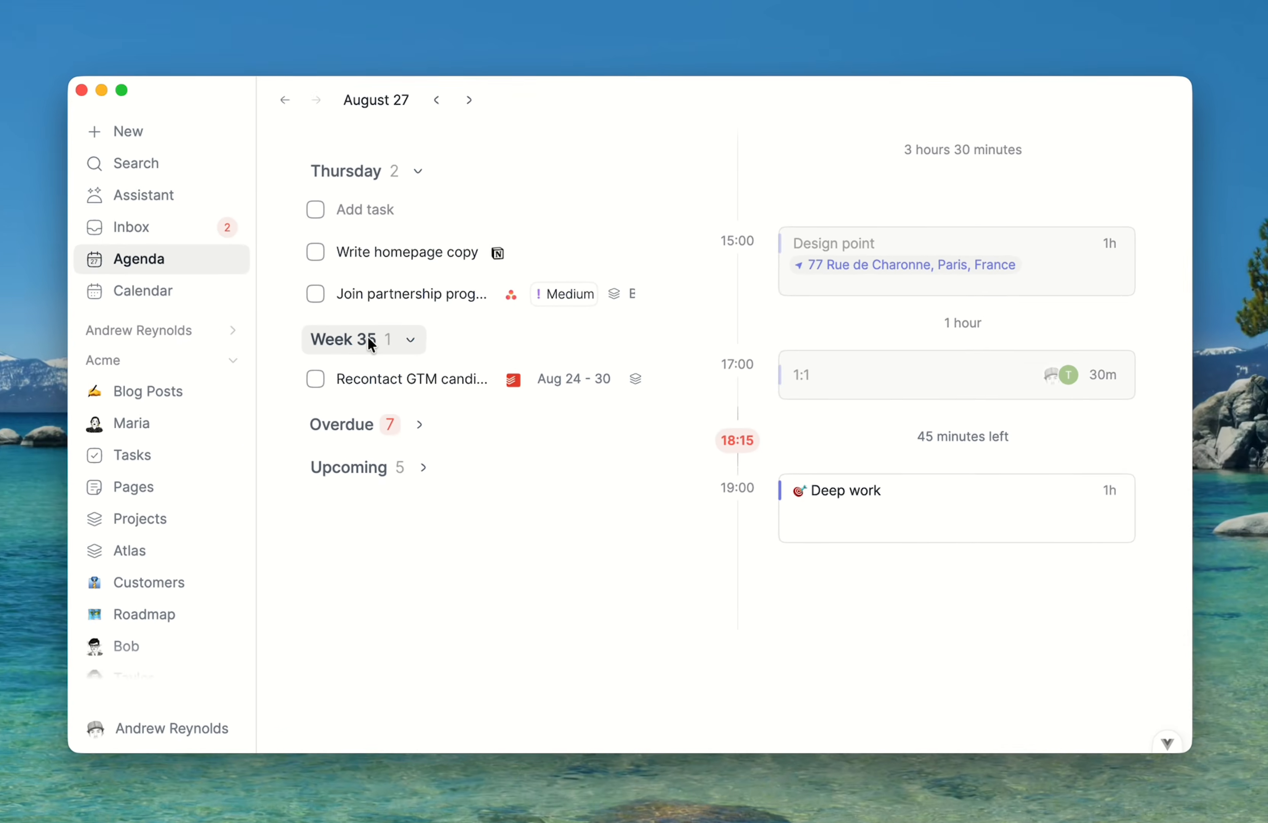
left_click(299, 320)
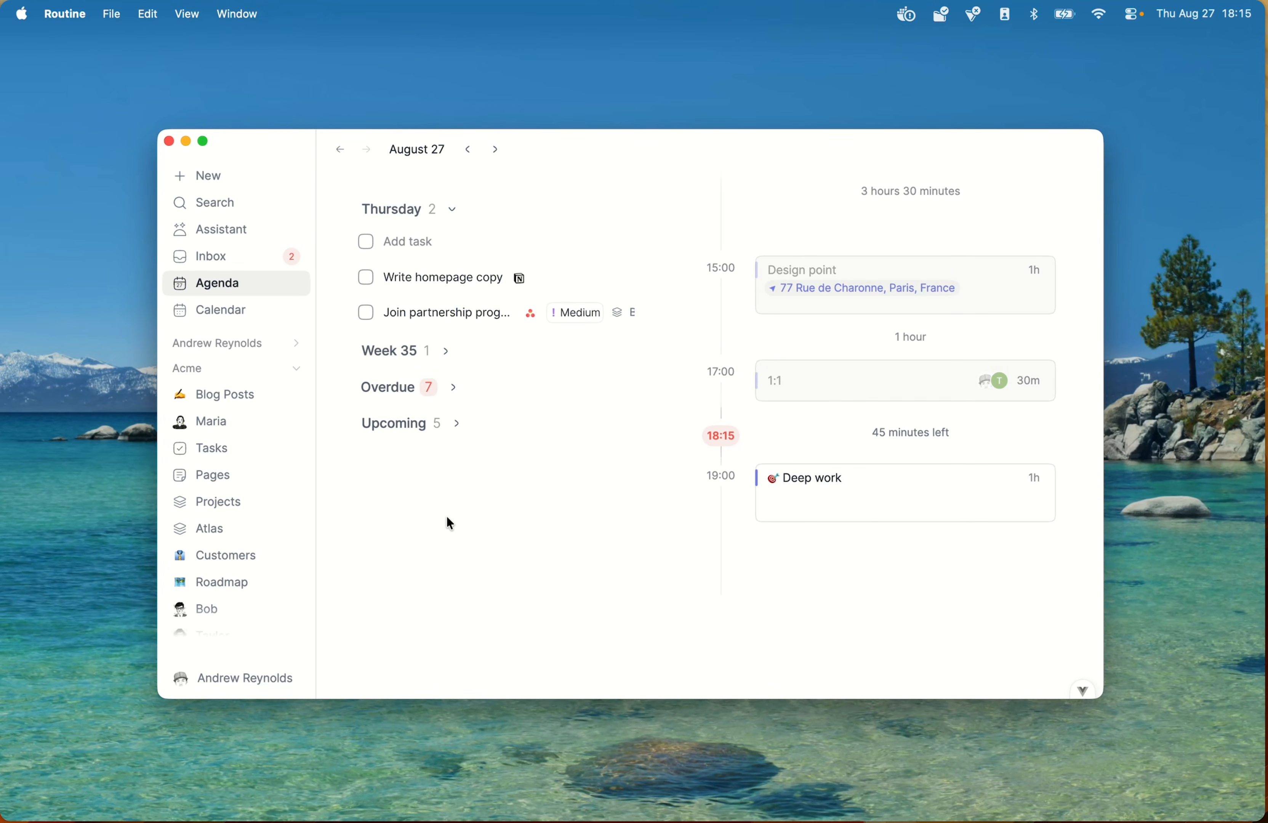
Step: Return to the calendar and view the range options available for its 1-day view preset
left_click(221, 314)
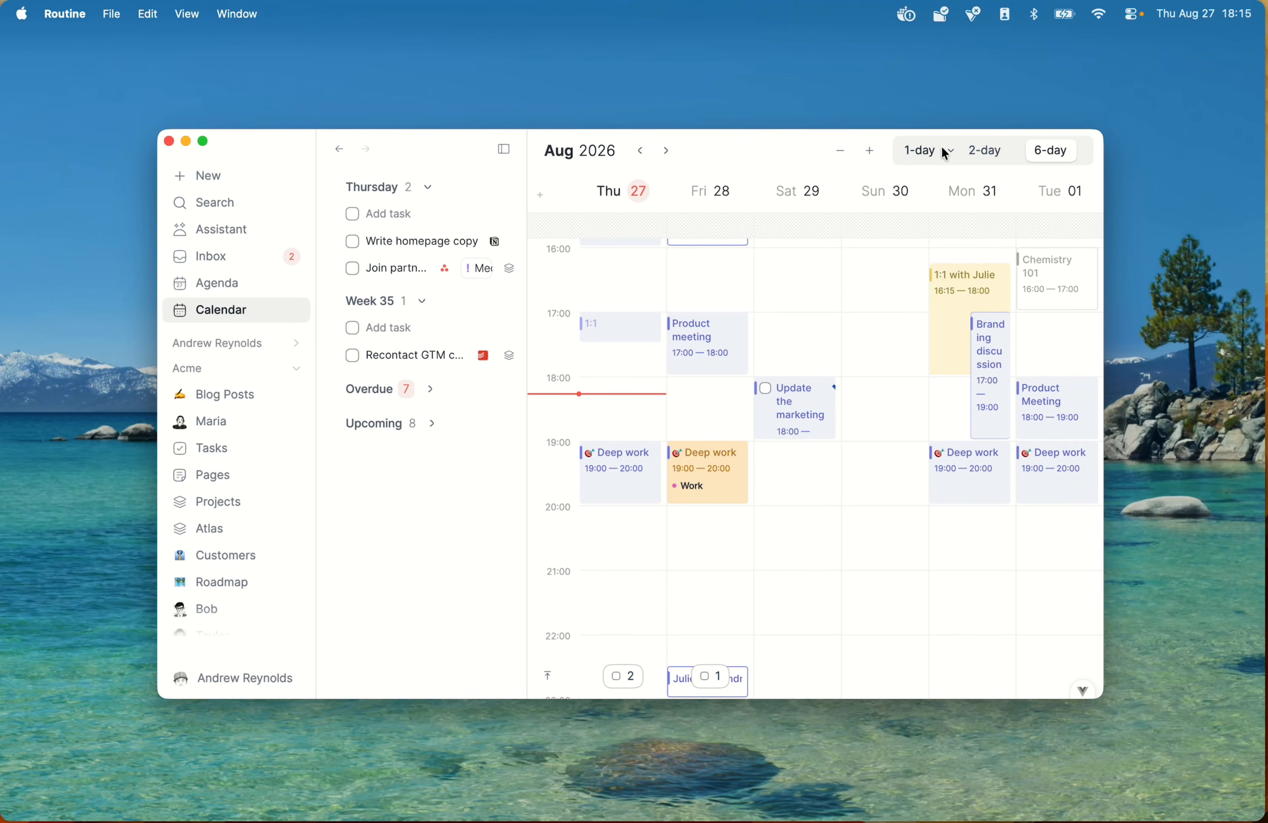
left_click(955, 152)
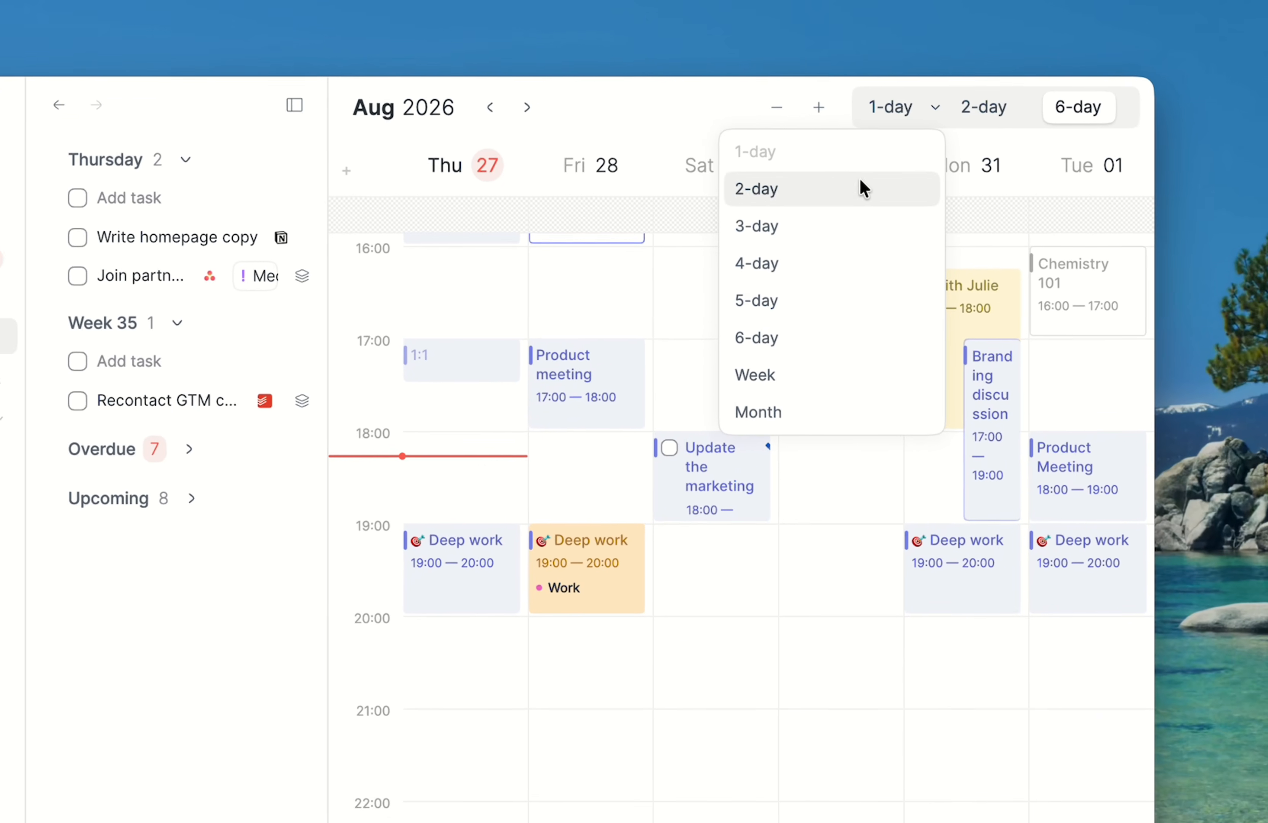
left_click(826, 138)
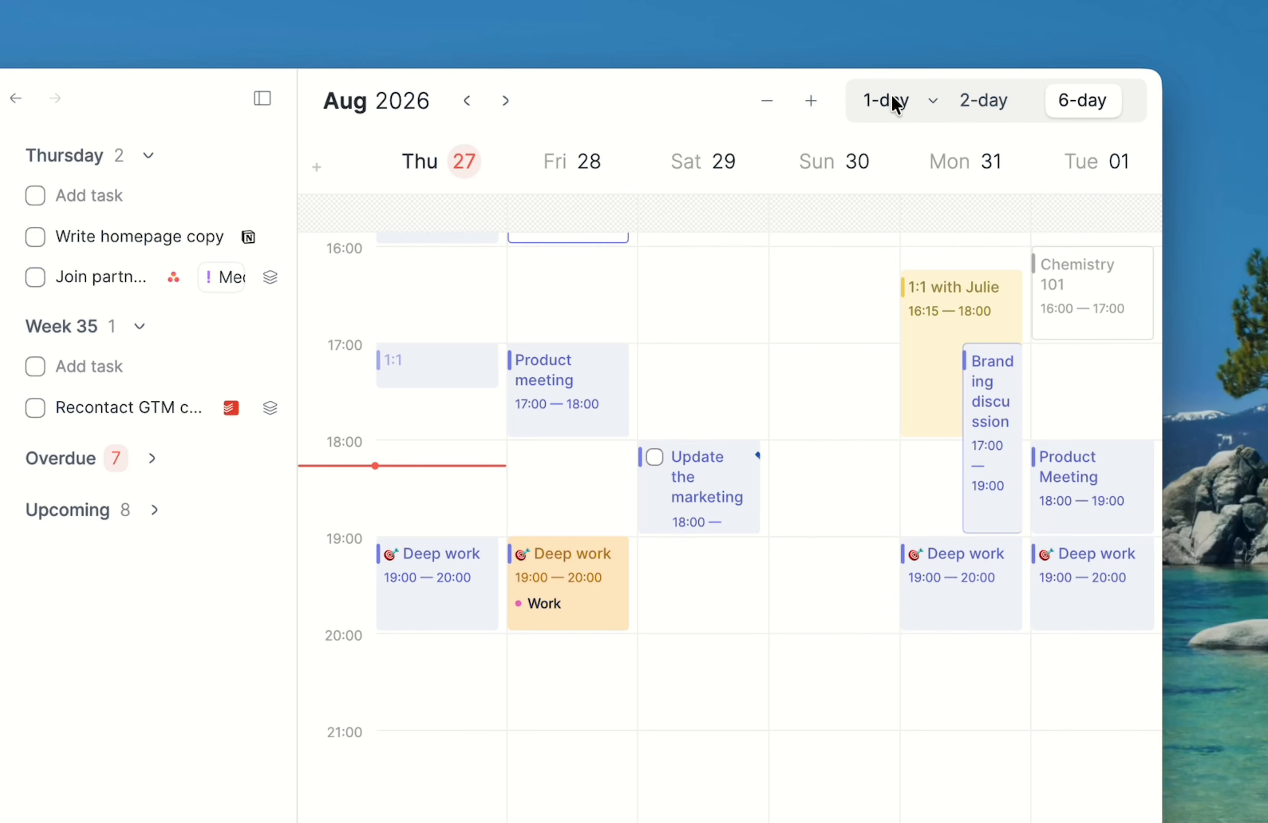
Step: Change the calendar's 2-day view preset to 5-day and its 6-day preset to Month
left_click(930, 101)
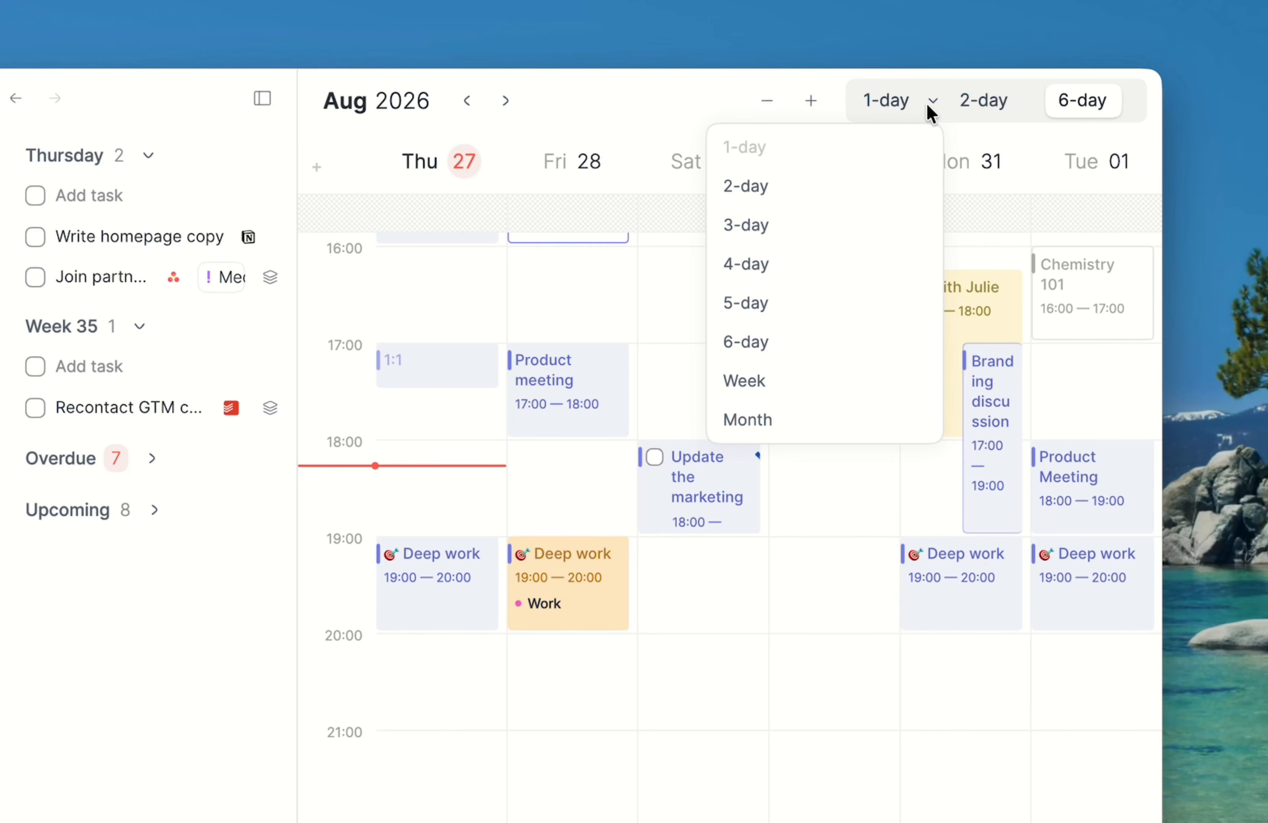
left_click(1004, 97)
left_click(1021, 102)
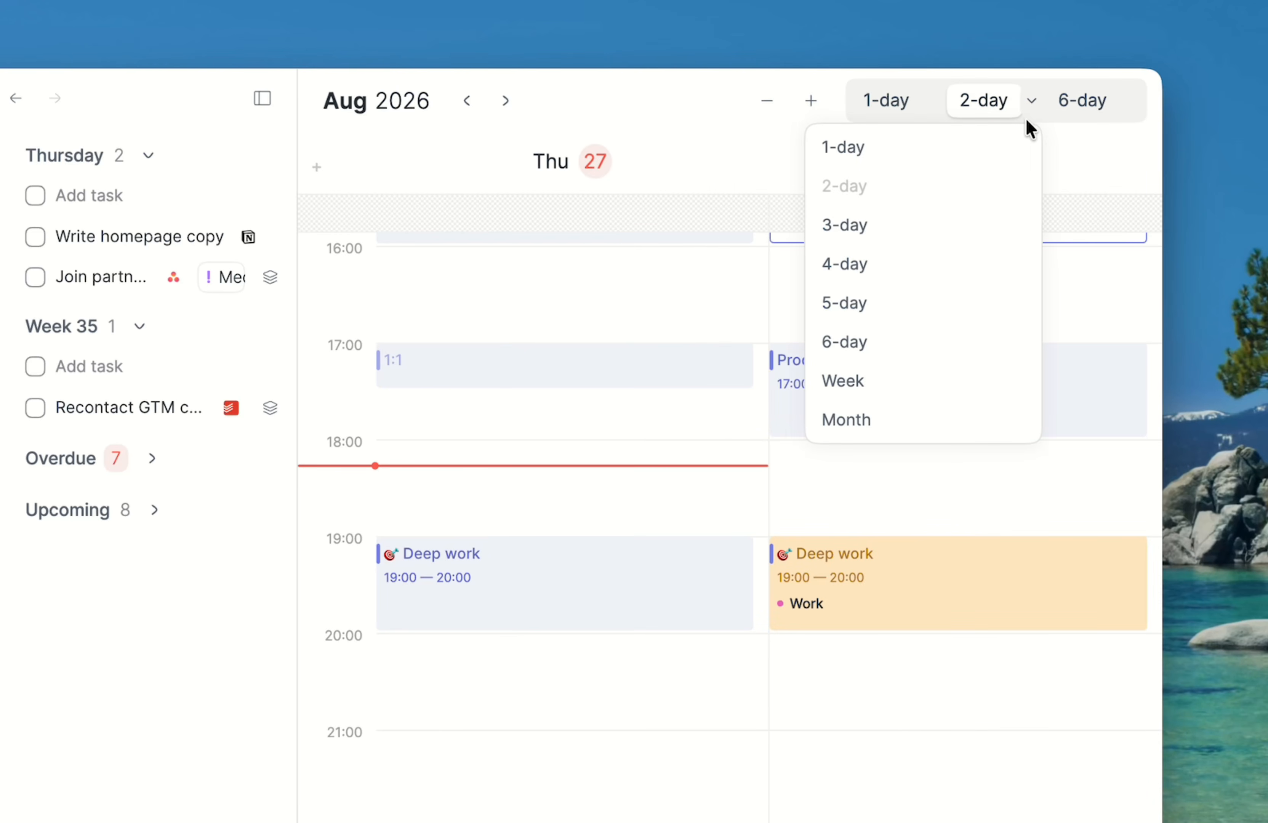
left_click(891, 300)
left_click(1122, 101)
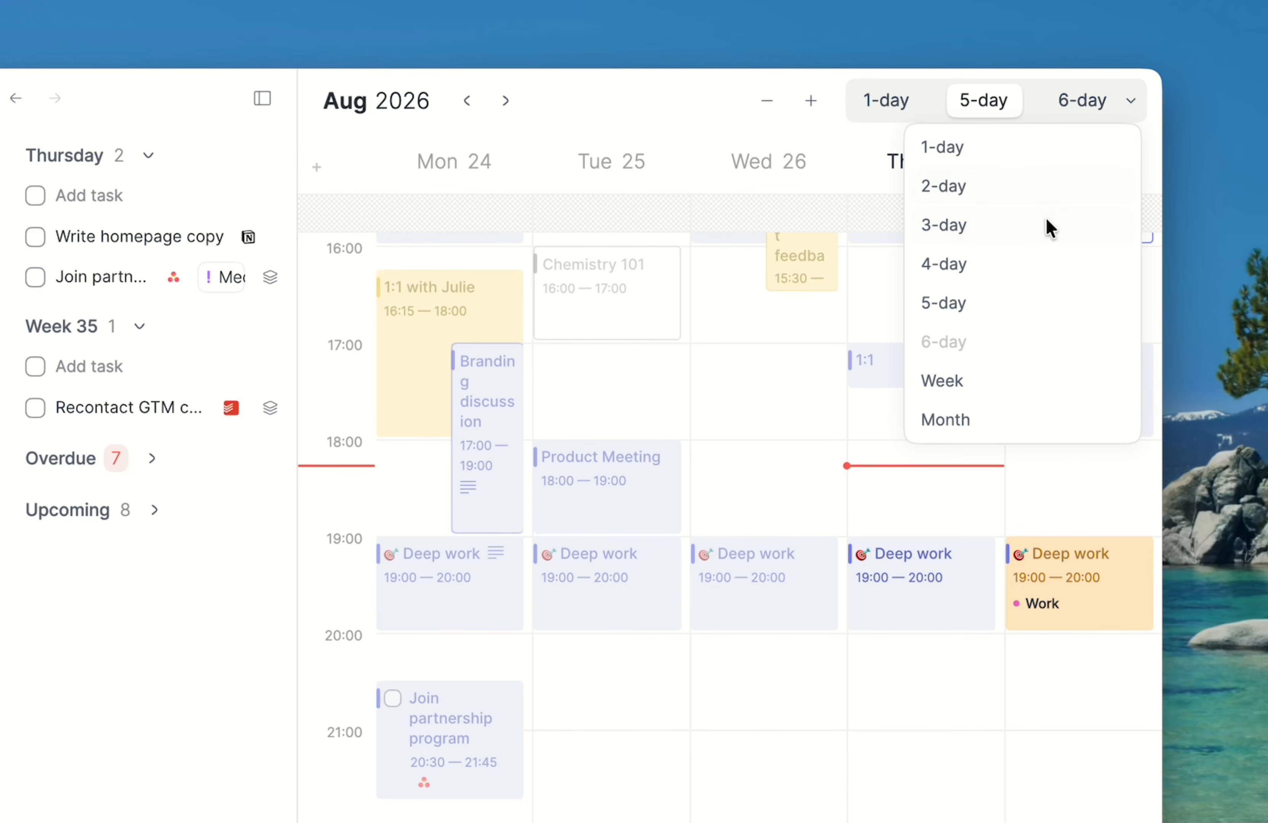
left_click(978, 418)
Step: Switch the calendar through its 1-day, 5-day and Month presets, ending on the 5-day view
left_click(883, 100)
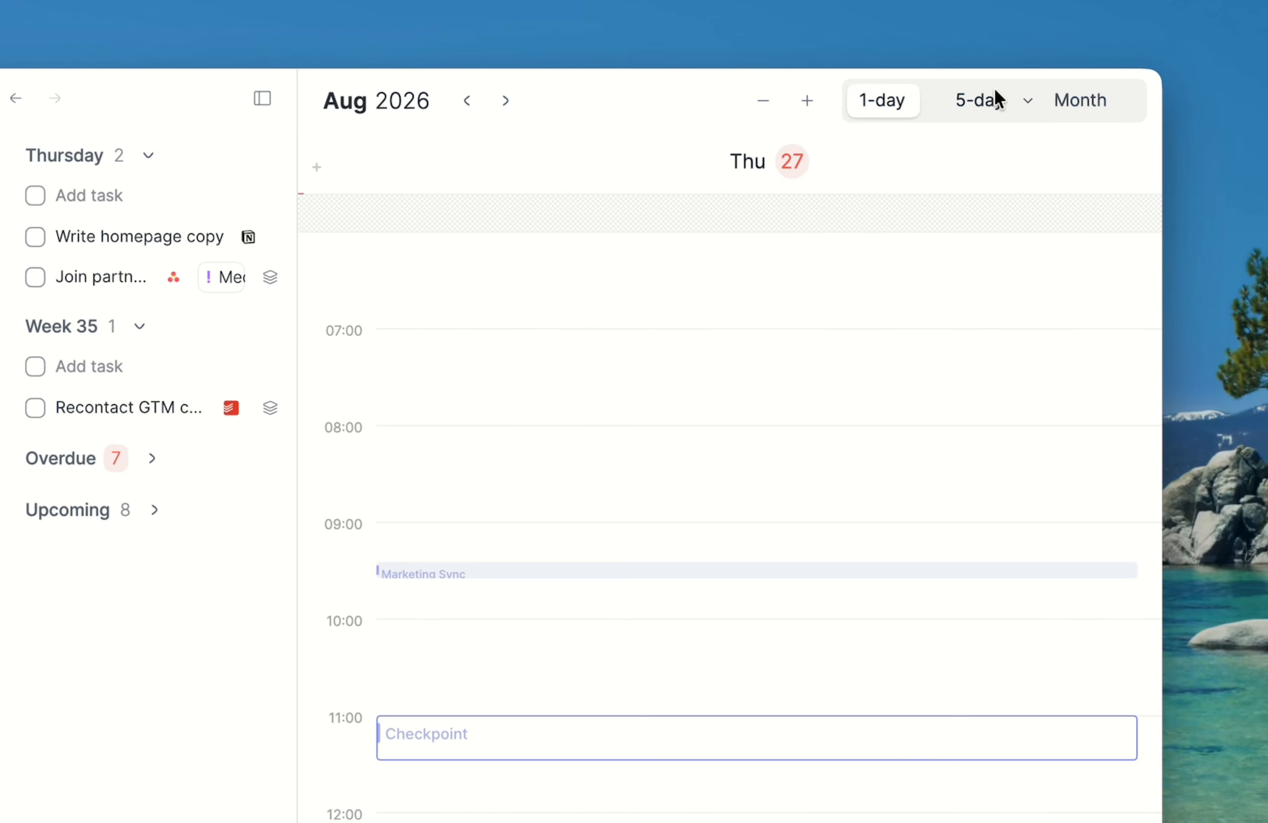
left_click(993, 96)
left_click(1084, 99)
left_click(972, 96)
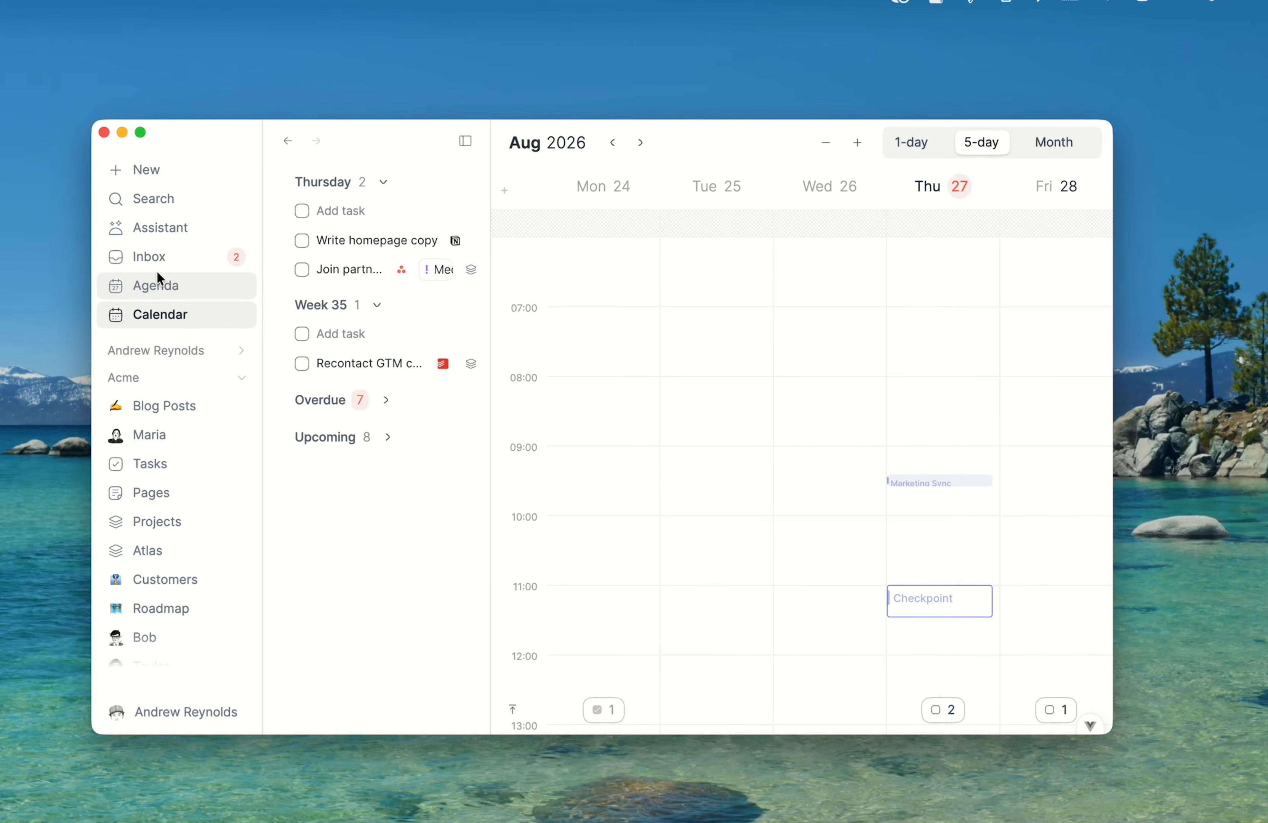
Step: Assign the "Join partnership program" and "Write homepage copy" tasks to the 19:00 Deep work event in the August 27 agenda
left_click(157, 280)
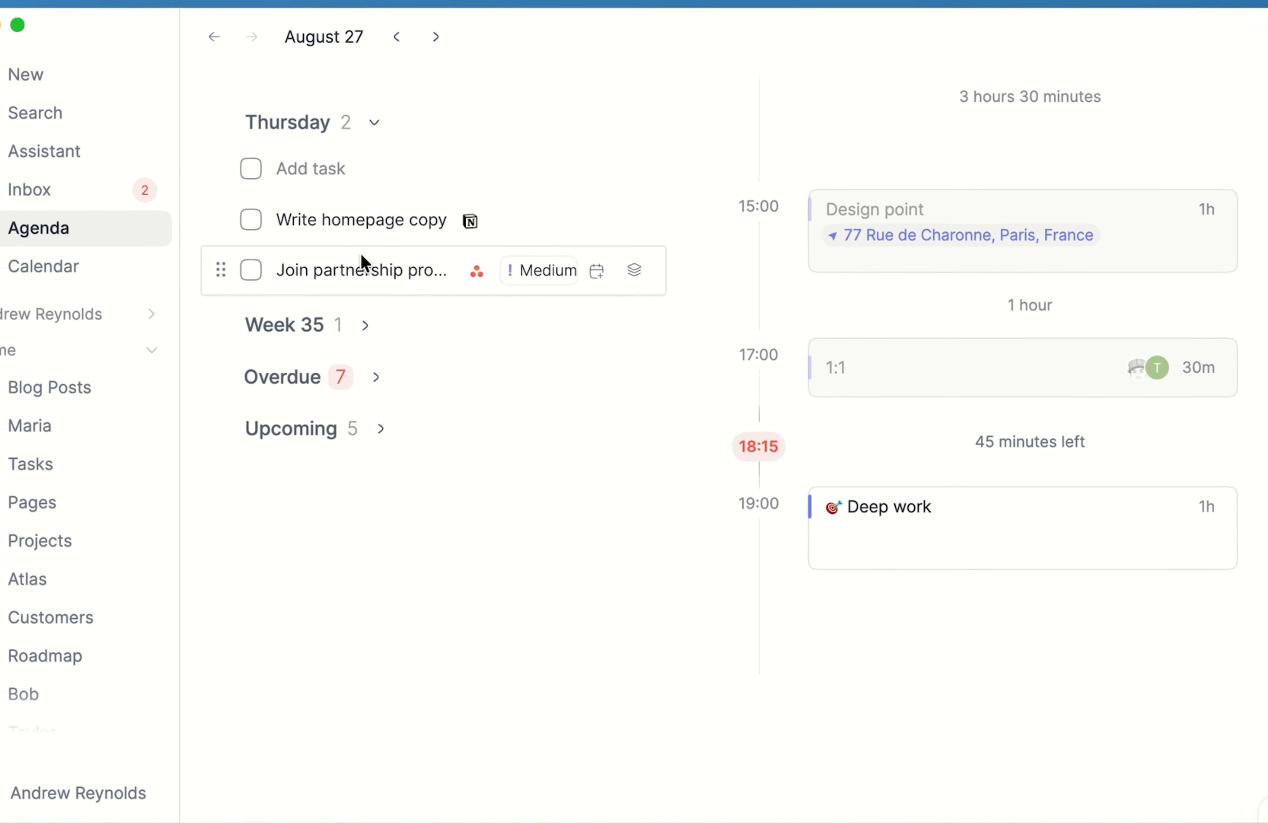
left_click_drag(449, 287, 1024, 527)
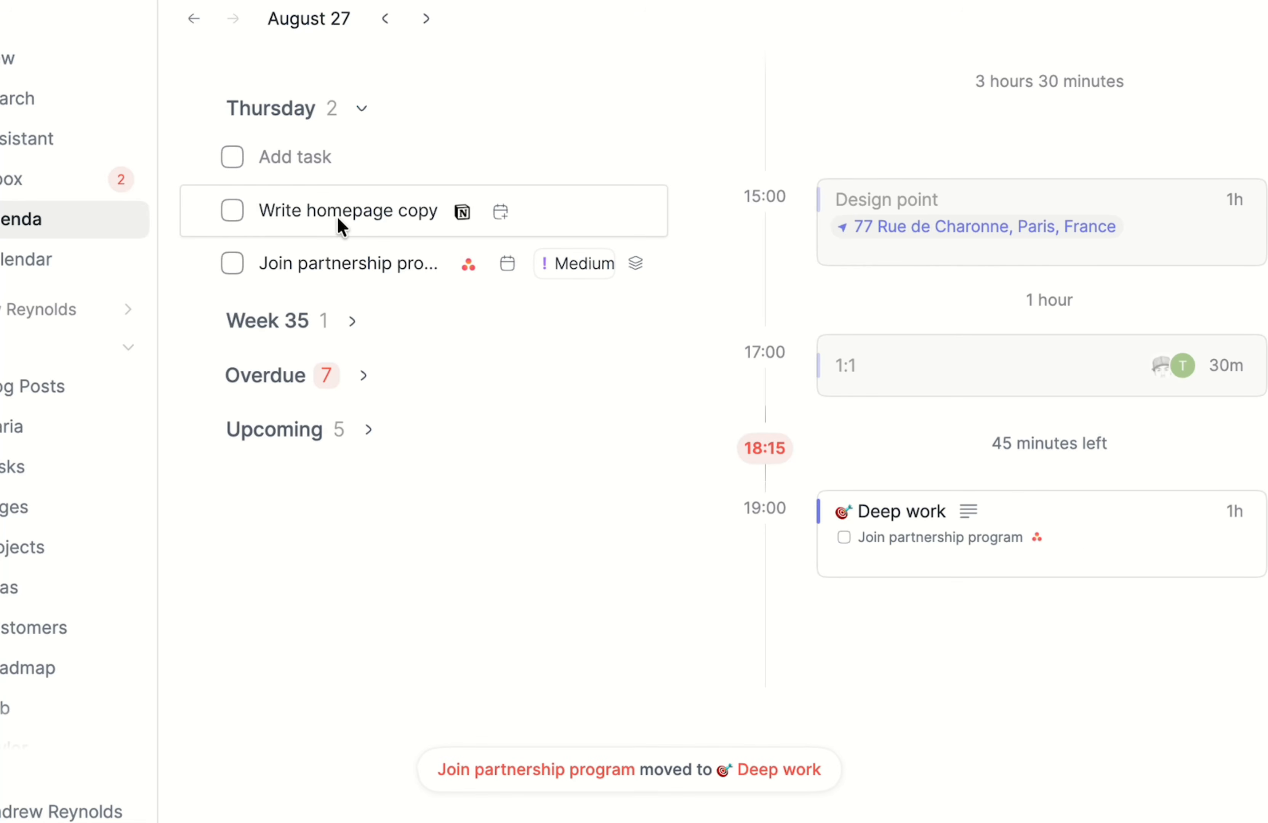
left_click_drag(346, 223, 926, 549)
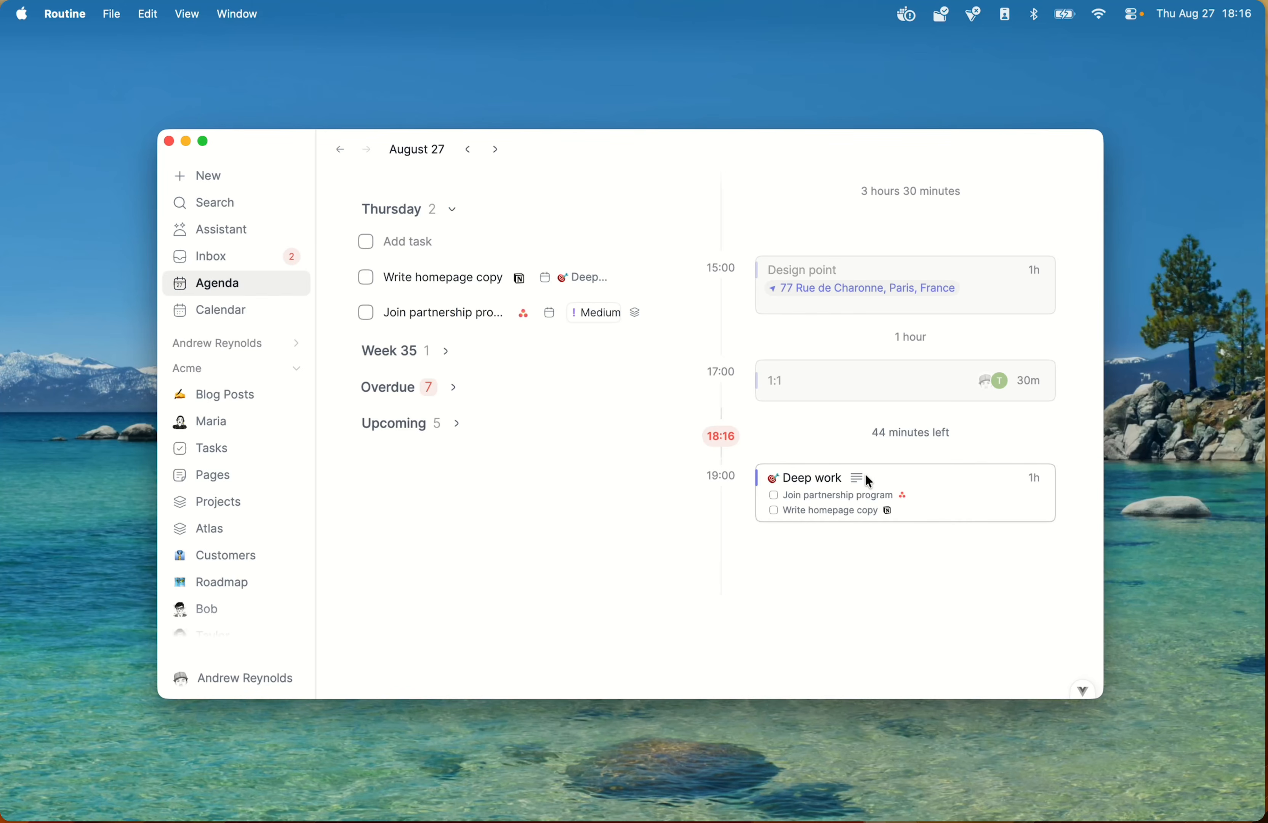
Step: View the Acme Tasks list, return to the agenda, and open the Task type's properties in the Acme organization settings
left_click(229, 448)
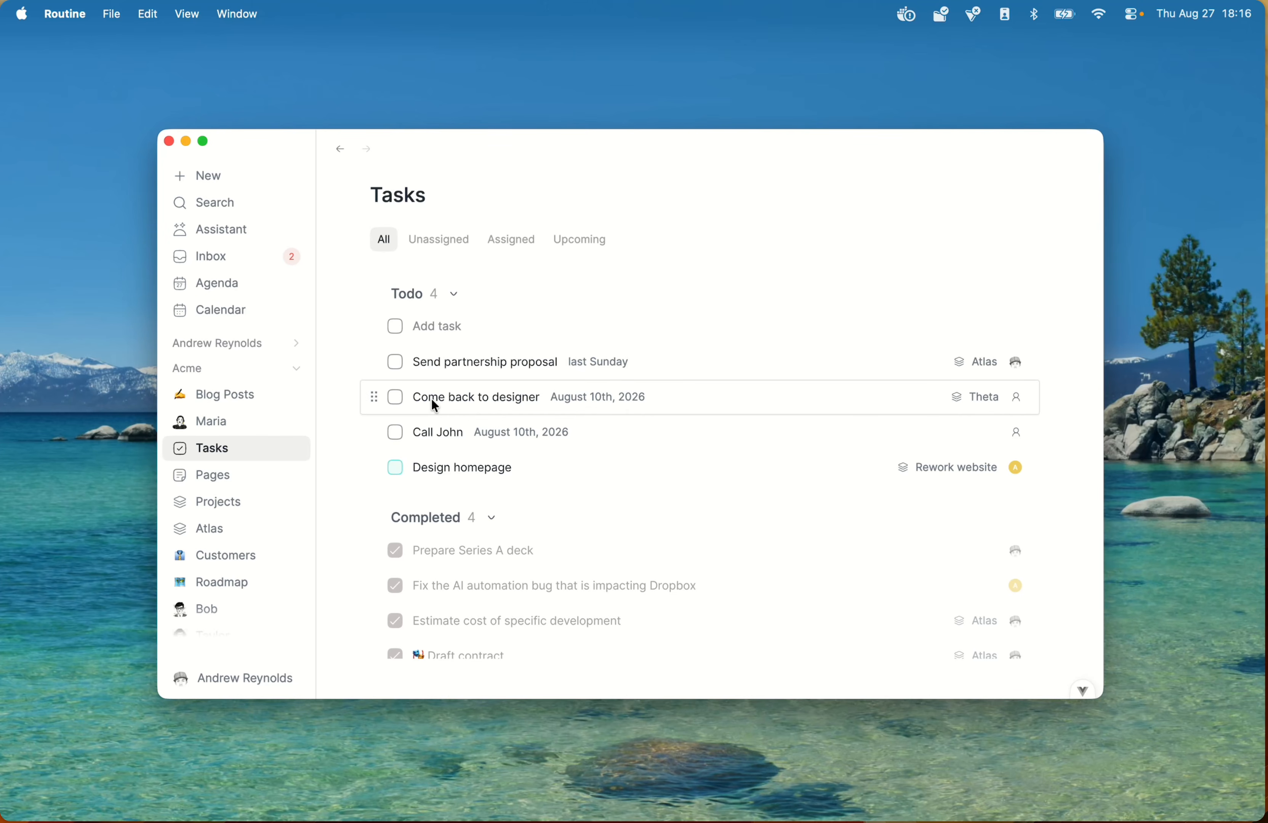
left_click(245, 278)
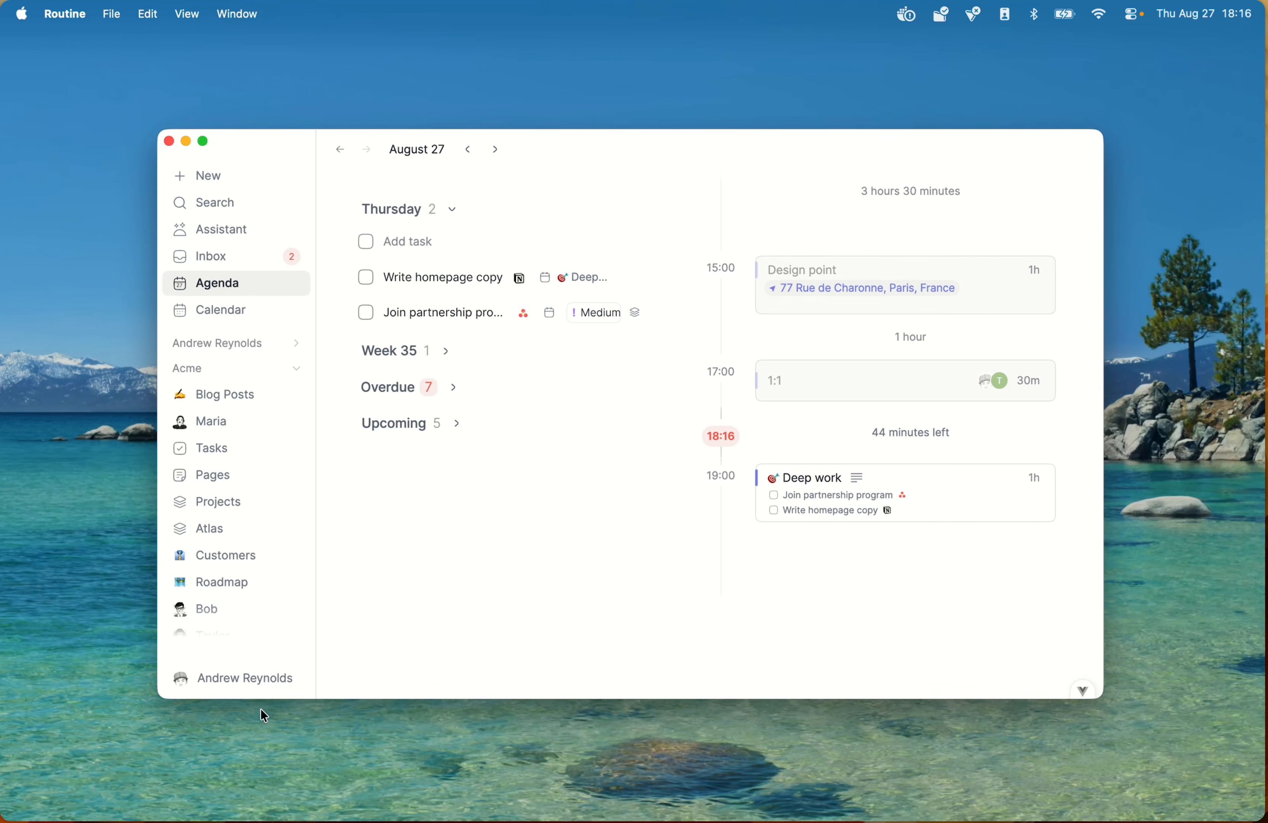
left_click(237, 685)
left_click(400, 625)
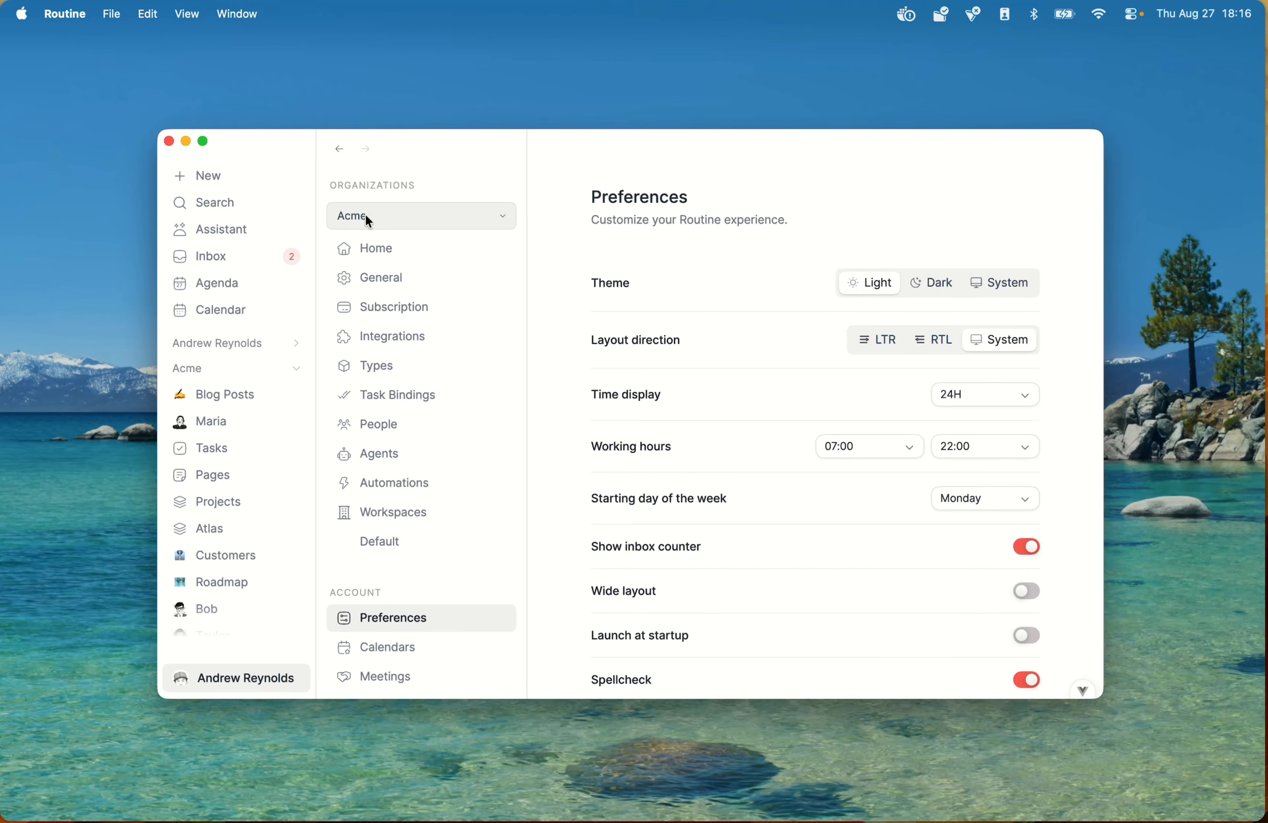
left_click(436, 369)
scroll(820, 448, "down", 8)
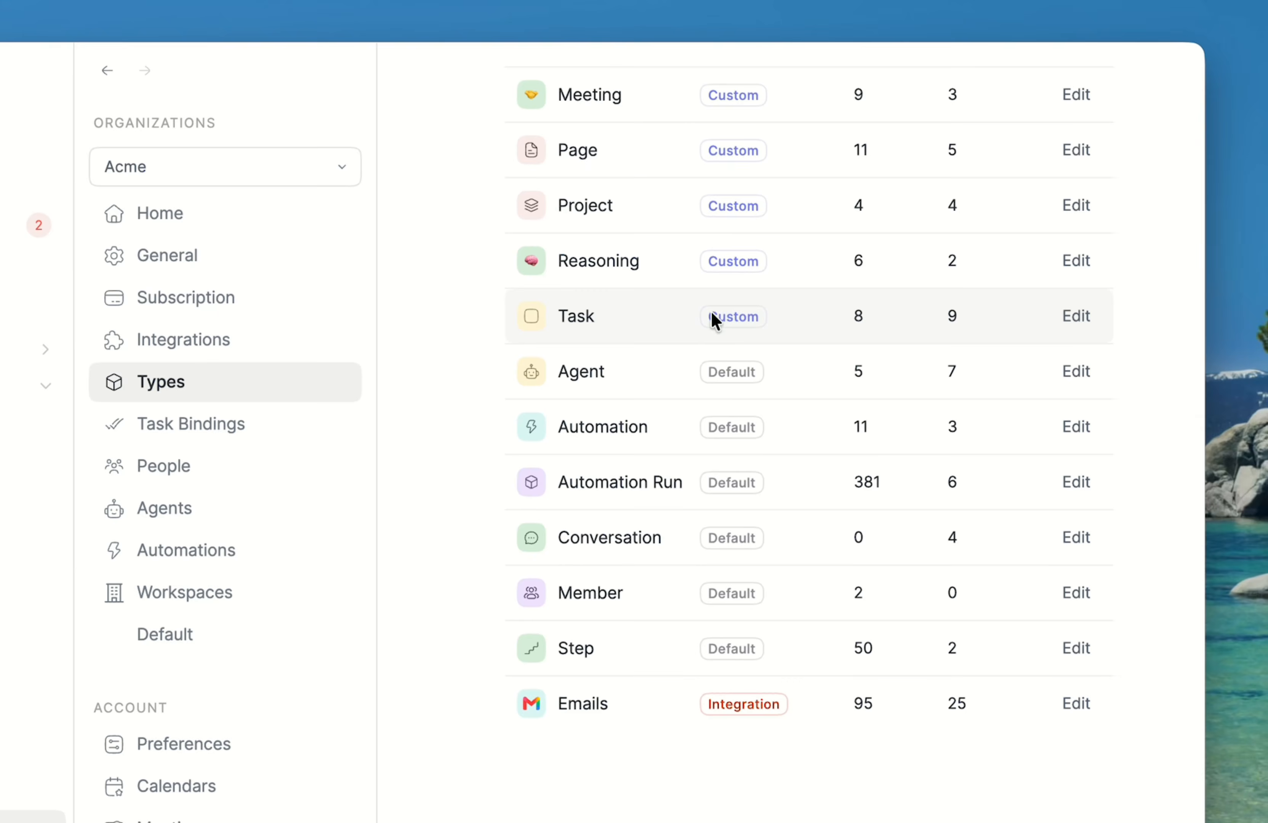
left_click(1076, 316)
scroll(934, 710, "down", 4)
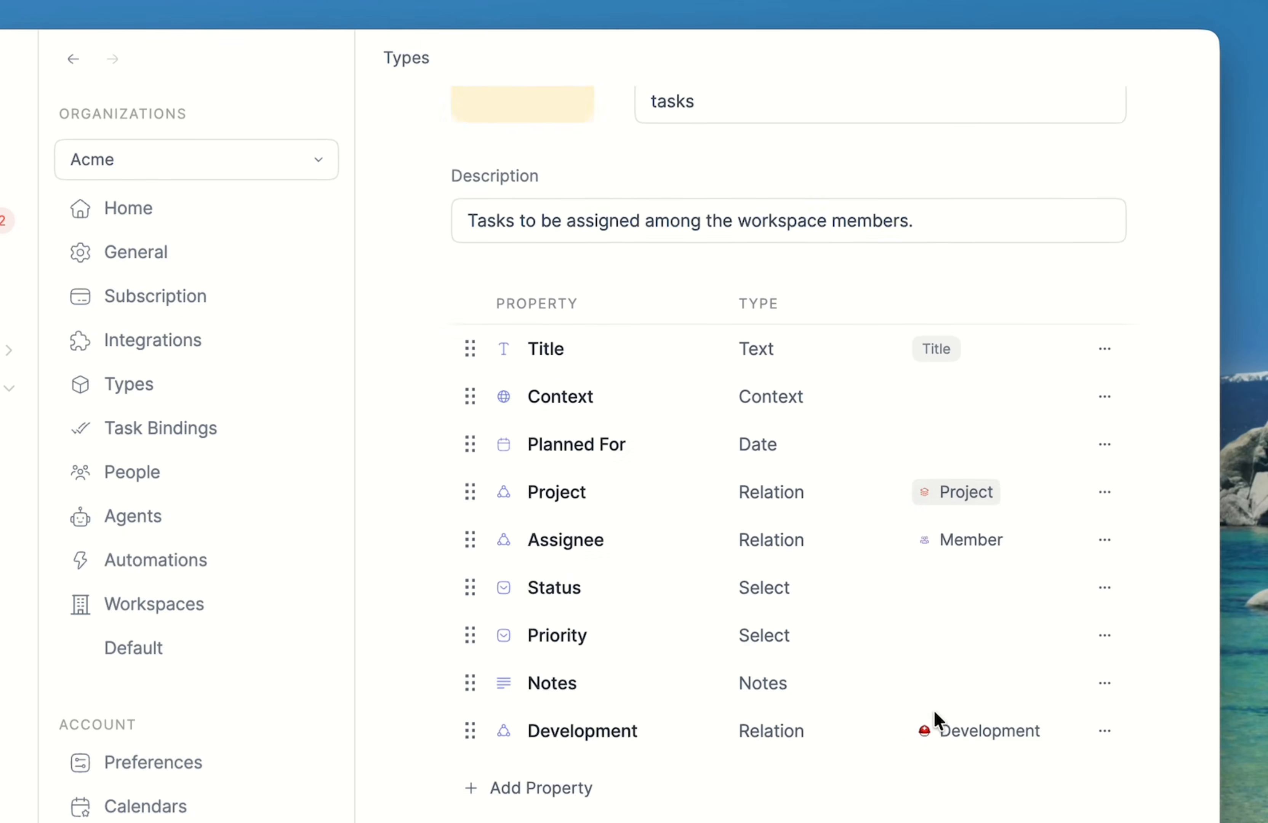
scroll(934, 710, "down", 1)
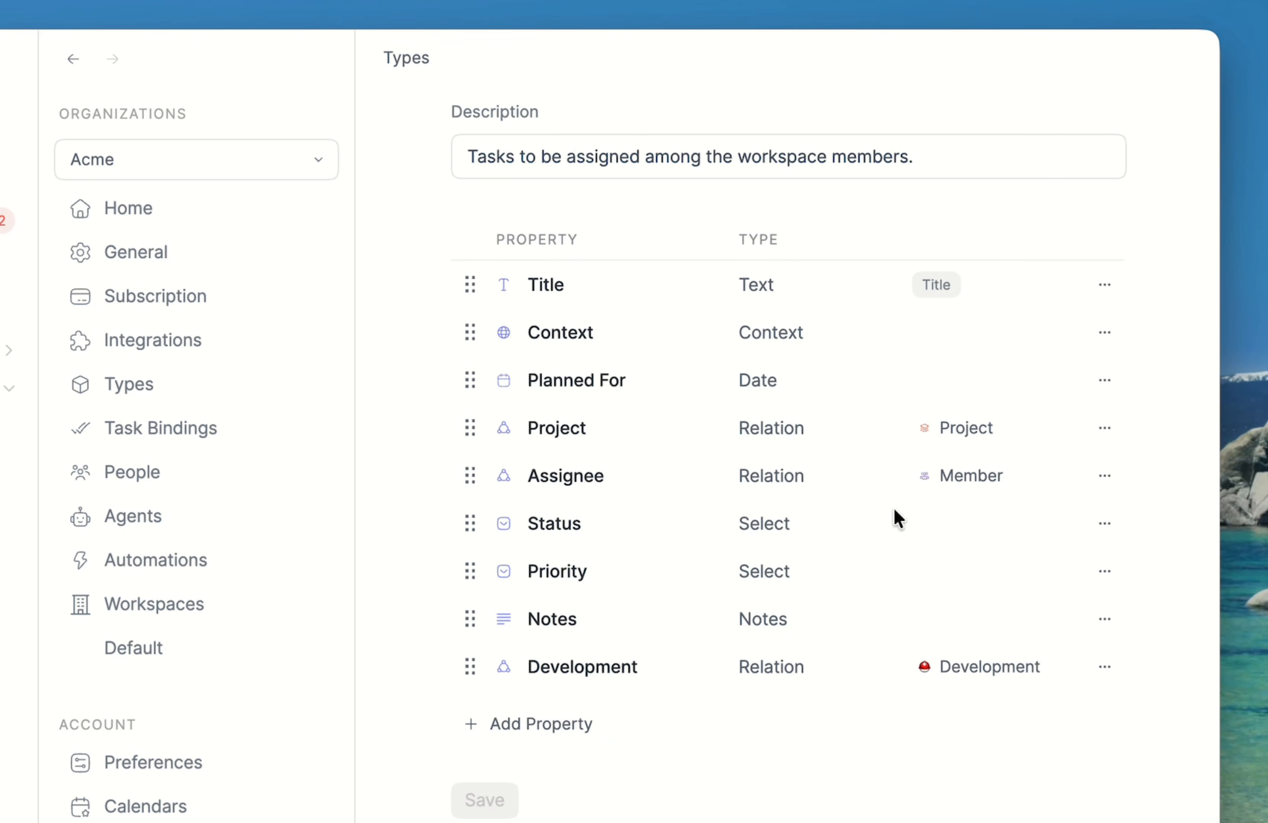
Step: Add a purple "Abandoned" option to the Task type's Status property and save the type
left_click(1105, 523)
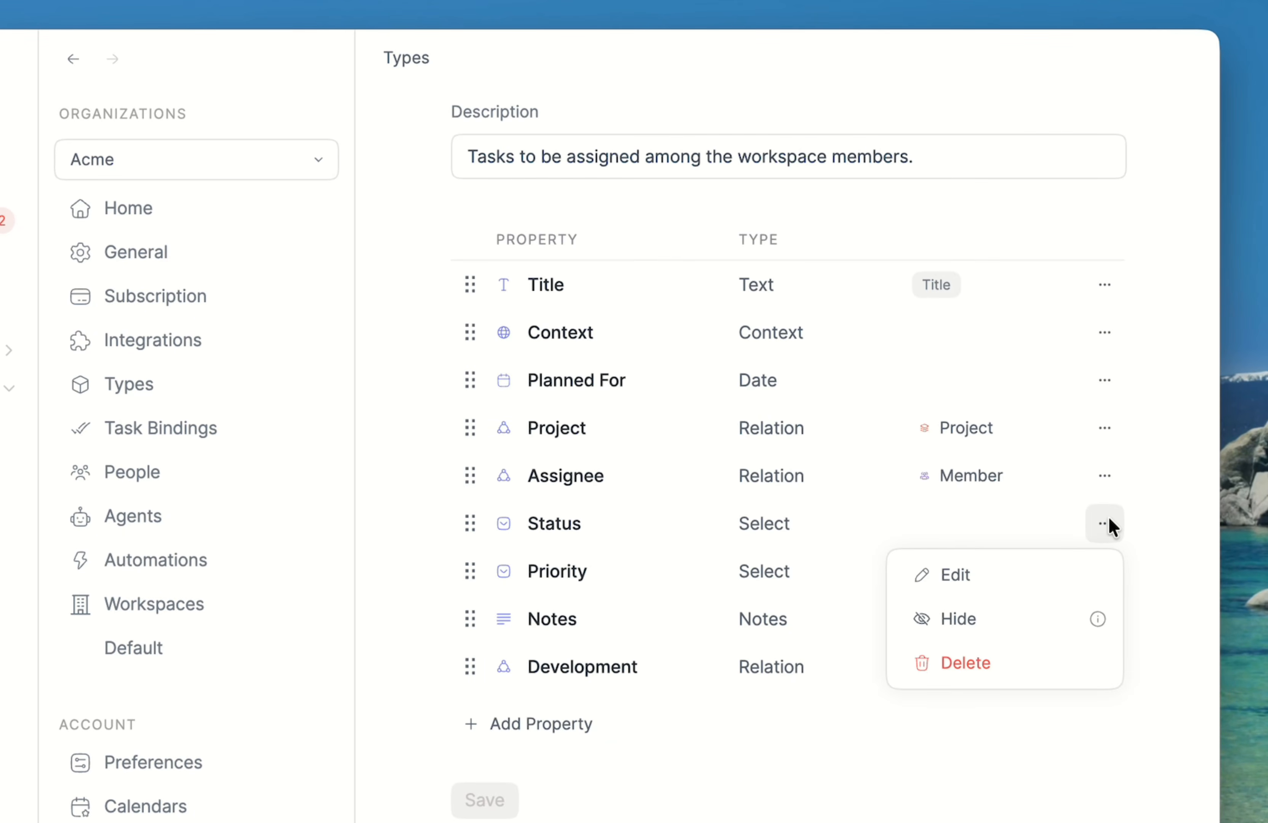
left_click(991, 577)
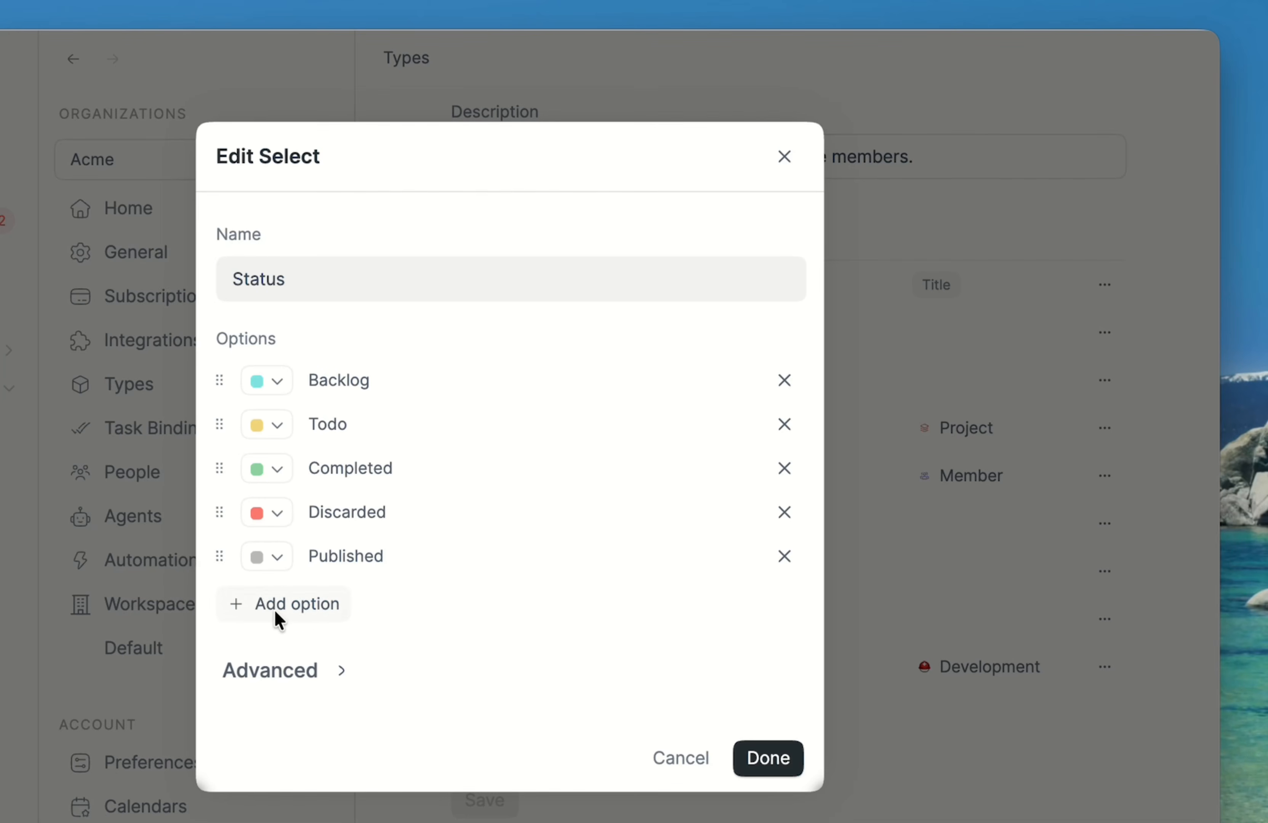
left_click(299, 597)
type("Abandoned")
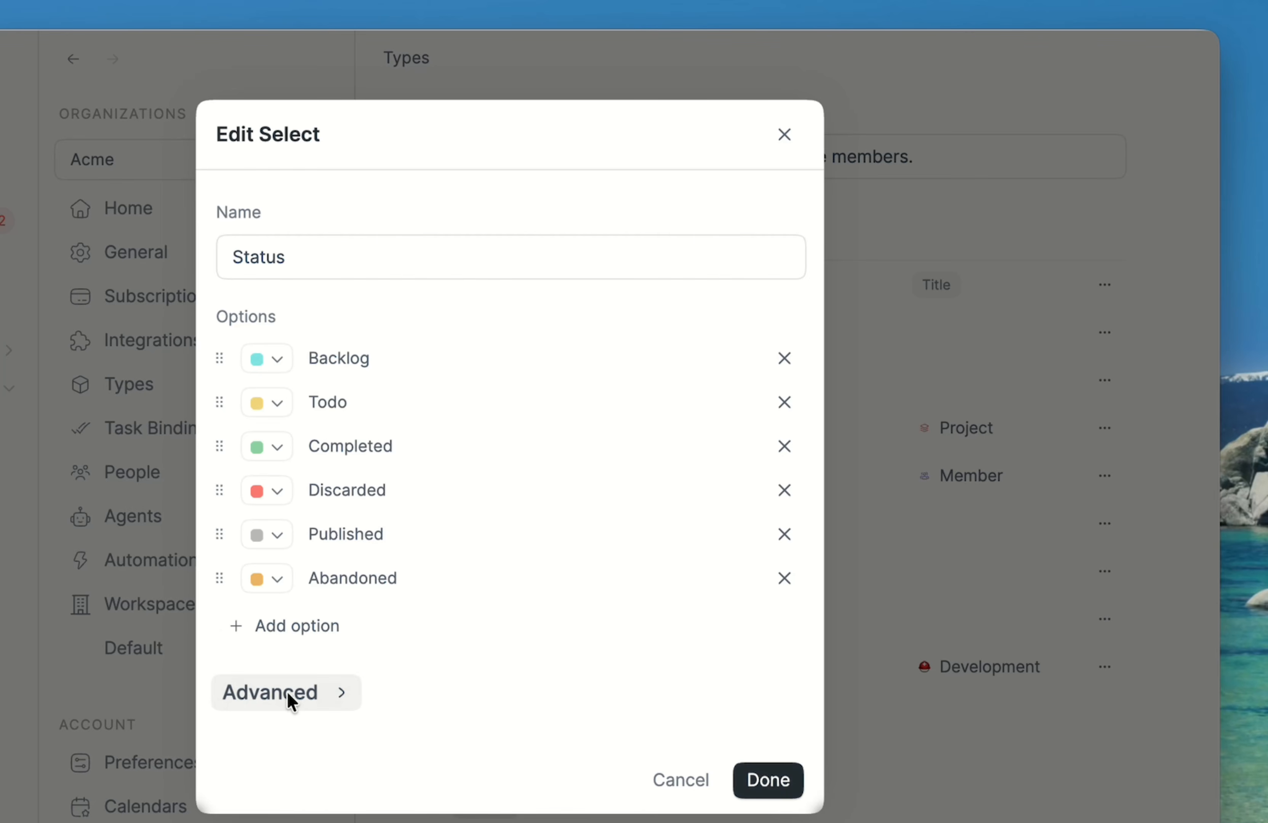
left_click(266, 578)
left_click(158, 606)
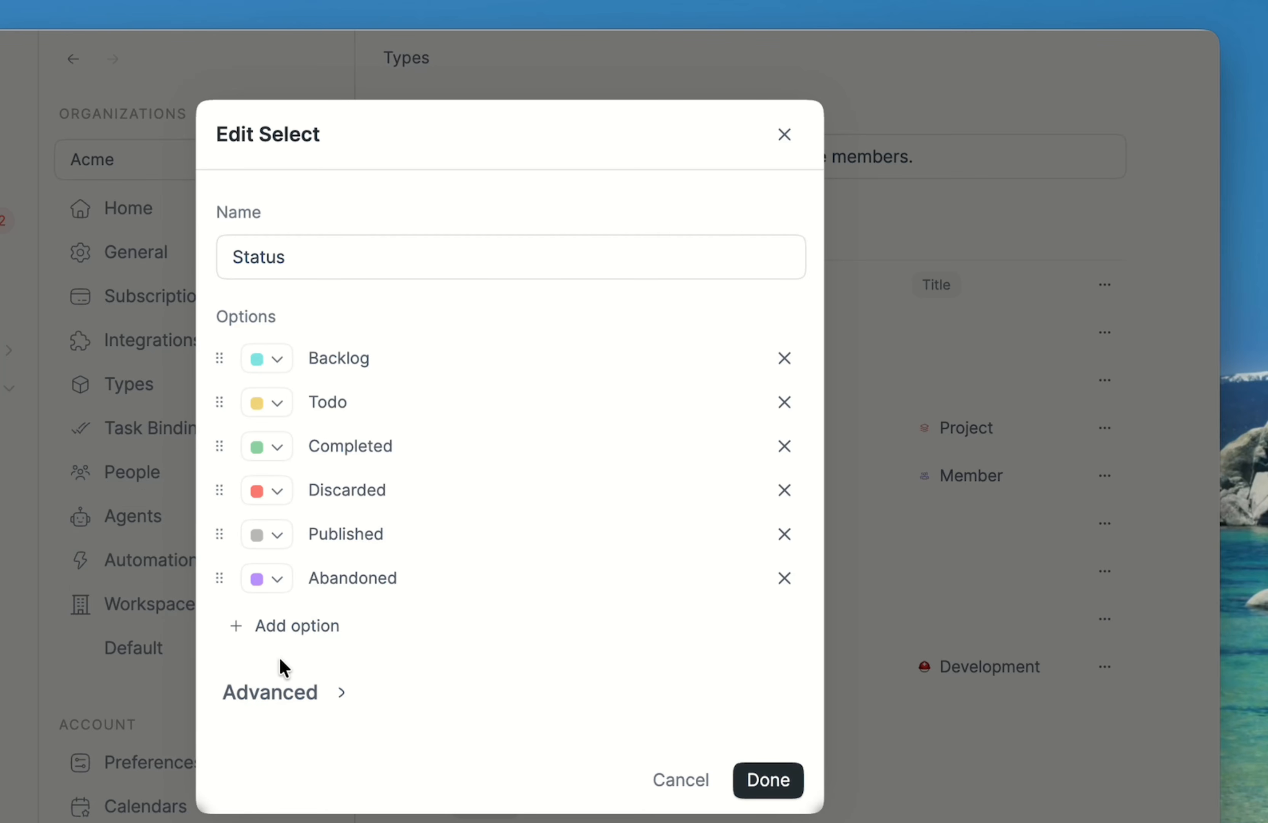
left_click(783, 779)
left_click(487, 798)
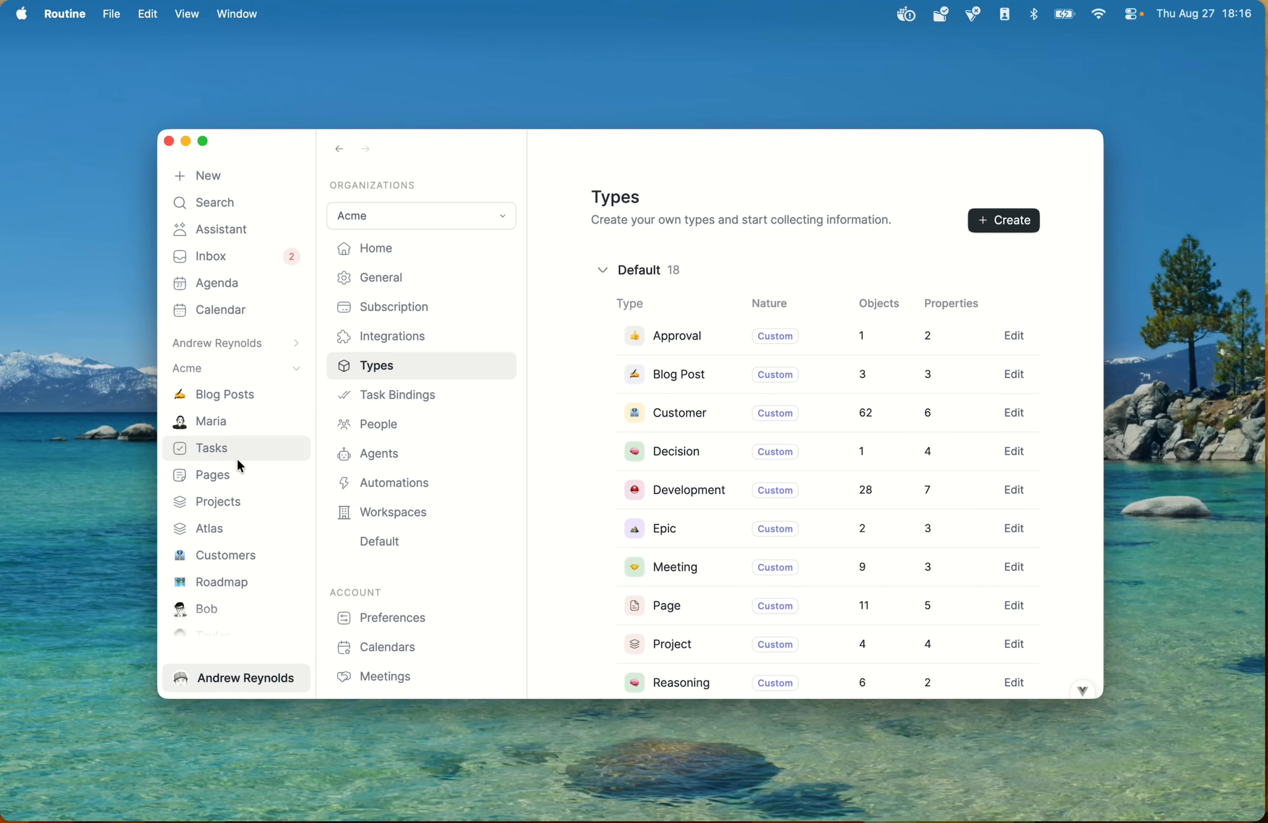
Step: Open the "Send partnership proposal" task from Acme's Tasks and check the available Status options without changing the status
left_click(203, 449)
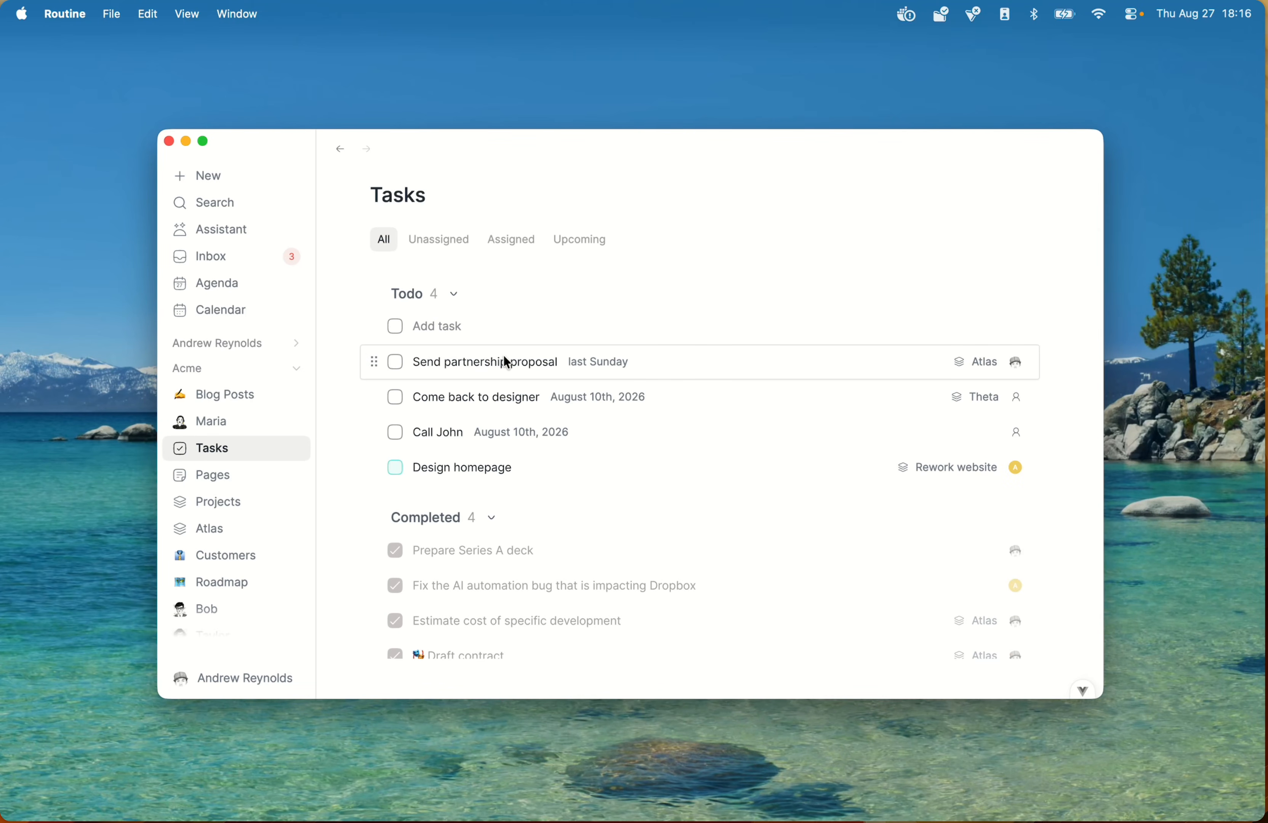
left_click(462, 362)
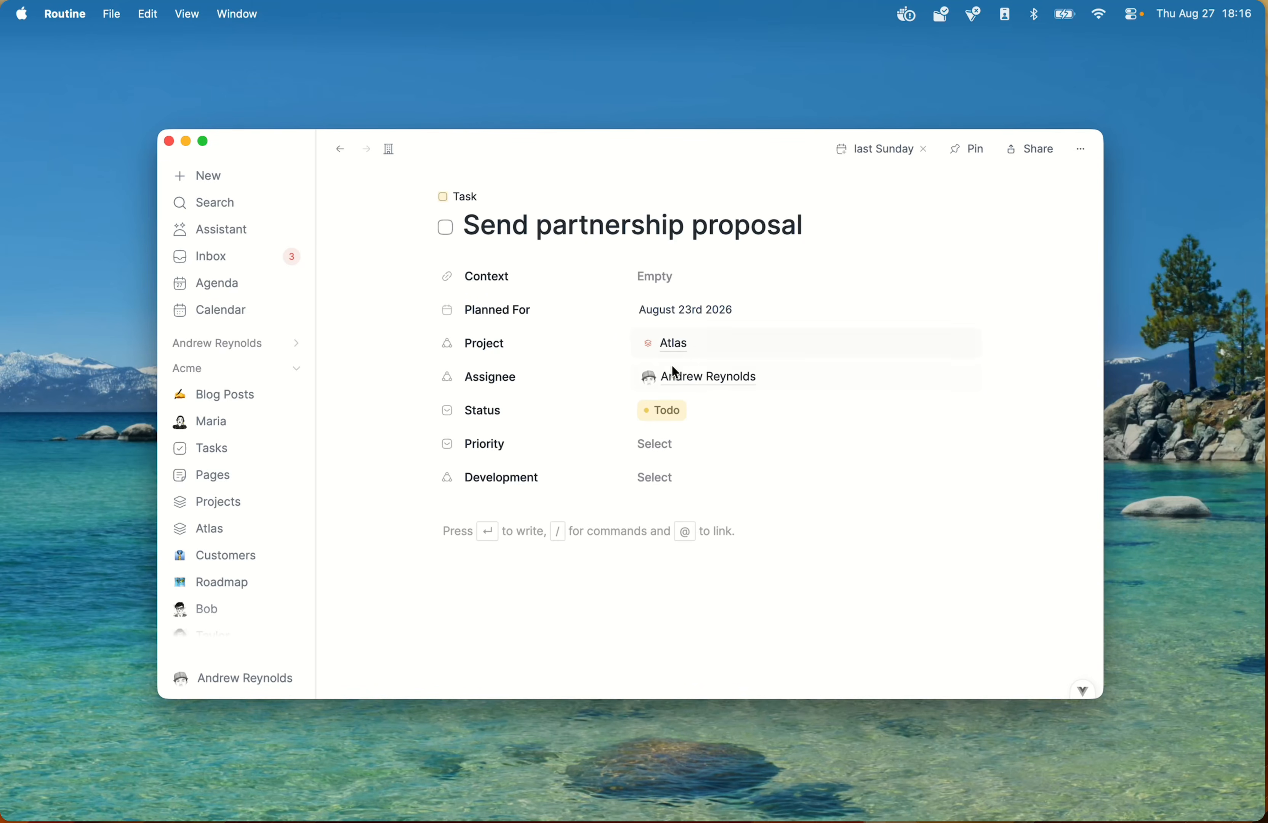
left_click(691, 410)
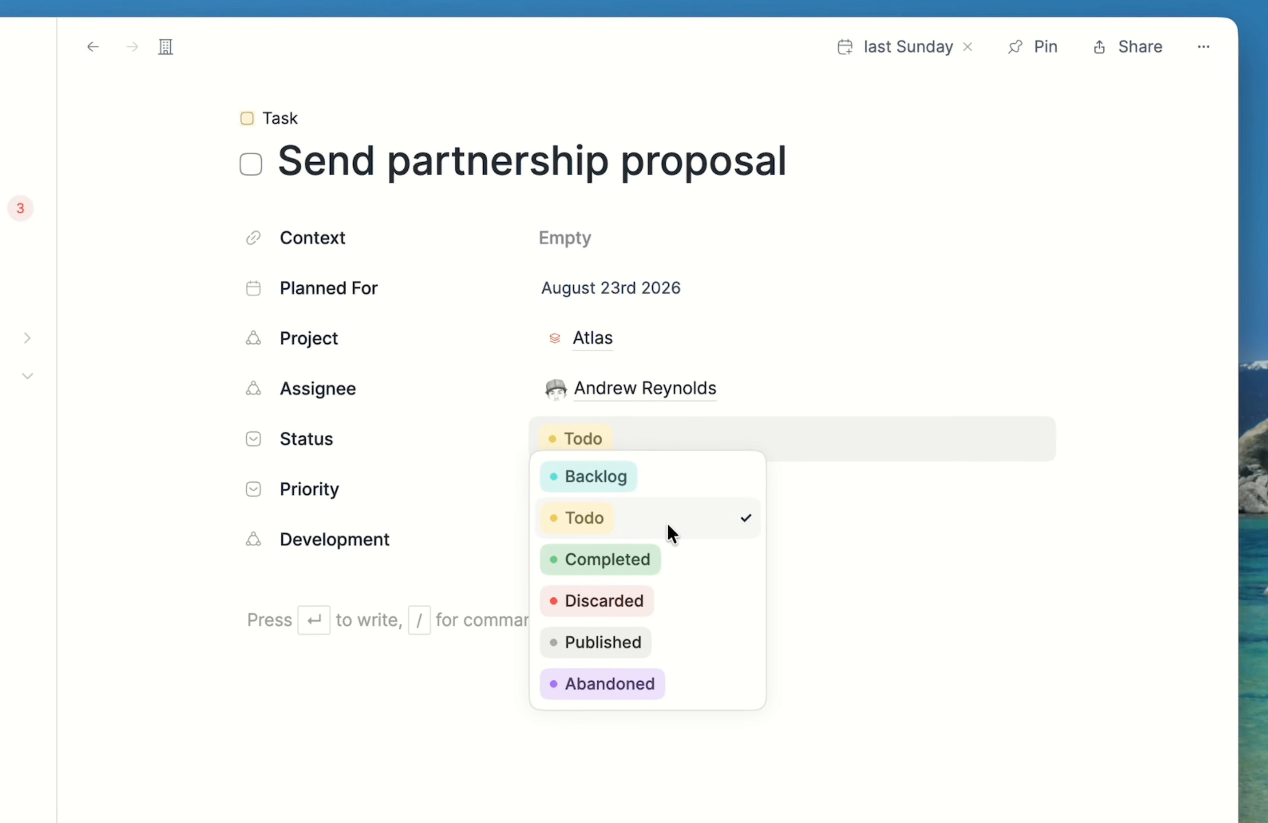
key("Escape")
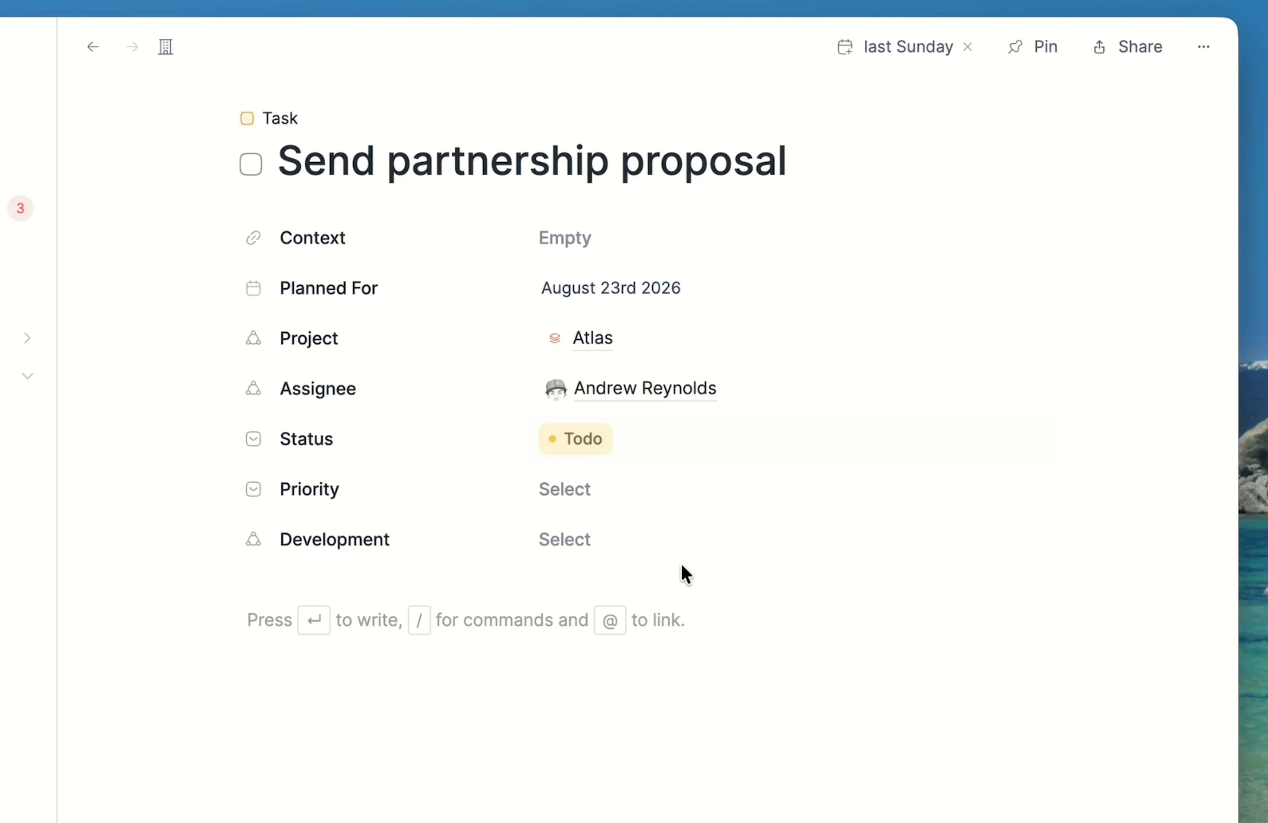
Step: Complete the "Send partnership proposal" task, switch its status to Discarded and Todo in turn, and set it to Backlog
left_click(250, 164)
left_click(614, 440)
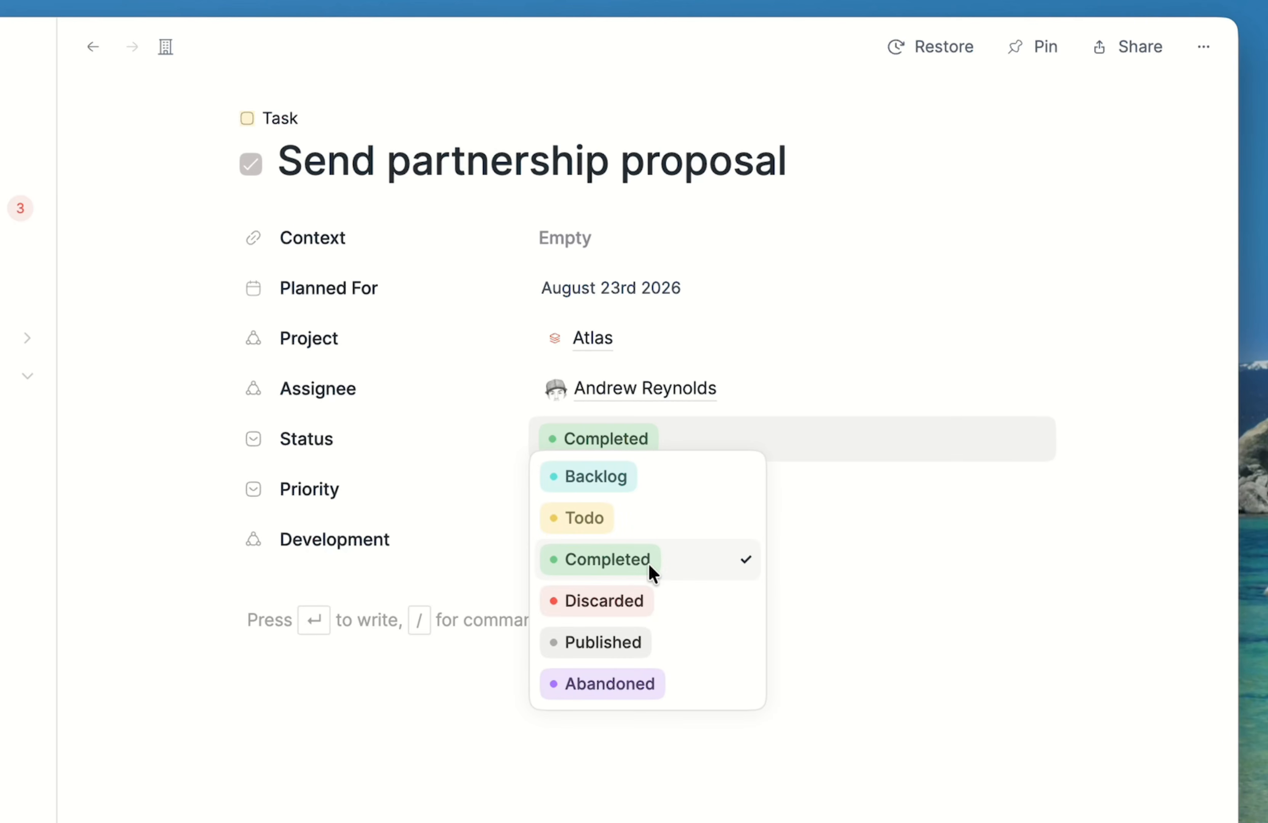
left_click(656, 601)
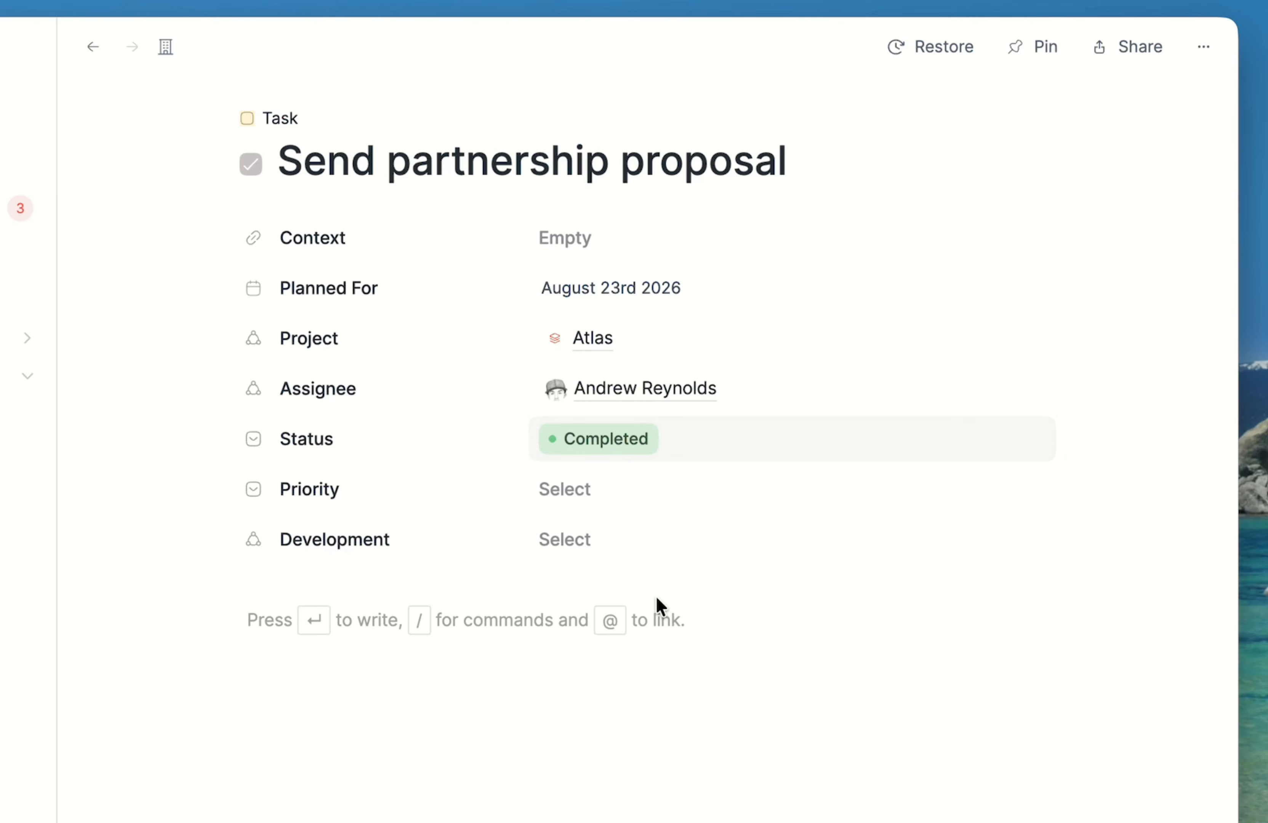
left_click(602, 436)
left_click(621, 517)
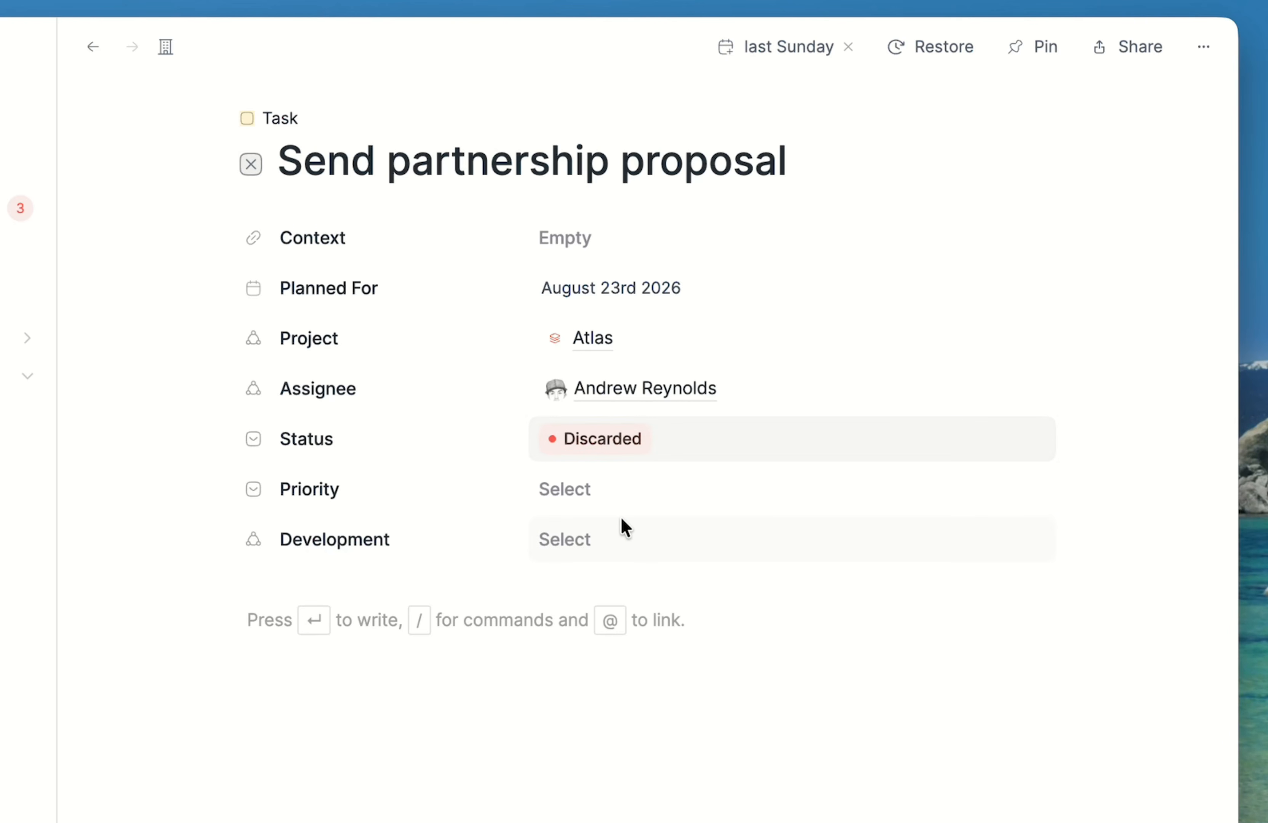
left_click(653, 436)
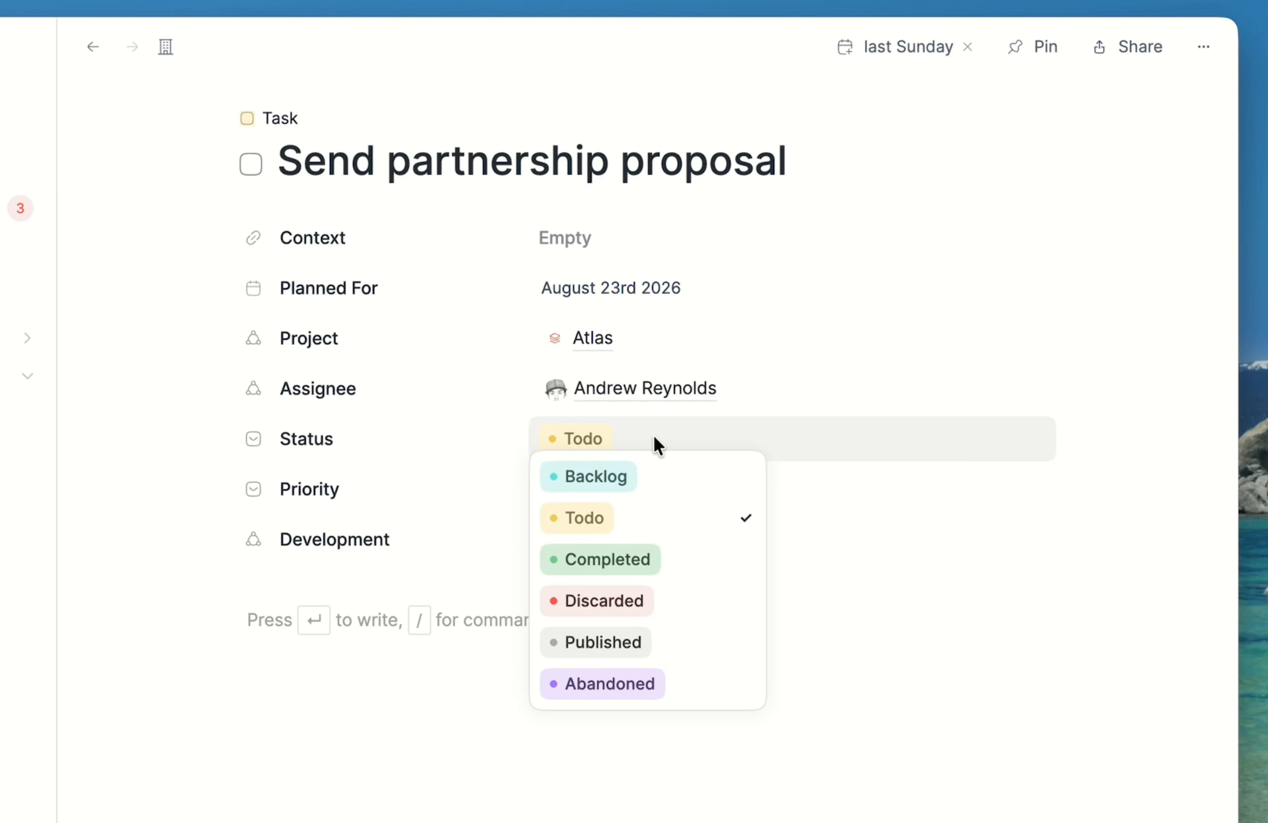
left_click(664, 475)
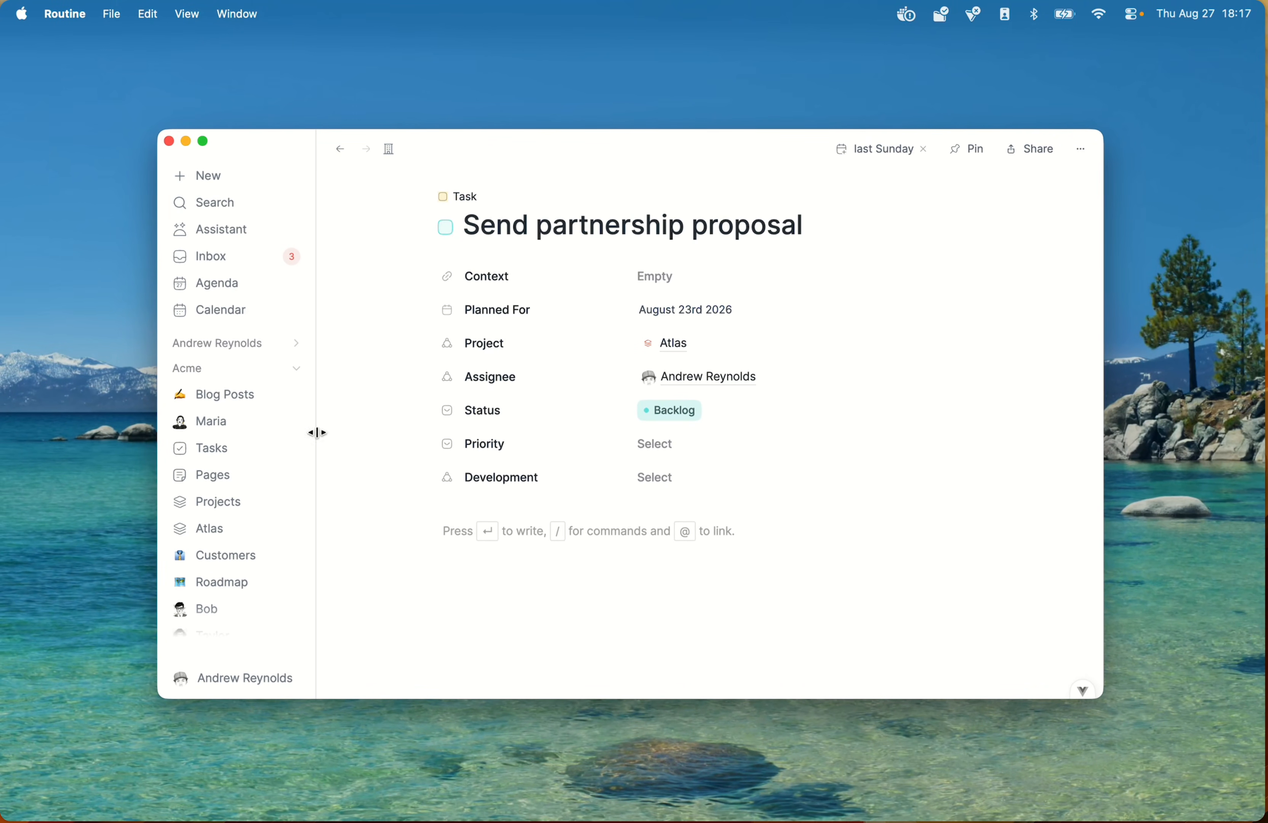
Step: Set the "Send partnership proposal" task's status to Todo directly from the Acme Tasks list
left_click(231, 452)
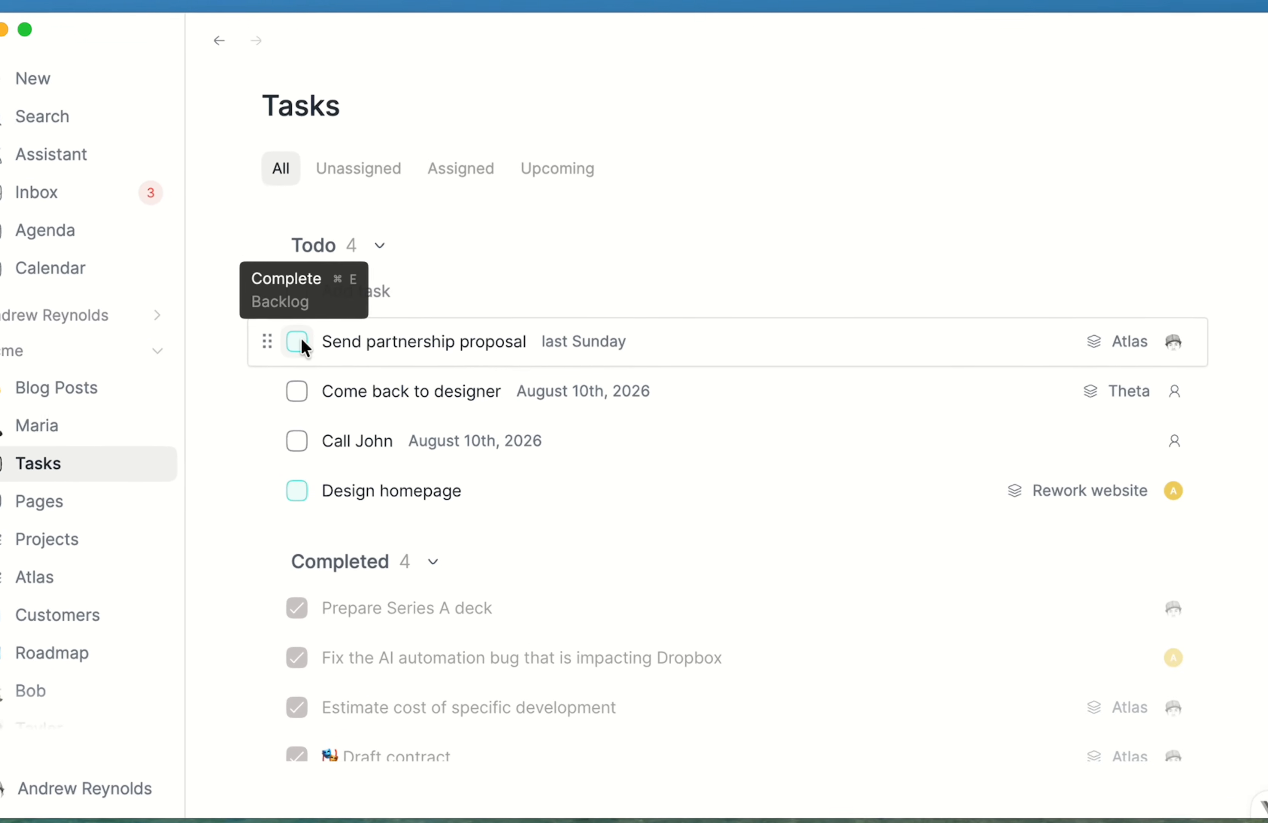
left_click(396, 363)
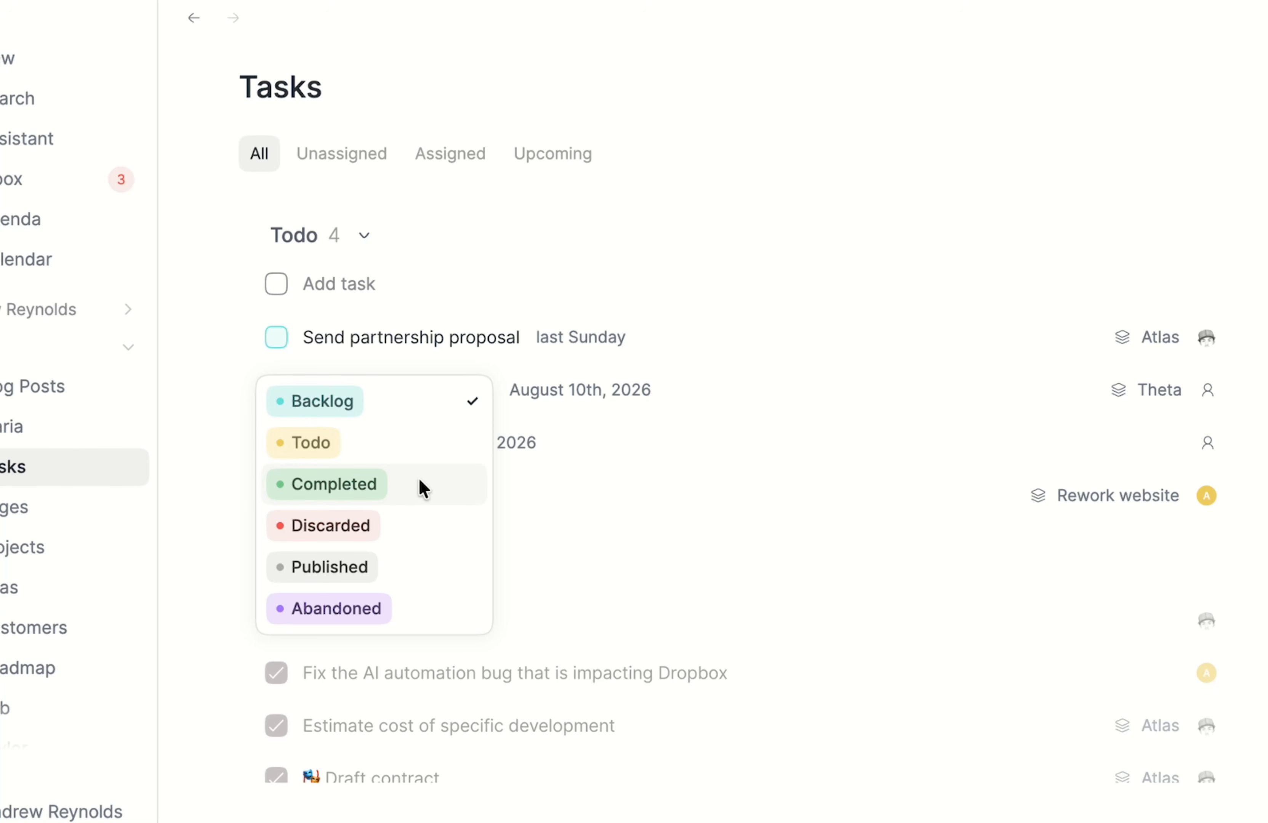
left_click(395, 446)
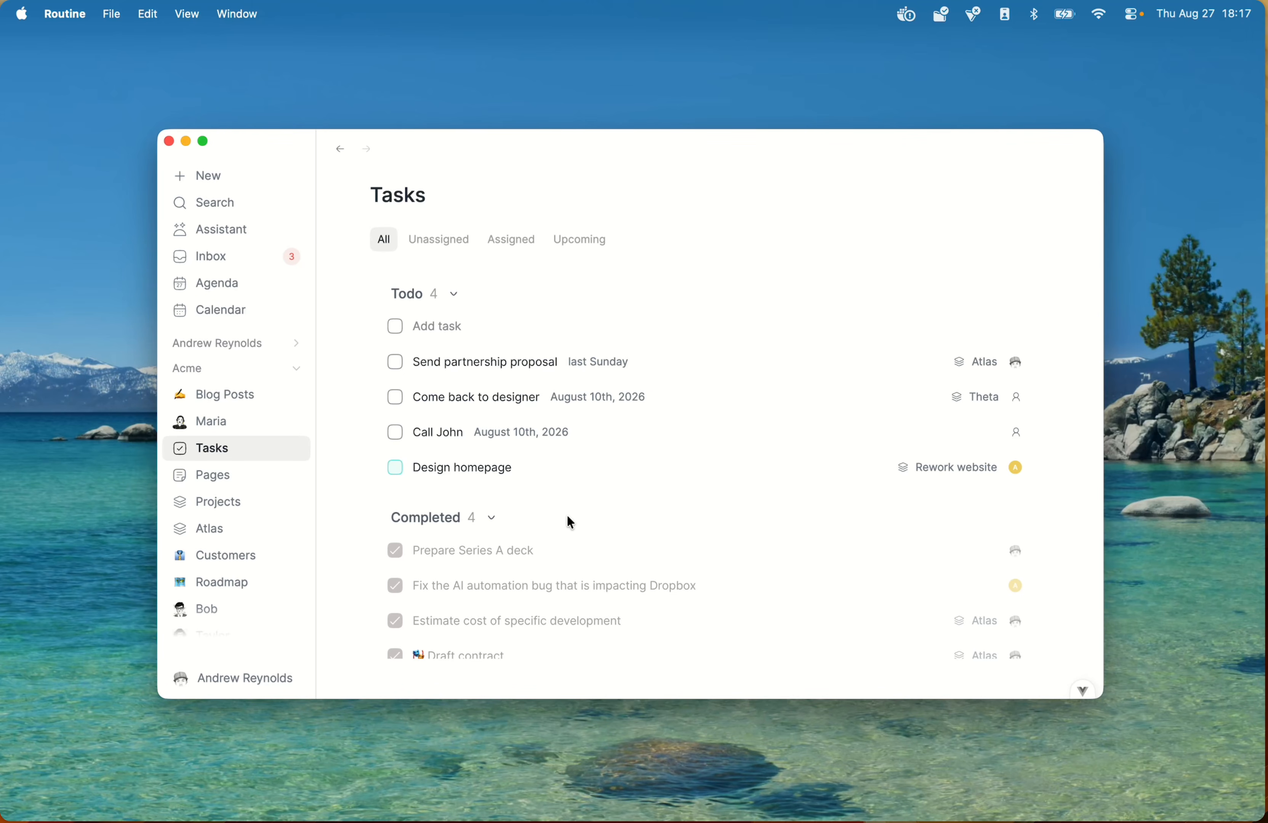
Step: Open the MCP integration among the AI integrations in the Acme organization settings
left_click(252, 689)
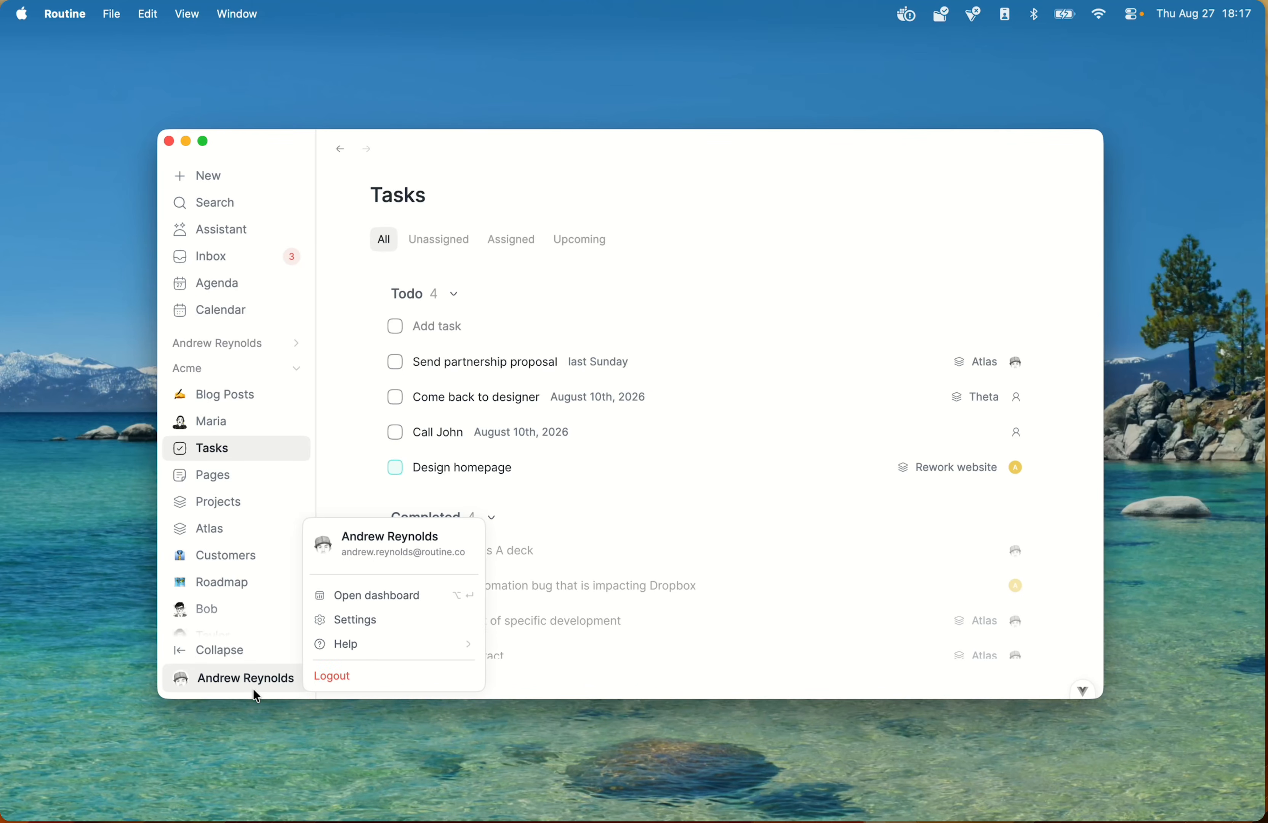
left_click(389, 622)
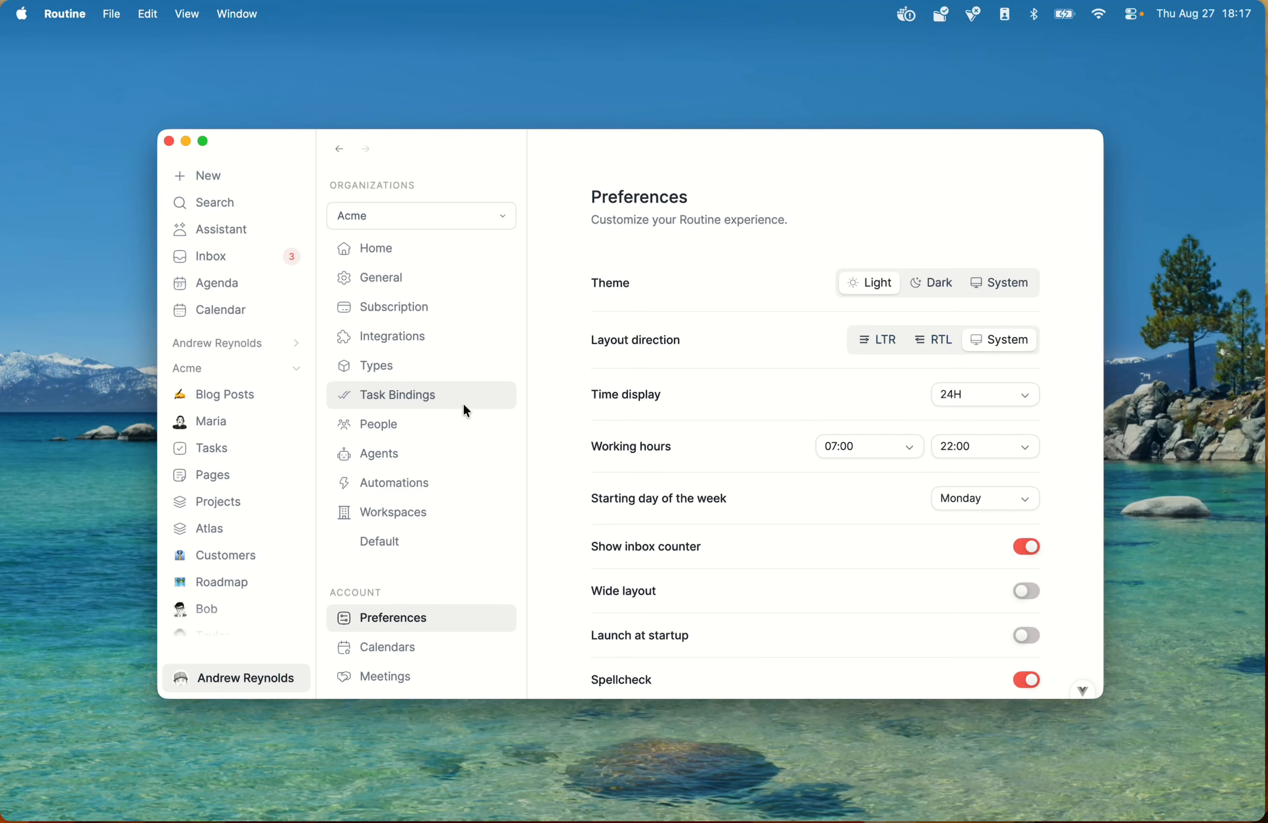
left_click(447, 344)
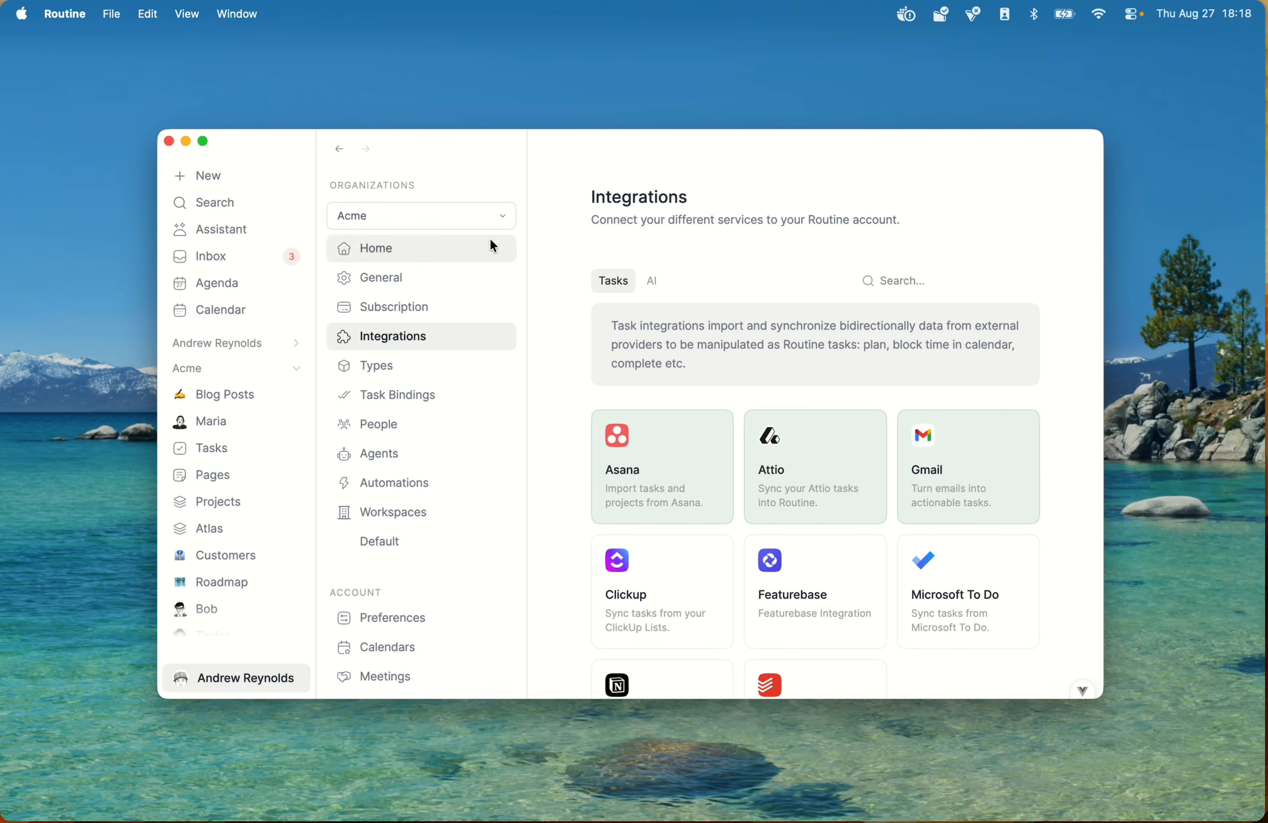
left_click(457, 214)
left_click(664, 280)
left_click(653, 281)
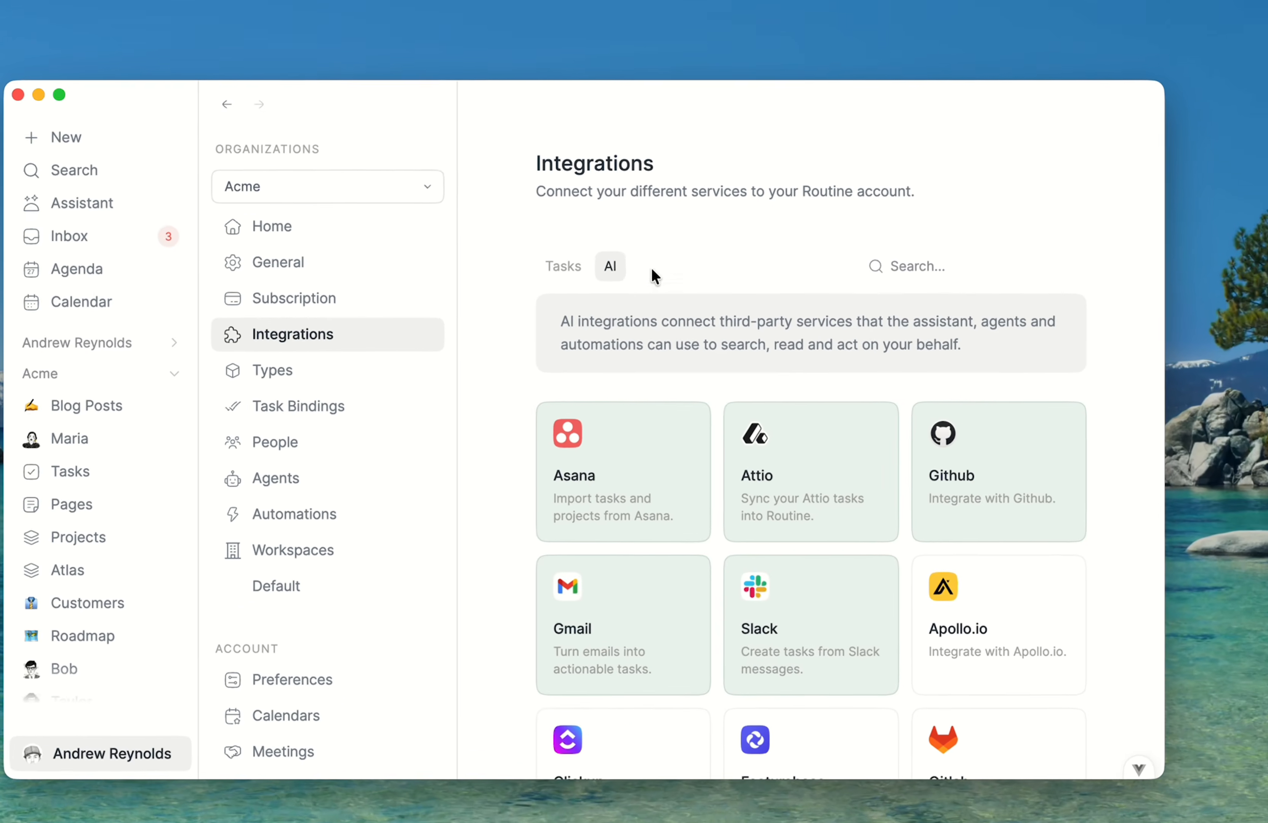
scroll(801, 425, "down", 5)
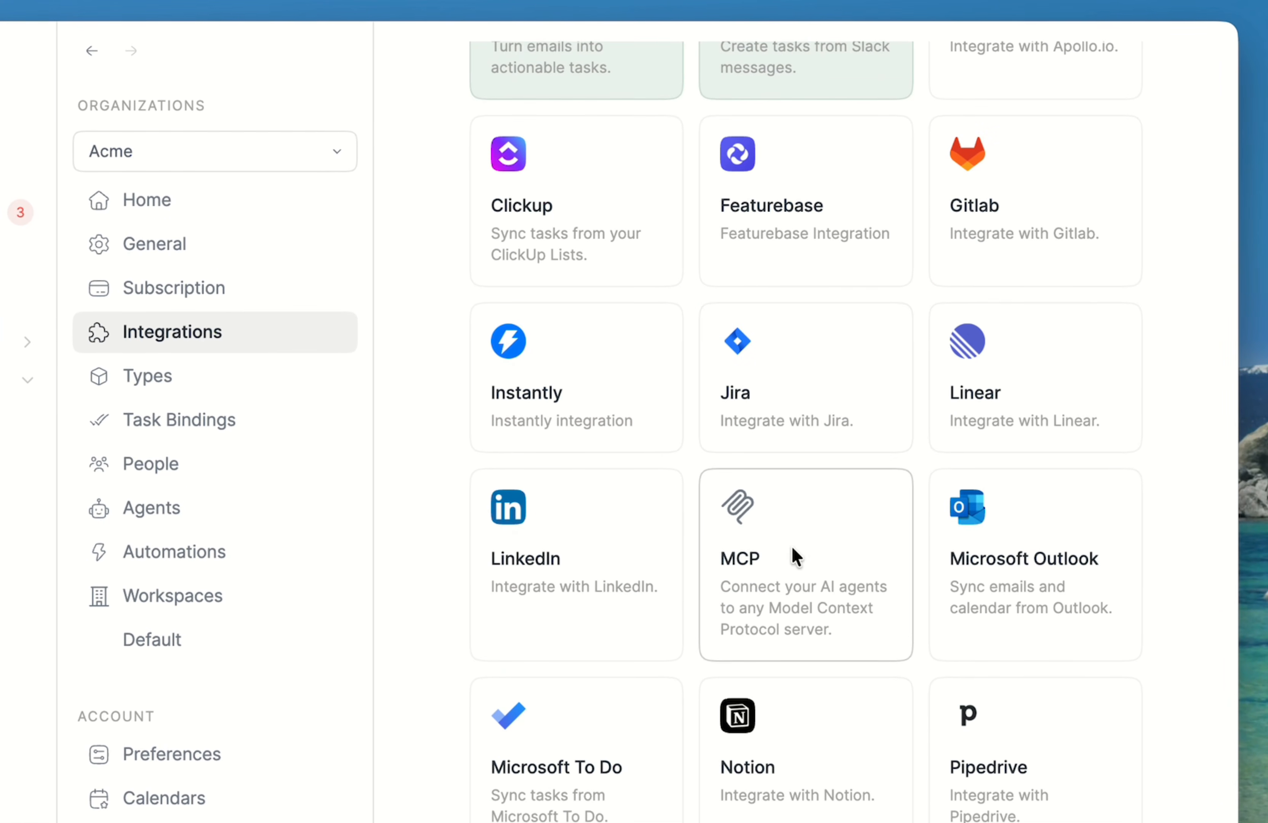
left_click(792, 546)
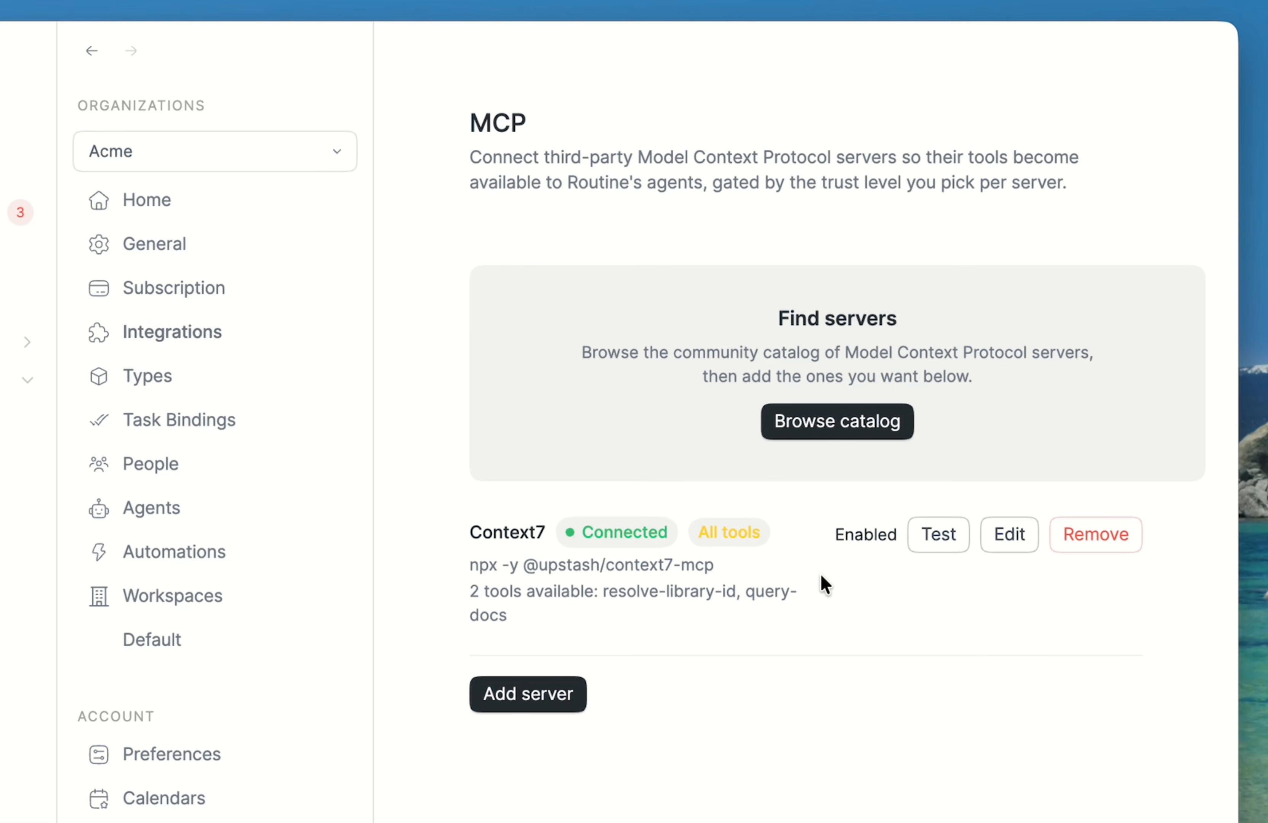